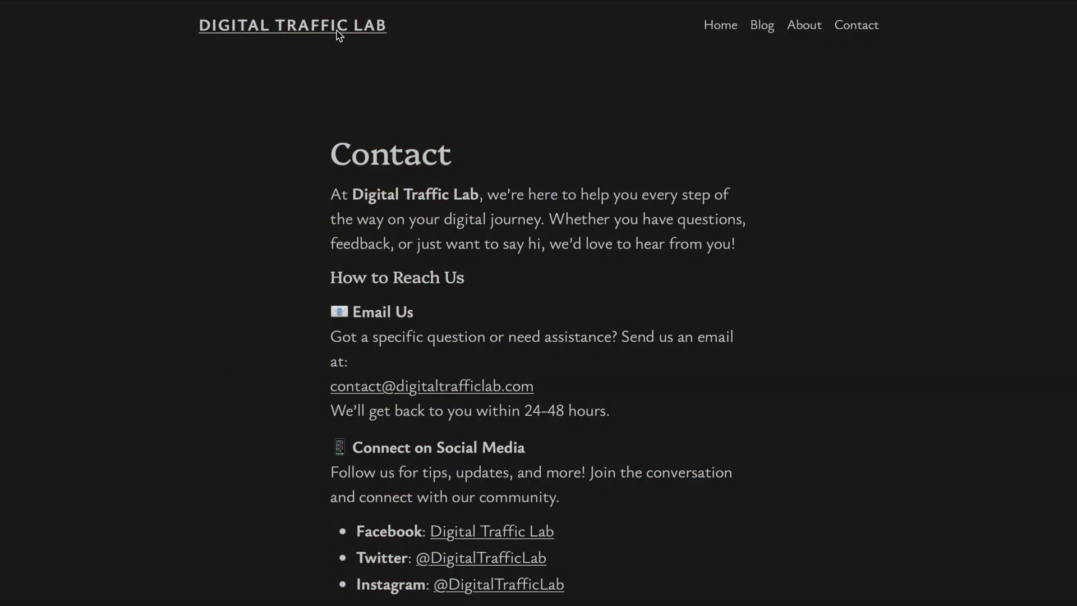
# - Examine the Digital Traffic Lab demo site's home page and its blog post on speeding up a website
pyautogui.click(333, 32)
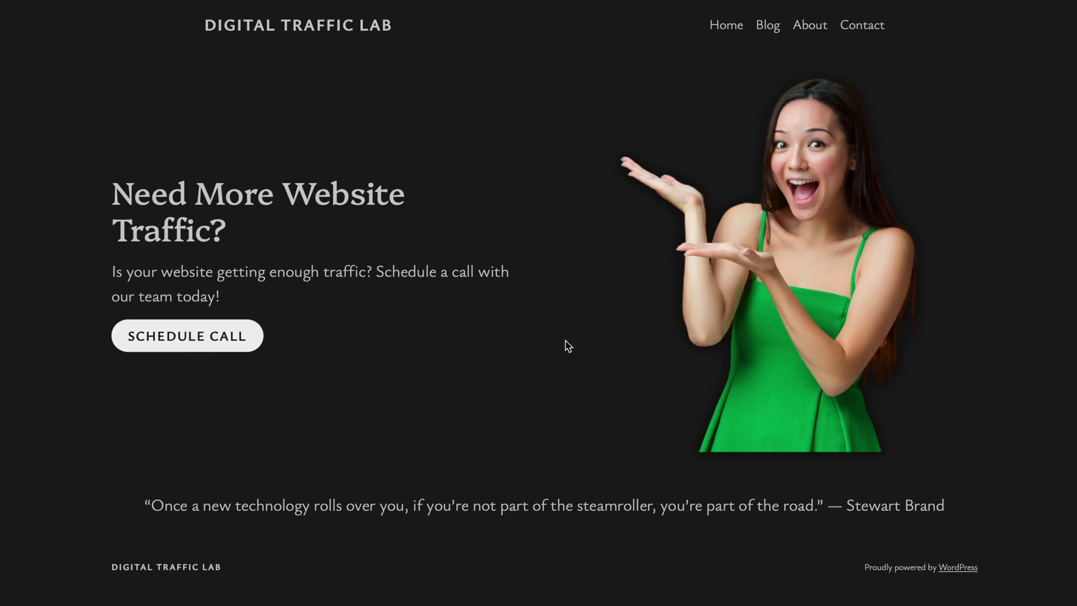
pyautogui.click(769, 26)
pyautogui.scroll(-3, 721, 312)
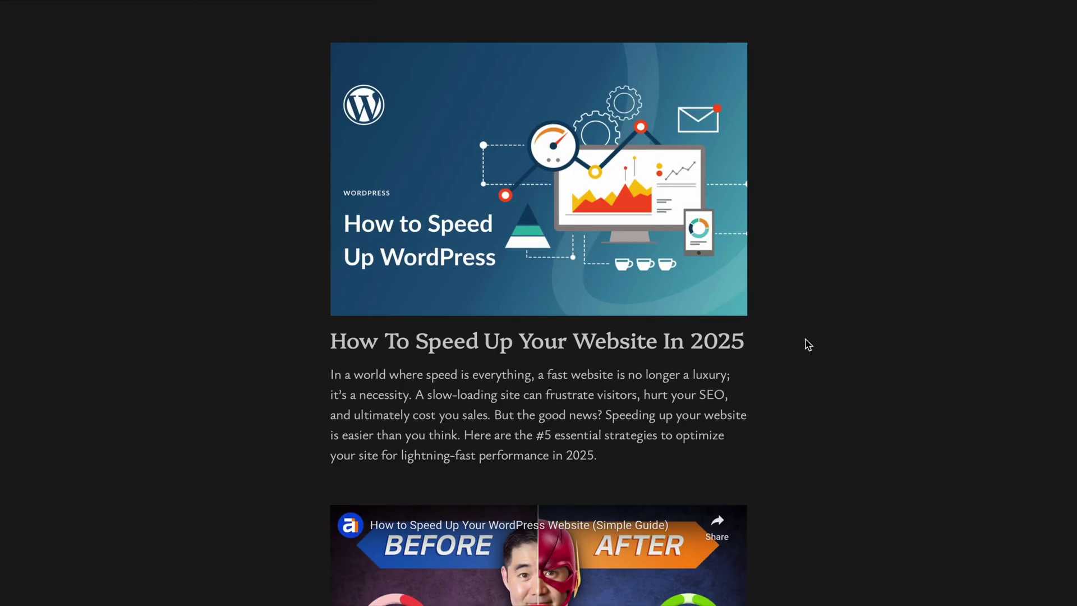
pyautogui.scroll(-3, 807, 345)
pyautogui.scroll(-4, 807, 344)
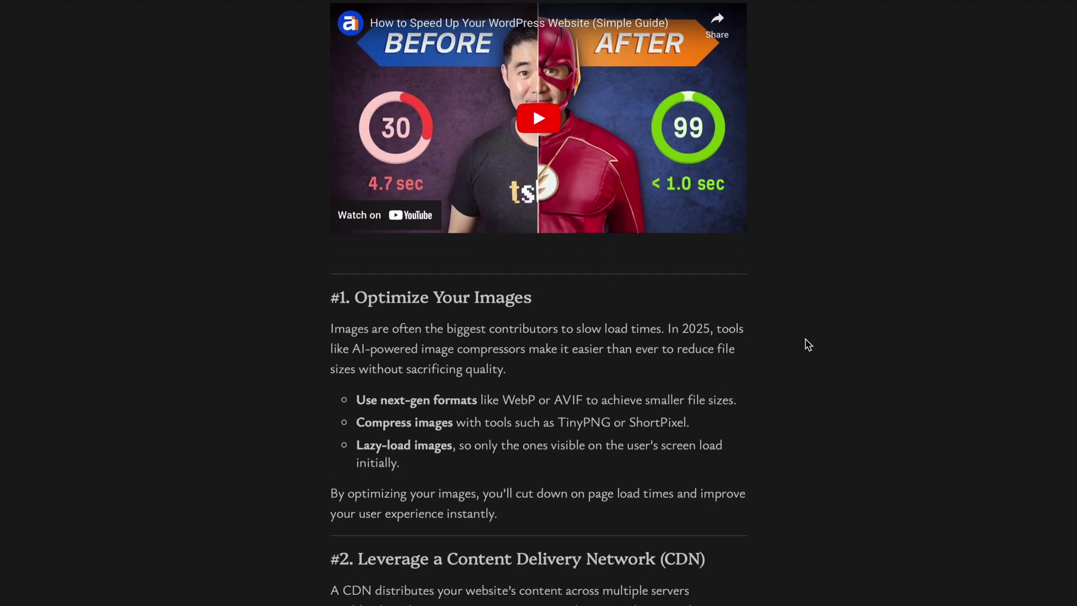
pyautogui.scroll(-6, 807, 345)
pyautogui.scroll(-20, 807, 345)
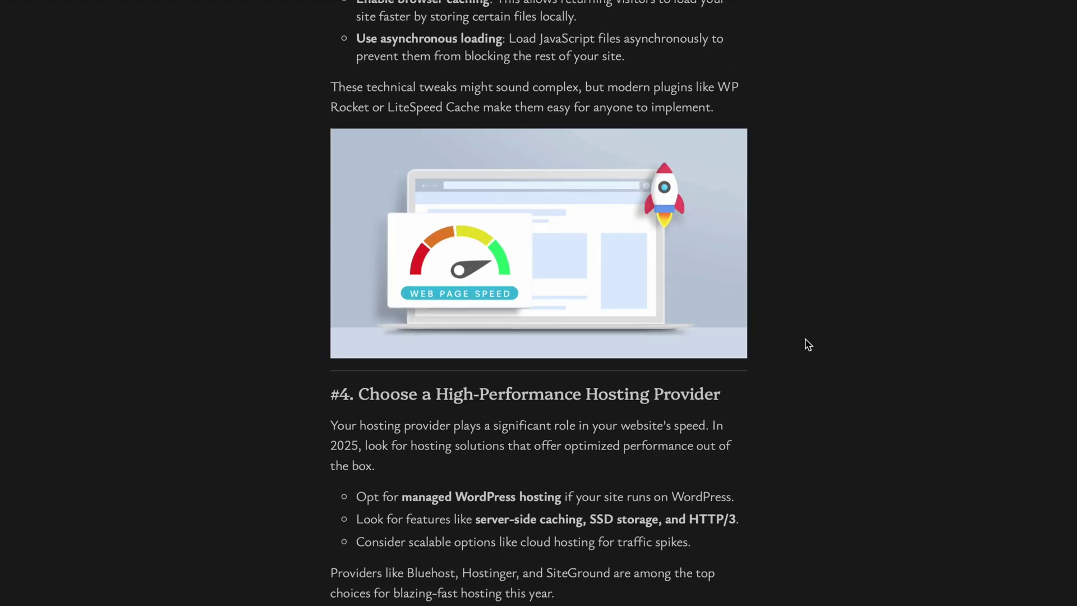
pyautogui.scroll(20, 807, 345)
pyautogui.scroll(2, 807, 344)
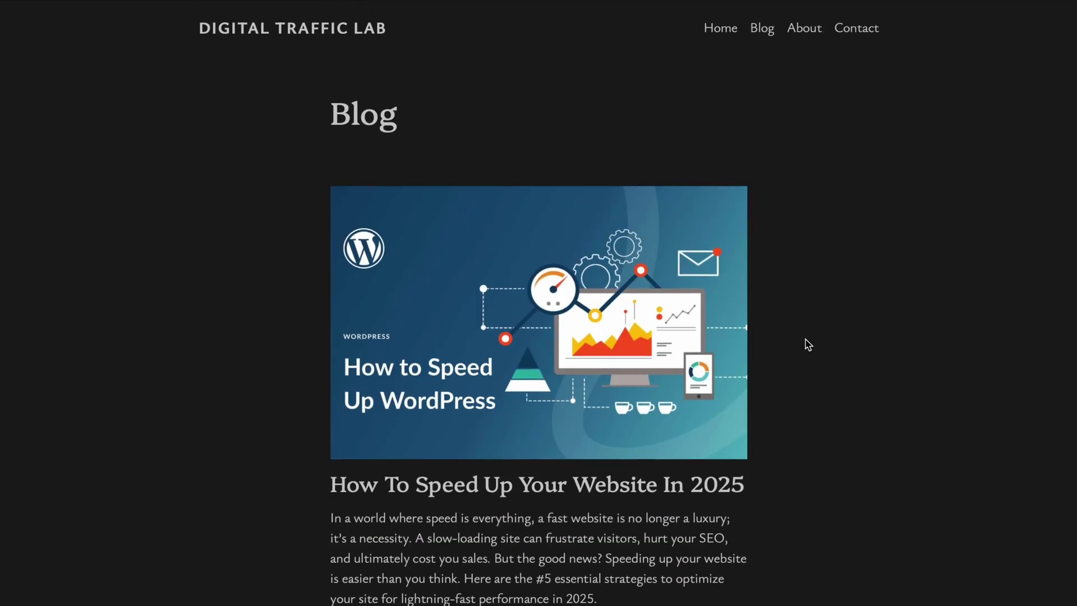
pyautogui.click(355, 29)
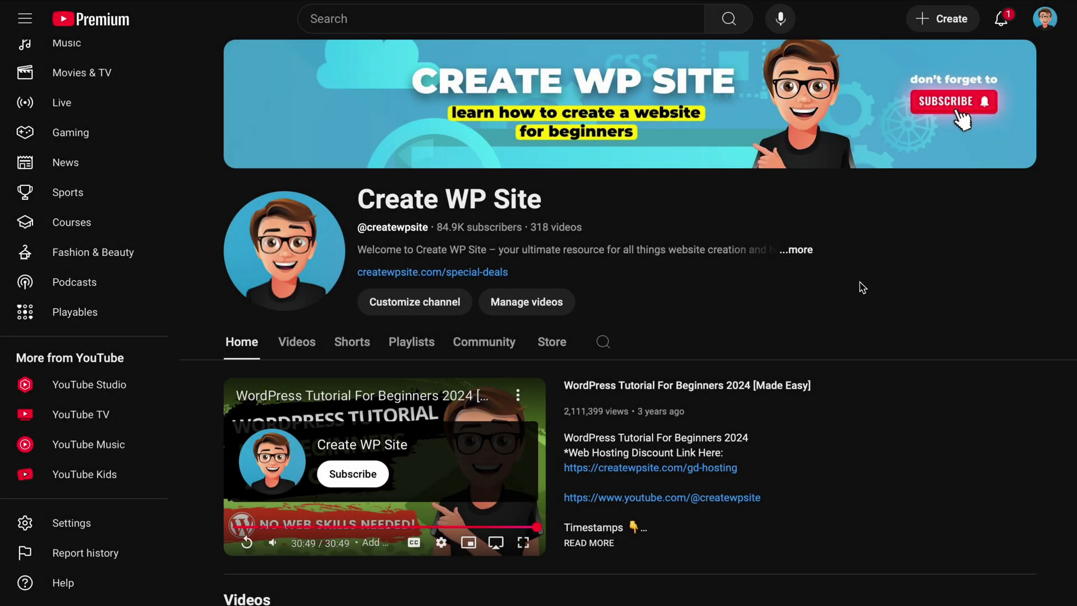
# - Browse the hosting coupons linked from the Create WP Site YouTube channel and accept the cookies on Hostinger's site
pyautogui.click(472, 273)
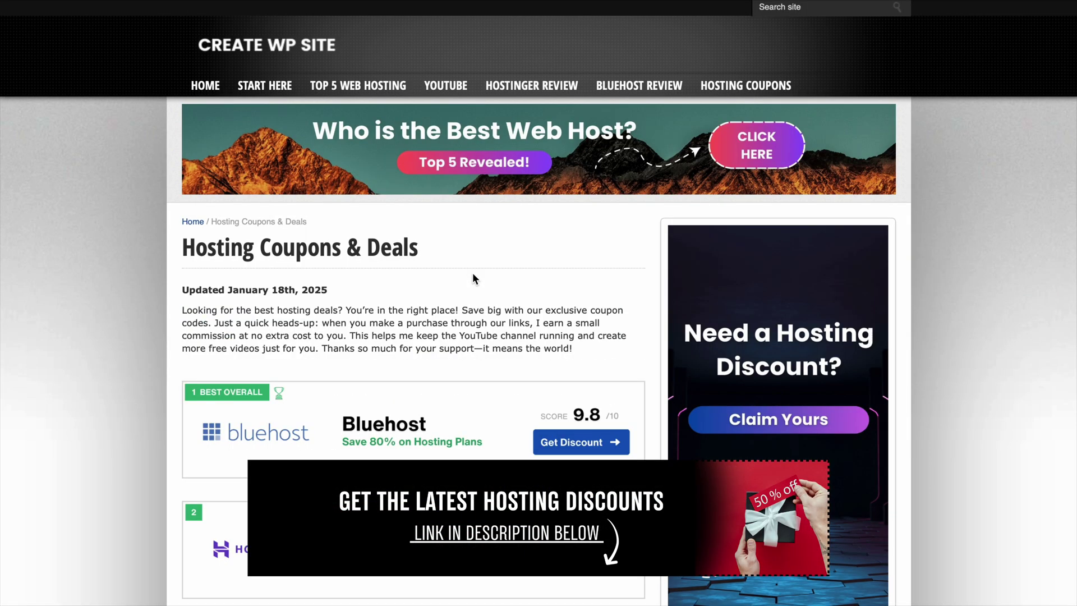
pyautogui.scroll(-3, 472, 273)
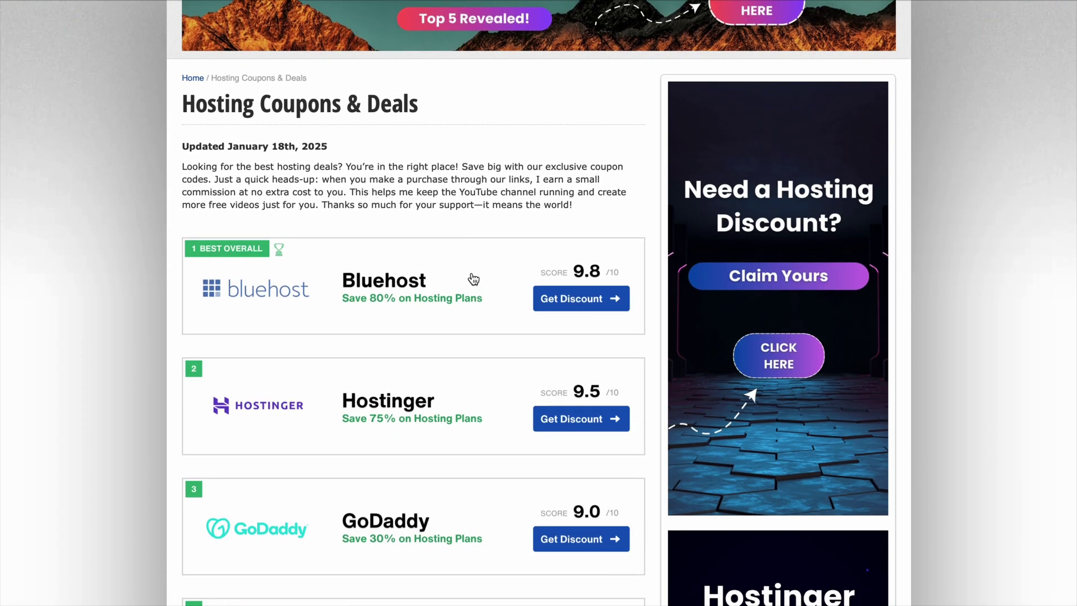
pyautogui.scroll(-2, 473, 279)
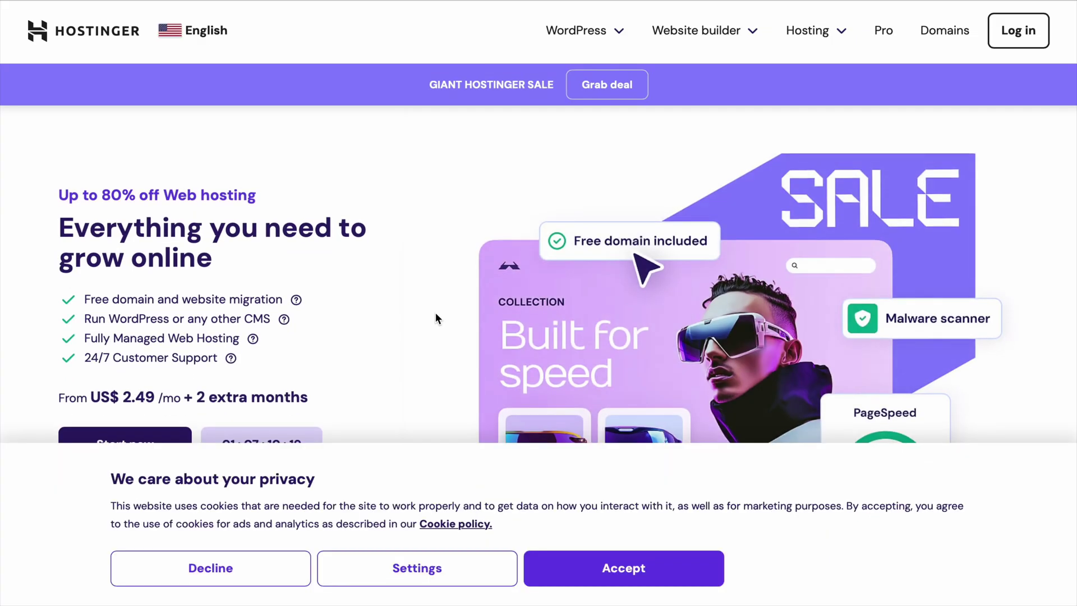
pyautogui.click(626, 561)
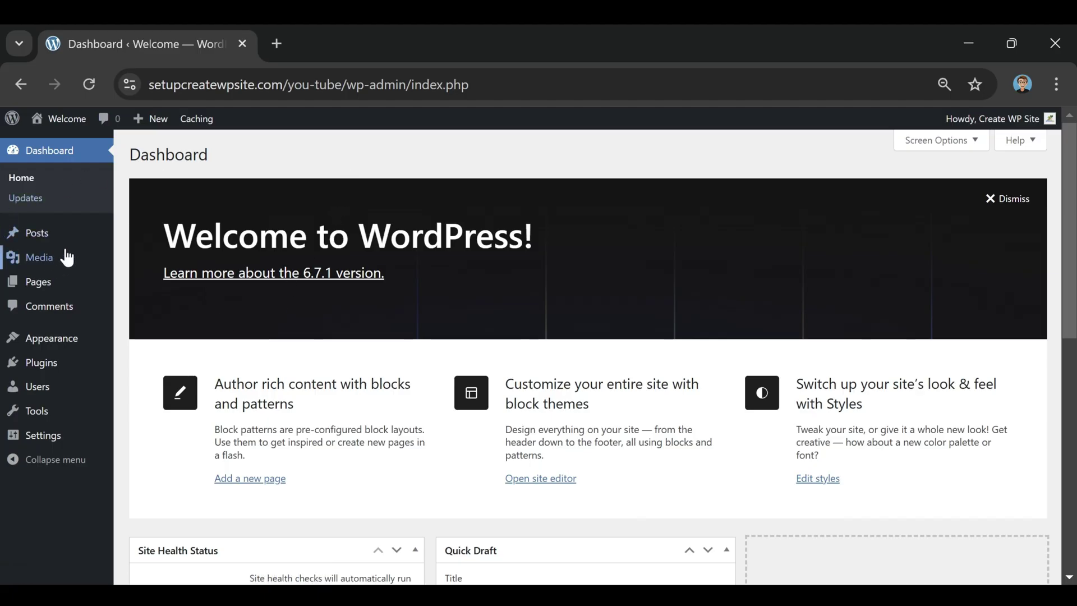
# - Look through the WordPress dashboard's Posts, Media, Appearance, Users, Tools and Settings submenus, then collapse and re-expand the admin menu
pyautogui.moveTo(35, 245)
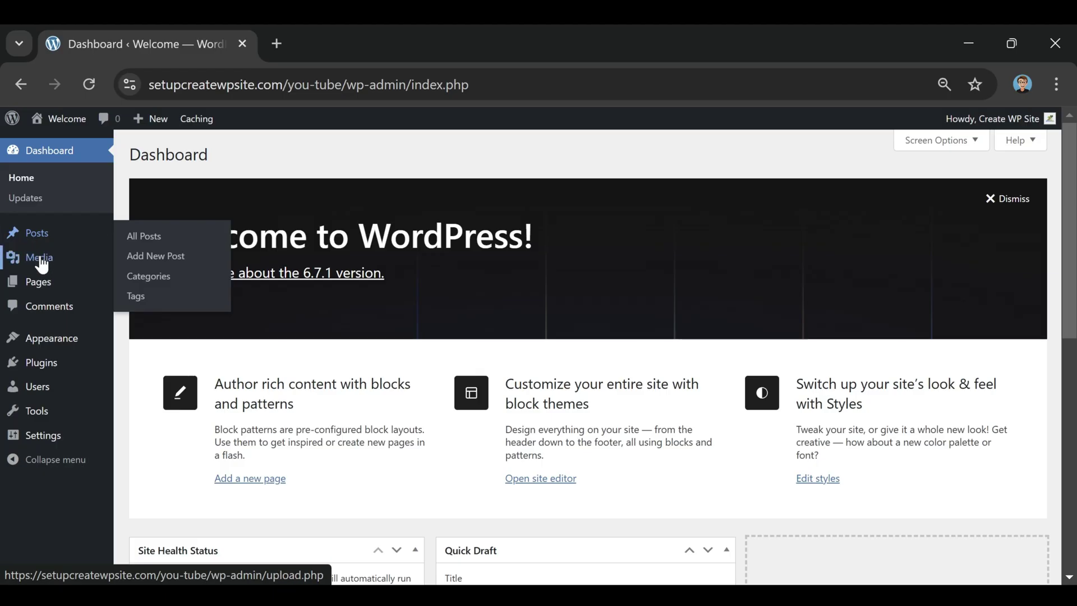
pyautogui.moveTo(42, 263)
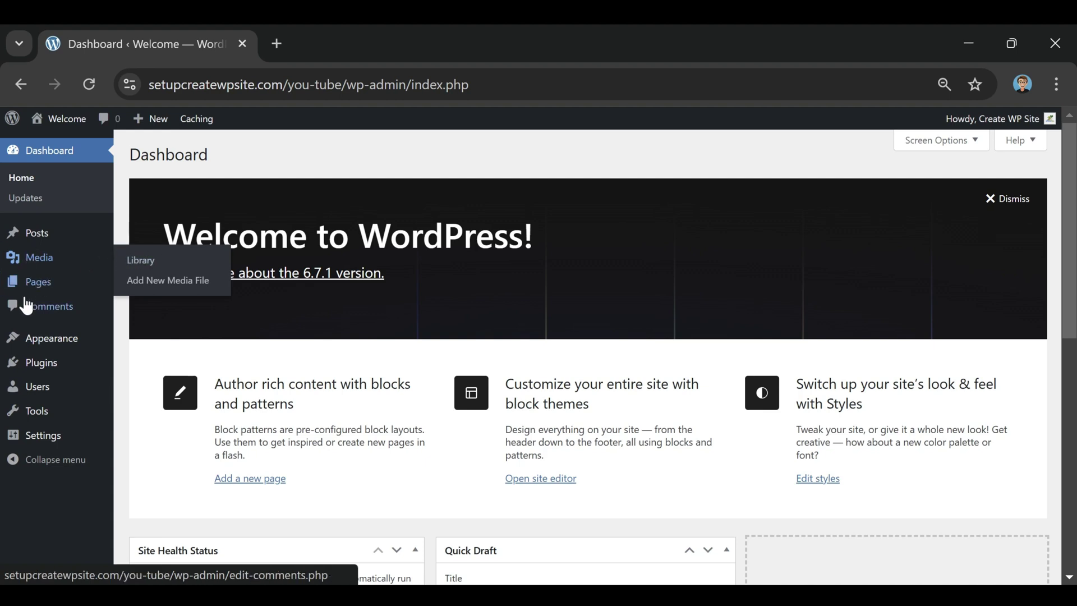
pyautogui.moveTo(37, 284)
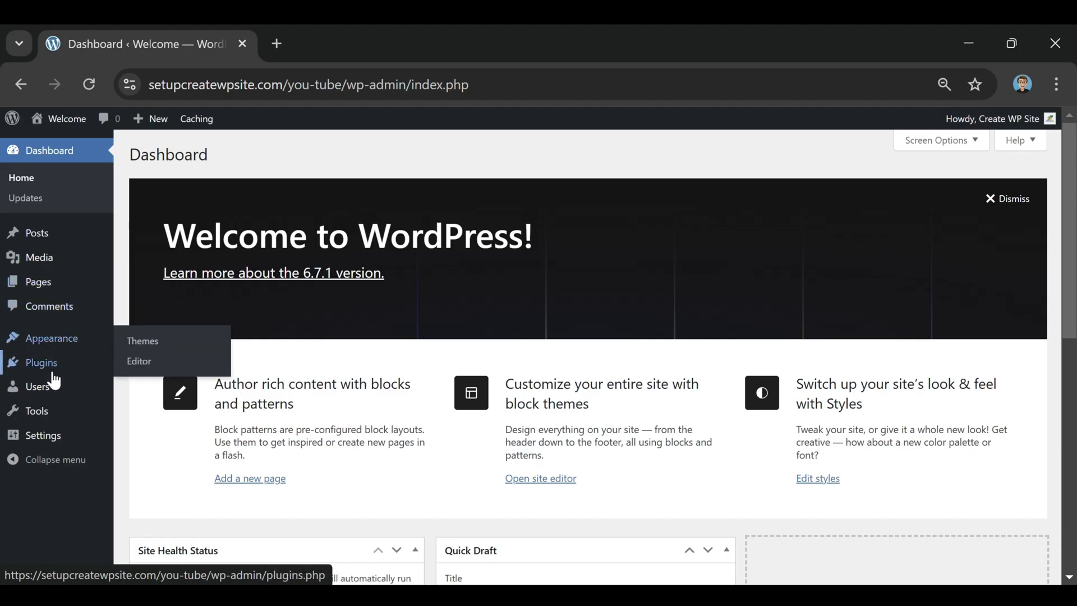
pyautogui.moveTo(54, 377)
pyautogui.moveTo(48, 342)
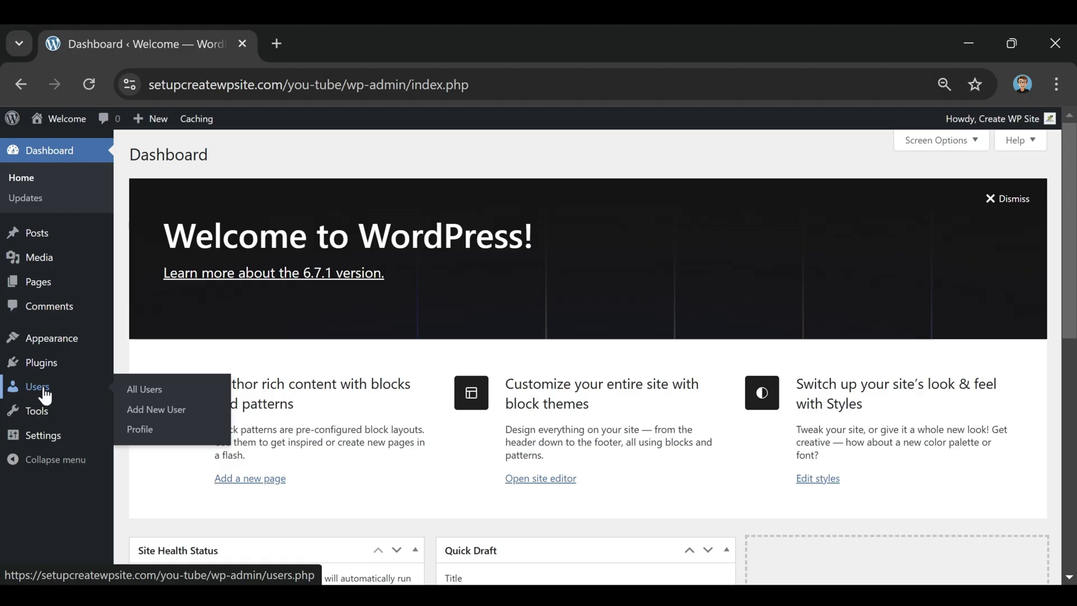
pyautogui.moveTo(37, 415)
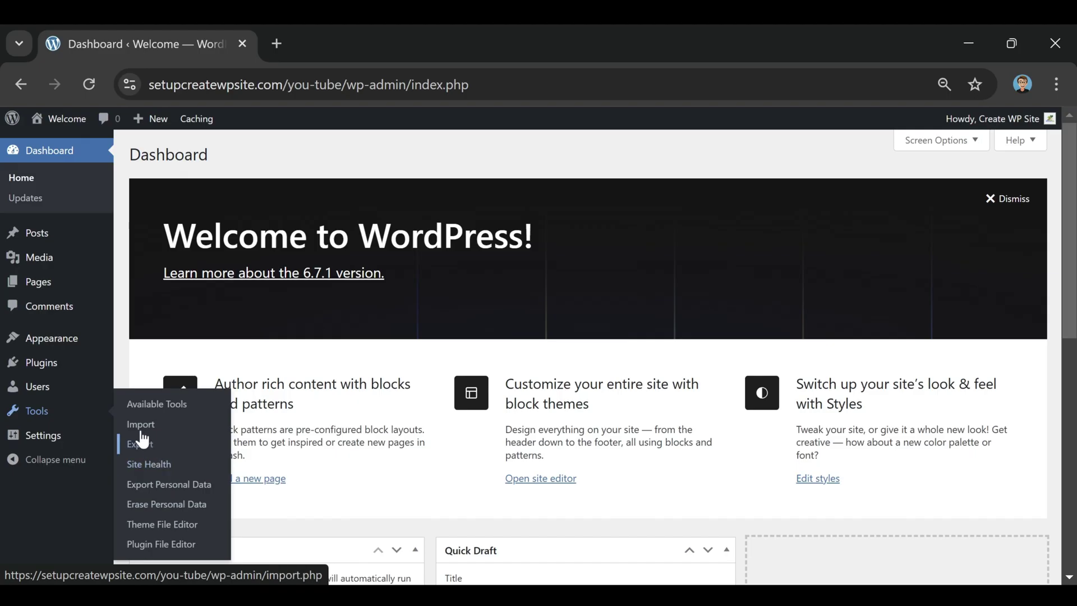
pyautogui.moveTo(47, 443)
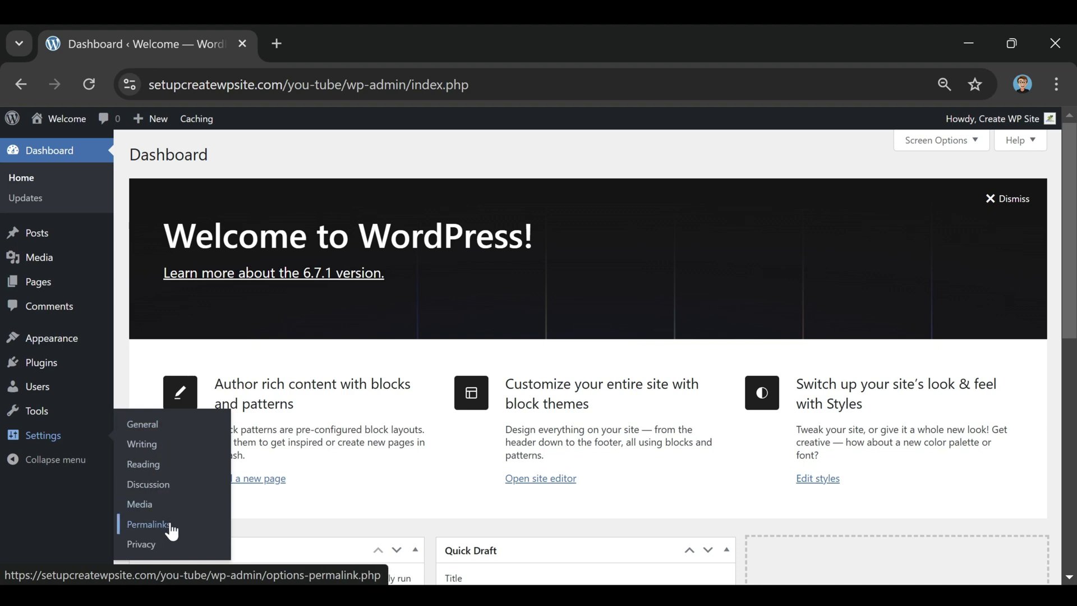
pyautogui.click(39, 466)
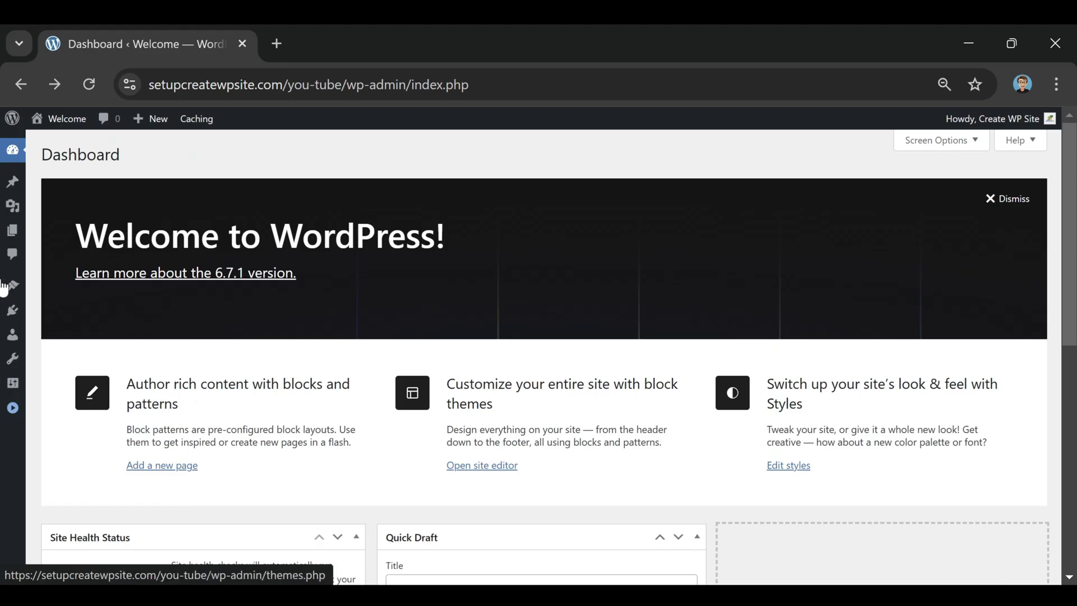
pyautogui.click(12, 409)
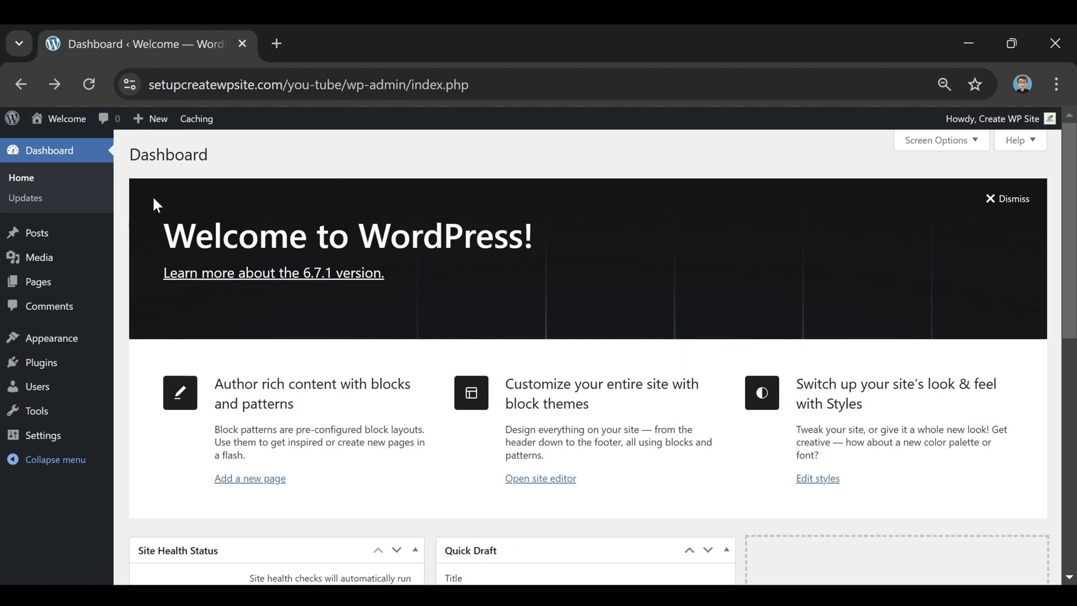
# - View the installed themes and open the catalogue of popular themes available to add
pyautogui.moveTo(52, 349)
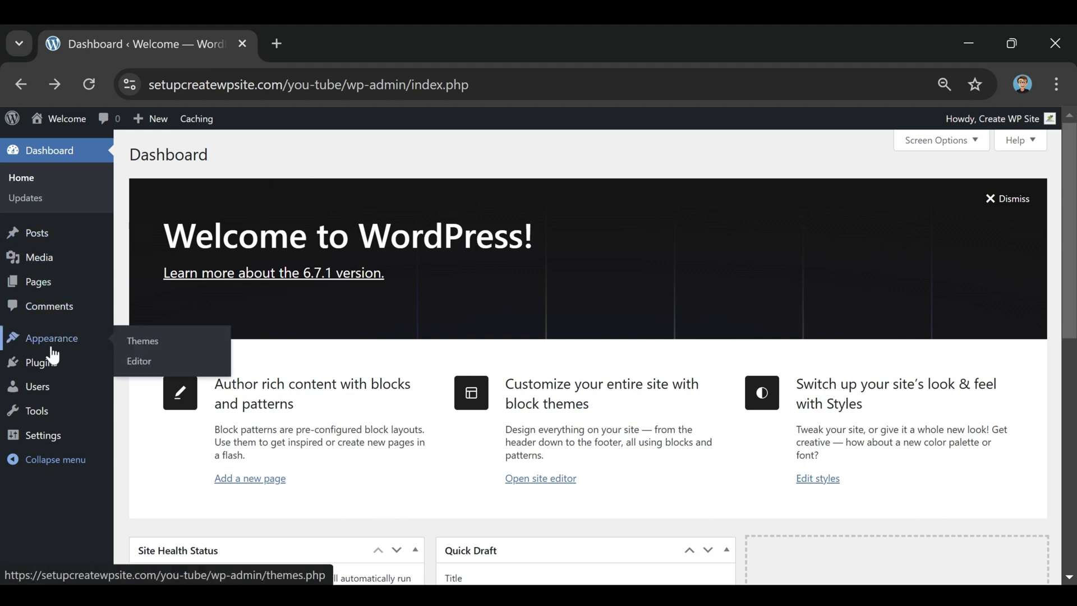
pyautogui.click(141, 348)
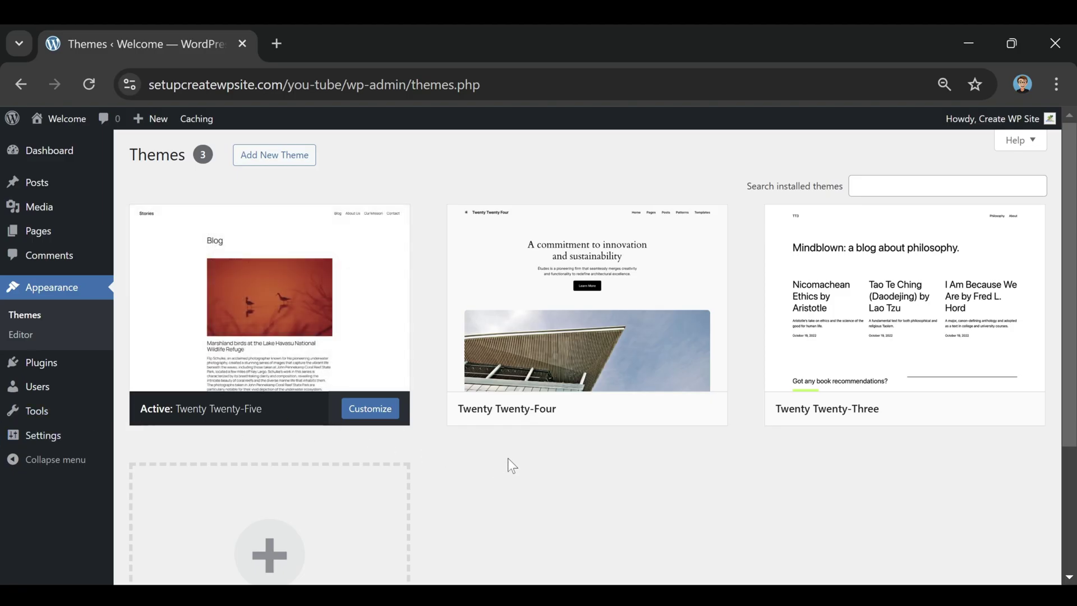
pyautogui.moveTo(208, 258)
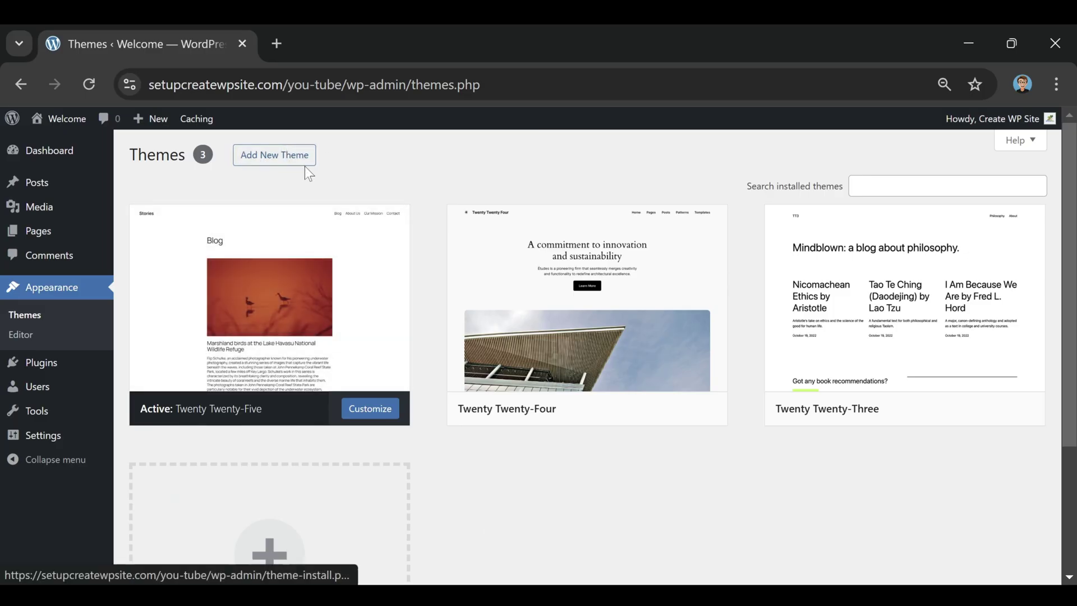
pyautogui.scroll(-3, 410, 280)
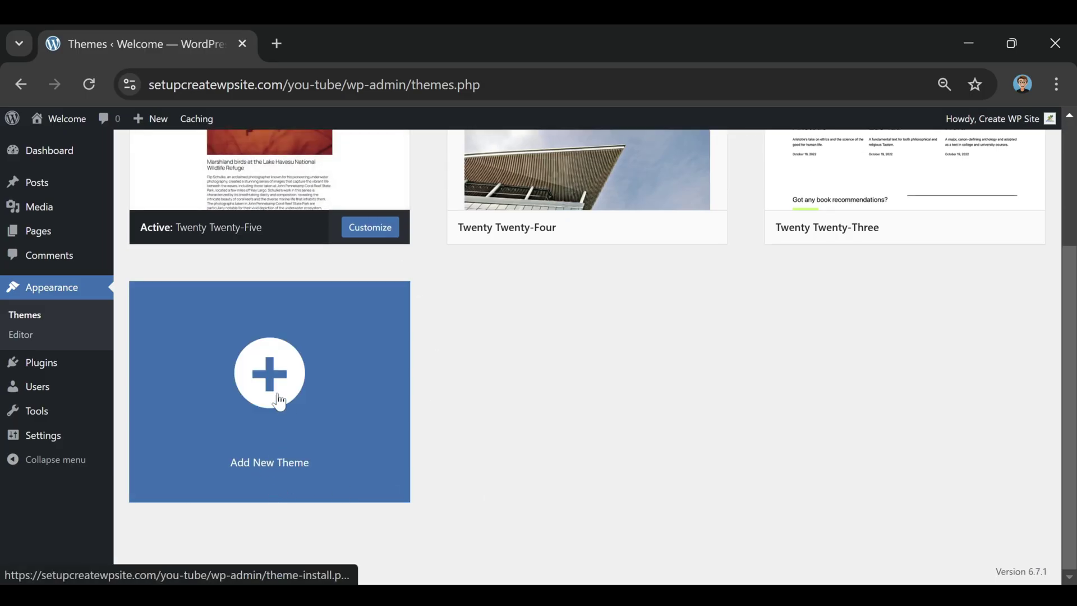
pyautogui.click(277, 400)
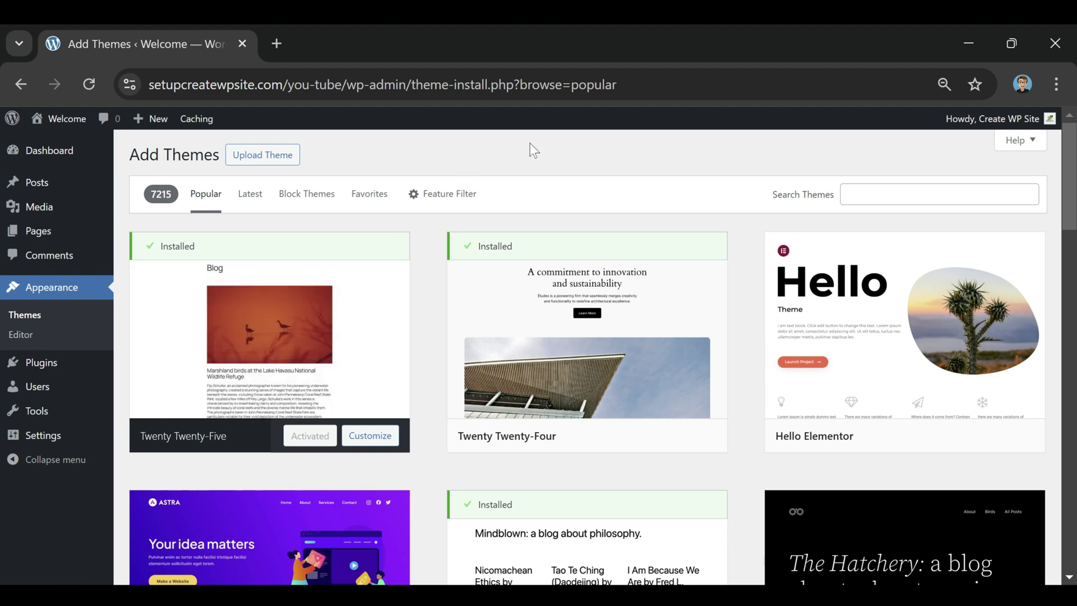
# - View the live site's front page and return to the WordPress dashboard
pyautogui.moveTo(66, 128)
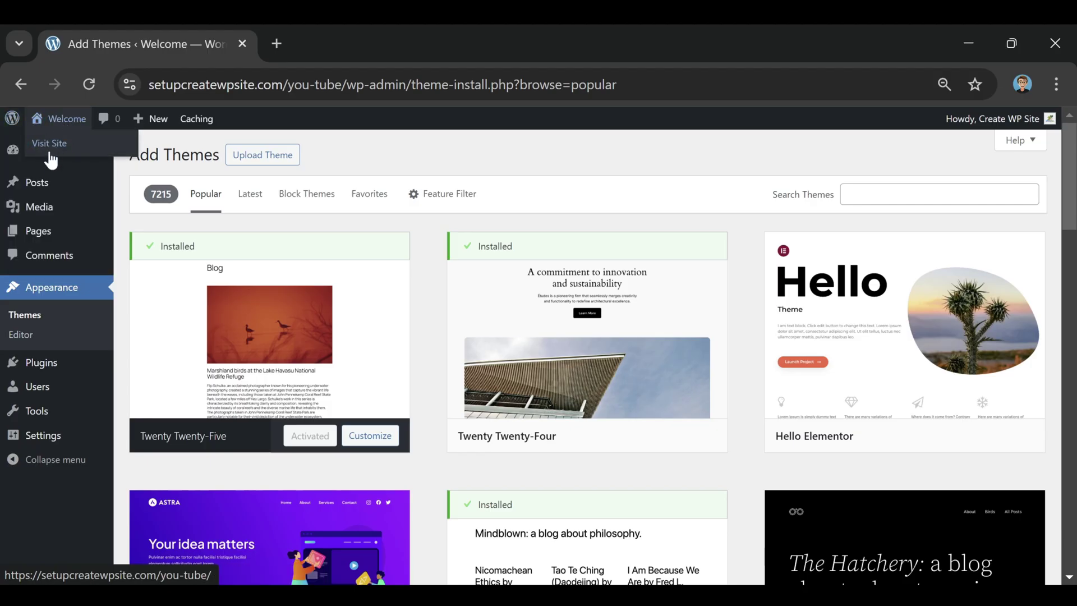
pyautogui.click(50, 145)
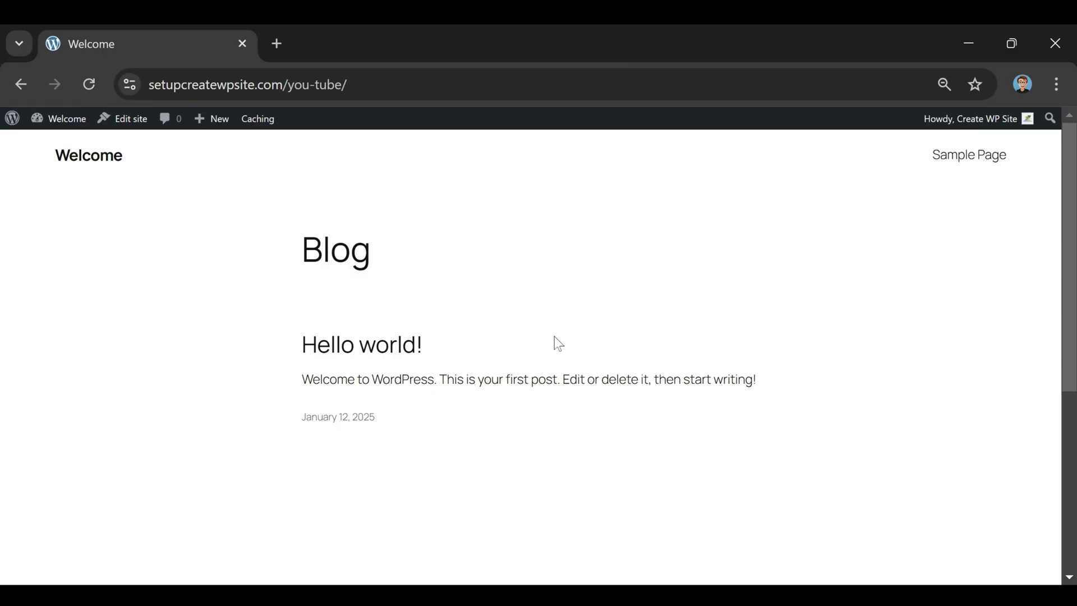
pyautogui.moveTo(50, 120)
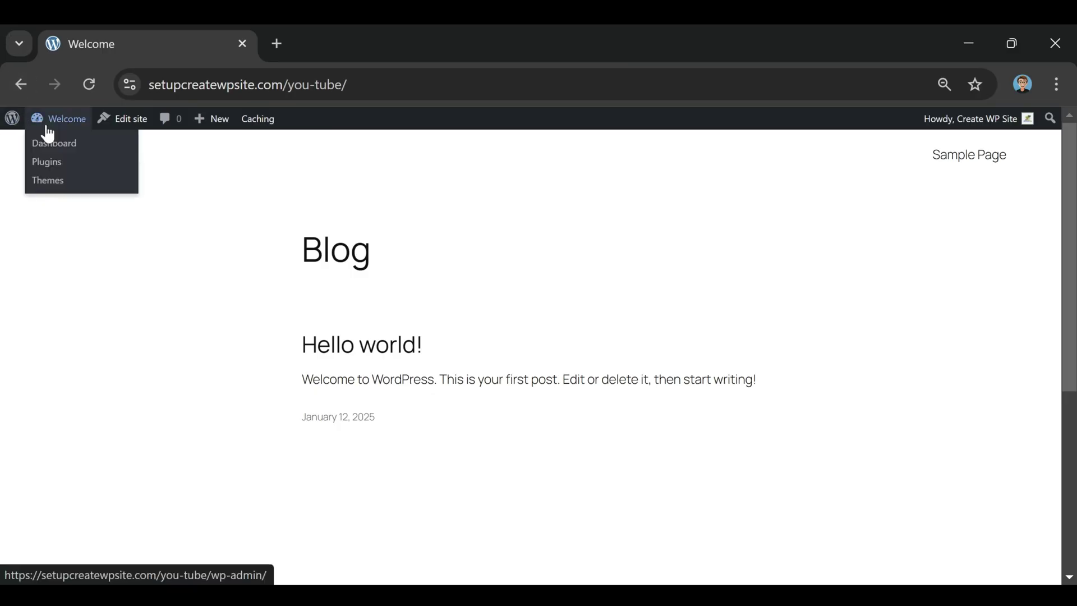
pyautogui.click(55, 143)
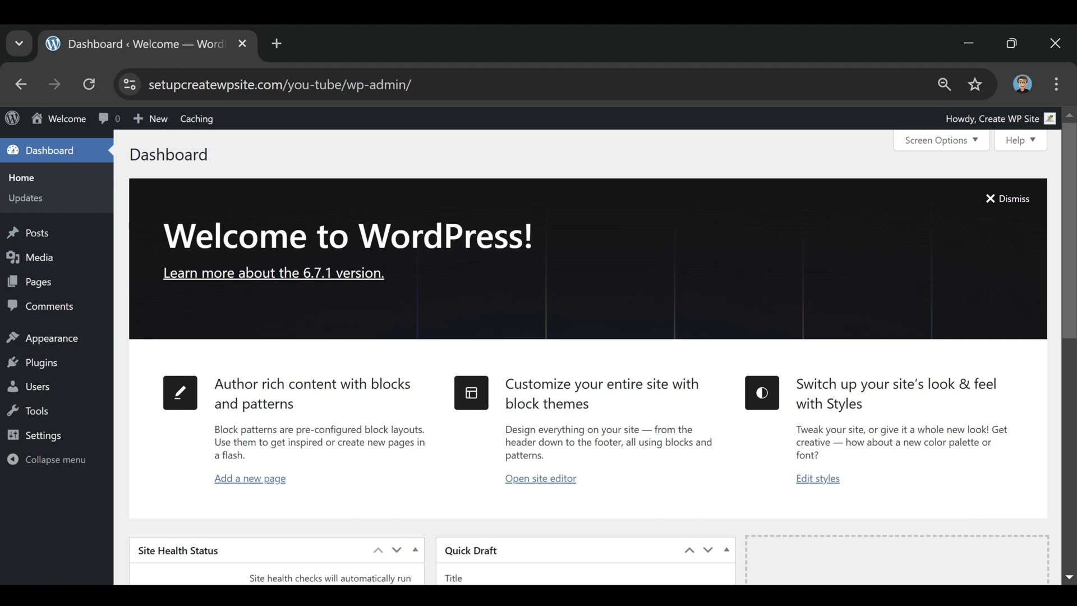
# - Open the live site from the dashboard in two separate new browser tabs
pyautogui.moveTo(67, 126)
pyautogui.rightClick(46, 146)
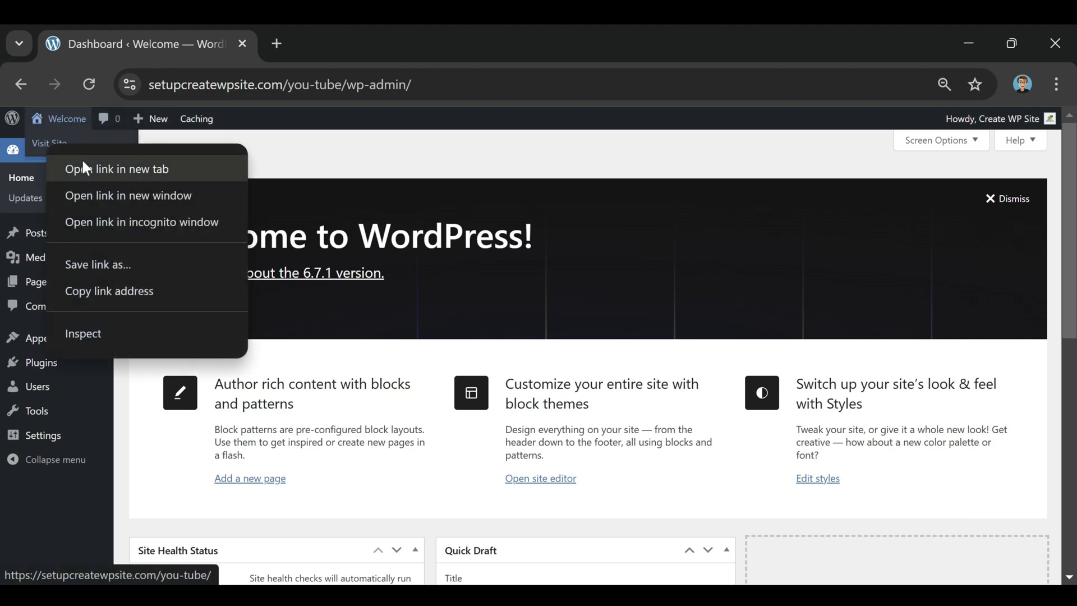
pyautogui.click(83, 163)
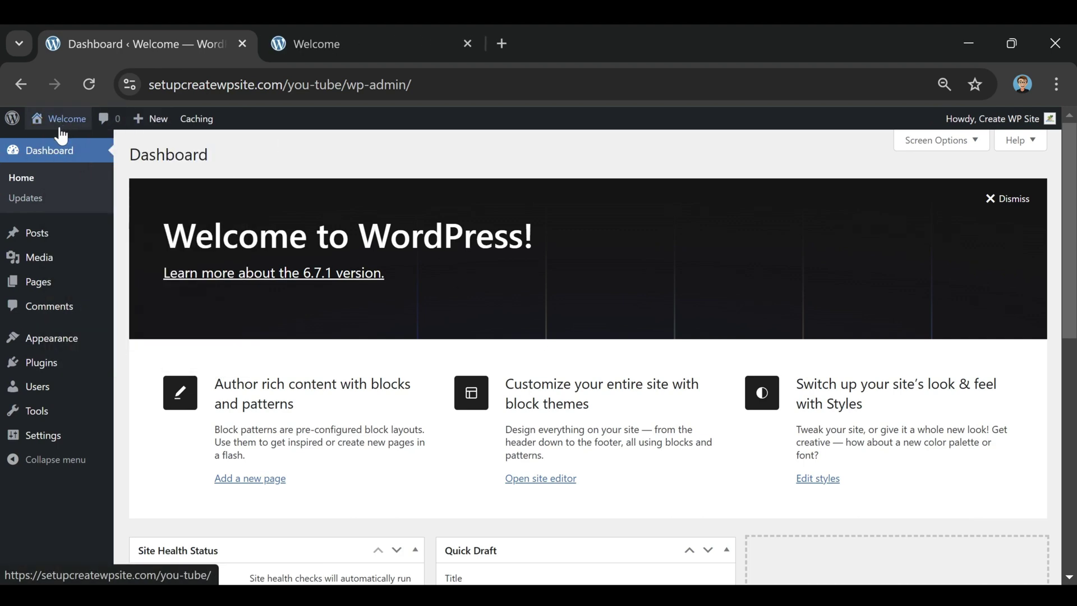
pyautogui.rightClick(61, 146)
pyautogui.click(93, 160)
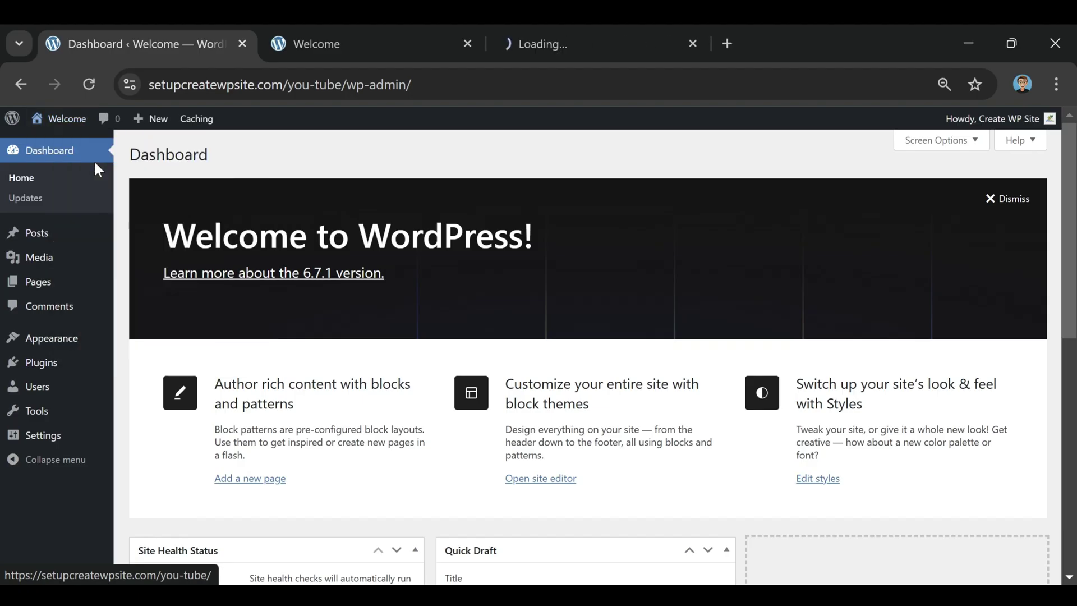
# - Check both live-site tabs and open the site editor in the second one, keeping the first for viewing
pyautogui.click(308, 44)
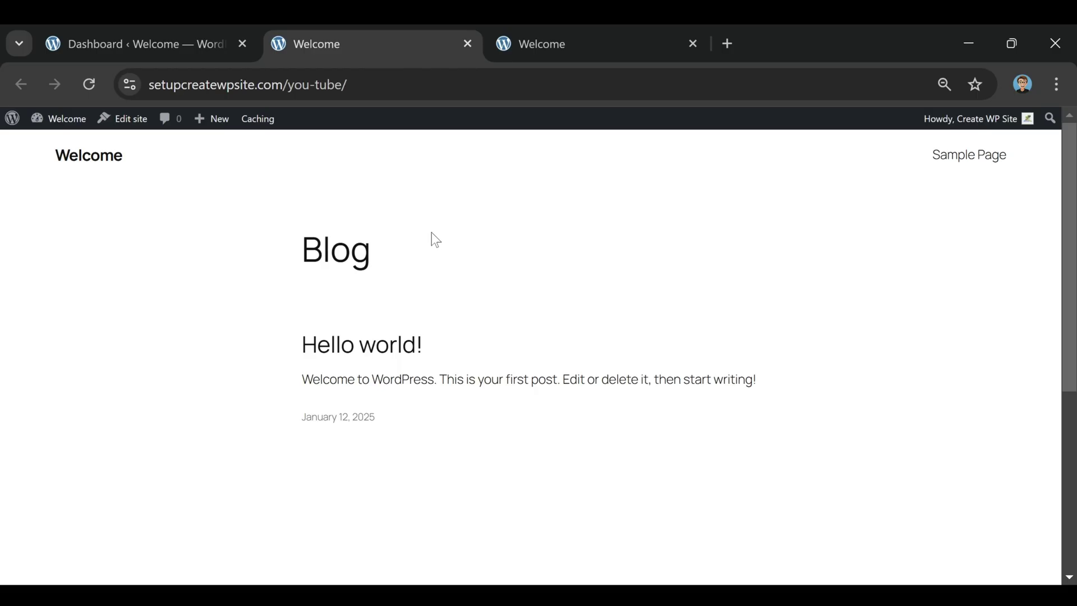
pyautogui.click(538, 49)
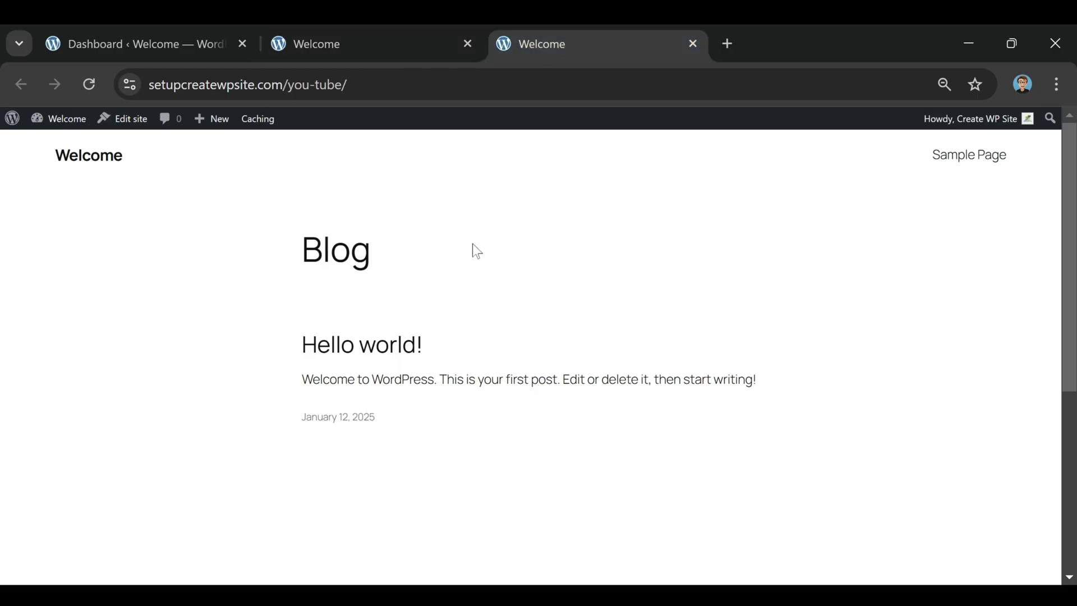
pyautogui.click(336, 51)
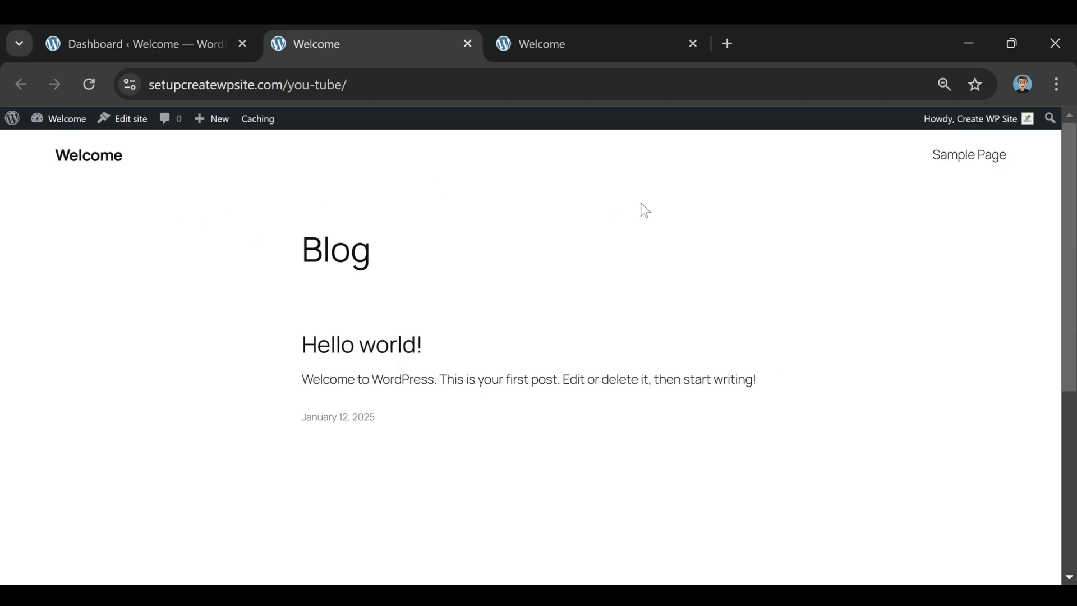
pyautogui.click(534, 46)
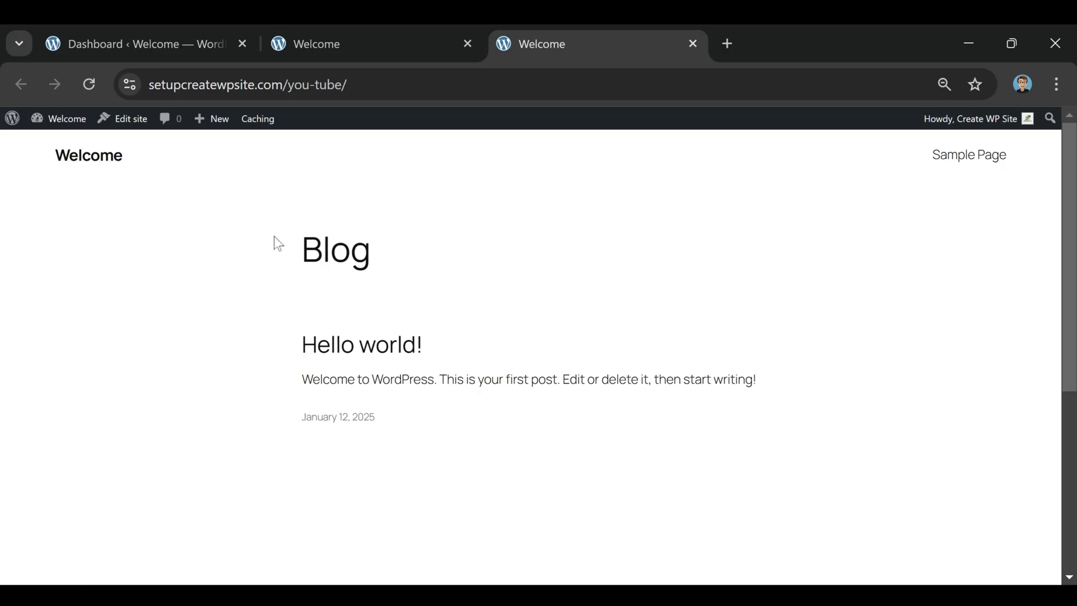
pyautogui.click(128, 131)
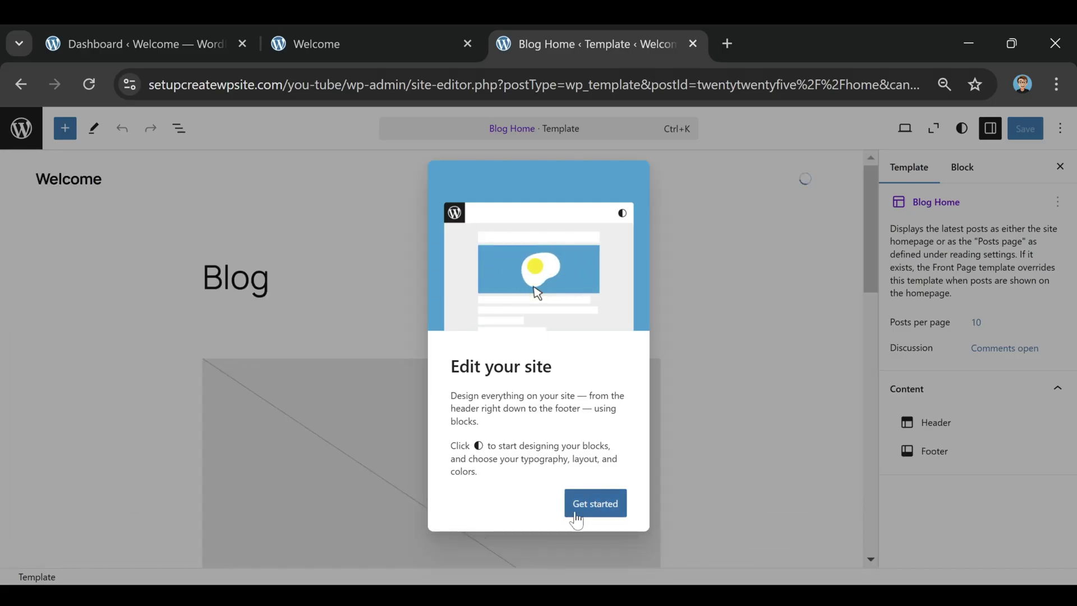
# - Dismiss the site editor's welcome guide, and briefly open and close the command search
pyautogui.click(595, 505)
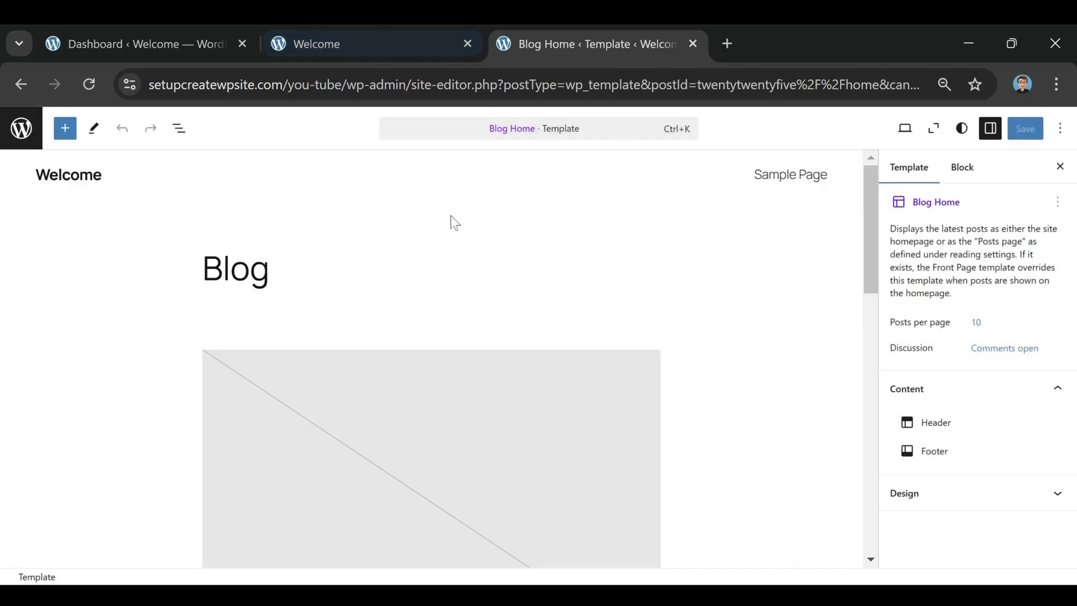
pyautogui.moveTo(455, 223)
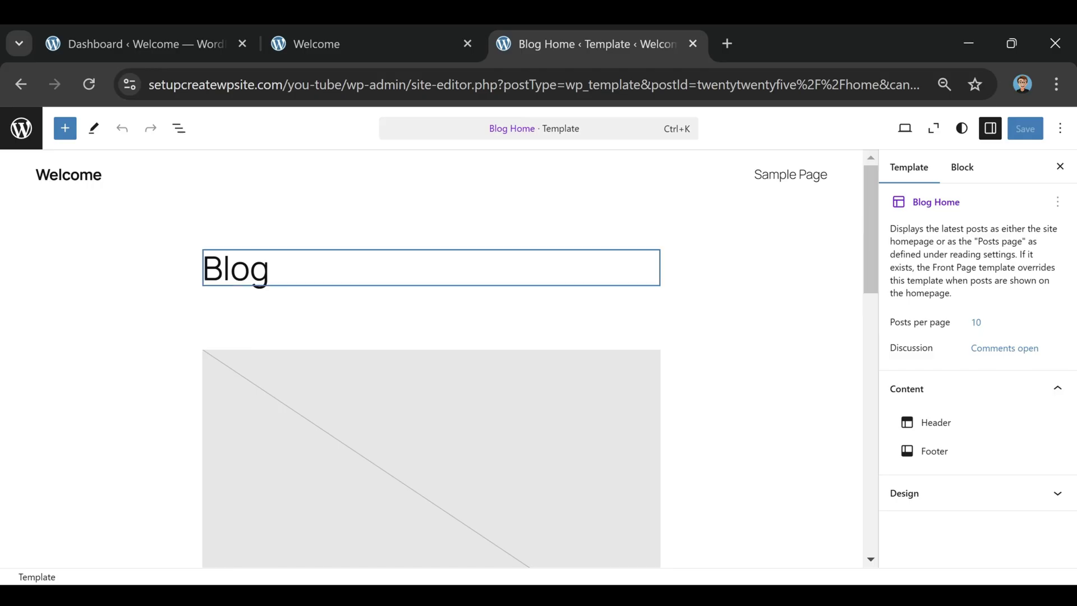
pyautogui.click(493, 135)
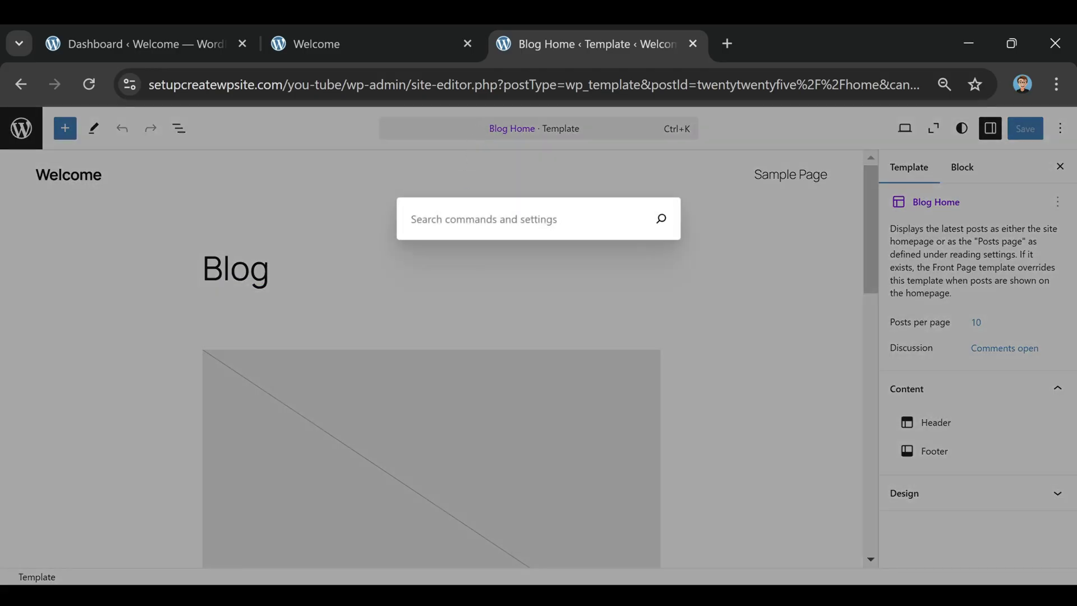
pyautogui.click(463, 283)
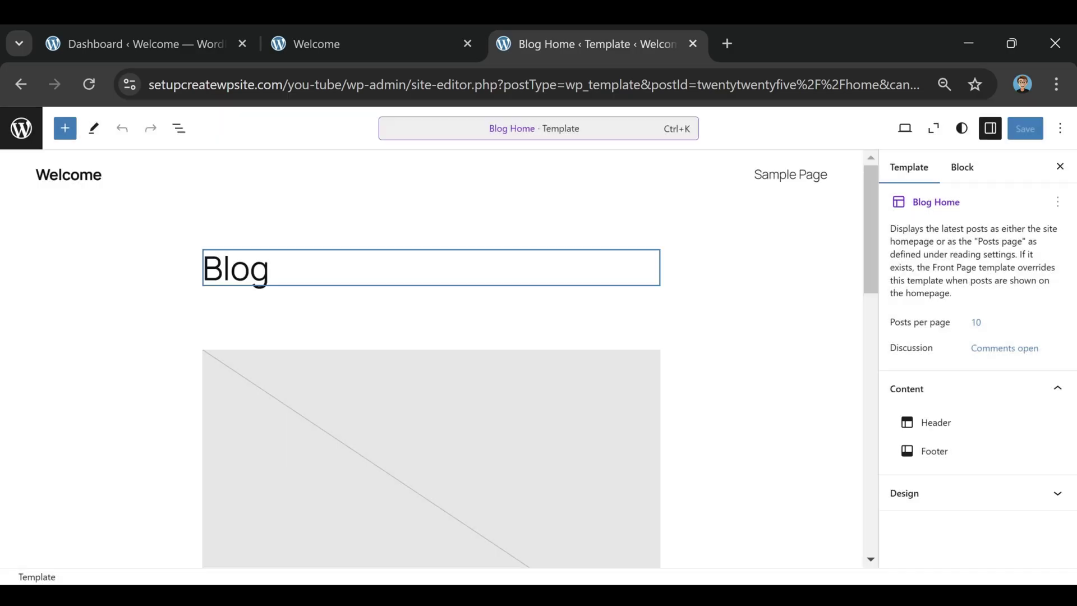
# - Leave the Blog Home template and move Sample Page from the site's page list to the trash
pyautogui.click(22, 132)
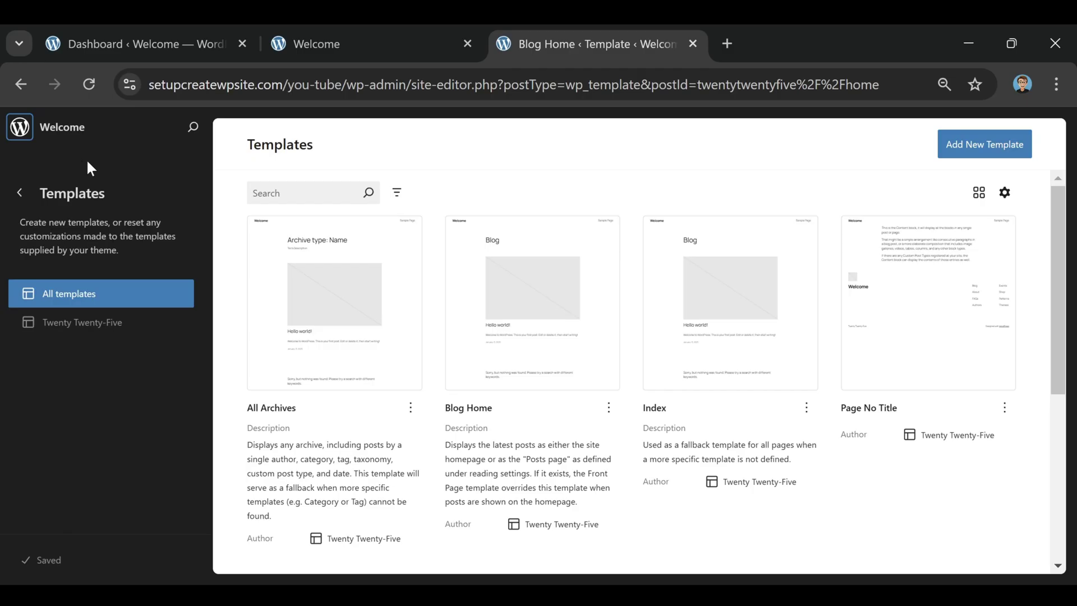
pyautogui.click(21, 194)
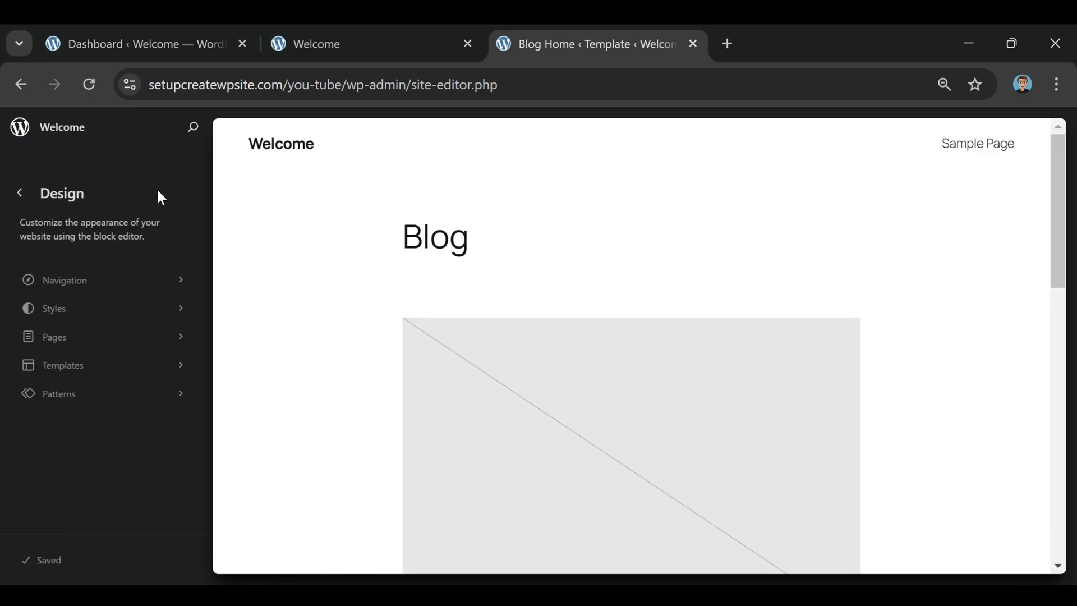
pyautogui.click(64, 343)
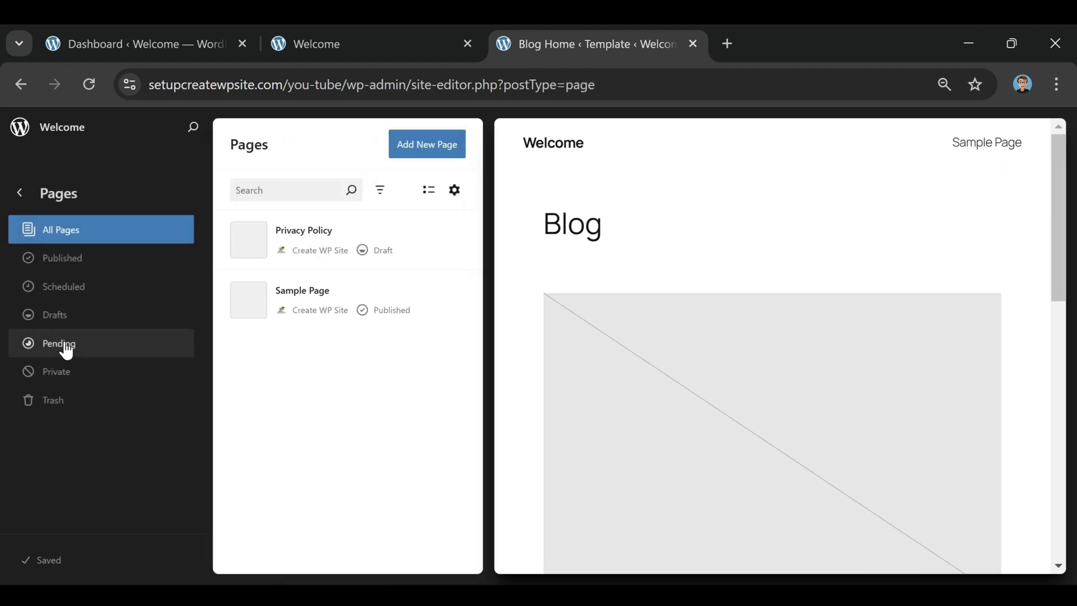
pyautogui.moveTo(466, 297)
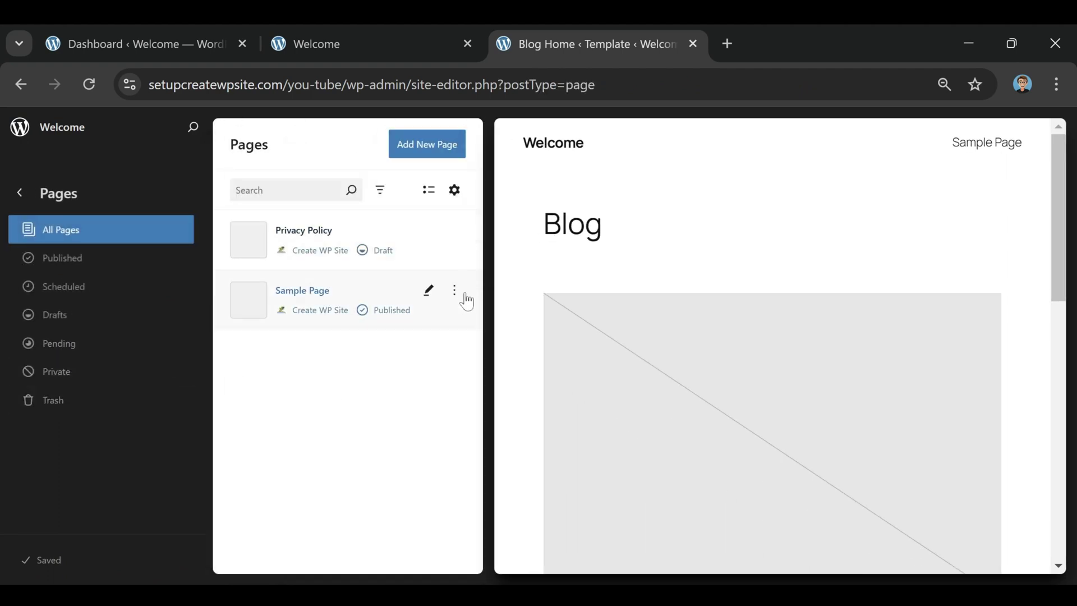
pyautogui.click(454, 291)
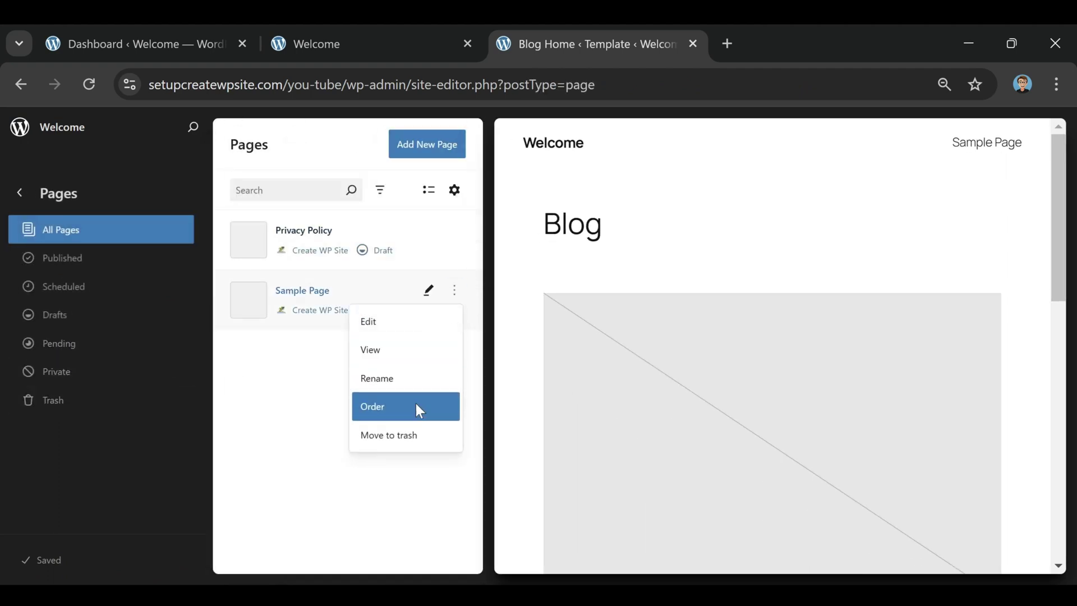
pyautogui.click(409, 432)
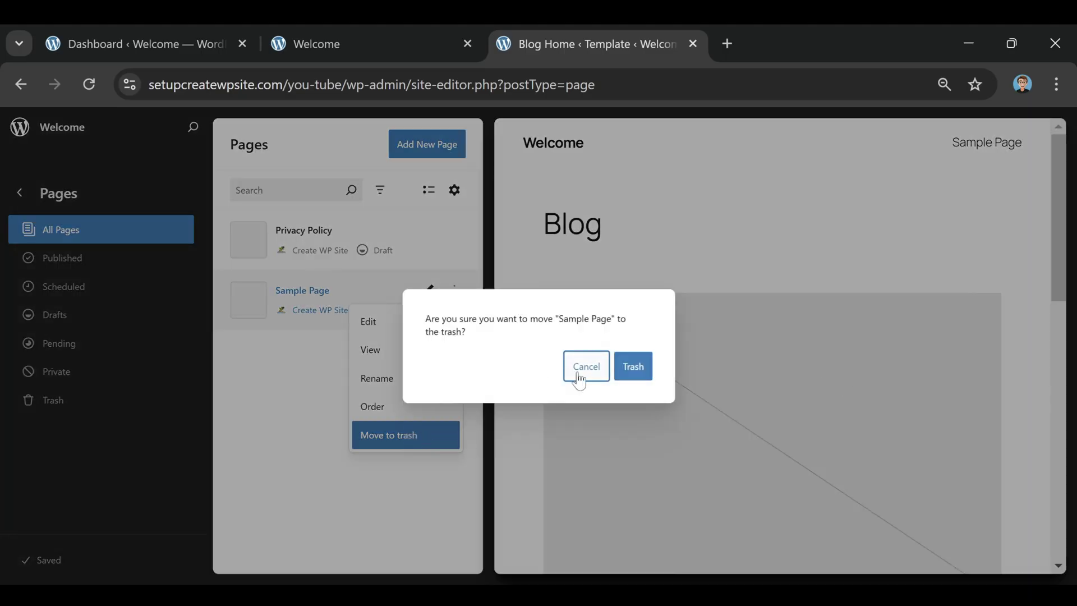
pyautogui.click(633, 367)
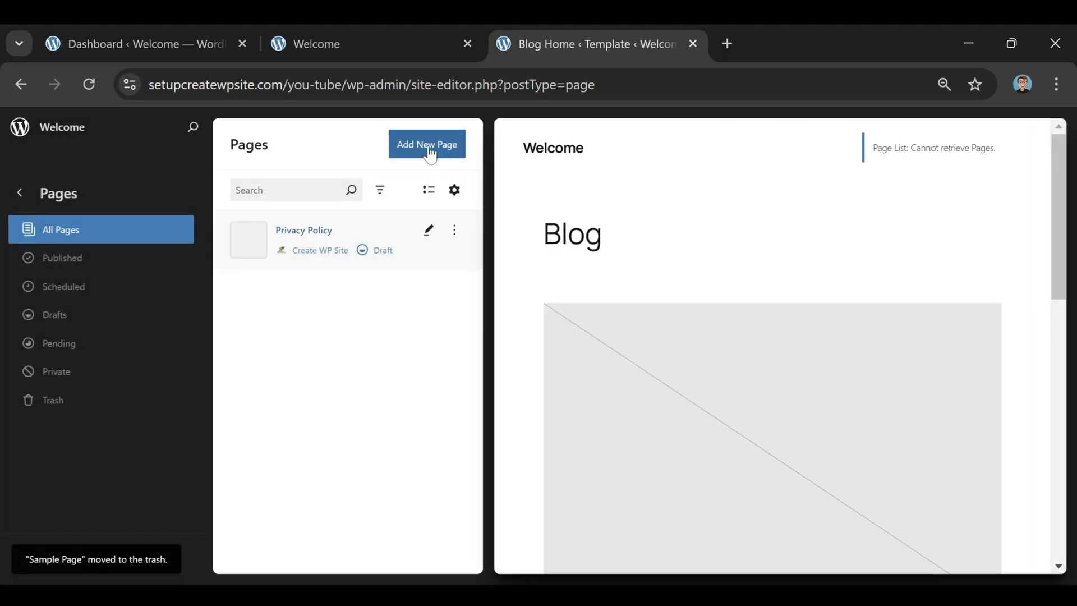
# - Create a new page titled "Home" without a starter pattern and publish it
pyautogui.click(431, 154)
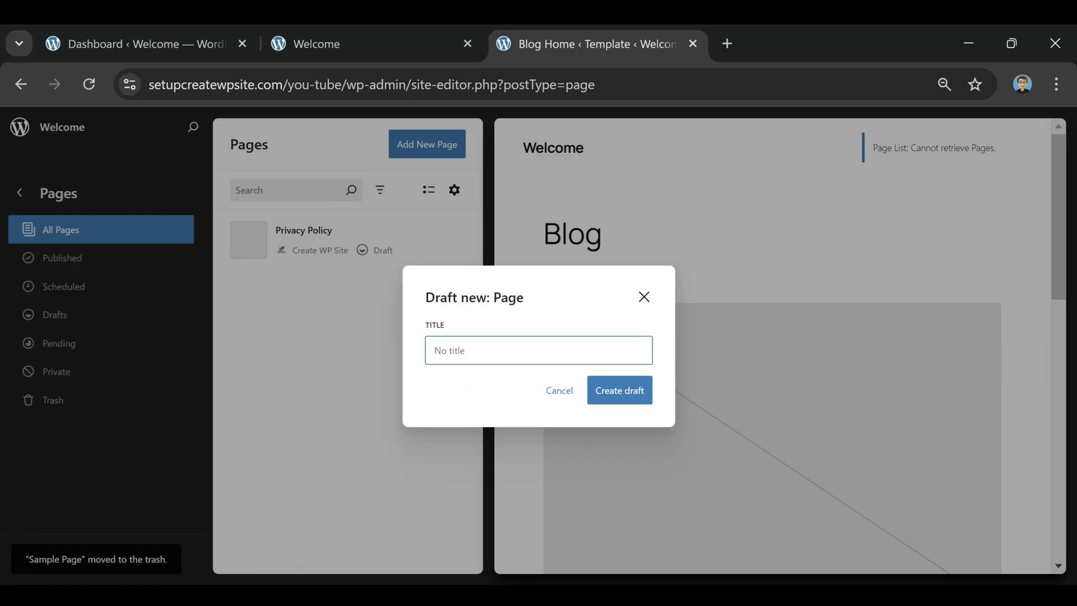
pyautogui.click(466, 351)
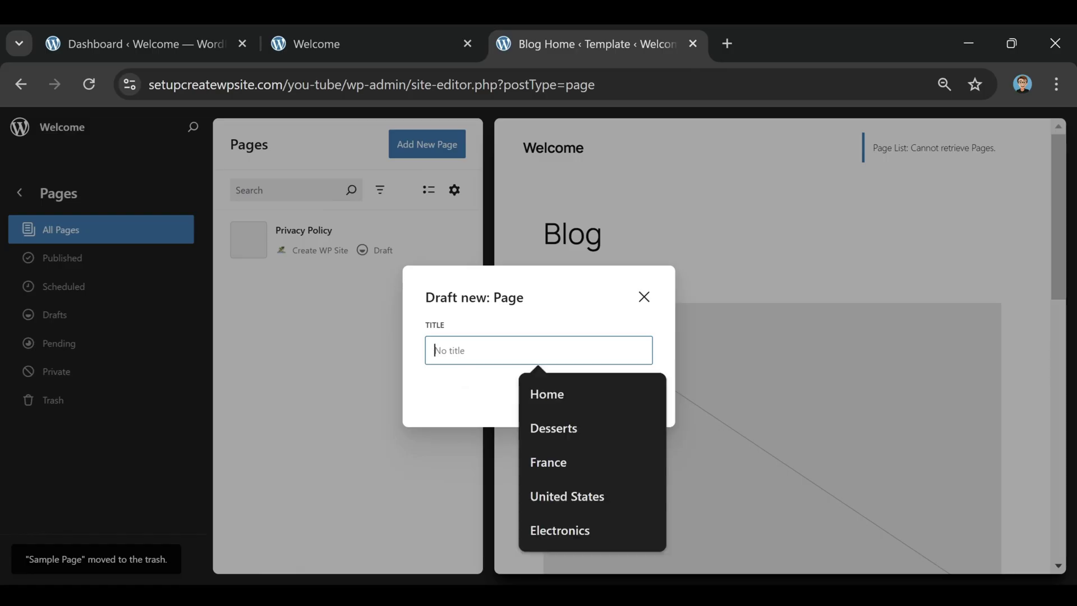
pyautogui.click(567, 405)
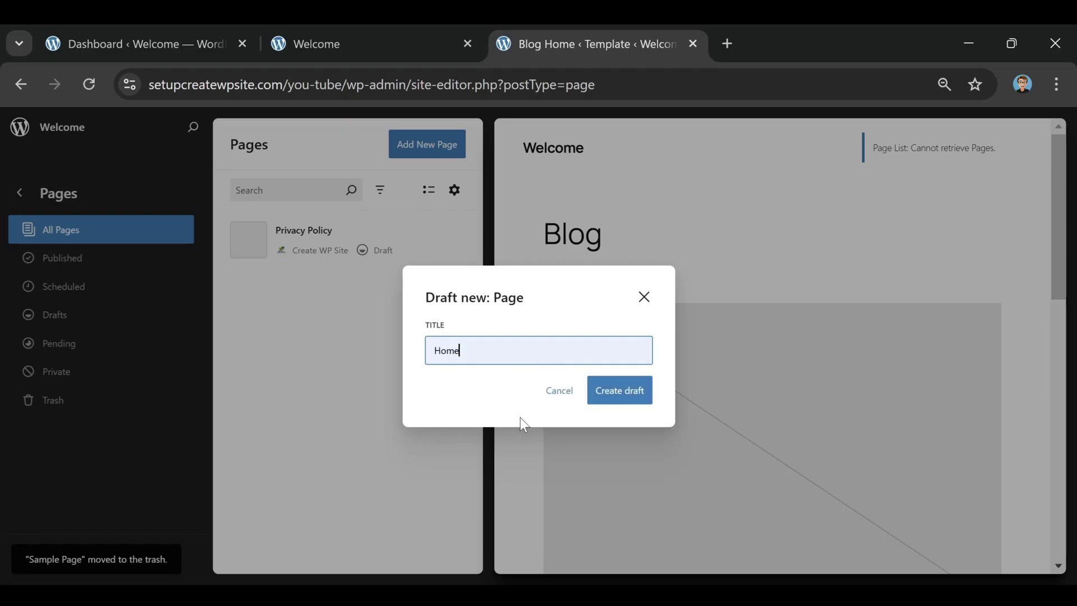
pyautogui.click(628, 398)
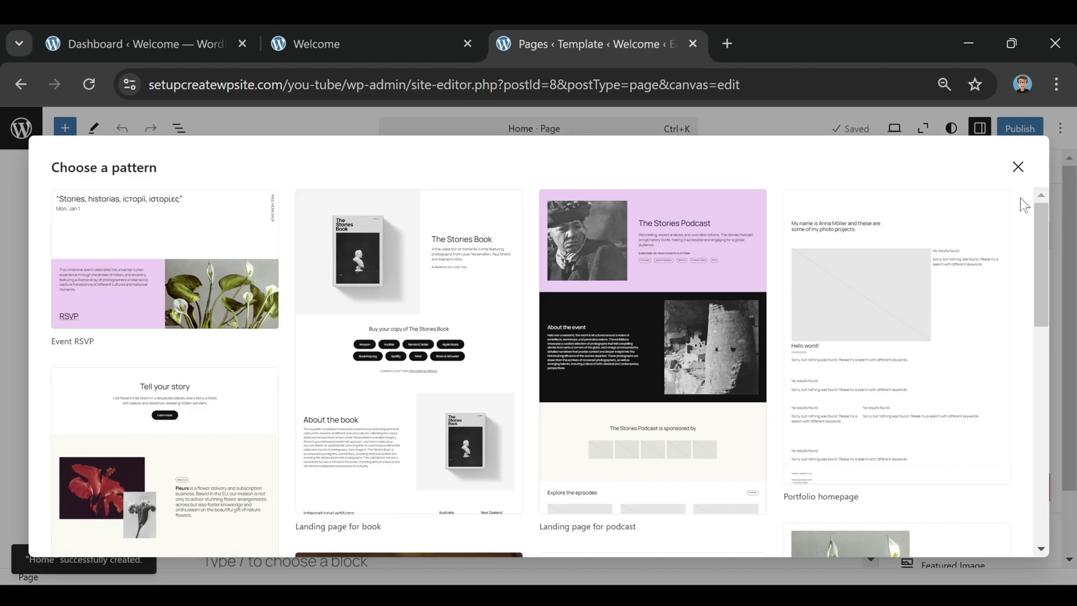
pyautogui.click(1018, 166)
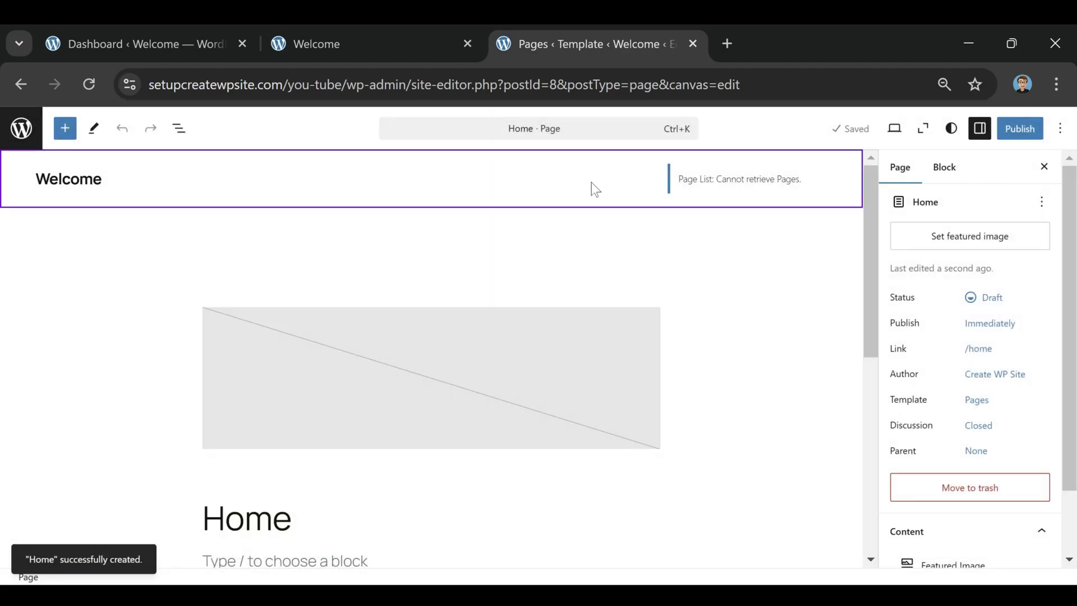
pyautogui.click(1022, 132)
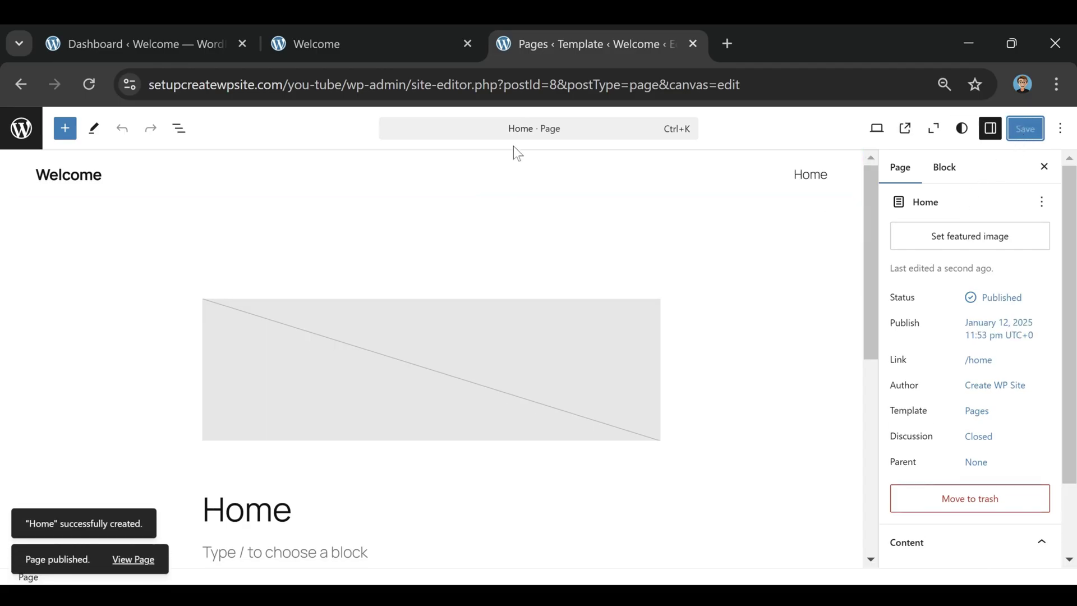
# - Return to the page list, add a page titled "Blog" without a starter pattern, and publish it
pyautogui.click(19, 132)
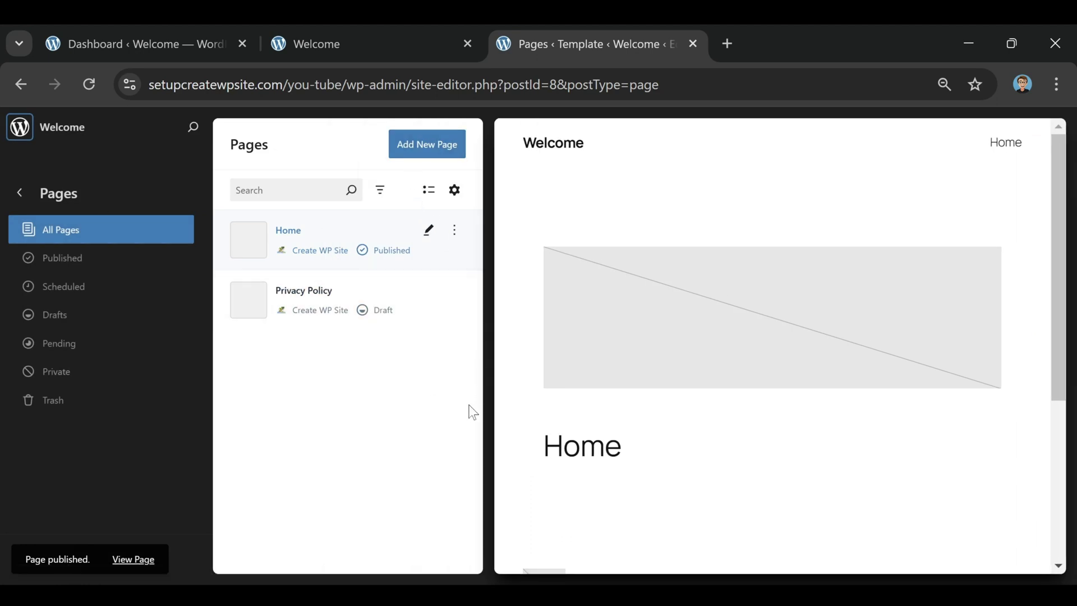
pyautogui.click(419, 153)
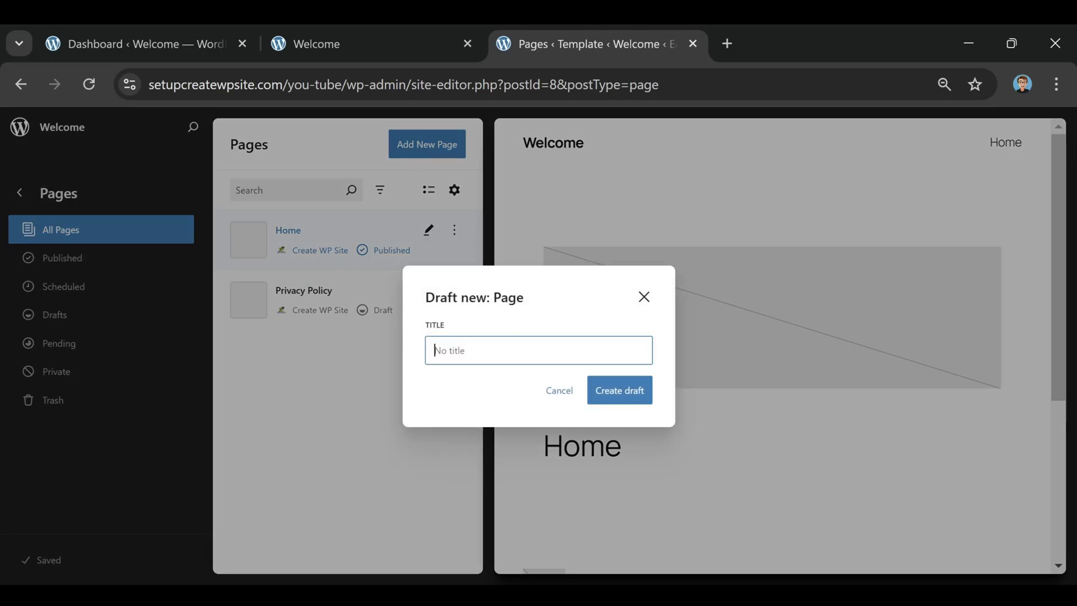
pyautogui.write('Blog')
pyautogui.click(620, 399)
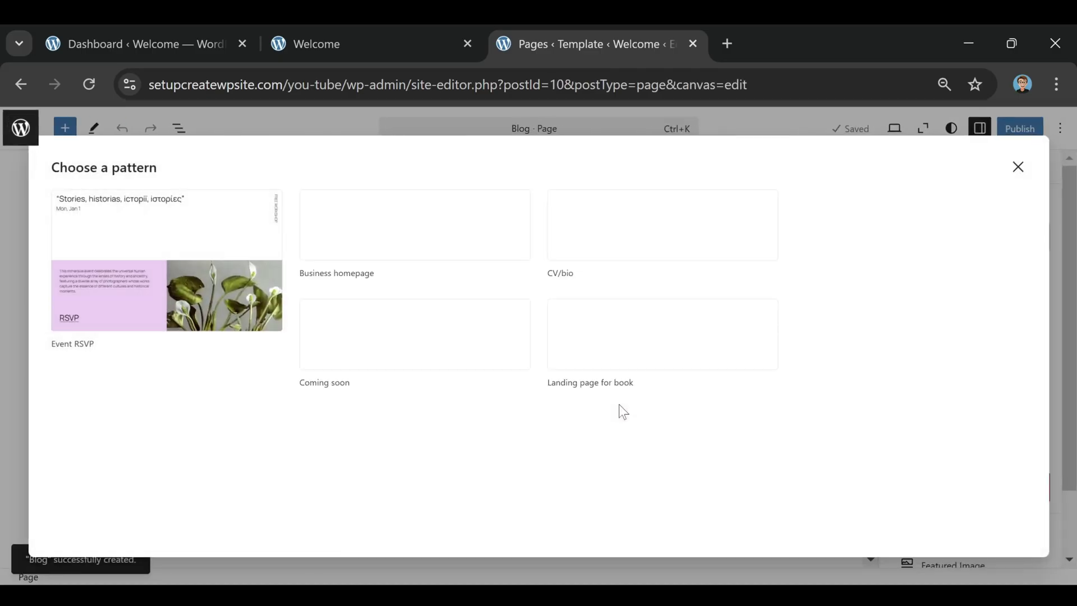
pyautogui.click(1019, 168)
pyautogui.click(1007, 128)
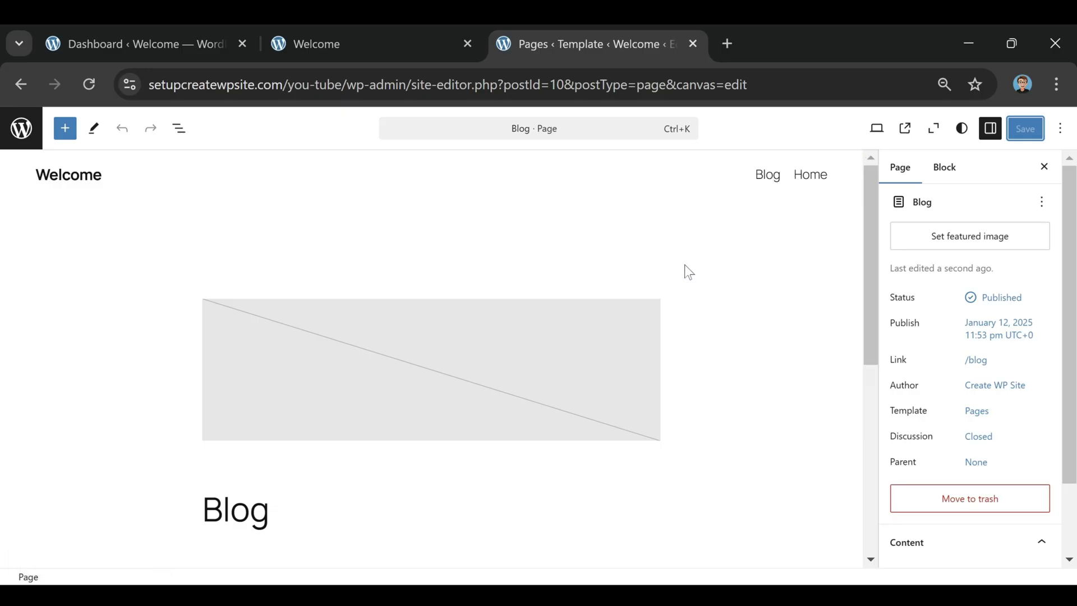
# - Return to the page list, add a page titled "Contact" without a starter pattern, and publish it
pyautogui.click(23, 127)
pyautogui.click(403, 162)
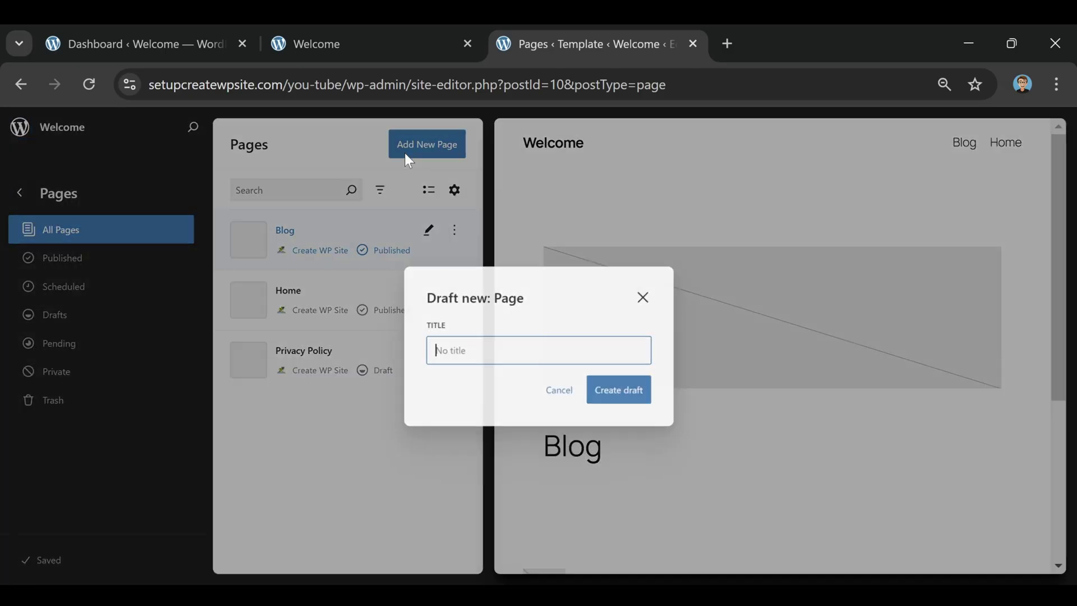
pyautogui.write('Contact')
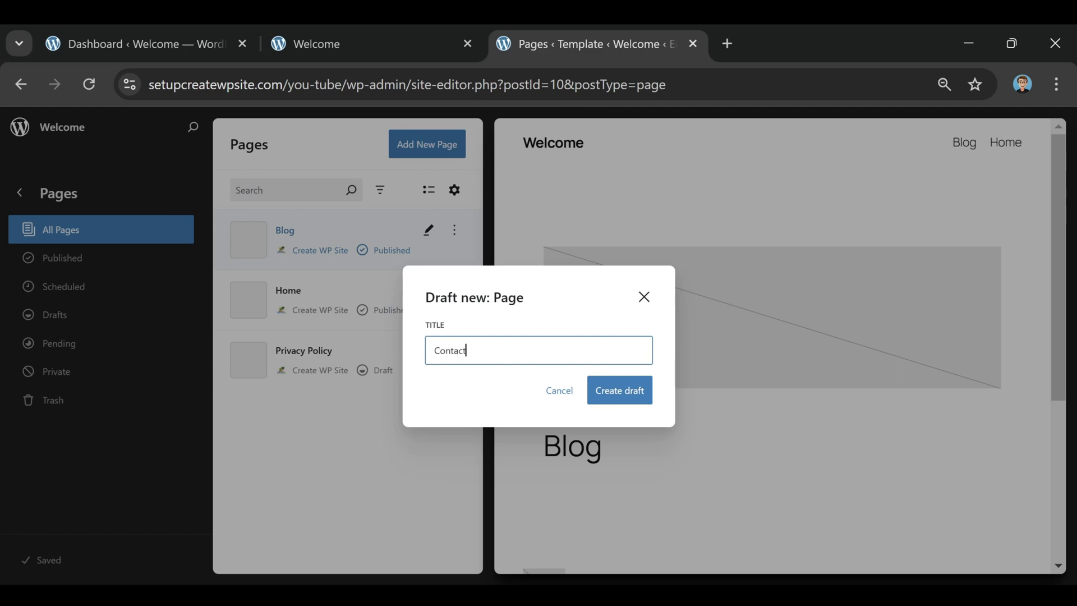
pyautogui.click(613, 385)
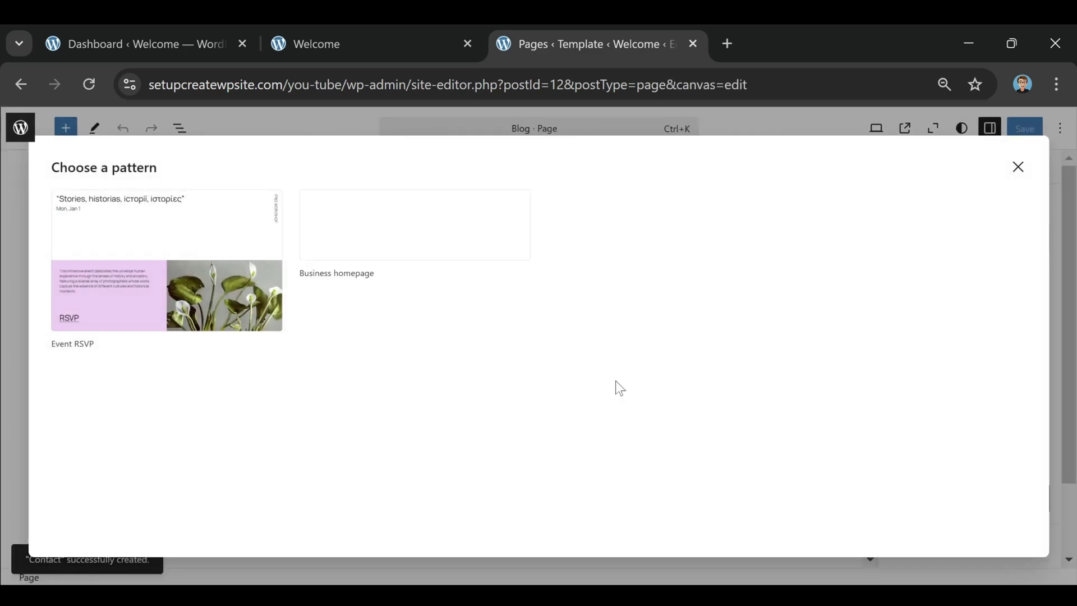
pyautogui.click(1018, 167)
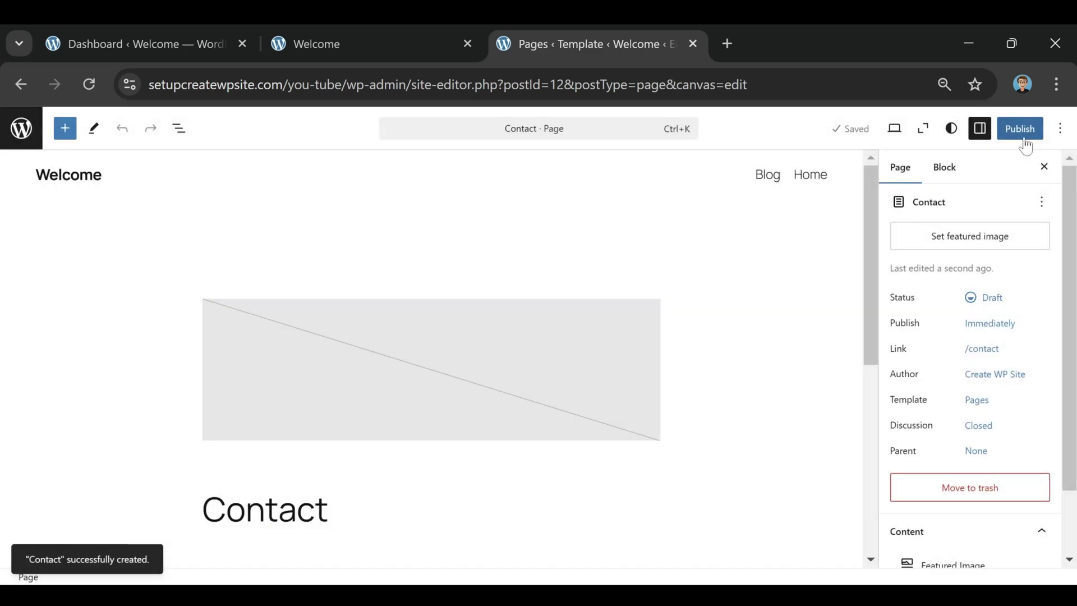
pyautogui.click(1027, 130)
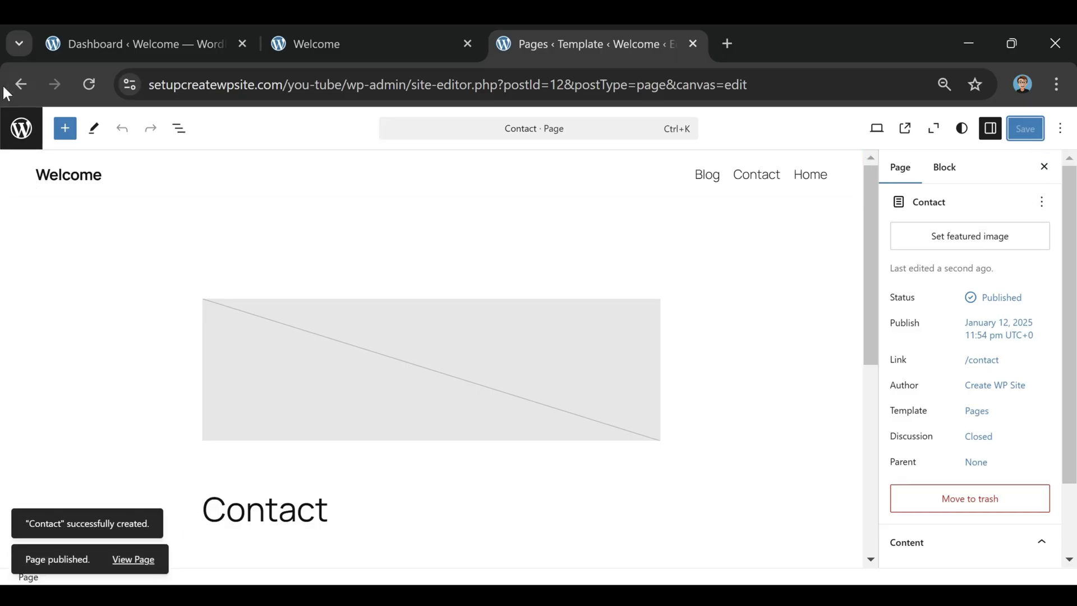
# - Return to the page list, add a page titled "About" without a starter pattern, and publish it
pyautogui.click(24, 132)
pyautogui.click(430, 148)
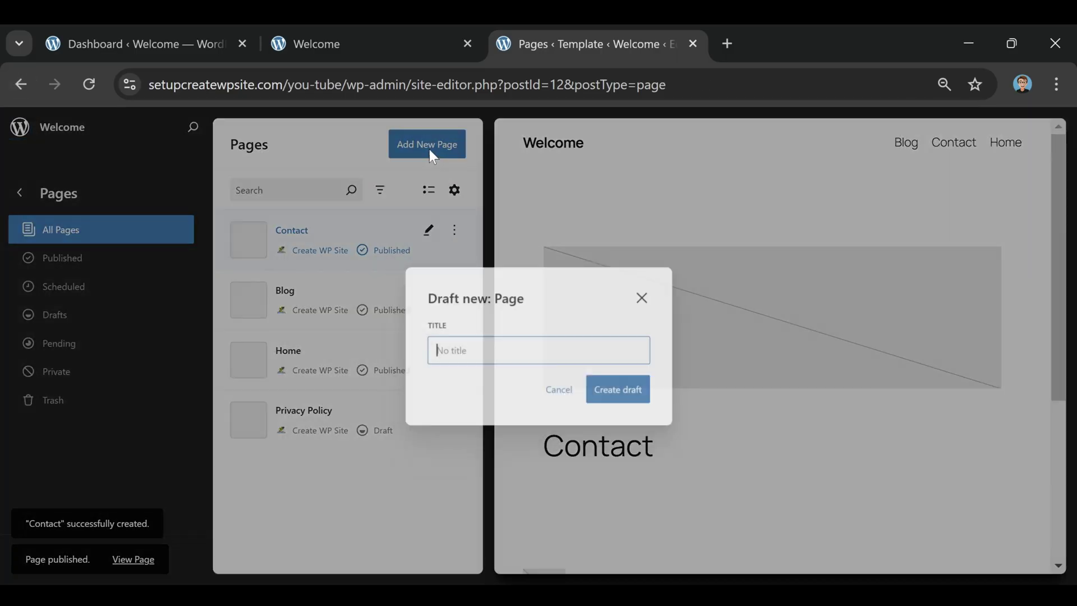
pyautogui.write('About')
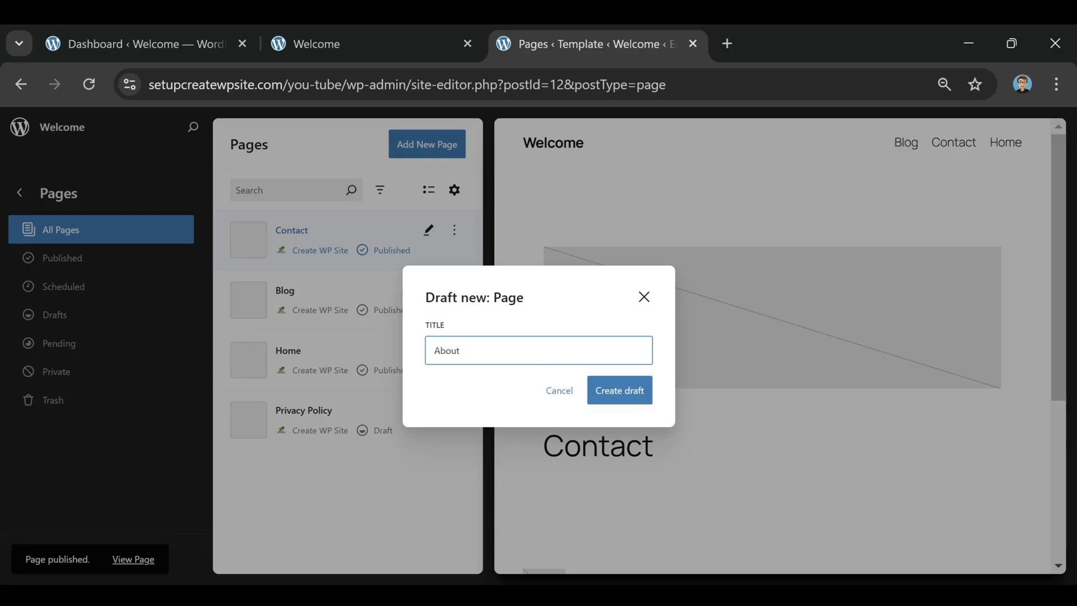
pyautogui.click(633, 392)
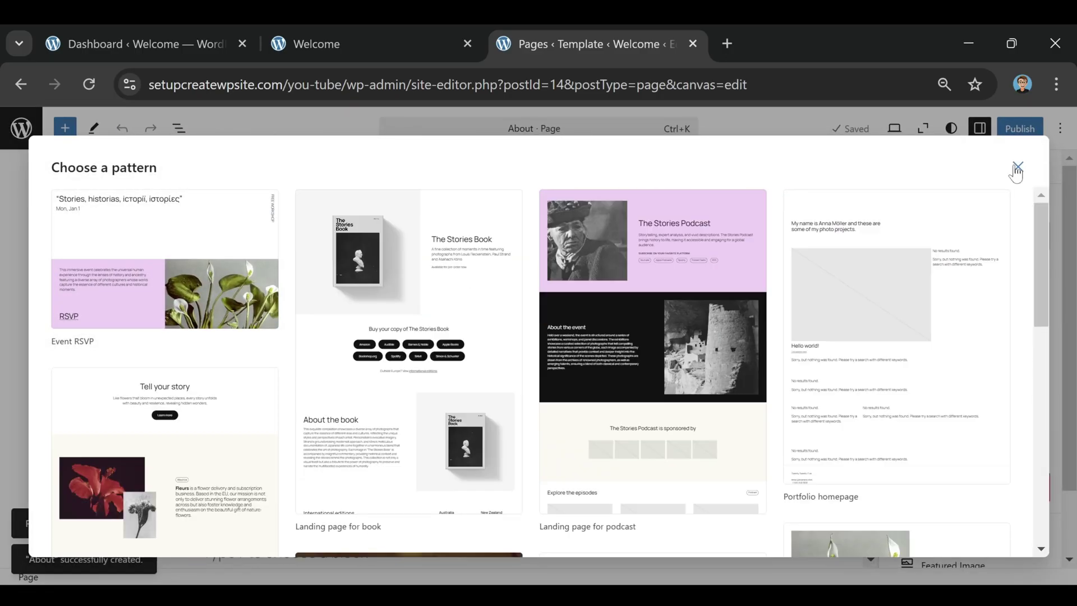
pyautogui.click(1017, 170)
pyautogui.click(1018, 133)
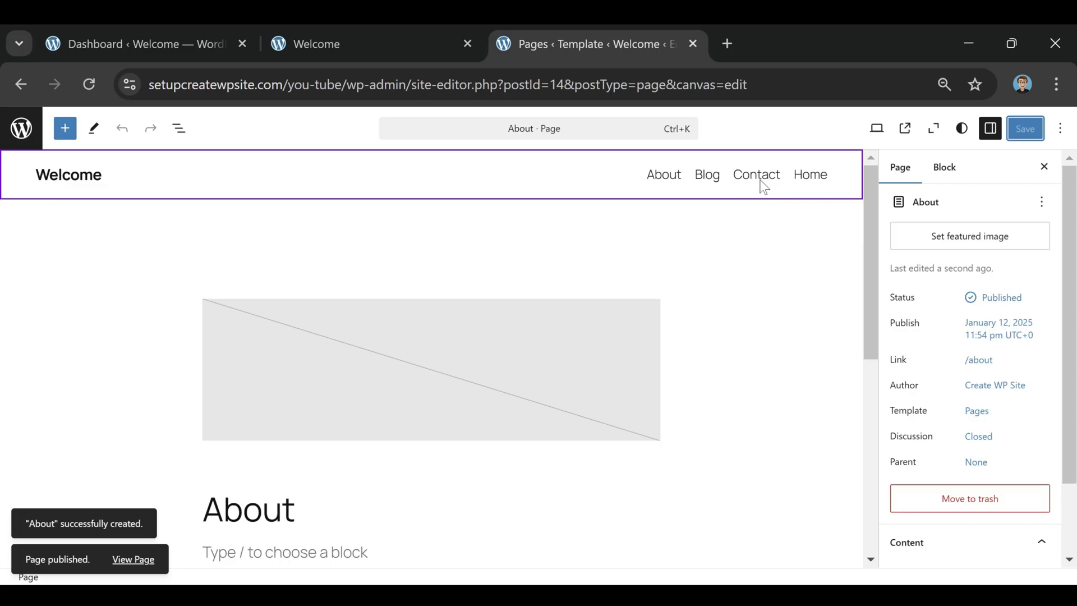
pyautogui.click(605, 225)
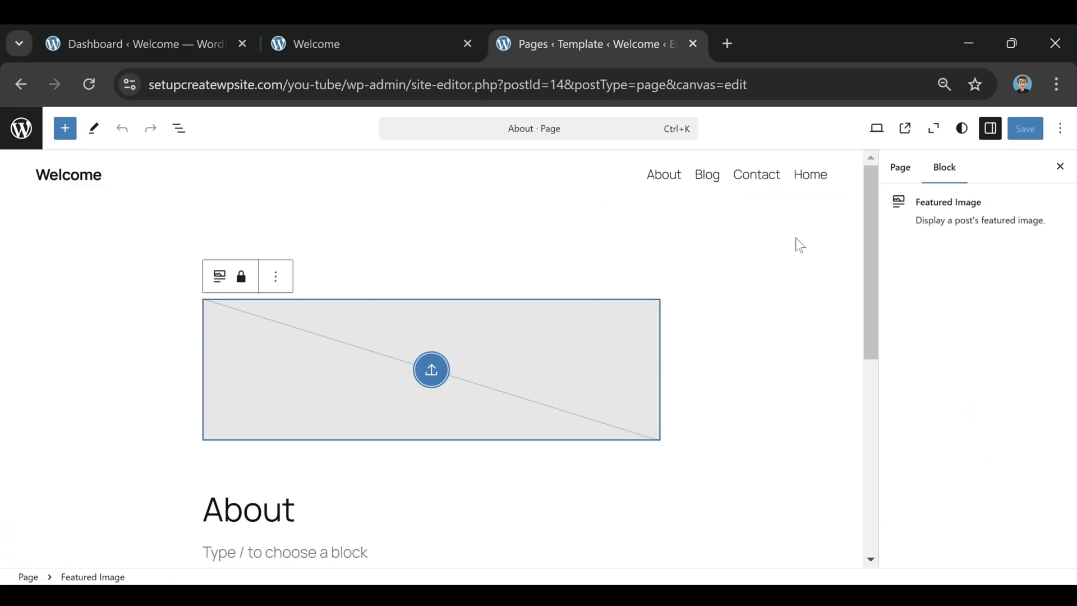
# - Go back to the site's design settings and choose the Evening style combination for the theme
pyautogui.click(22, 129)
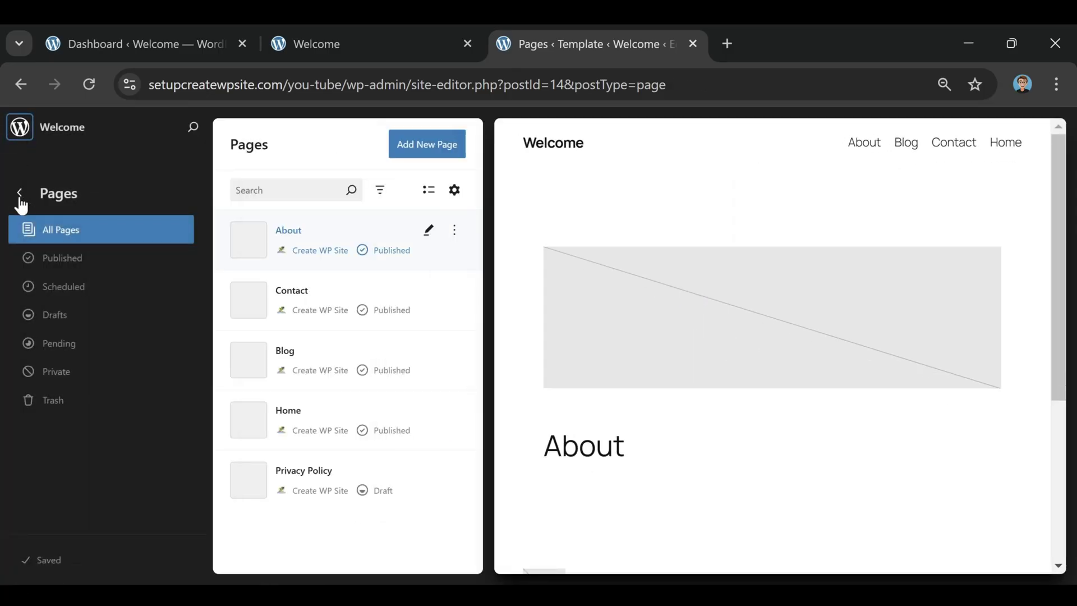
pyautogui.click(21, 193)
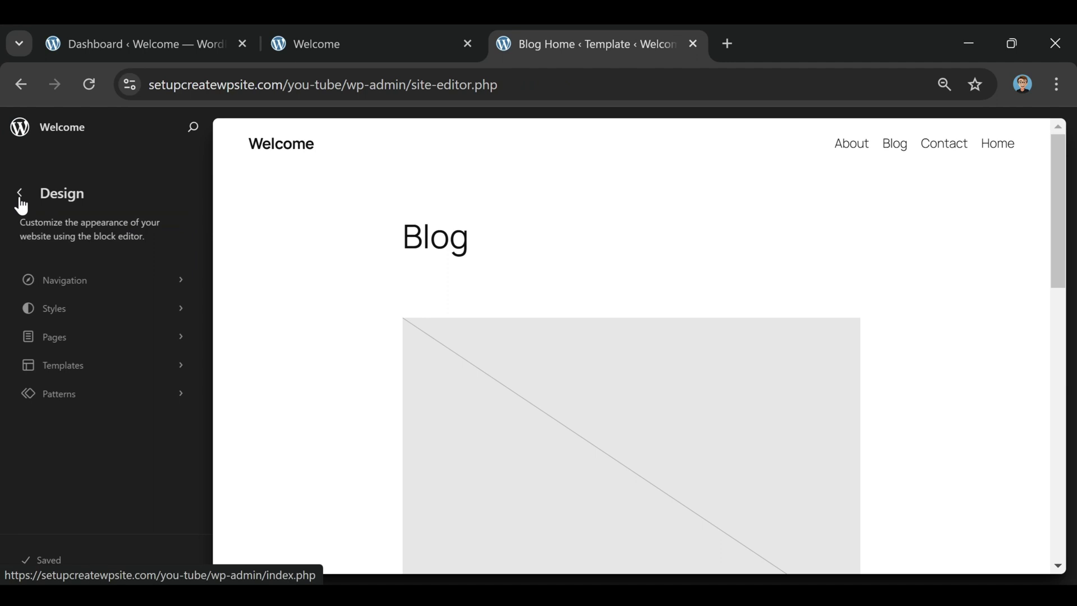
pyautogui.click(58, 323)
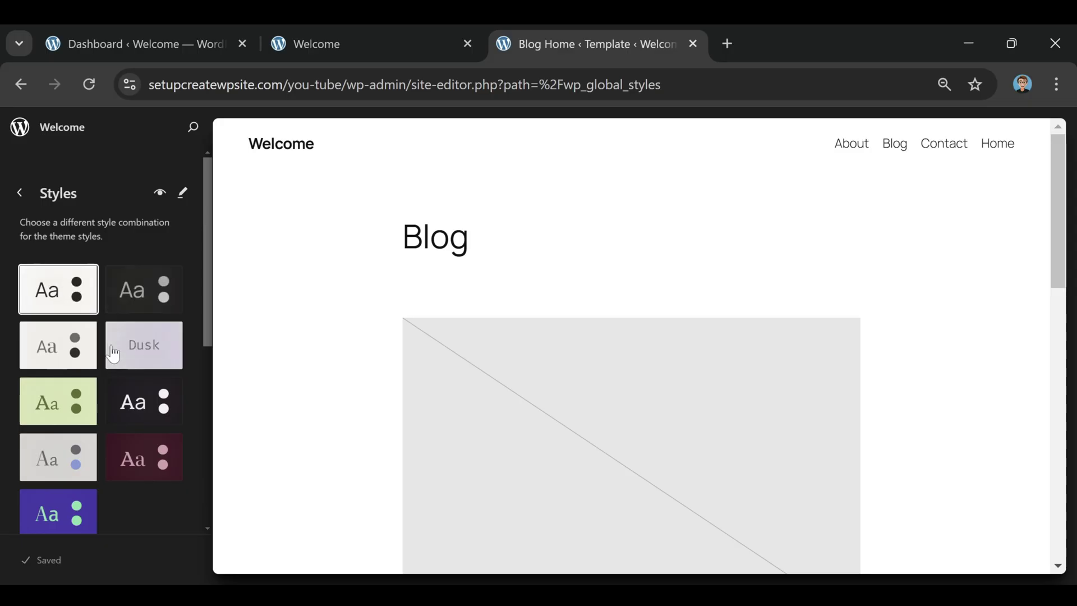
pyautogui.click(147, 303)
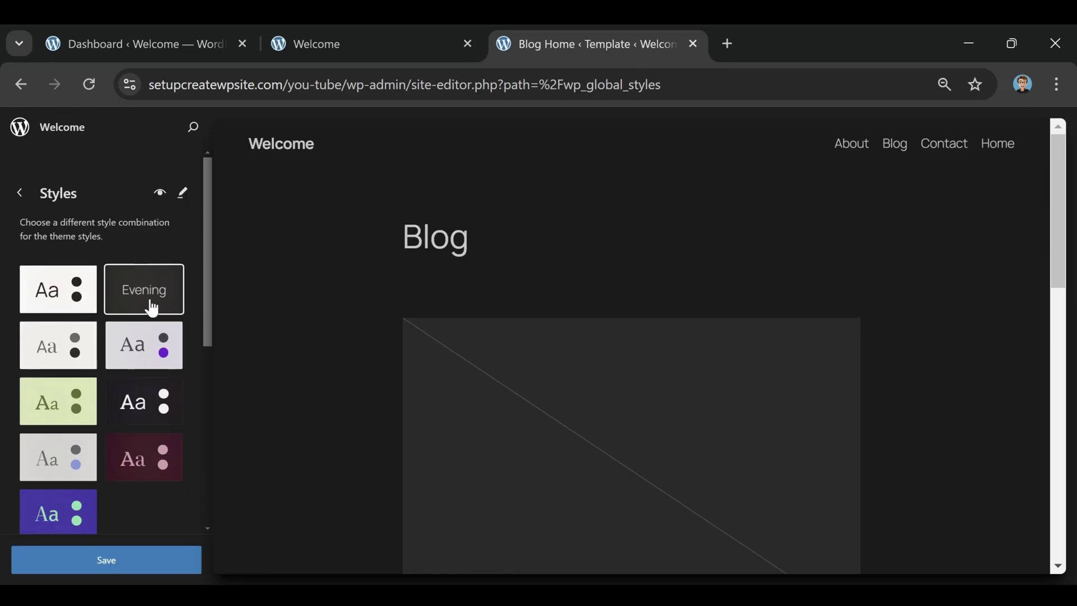
# - Try other theme style combinations, including Dusk and Twilight, and go back to the Evening combination
pyautogui.click(156, 359)
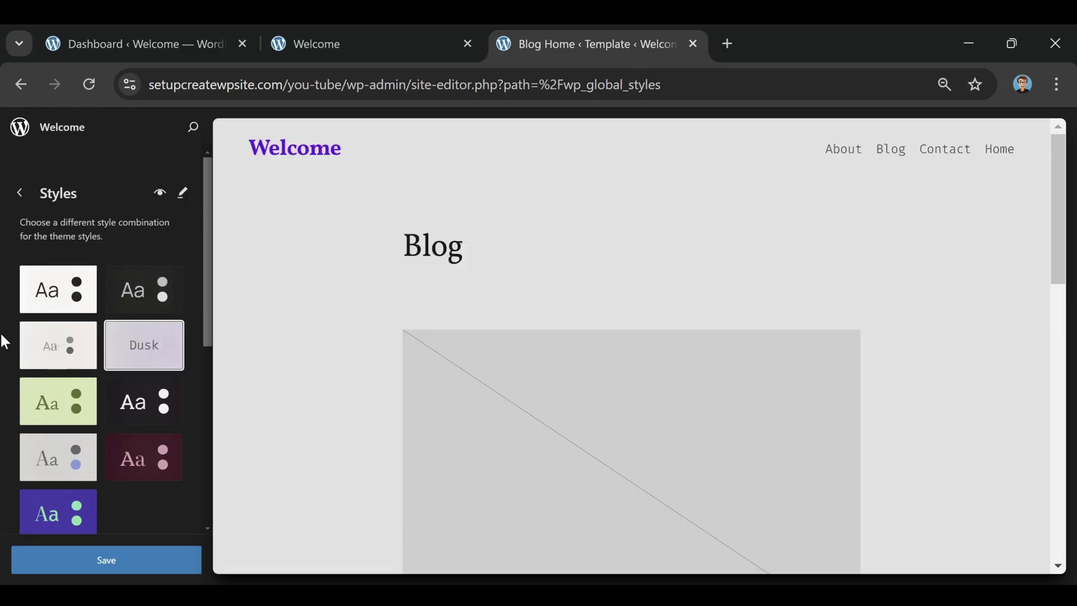
pyautogui.click(58, 352)
pyautogui.click(77, 414)
pyautogui.click(153, 409)
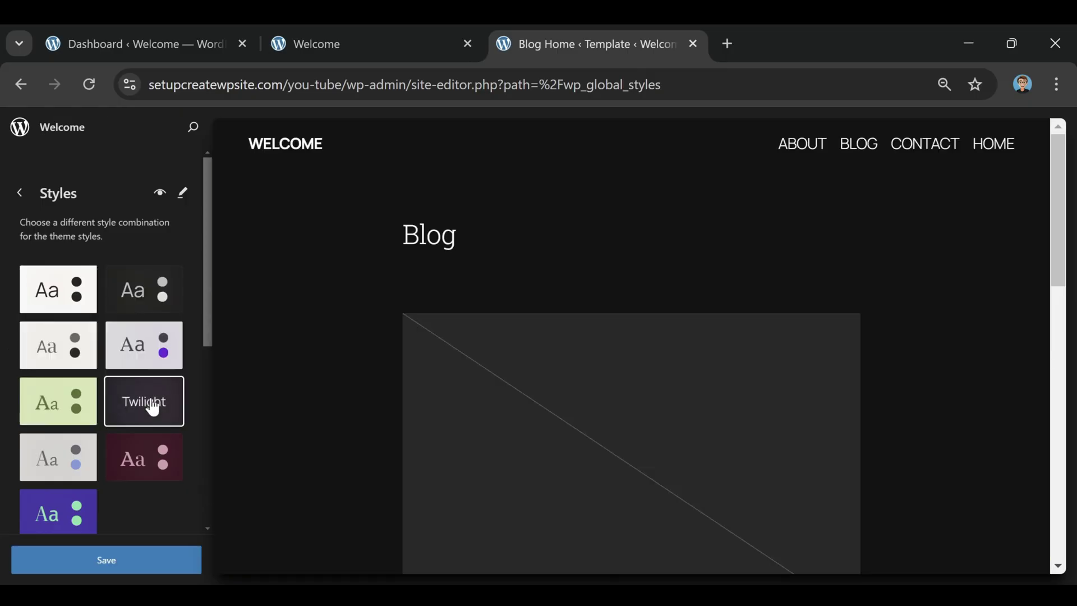
pyautogui.click(149, 292)
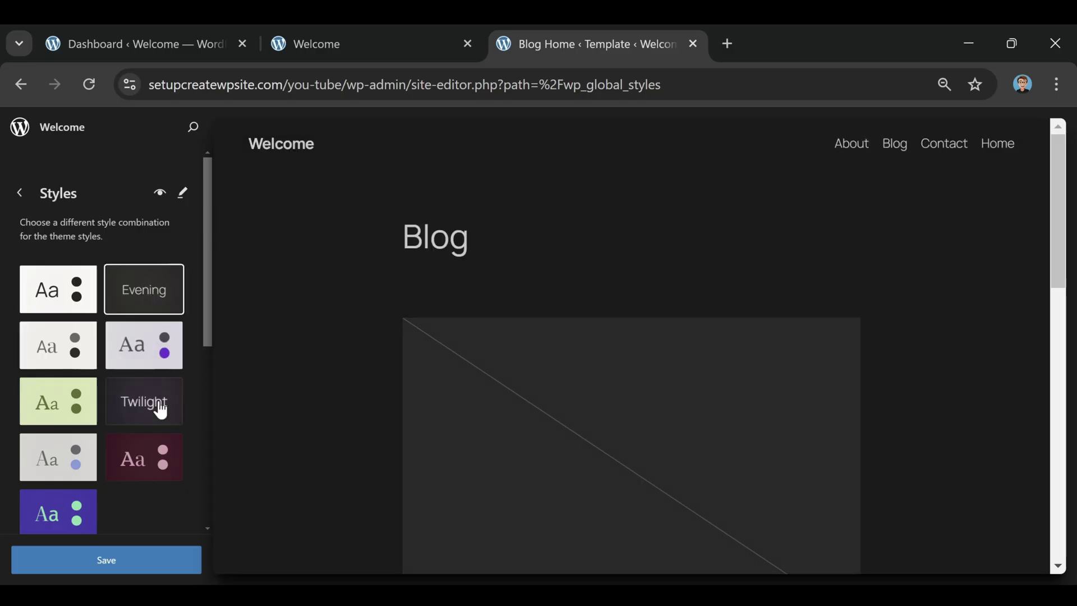
pyautogui.click(159, 395)
pyautogui.click(149, 289)
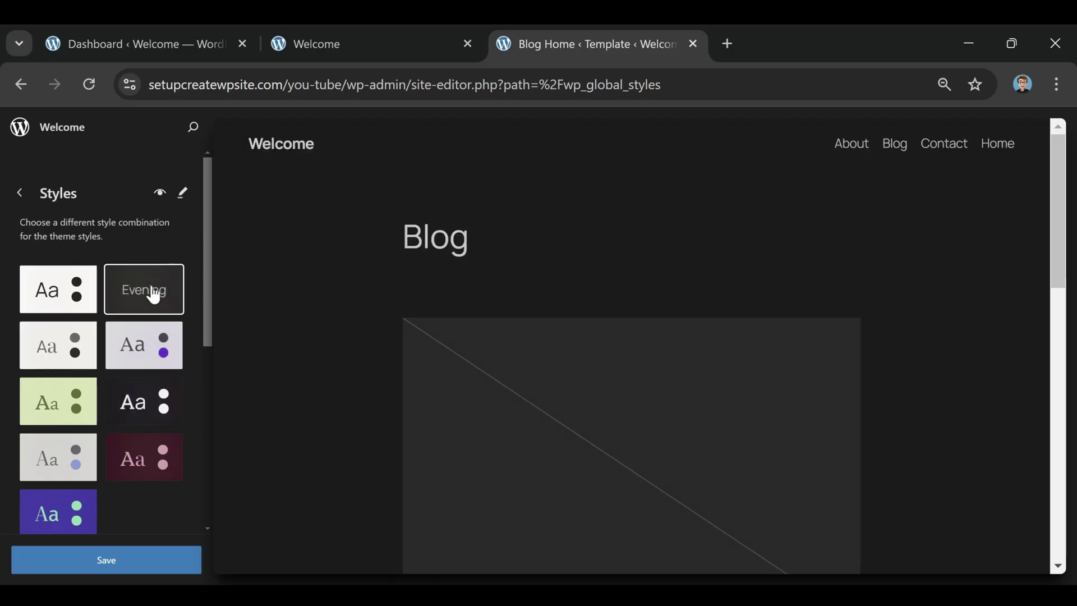
# - Look through the color palettes and try out several of the theme's typography presets on the Evening style
pyautogui.scroll(-5, 137, 336)
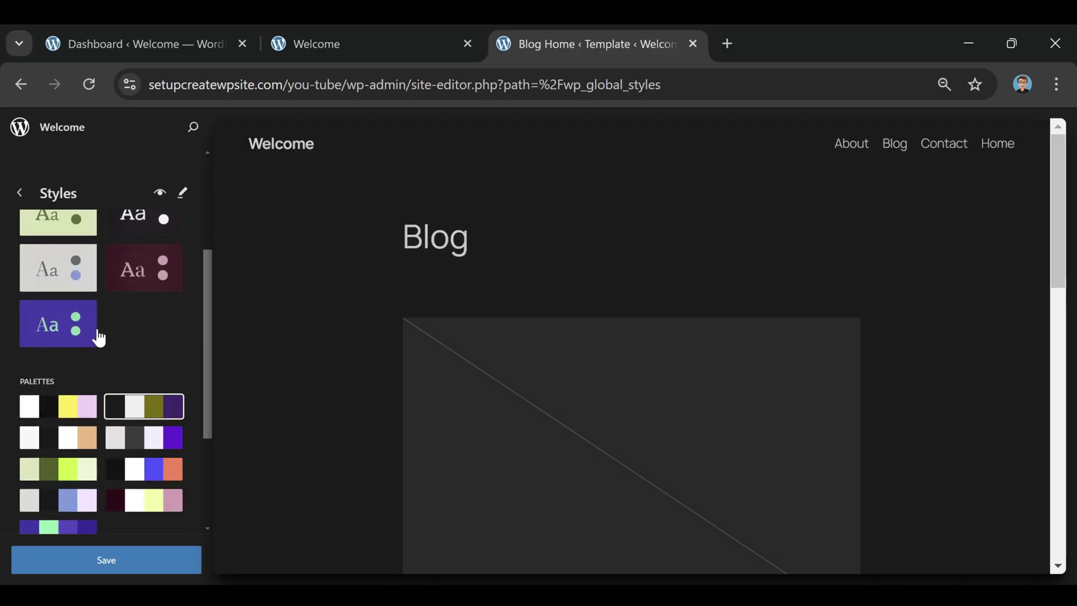
pyautogui.scroll(-2, 82, 250)
pyautogui.scroll(2, 67, 309)
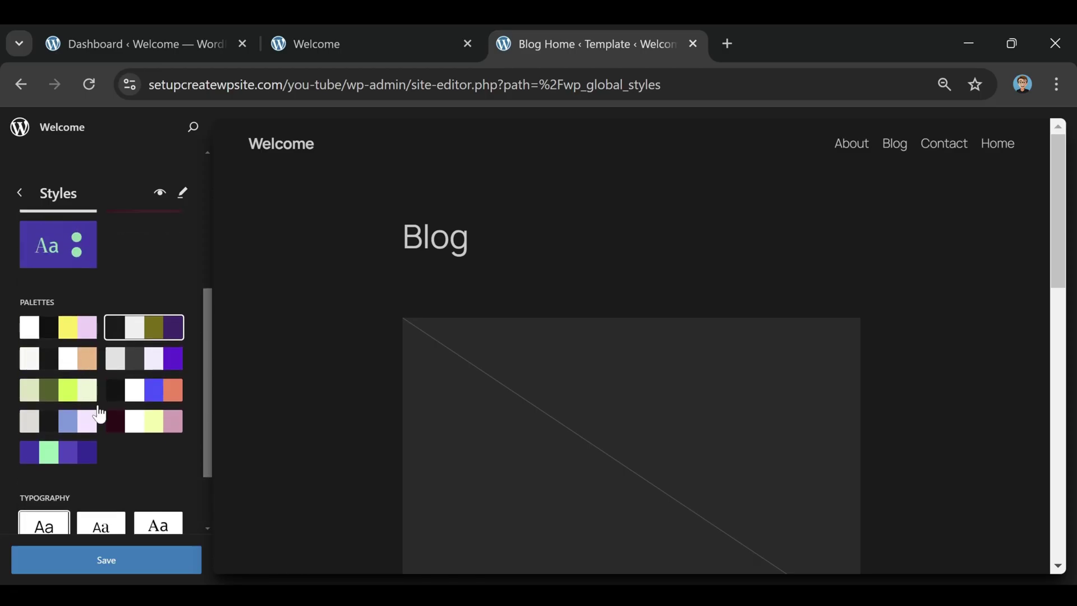
pyautogui.scroll(-2, 101, 345)
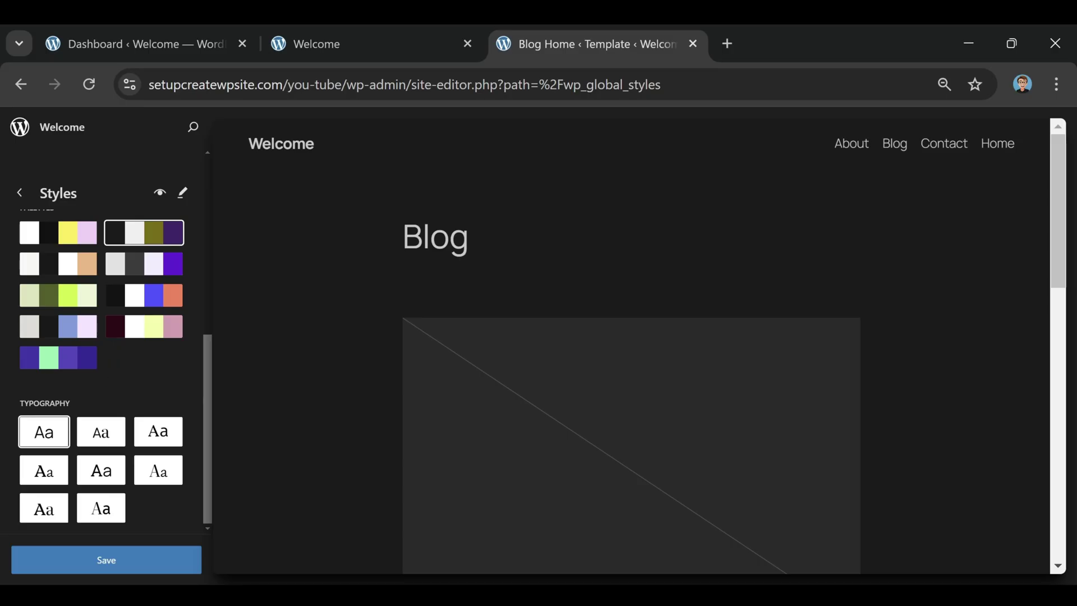
pyautogui.scroll(6, 97, 443)
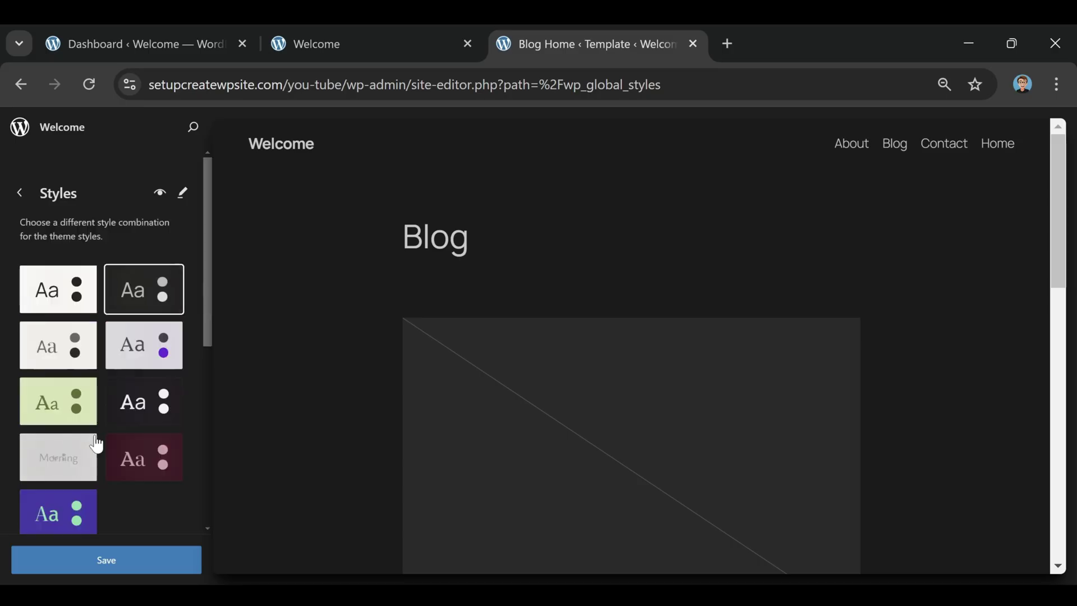
pyautogui.scroll(-6, 104, 400)
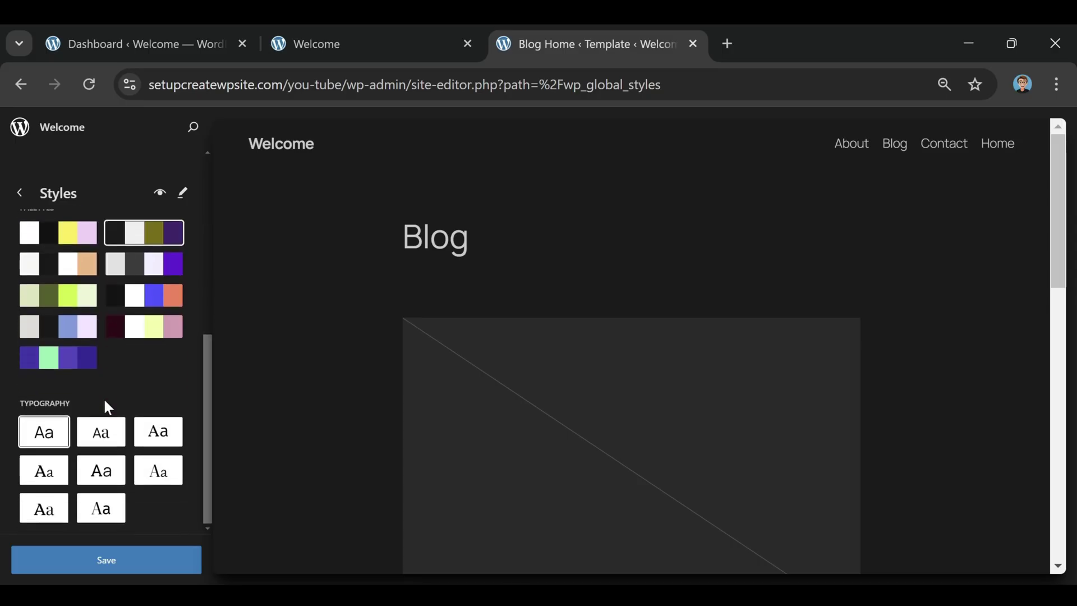
pyautogui.click(163, 441)
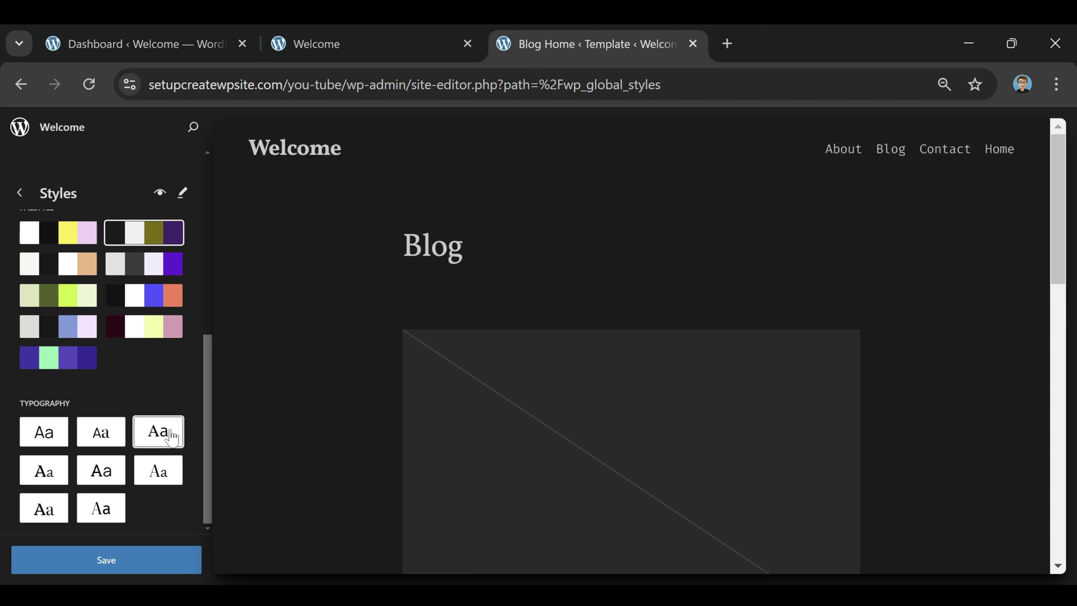
pyautogui.click(47, 470)
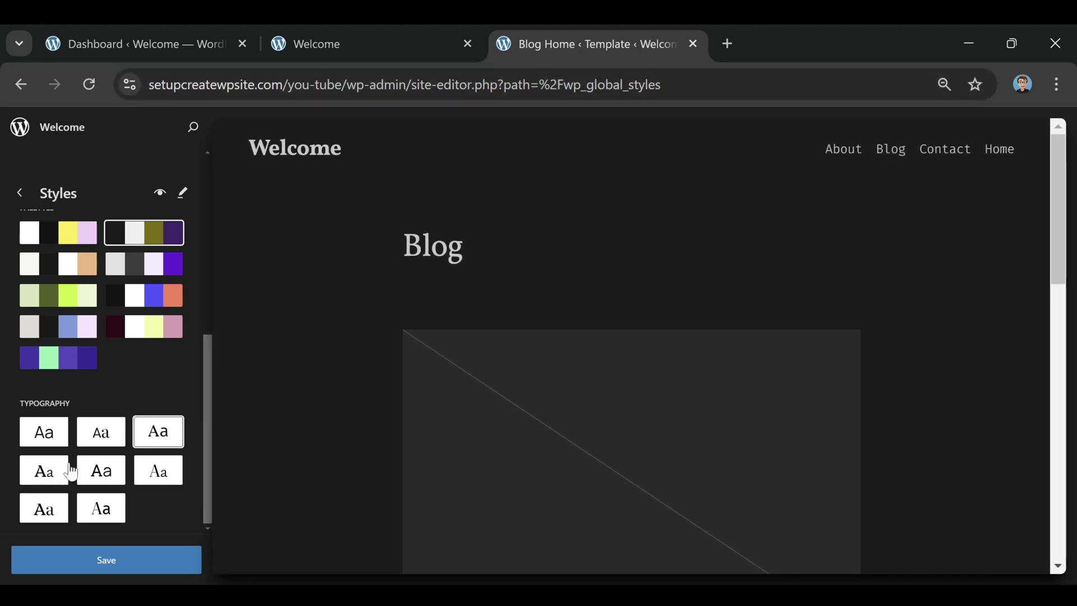
pyautogui.click(110, 475)
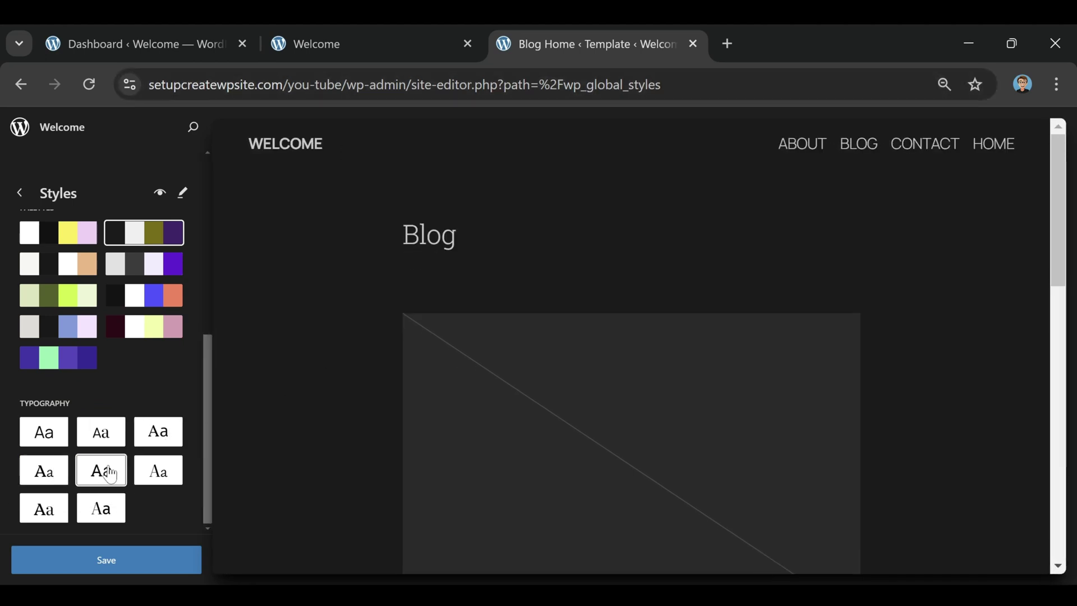
pyautogui.click(157, 471)
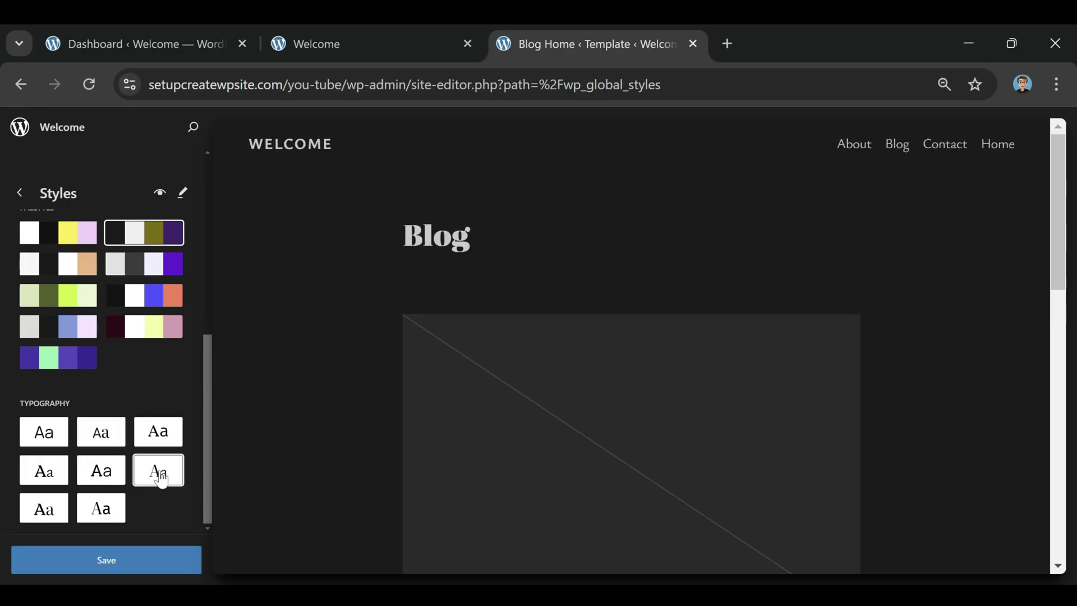
pyautogui.click(44, 513)
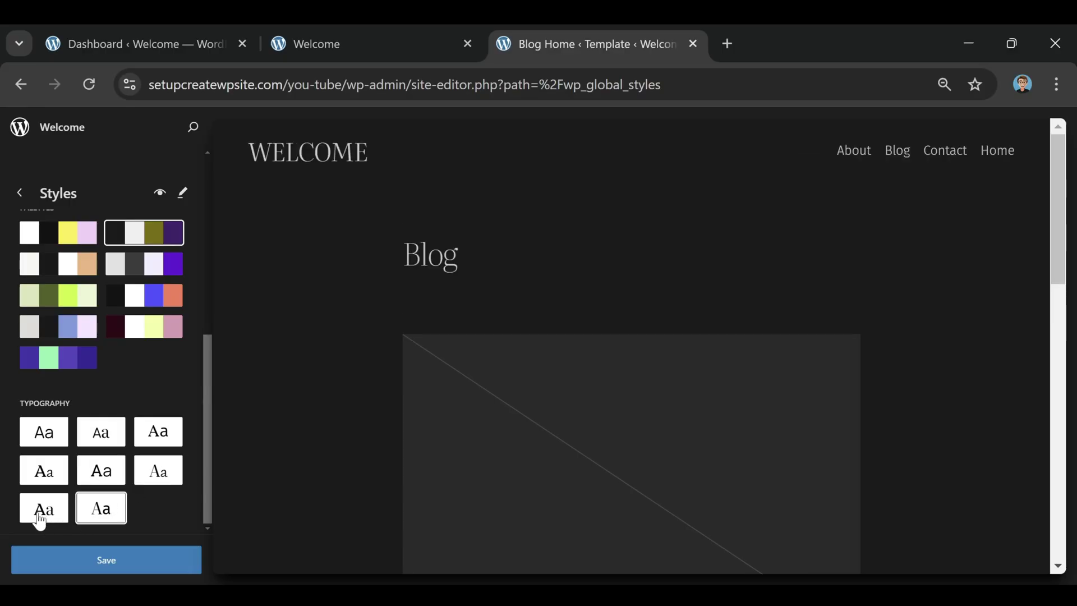
pyautogui.click(102, 474)
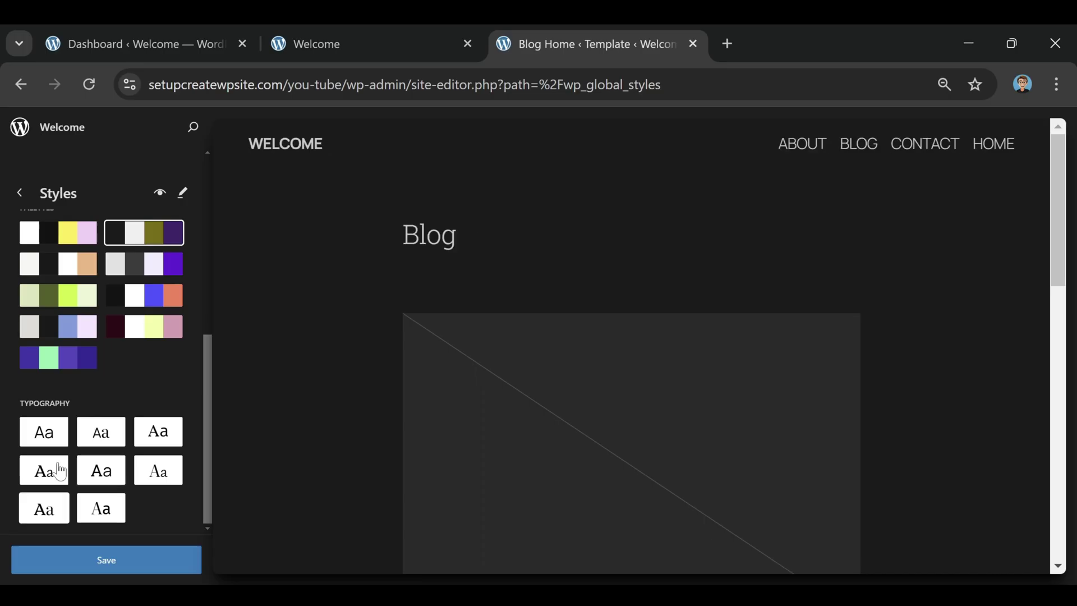
# - Apply the fourth typography preset, first in the second row, and save the site styles
pyautogui.click(56, 471)
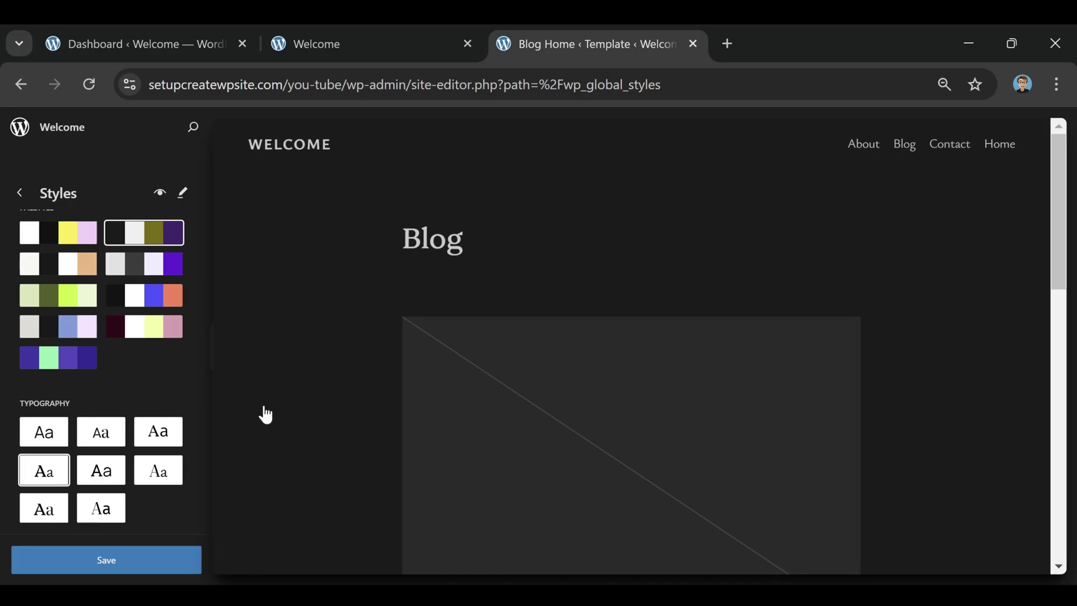
pyautogui.click(116, 564)
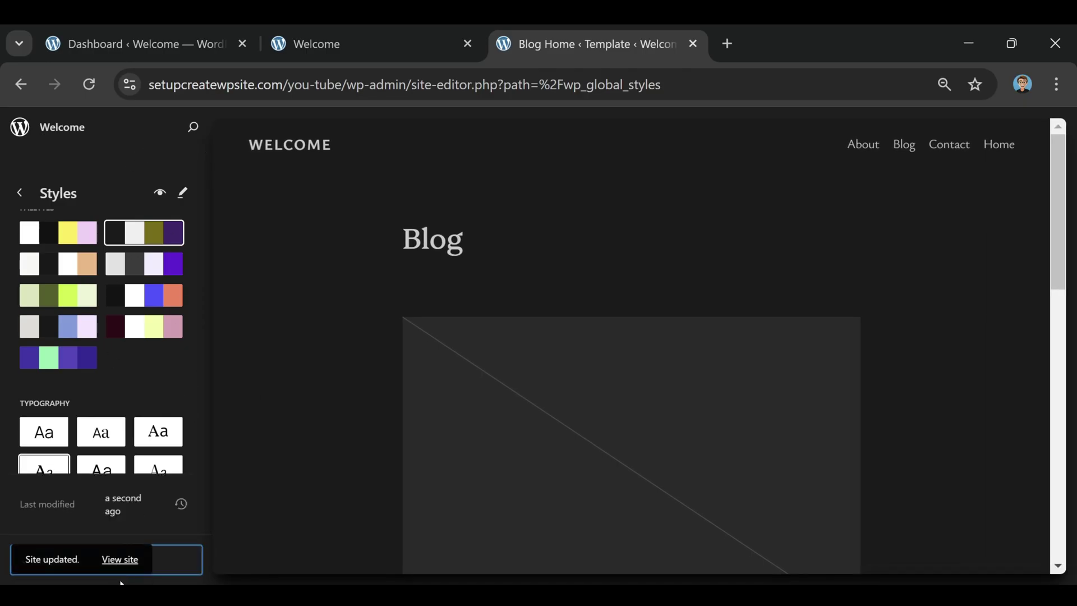
# - Reload the live site and look over the page with the saved style from header to footer
pyautogui.click(350, 50)
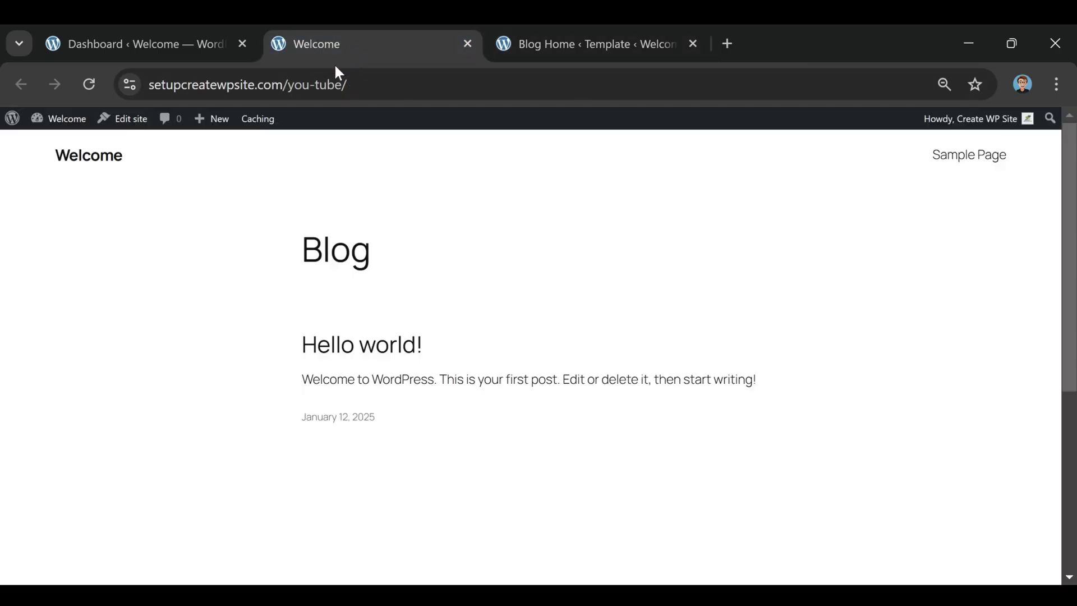
pyautogui.click(88, 85)
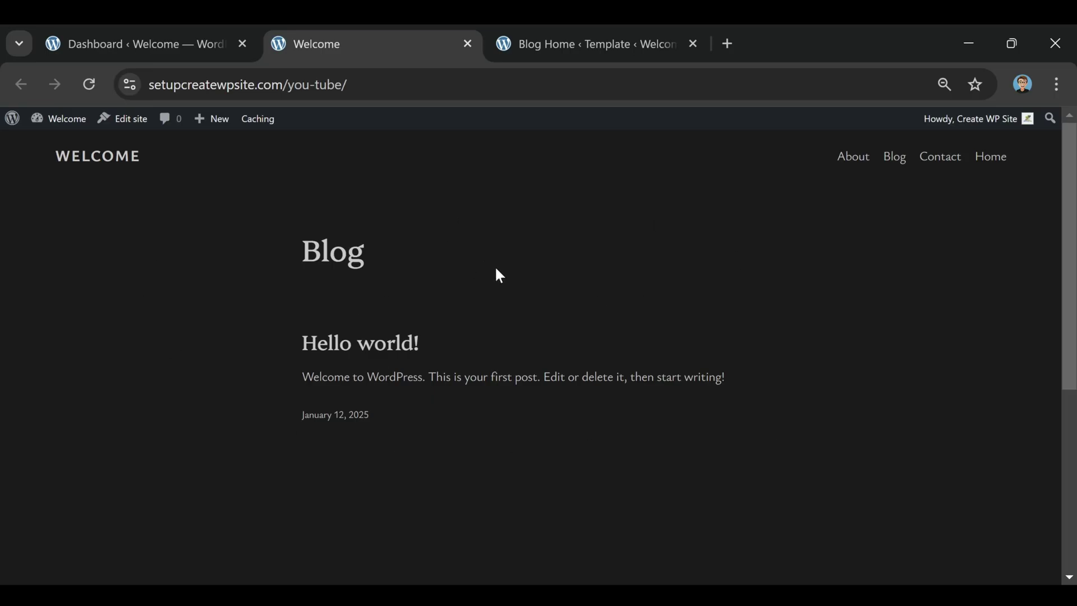
pyautogui.scroll(-5, 510, 291)
pyautogui.scroll(5, 519, 337)
# - Return to the Blog Home template, replace the header's site title with "Digital Traffic lab", and save the change
pyautogui.hotkey('ctrl', 'Tab')
pyautogui.click(81, 175)
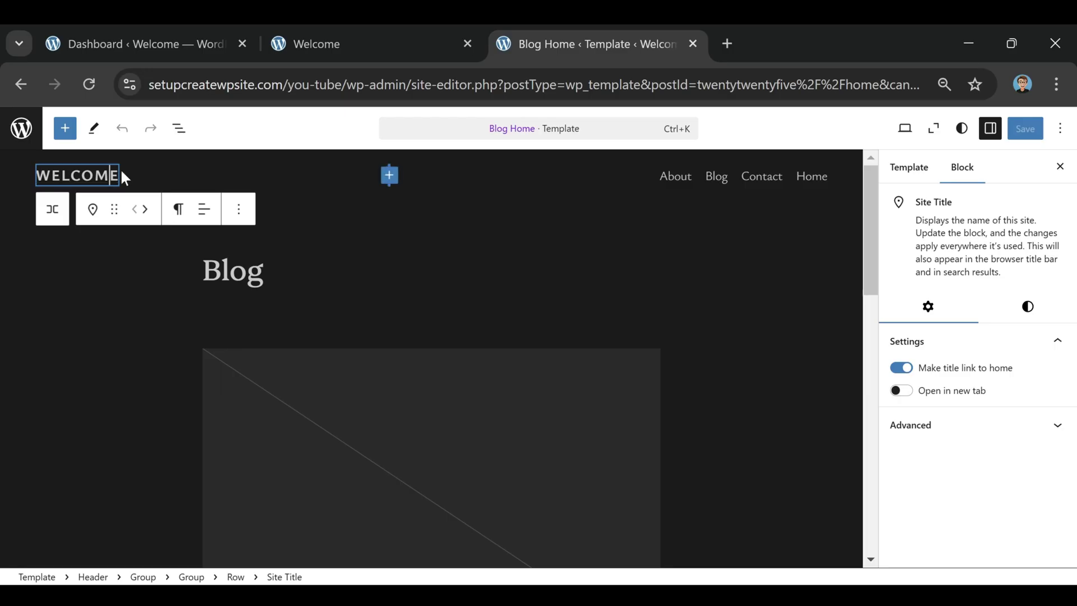
pyautogui.press('Right')
pyautogui.press('Right')
pyautogui.press('Right')
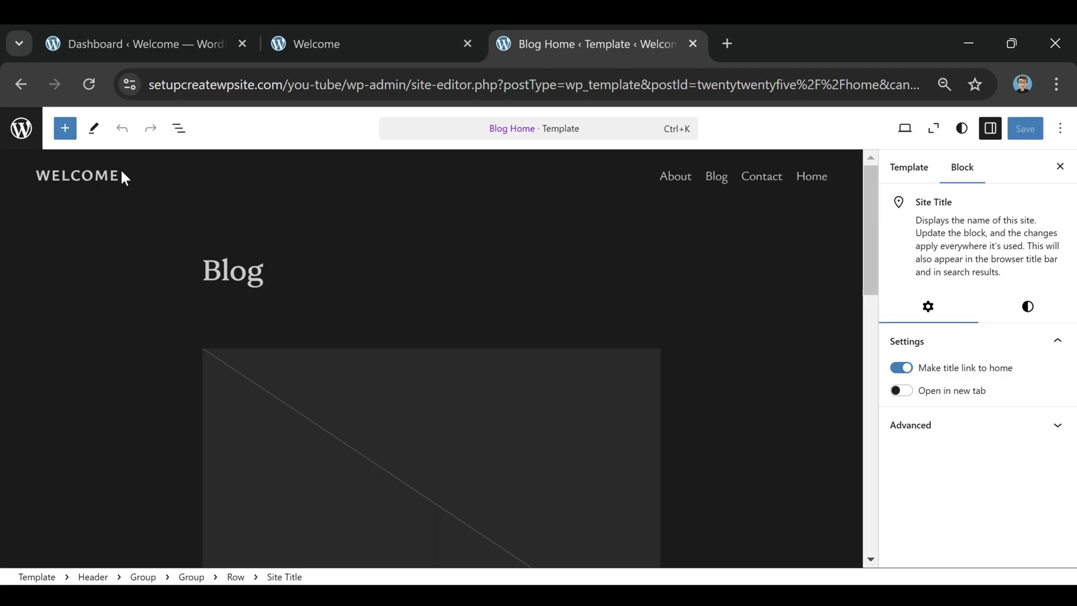
pyautogui.press('BackSpace')
pyautogui.press('BackSpace')
pyautogui.press('BackSpace')
pyautogui.press('BackSpace')
pyautogui.press('BackSpace')
pyautogui.press('BackSpace')
pyautogui.press('BackSpace')
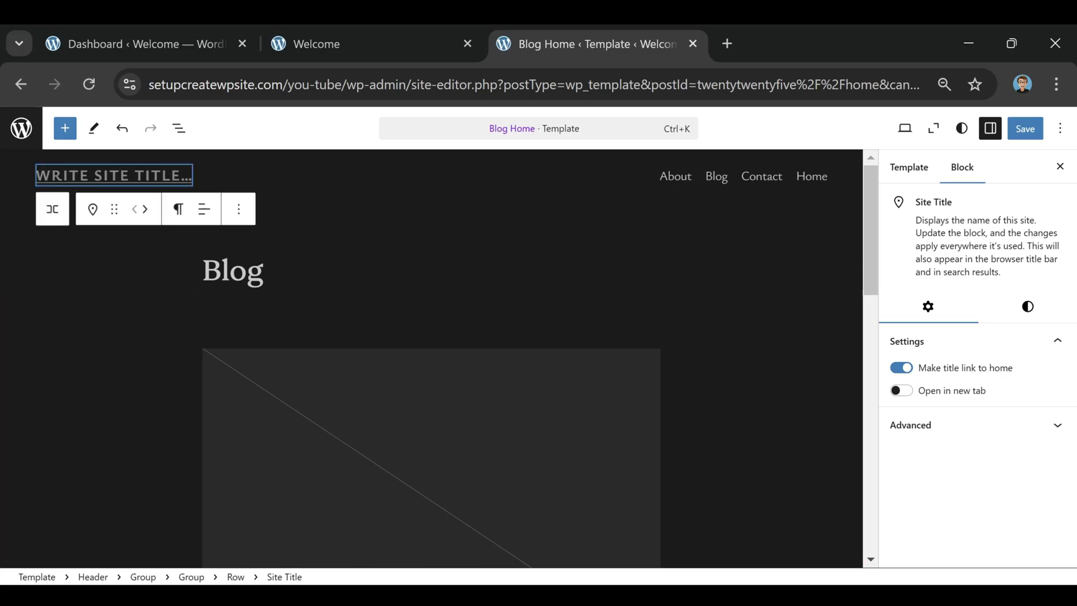
pyautogui.write('Digital Traffic La')
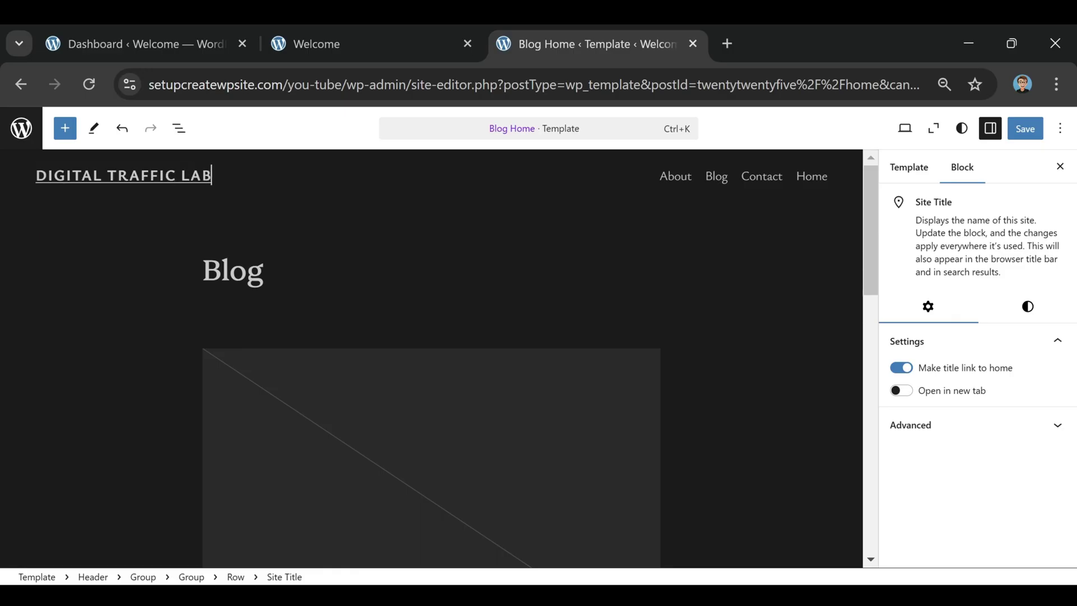
pyautogui.click(258, 403)
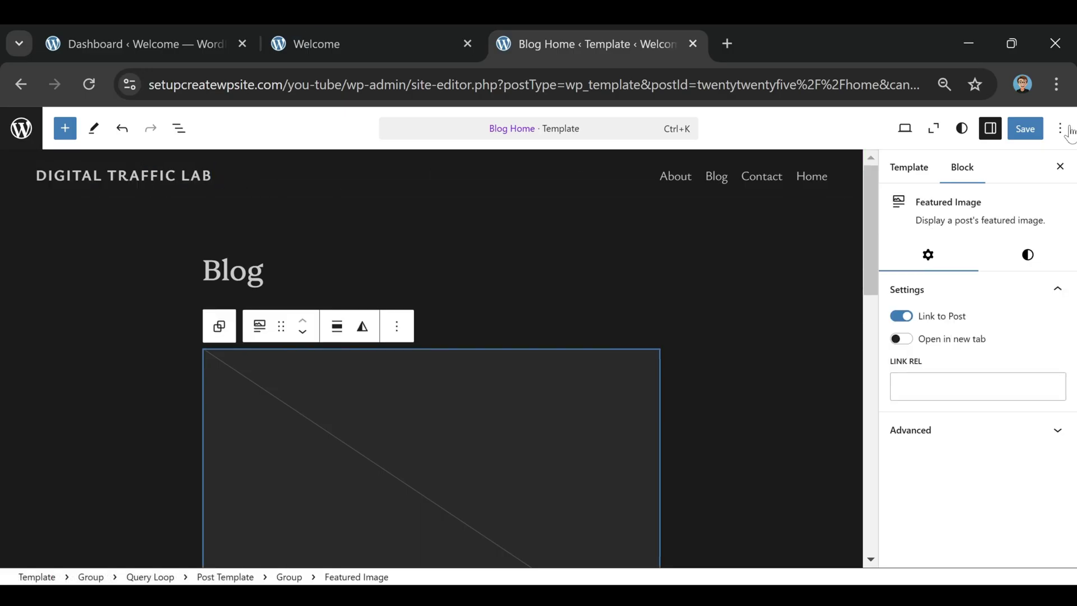
pyautogui.click(1024, 130)
pyautogui.click(1023, 130)
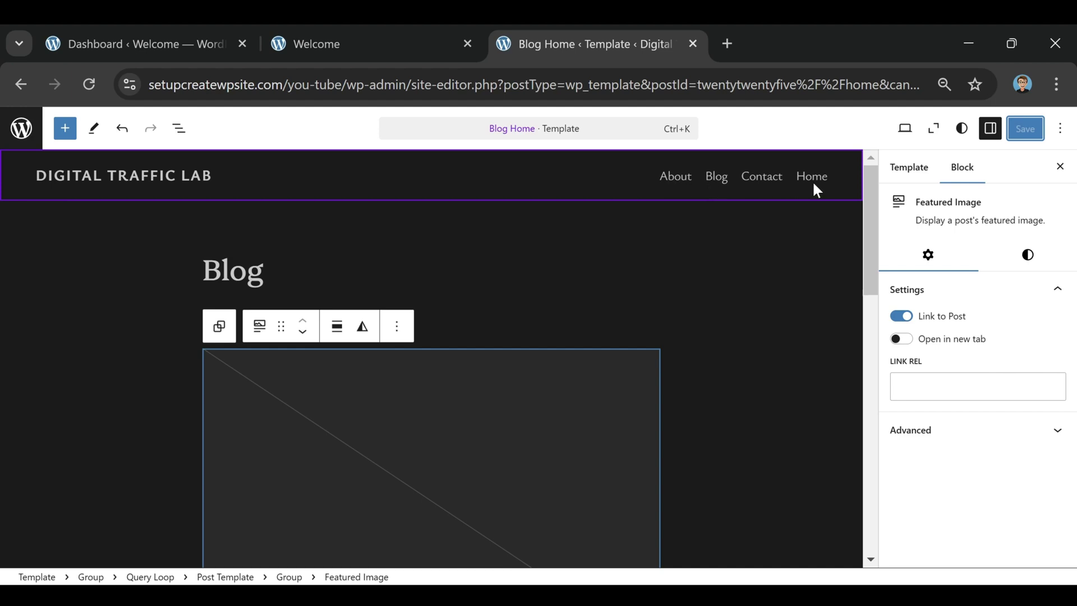
# - Make the header navigation's page list editable, reorder it to Home, Blog, About, Contact, and save the change
pyautogui.click(542, 173)
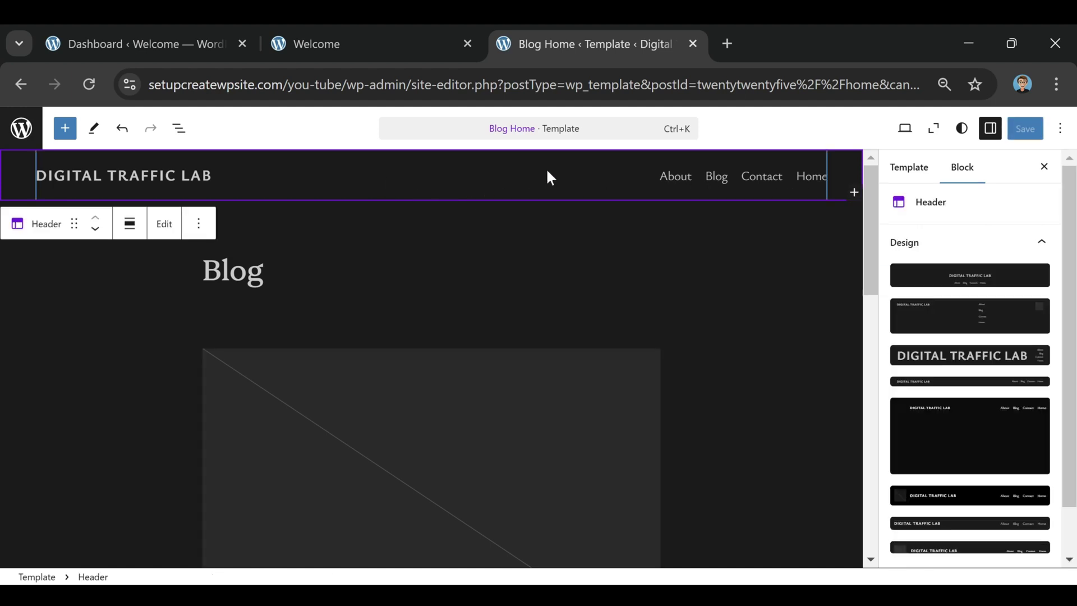
pyautogui.click(695, 170)
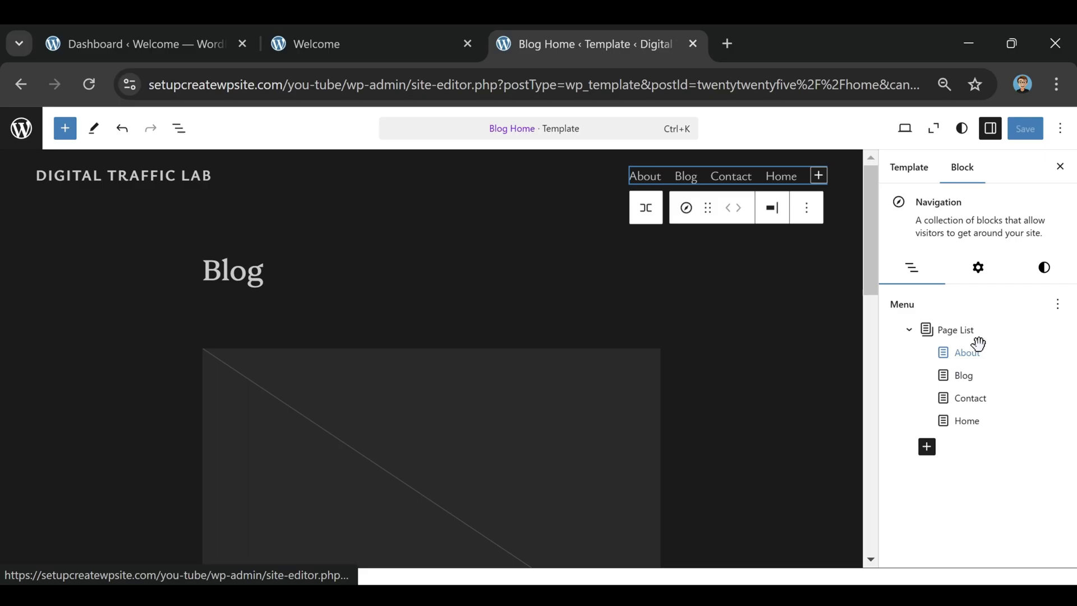
pyautogui.click(964, 422)
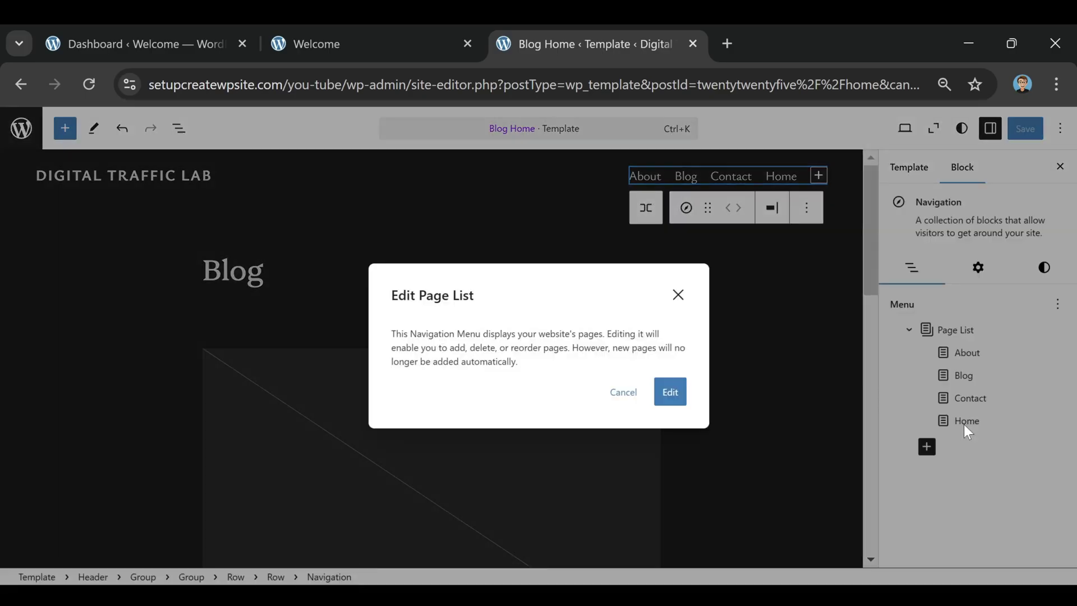
pyautogui.click(667, 391)
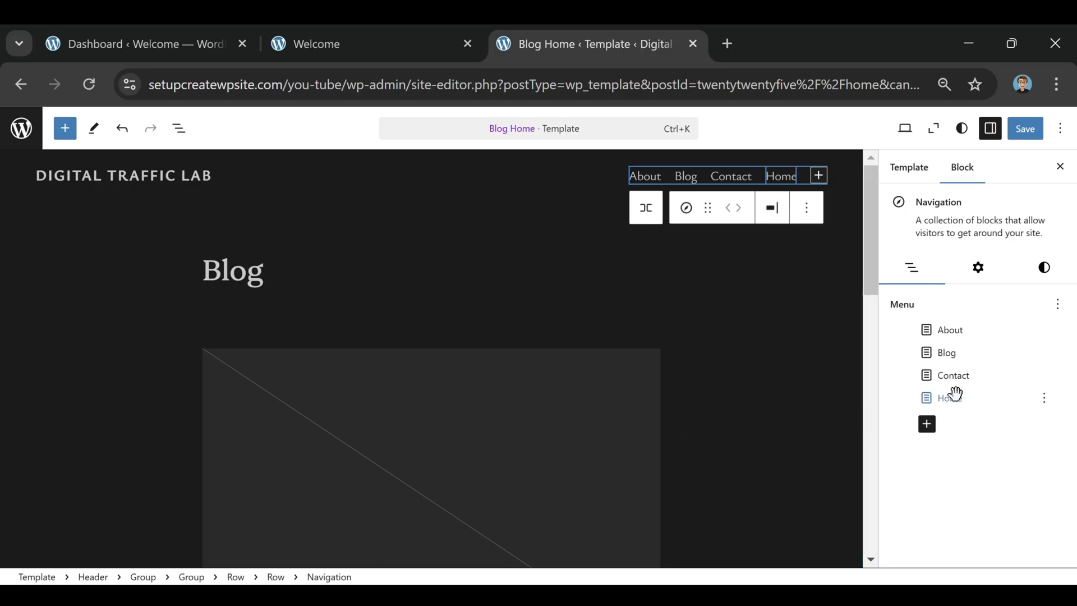
pyautogui.moveTo(954, 399); pyautogui.dragTo(917, 326)
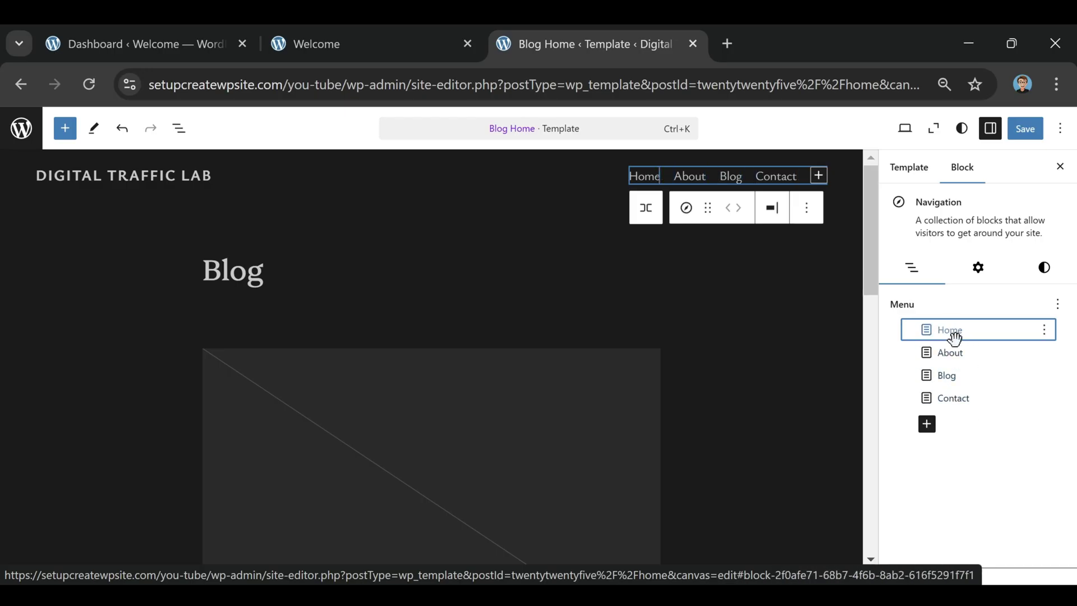
pyautogui.moveTo(945, 376); pyautogui.dragTo(924, 351)
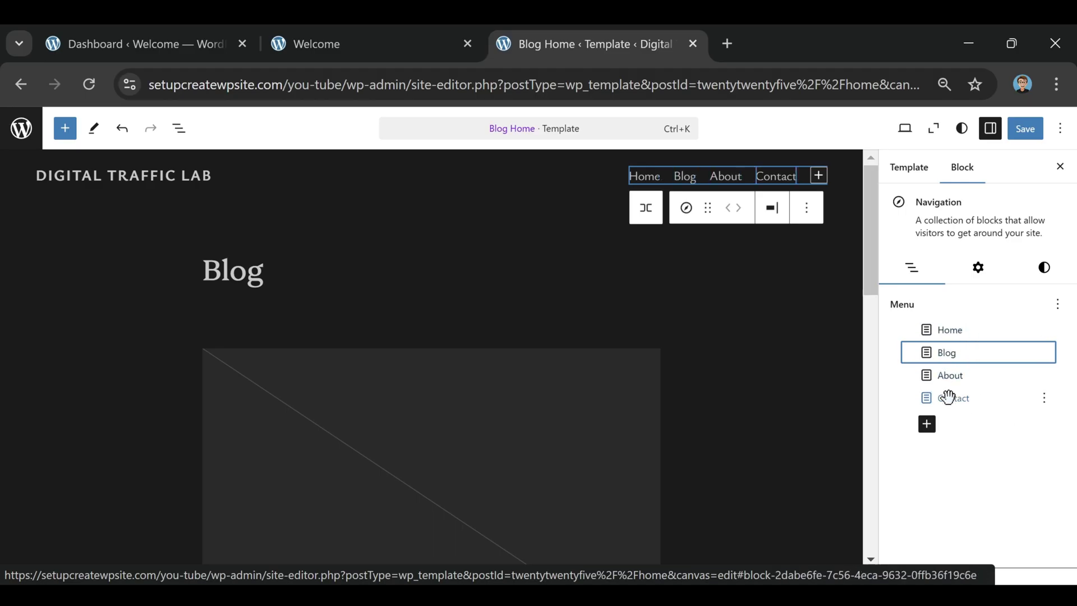
pyautogui.click(1024, 128)
pyautogui.click(1020, 122)
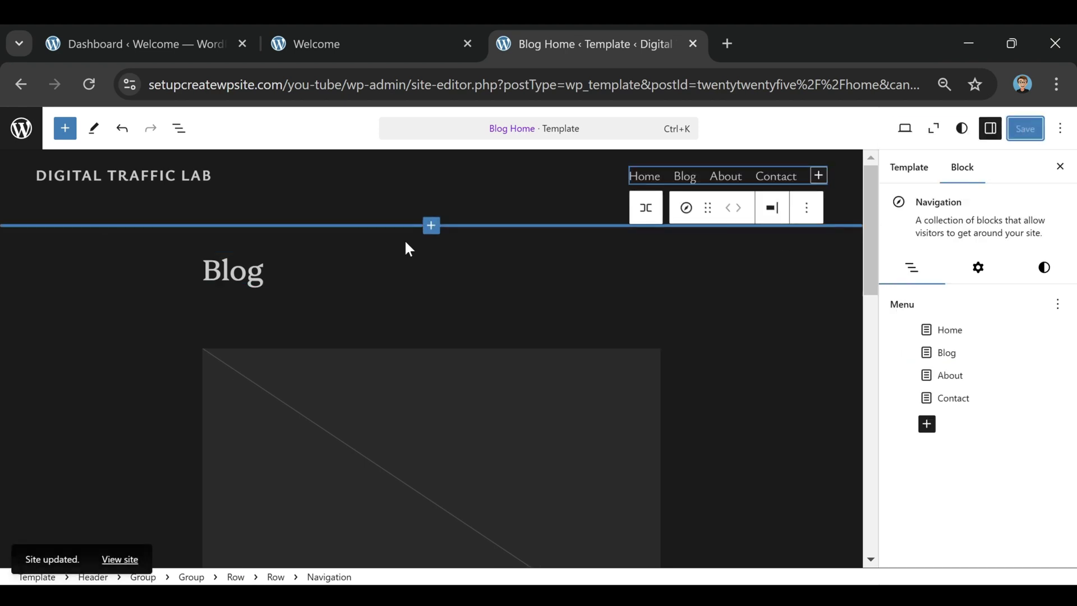
# - Reload the live site to check the new site title and the header menu order
pyautogui.click(343, 41)
pyautogui.click(90, 85)
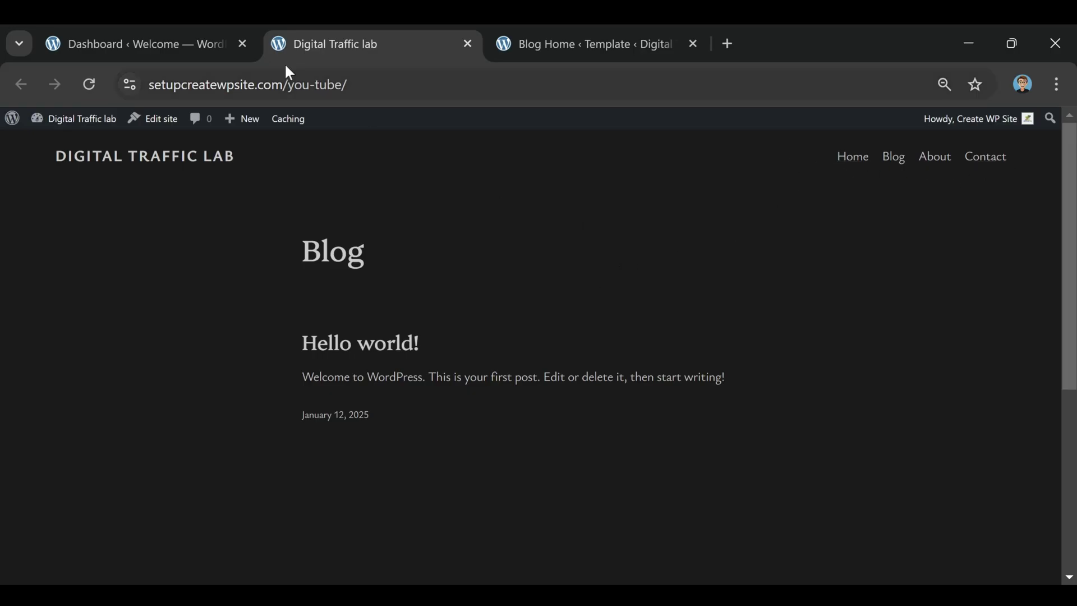
# - In the site's Reading settings, display a static page with Home as homepage and Blog as posts page, and save the changes
pyautogui.click(98, 50)
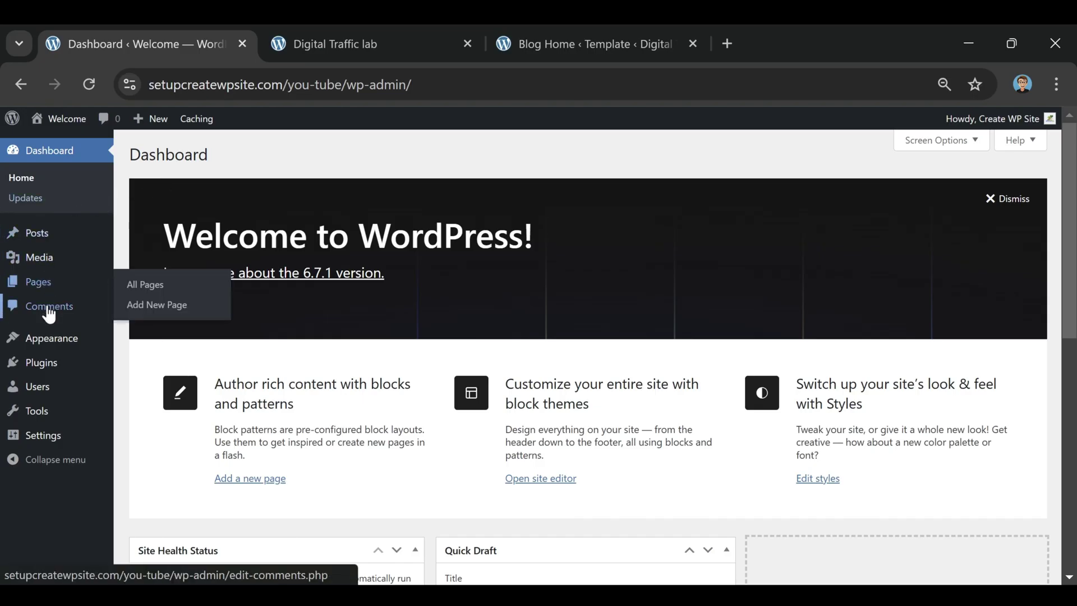
pyautogui.moveTo(17, 443)
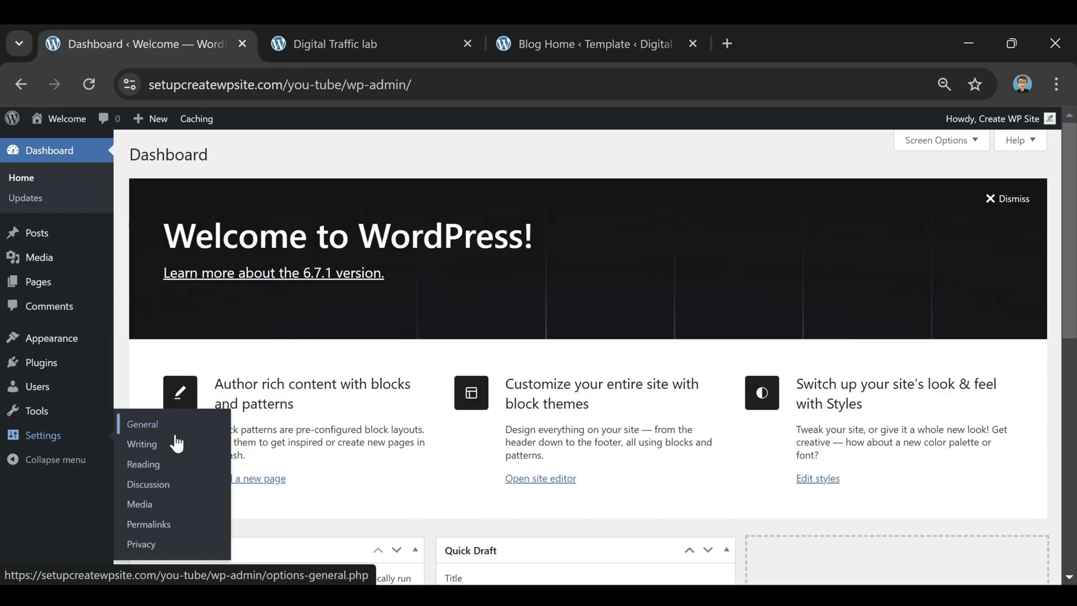
pyautogui.click(153, 473)
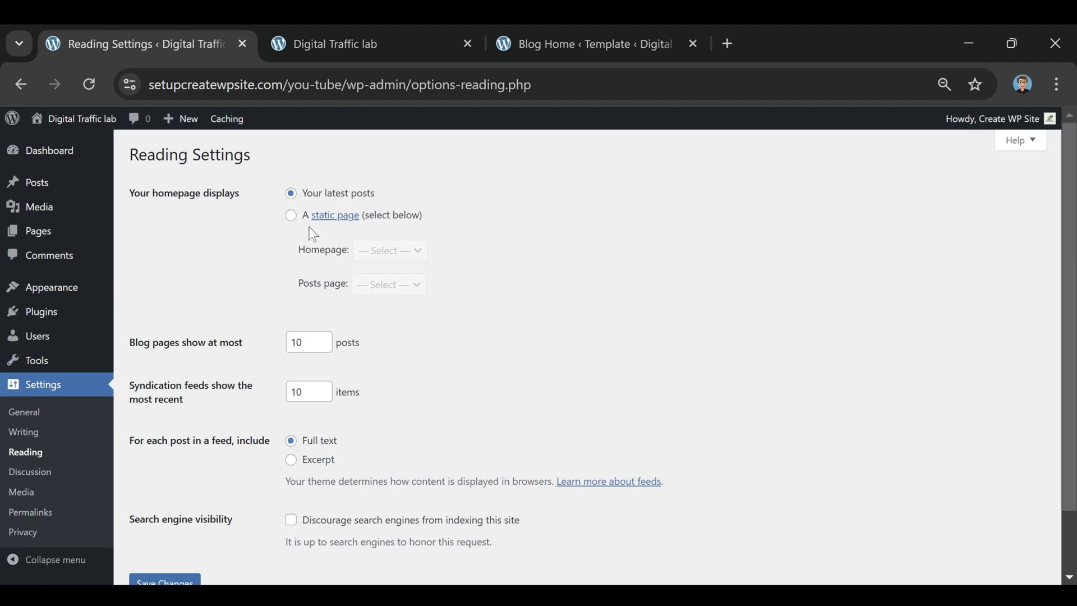
pyautogui.click(291, 217)
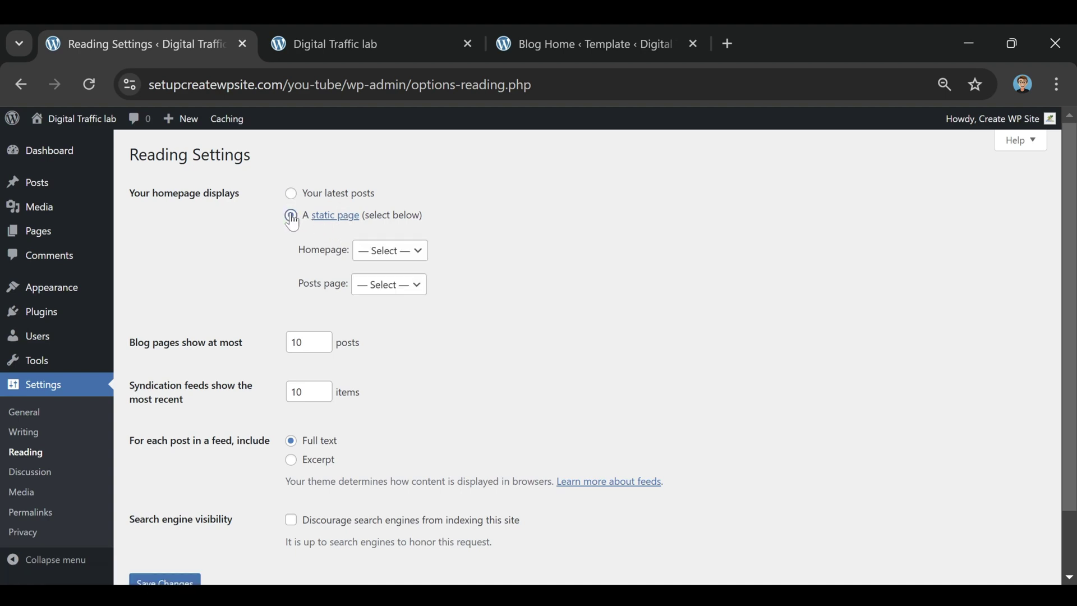
pyautogui.click(413, 260)
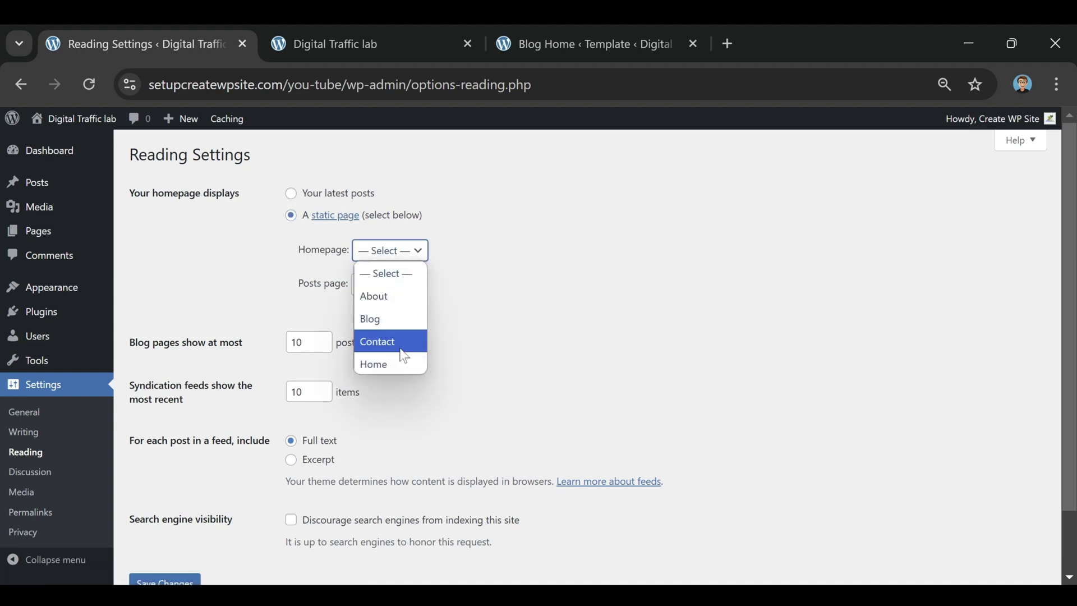
pyautogui.click(388, 354)
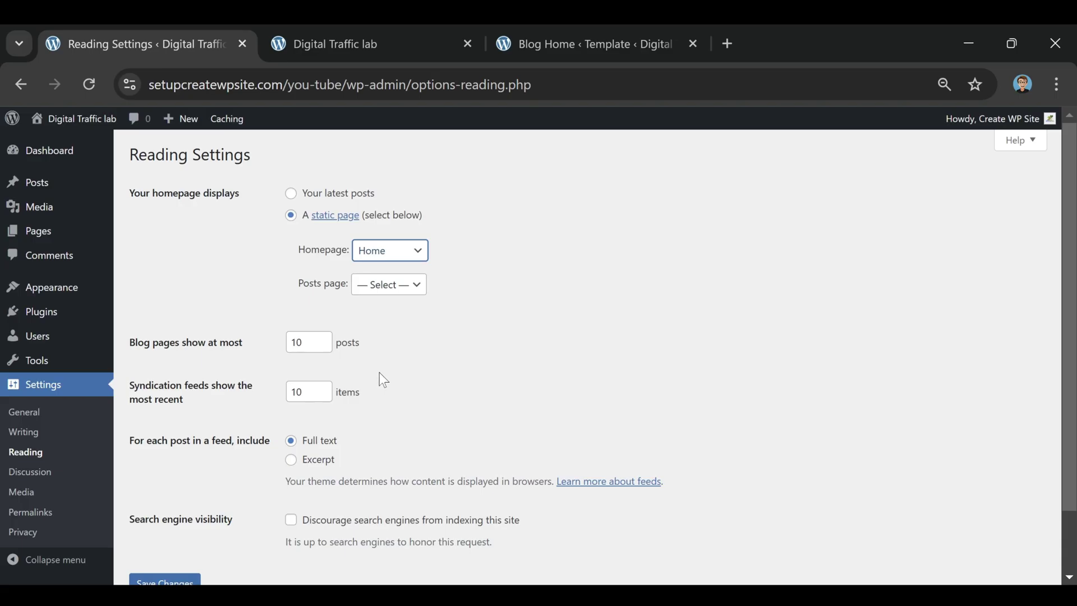
pyautogui.click(373, 295)
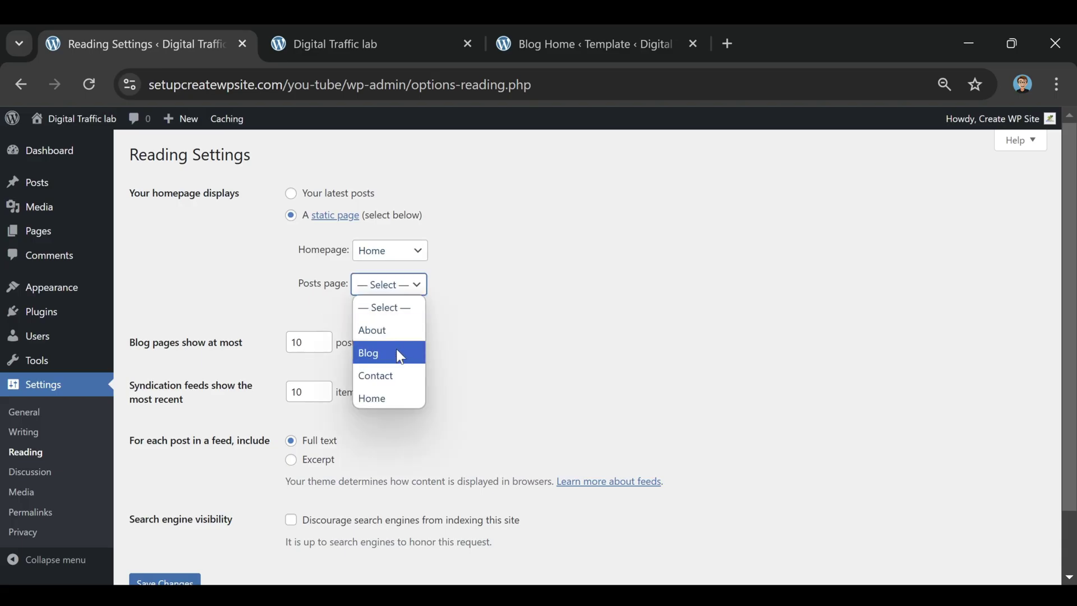
pyautogui.click(393, 353)
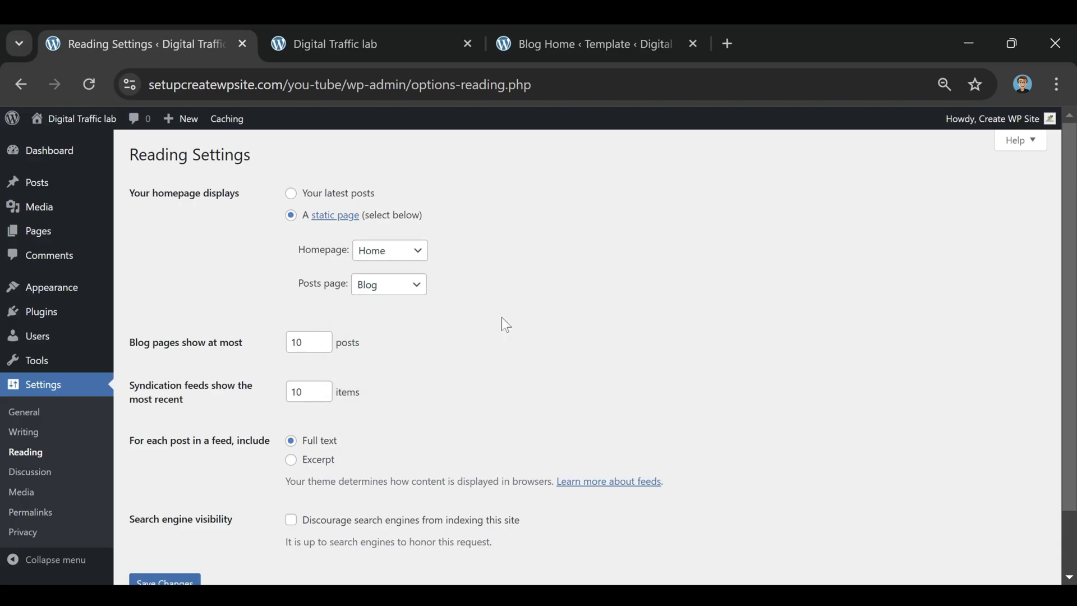
pyautogui.scroll(-2, 477, 278)
pyautogui.click(173, 520)
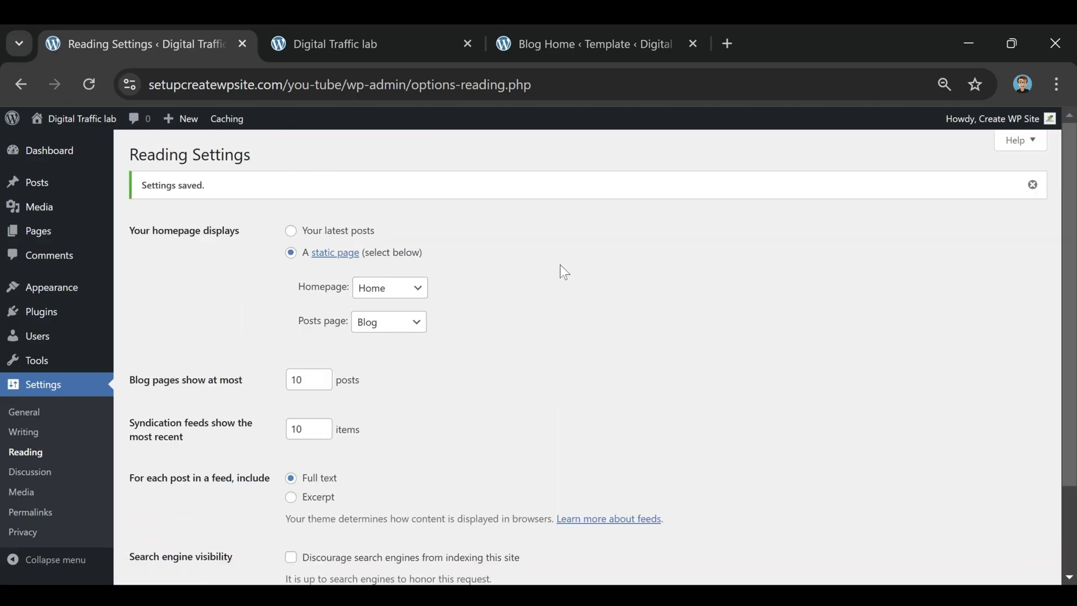
# - Check the live homepage, close the old template editor, and open the site editor from the homepage in a new tab
pyautogui.click(393, 37)
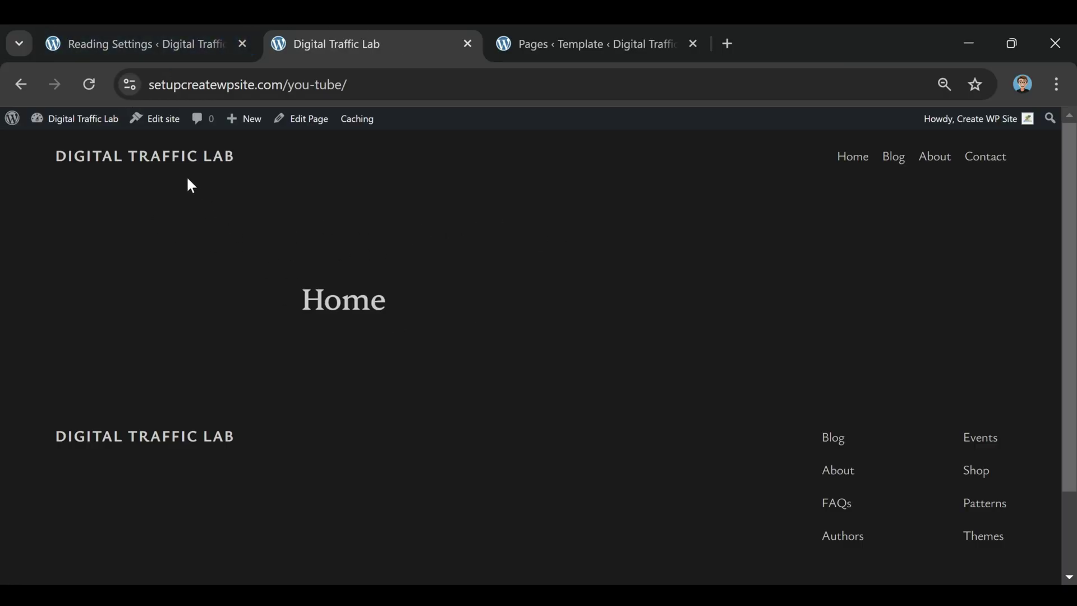
pyautogui.click(694, 43)
pyautogui.rightClick(176, 118)
pyautogui.click(257, 140)
pyautogui.click(595, 42)
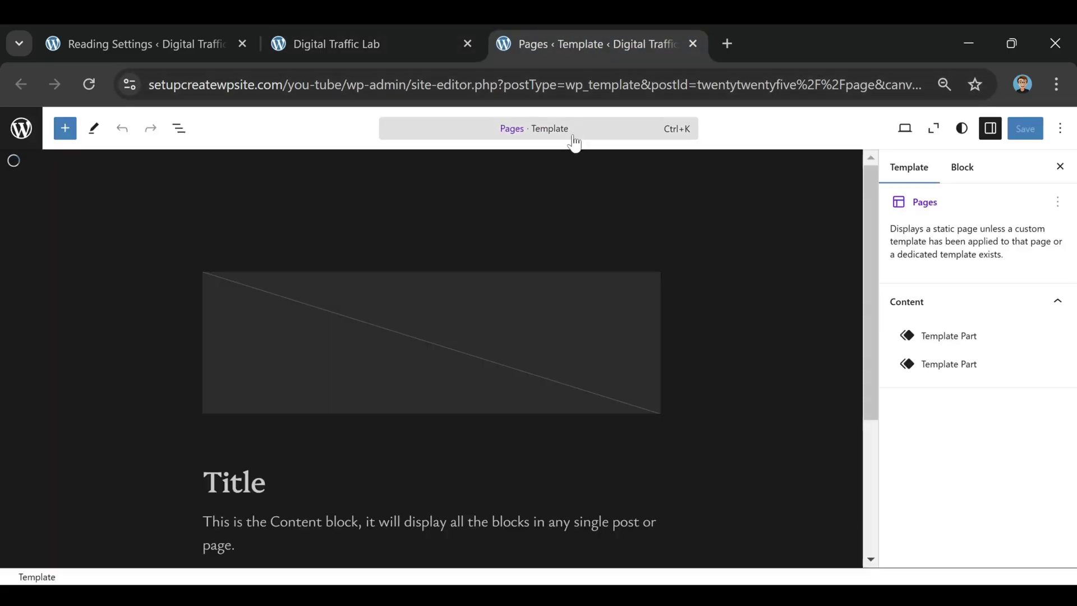
# - Add a new Front Page template from the site's templates list and dismiss the pattern choices to start blank
pyautogui.click(21, 130)
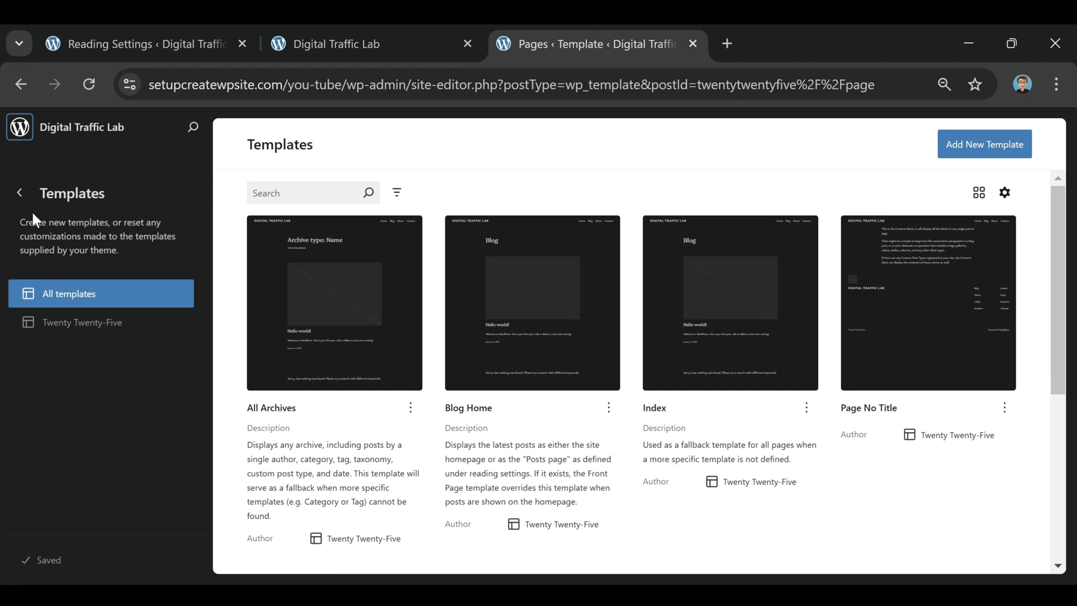
pyautogui.click(20, 193)
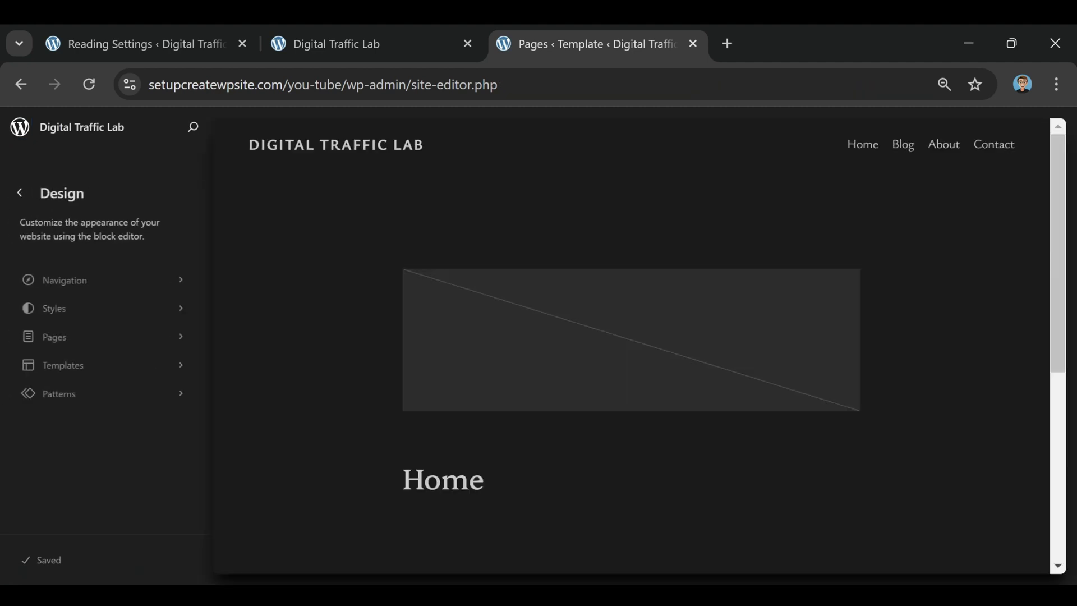
pyautogui.click(74, 367)
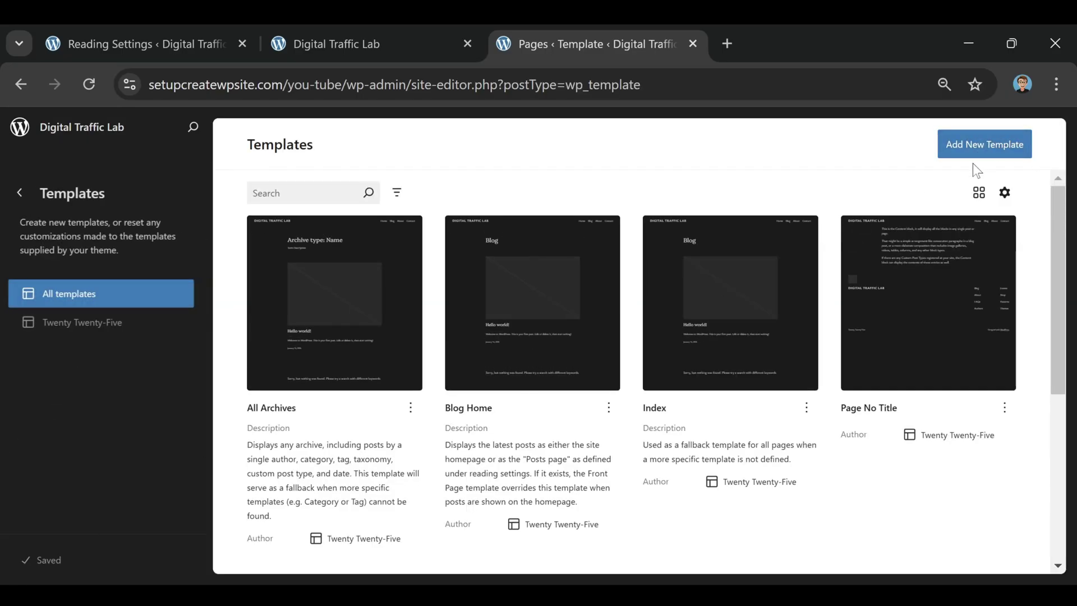
pyautogui.click(982, 147)
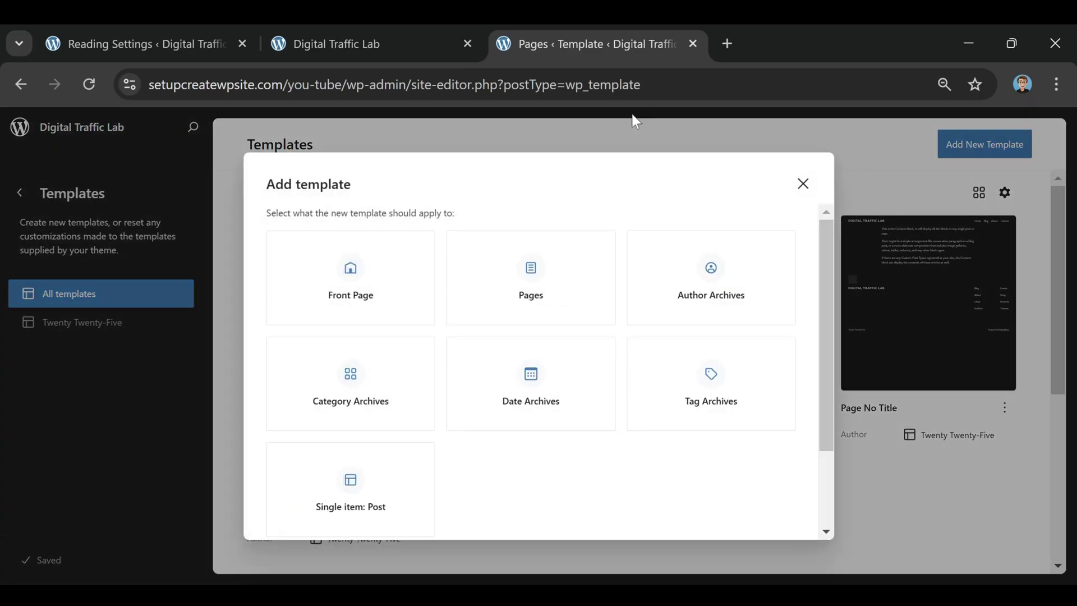
pyautogui.click(362, 291)
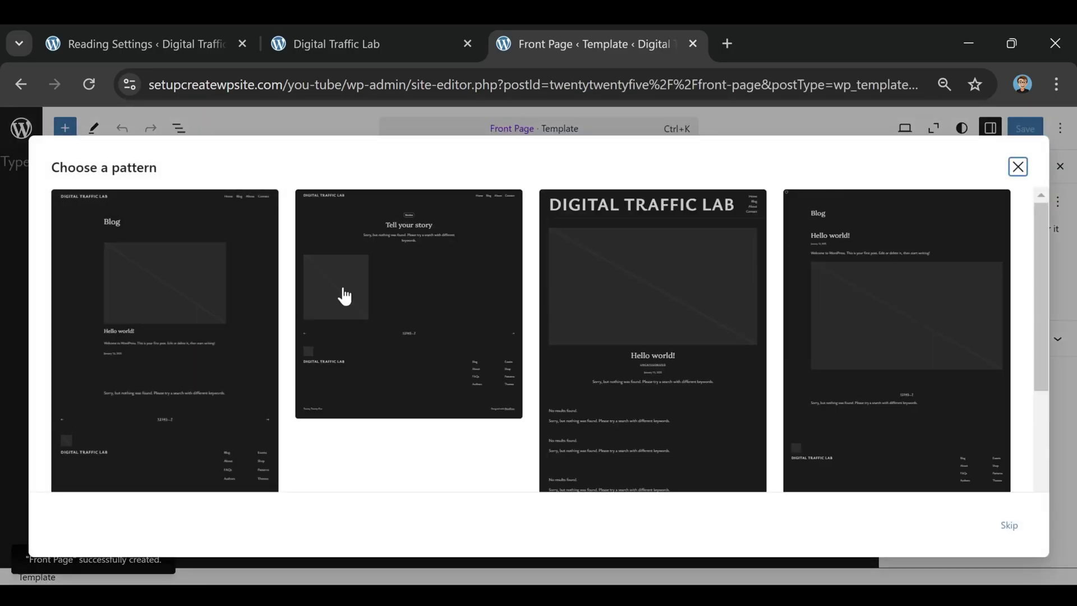
pyautogui.click(1017, 166)
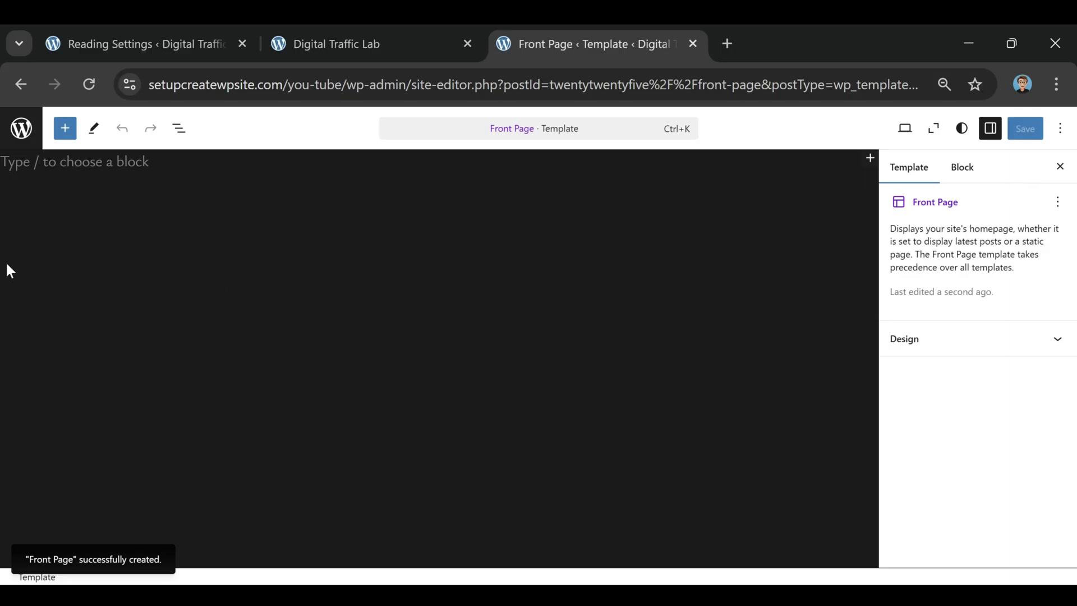
# - Insert the standard Header template part into the blank Front Page template
pyautogui.click(869, 158)
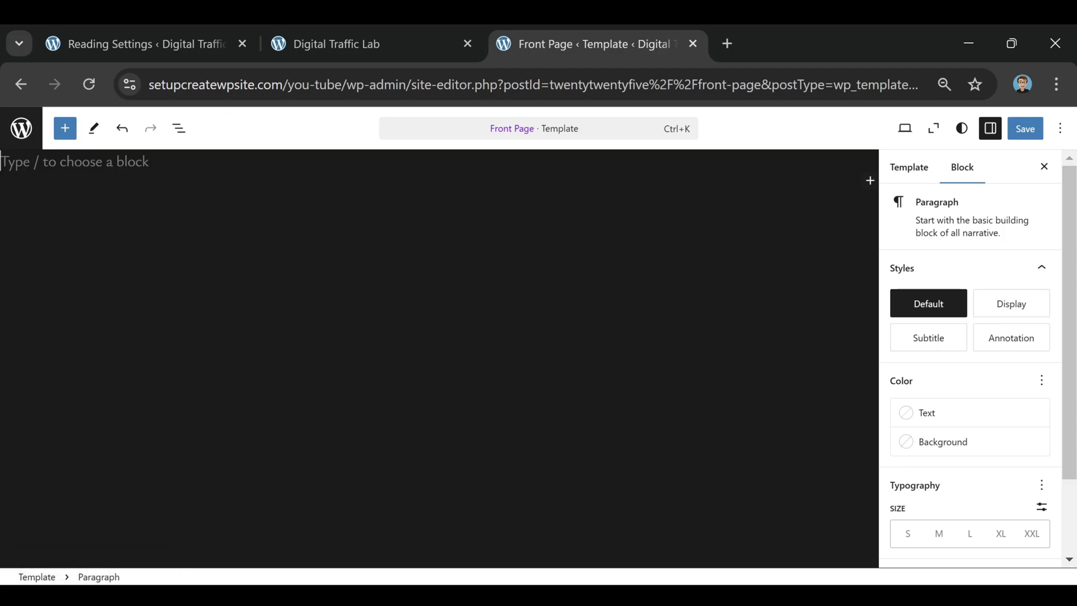
pyautogui.write('/header')
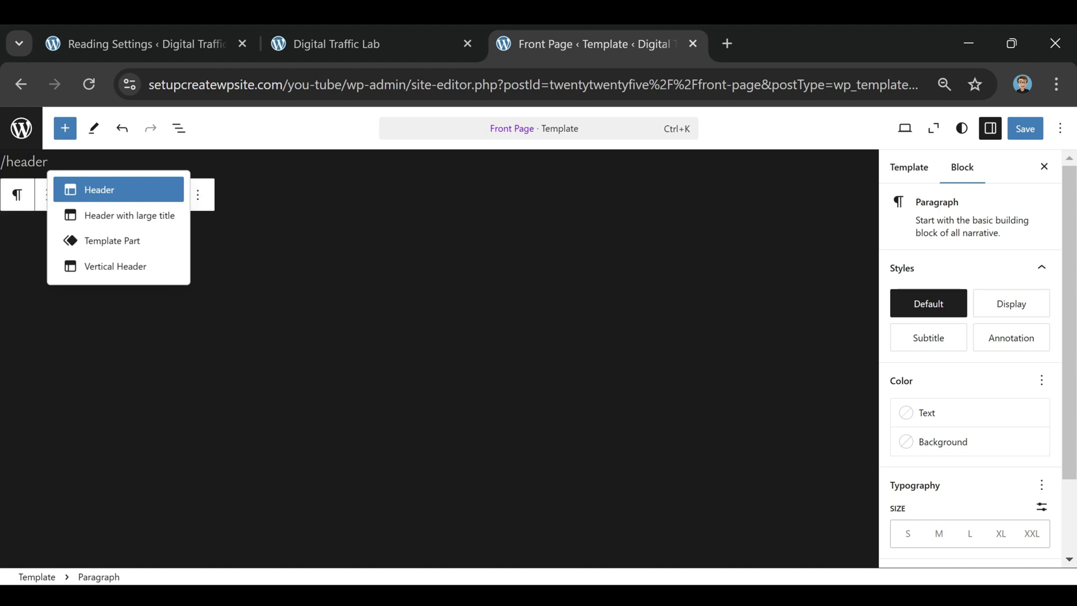
pyautogui.click(100, 193)
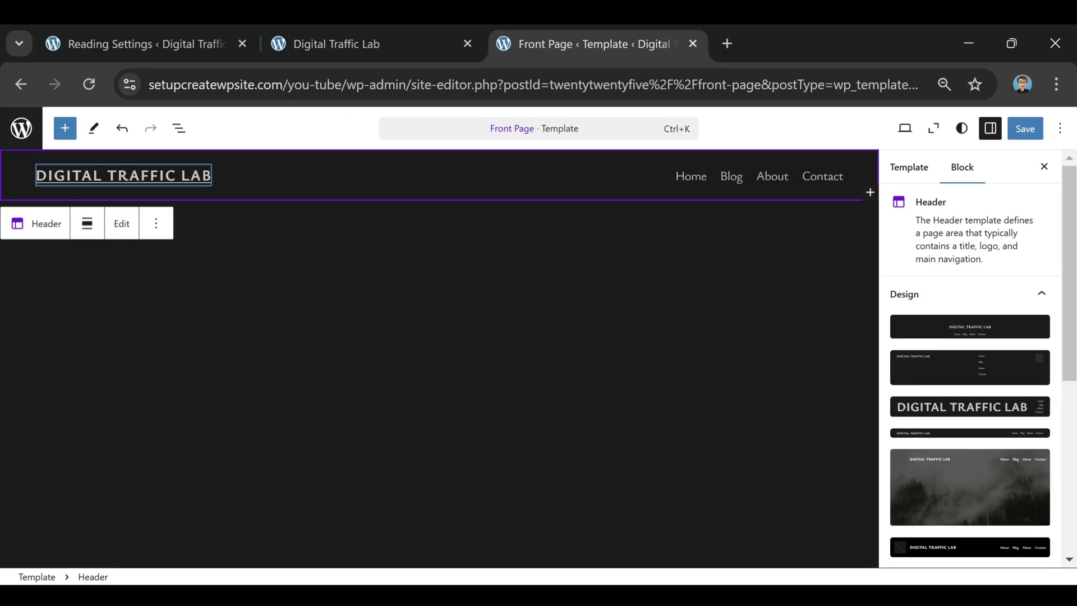
# - Show the template's block structure and insert the standard Footer template part after the Header
pyautogui.click(178, 138)
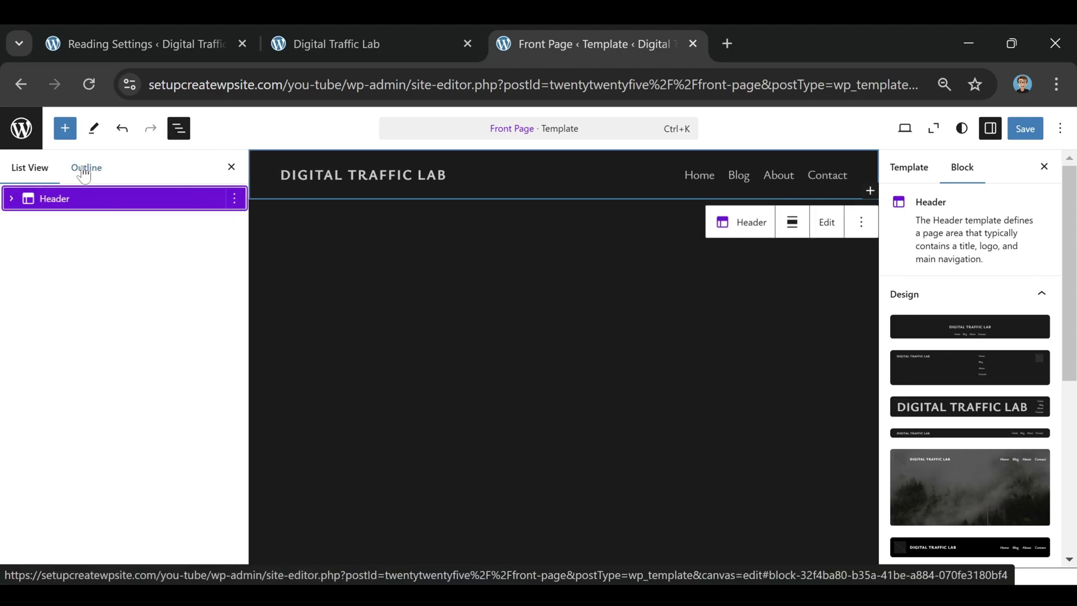
pyautogui.click(12, 199)
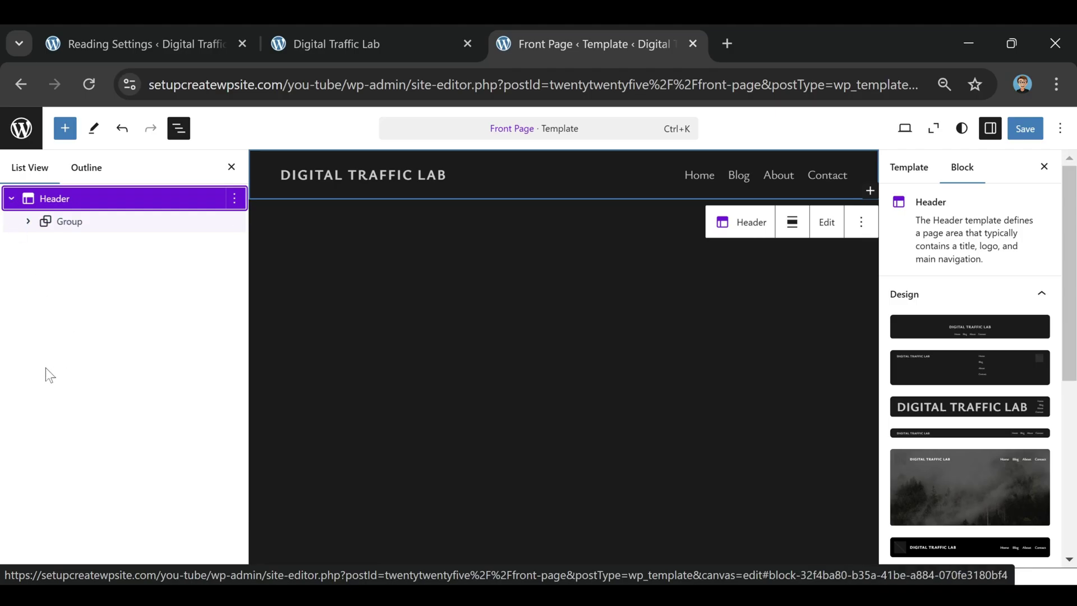
pyautogui.click(235, 201)
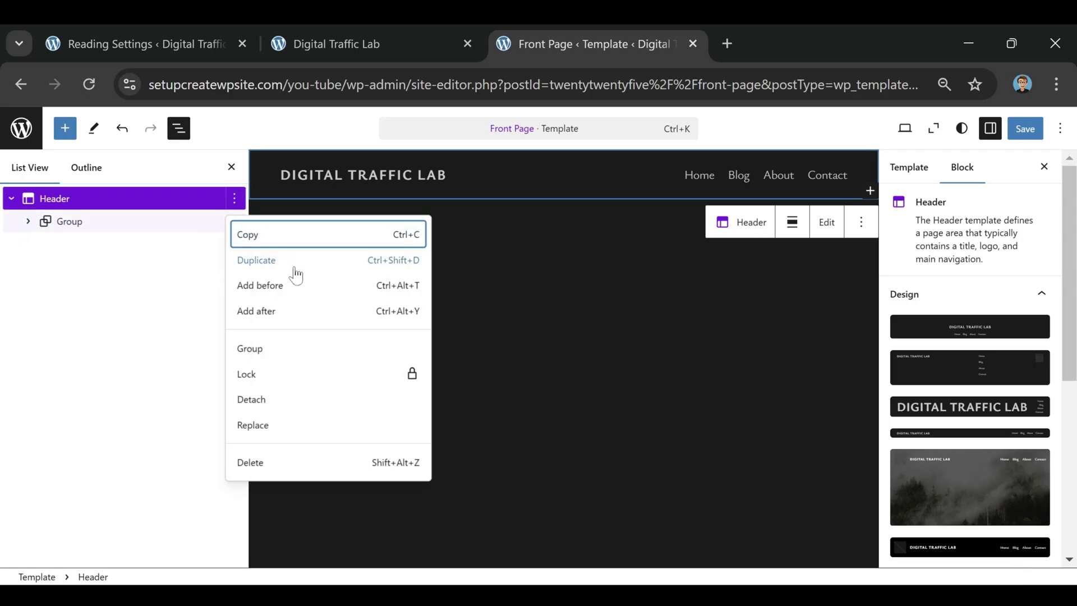
pyautogui.click(262, 318)
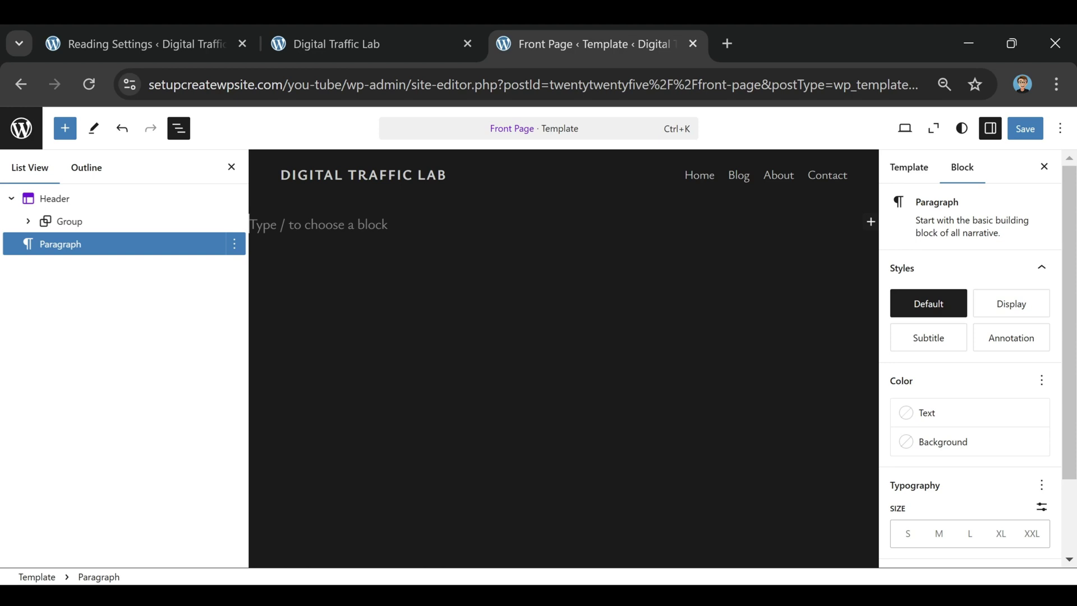
pyautogui.write('/footer')
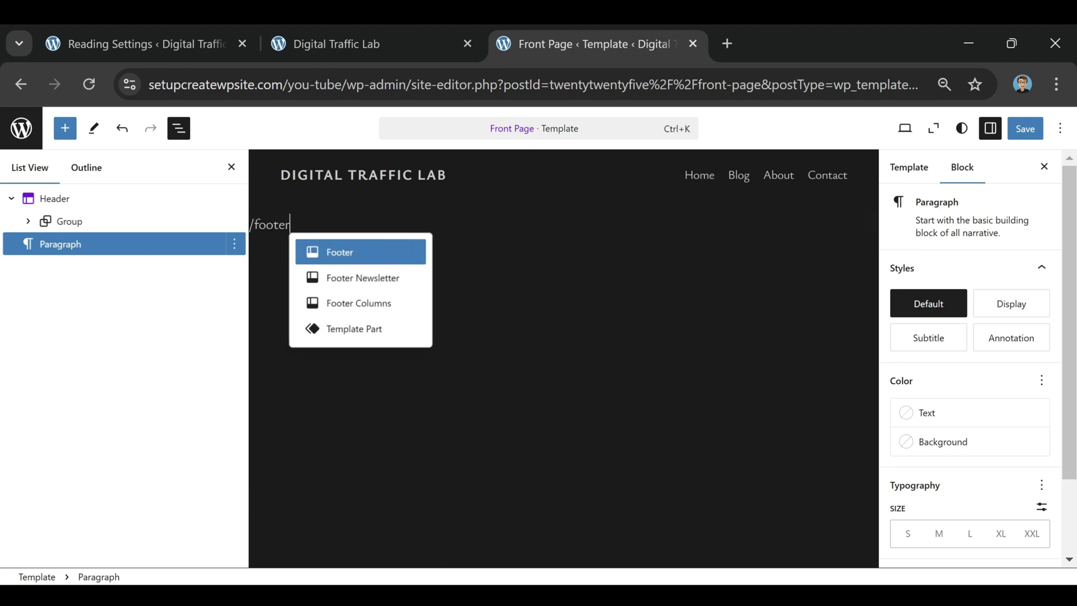
pyautogui.click(340, 265)
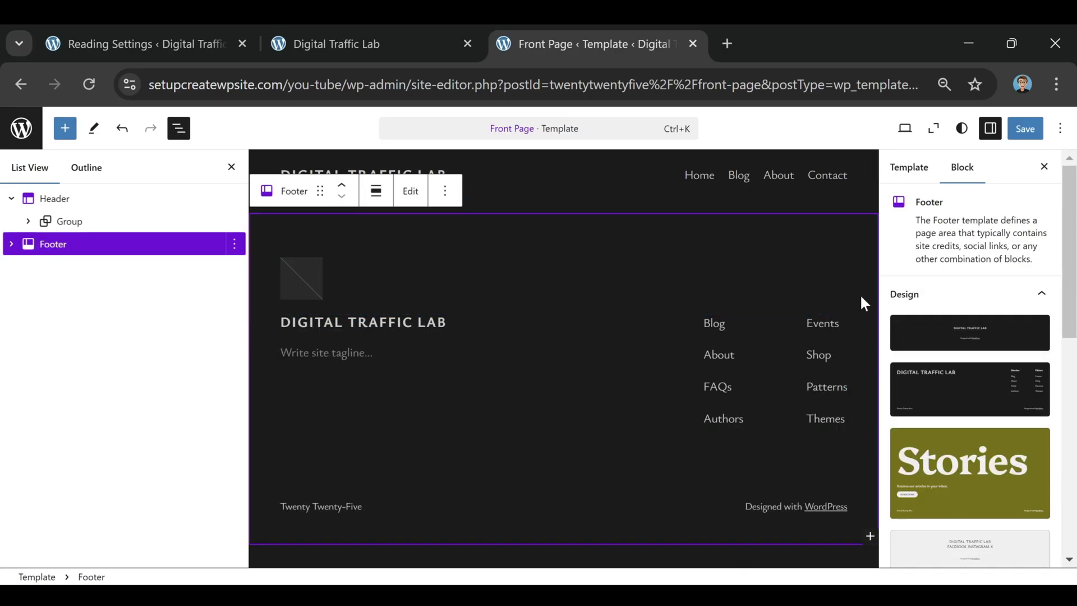
# - Add a Group block with the single-container layout between the Header and the Footer
pyautogui.click(494, 173)
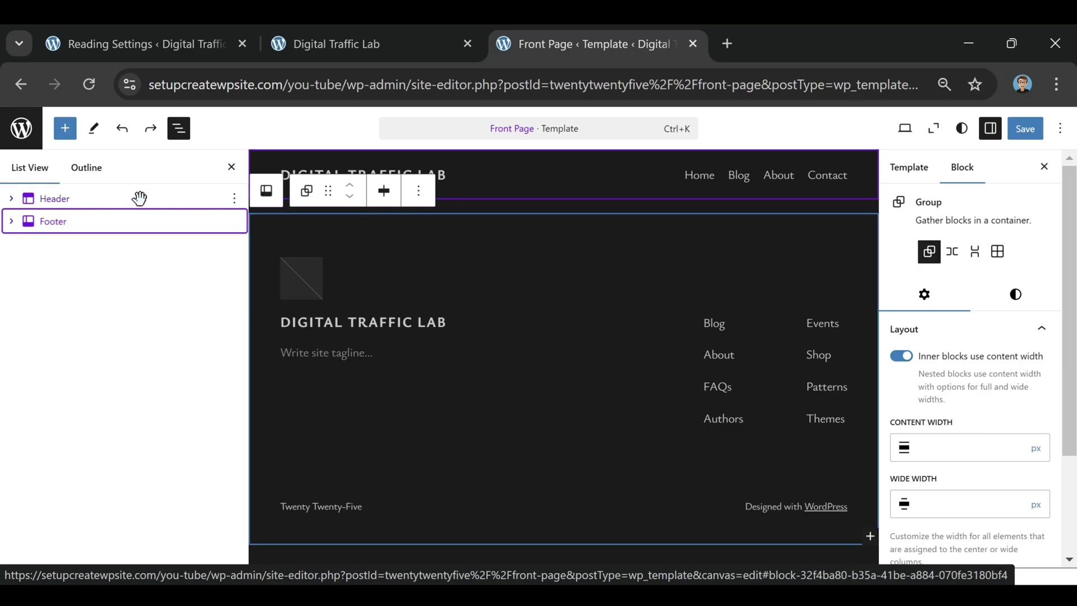
pyautogui.click(234, 220)
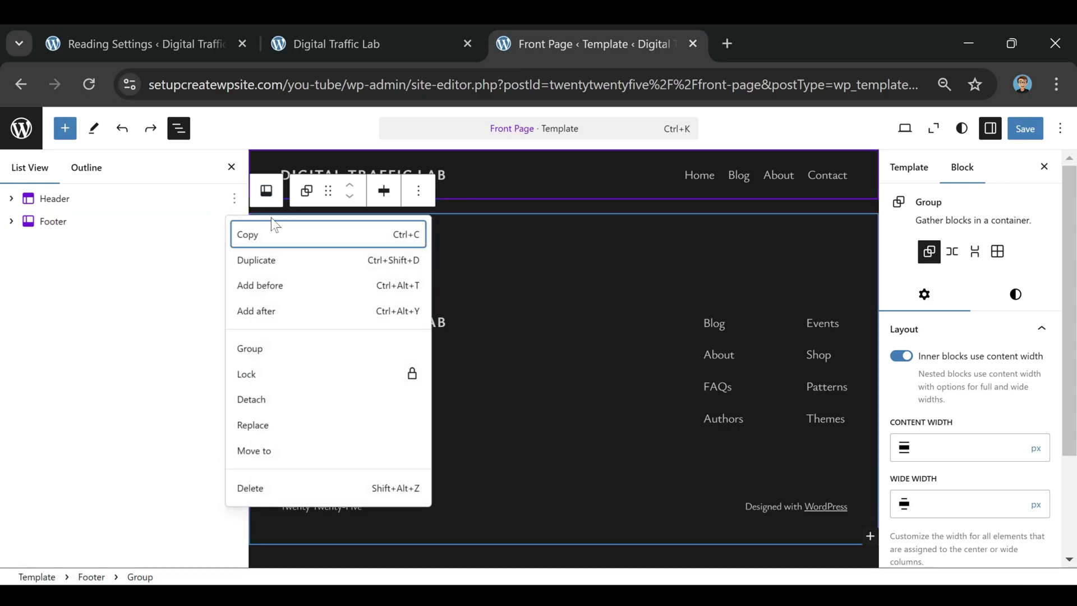
pyautogui.click(297, 310)
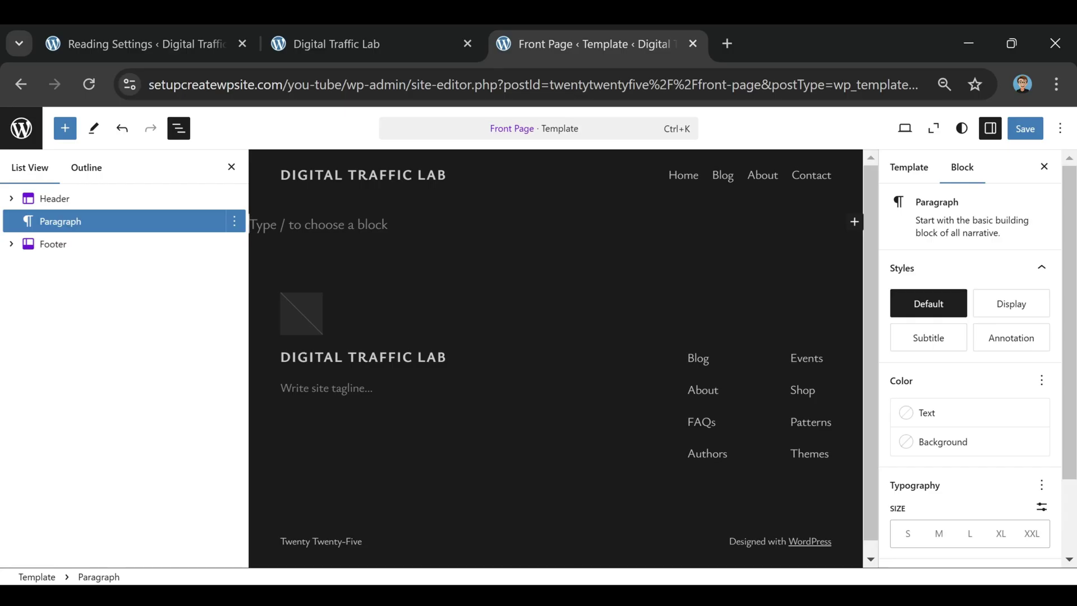
pyautogui.write('/group')
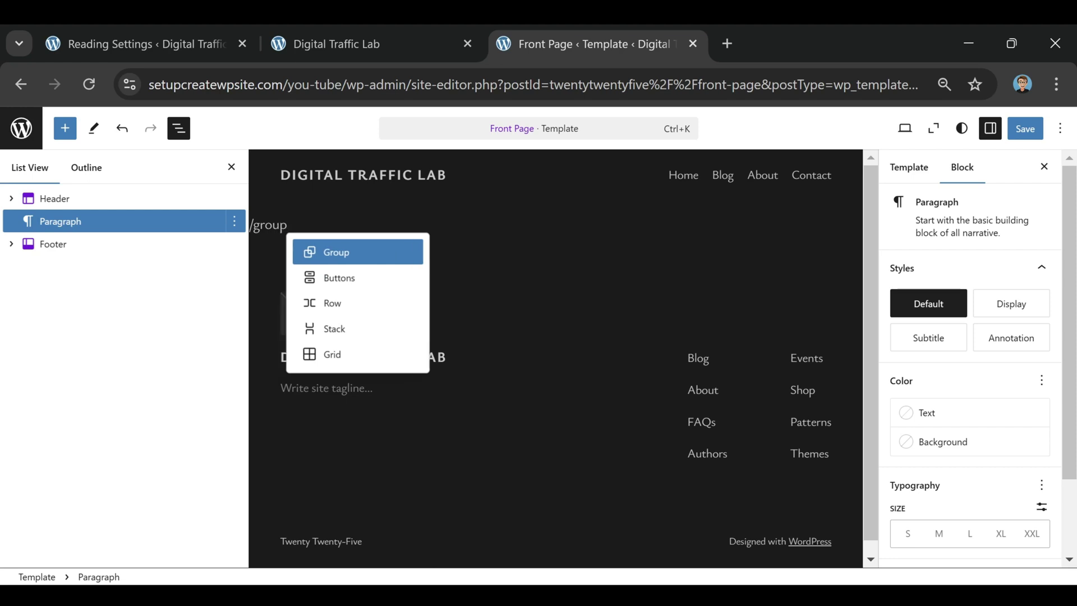
pyautogui.click(335, 254)
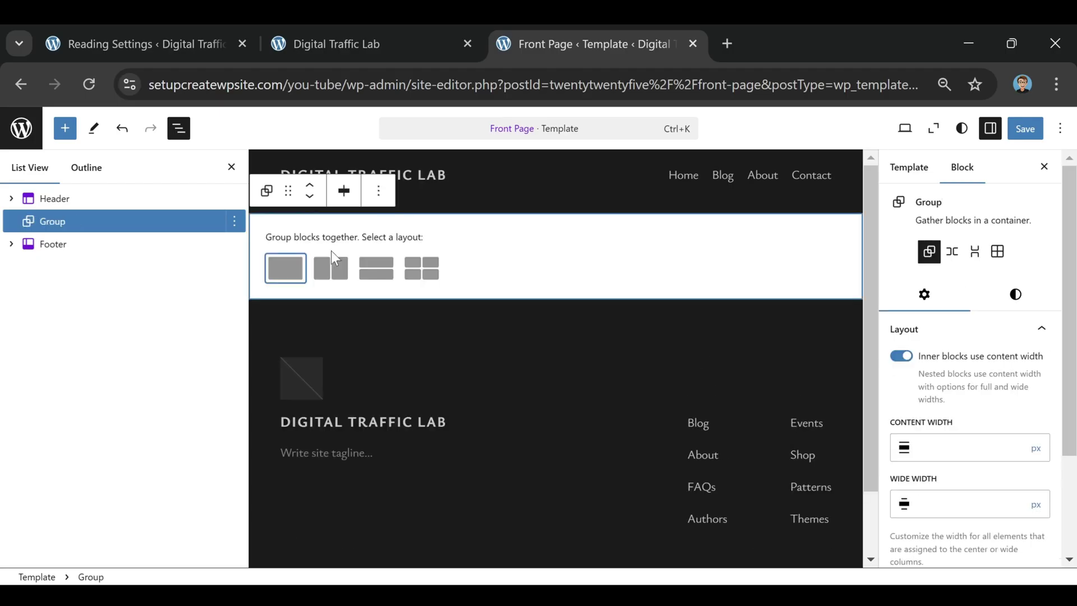
pyautogui.click(286, 268)
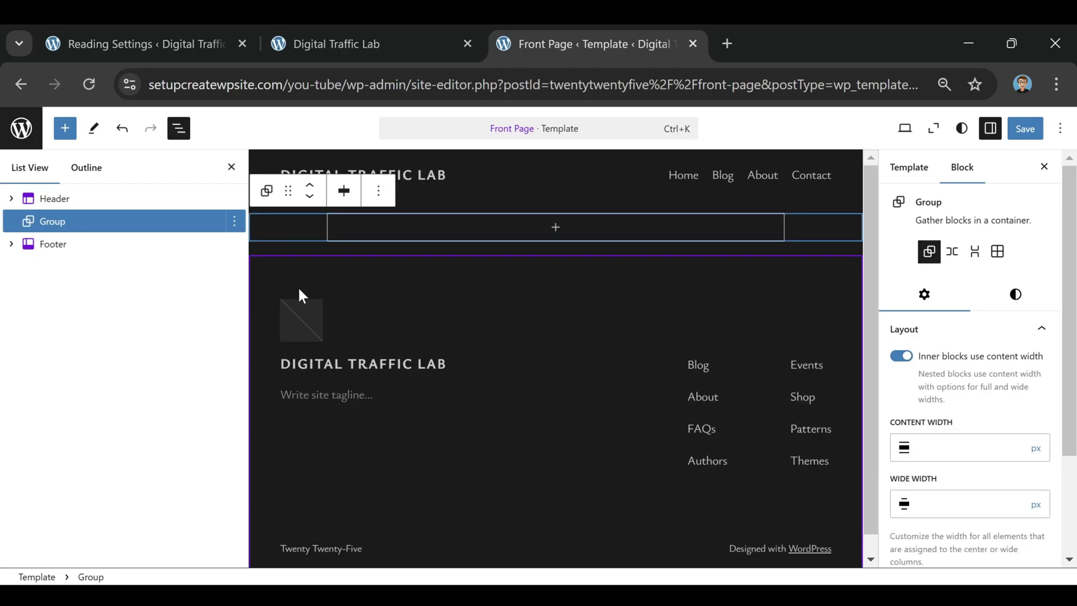
# - Nest a second Group block with the single-container layout inside the new Group
pyautogui.click(557, 229)
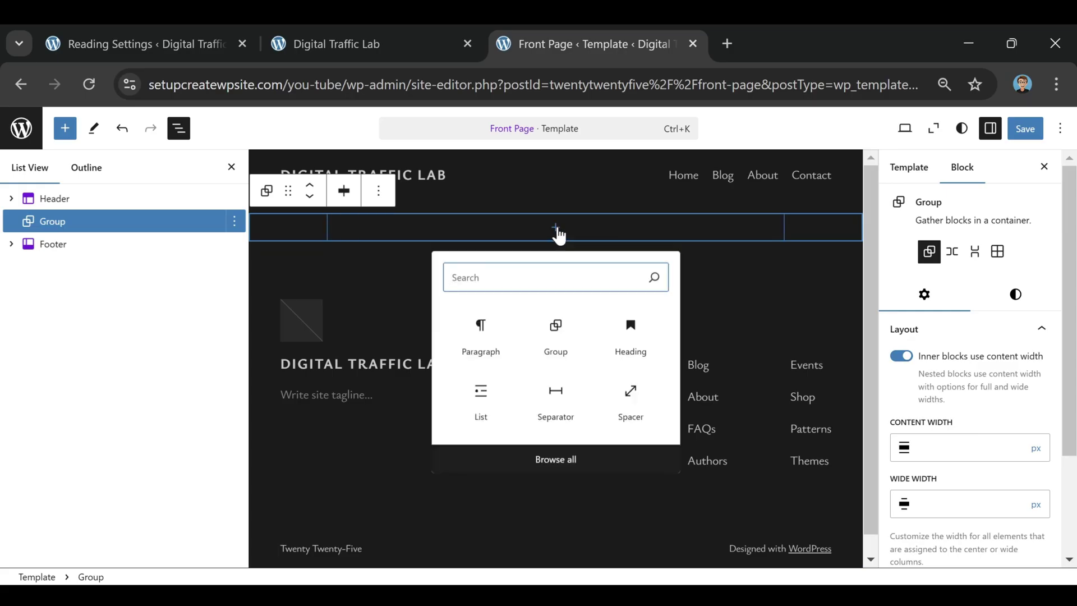
pyautogui.click(557, 334)
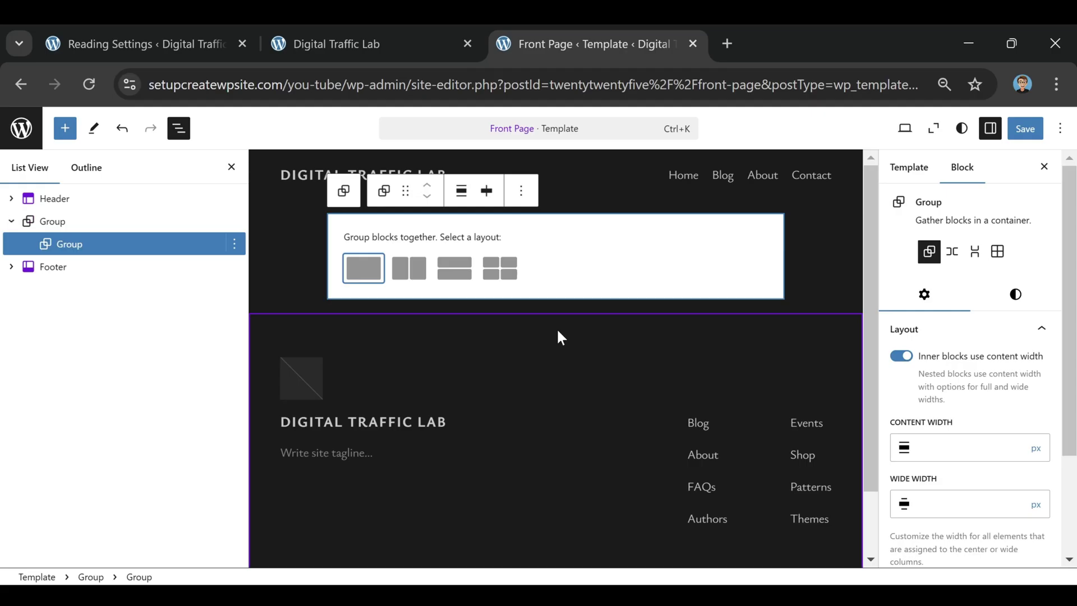
pyautogui.click(363, 269)
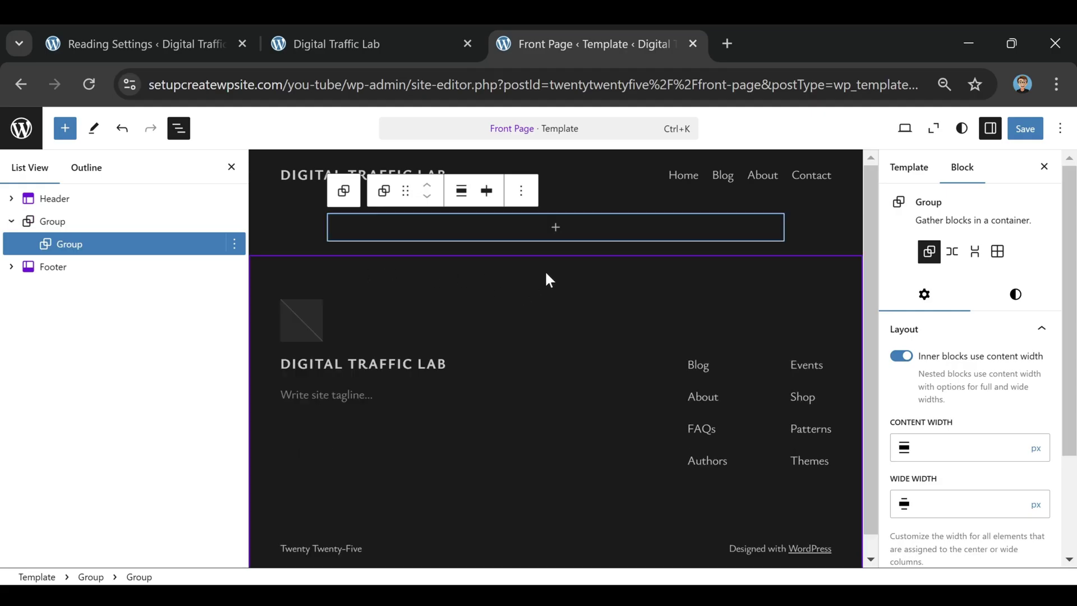
# - Insert a Content block into the inner Group of the Front Page template
pyautogui.click(556, 228)
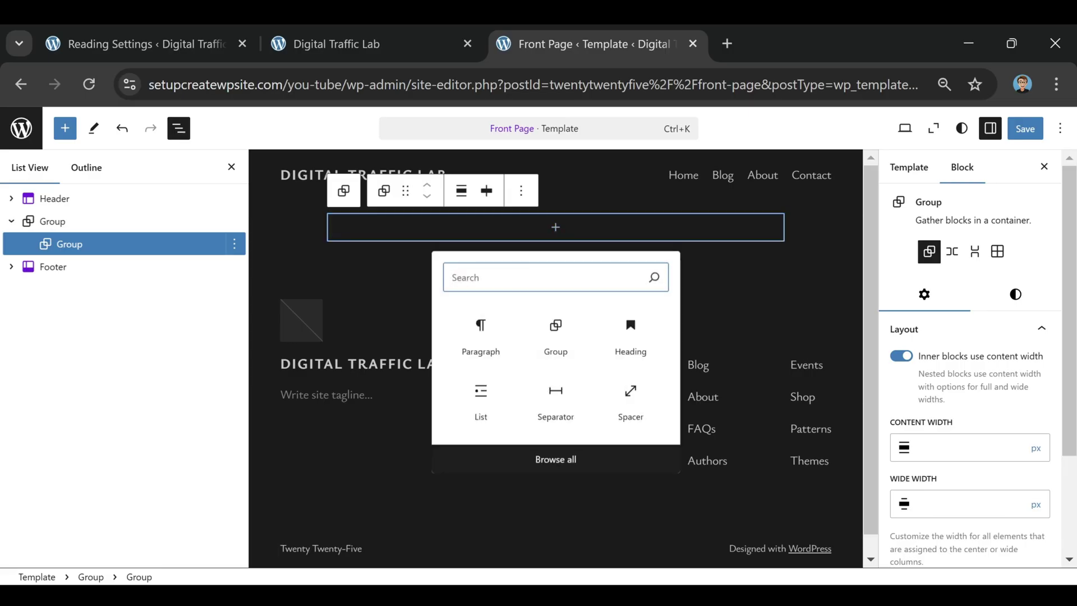
pyautogui.write('content')
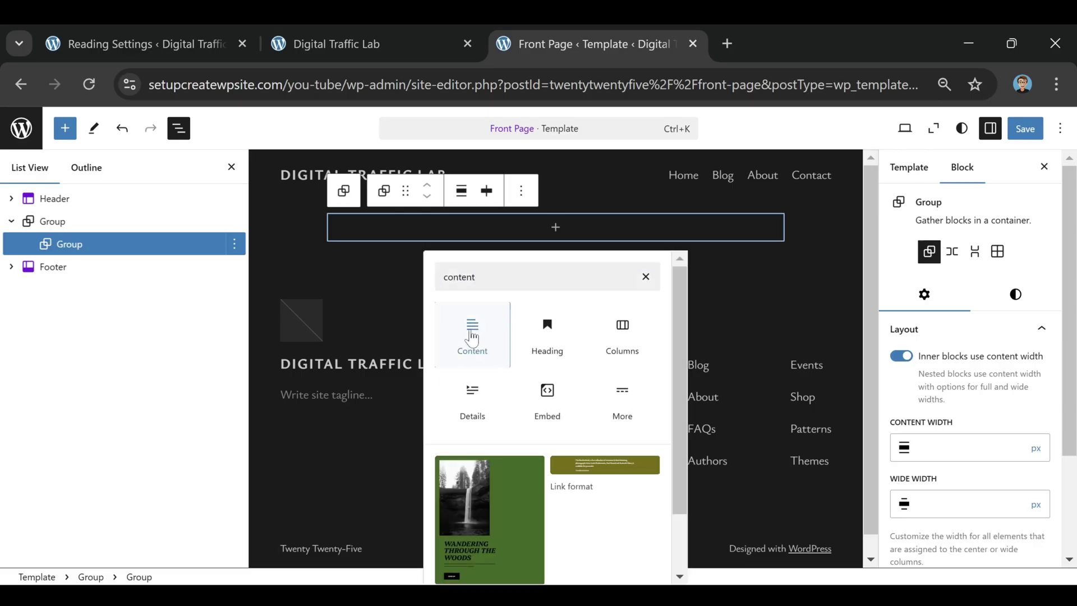
pyautogui.click(471, 335)
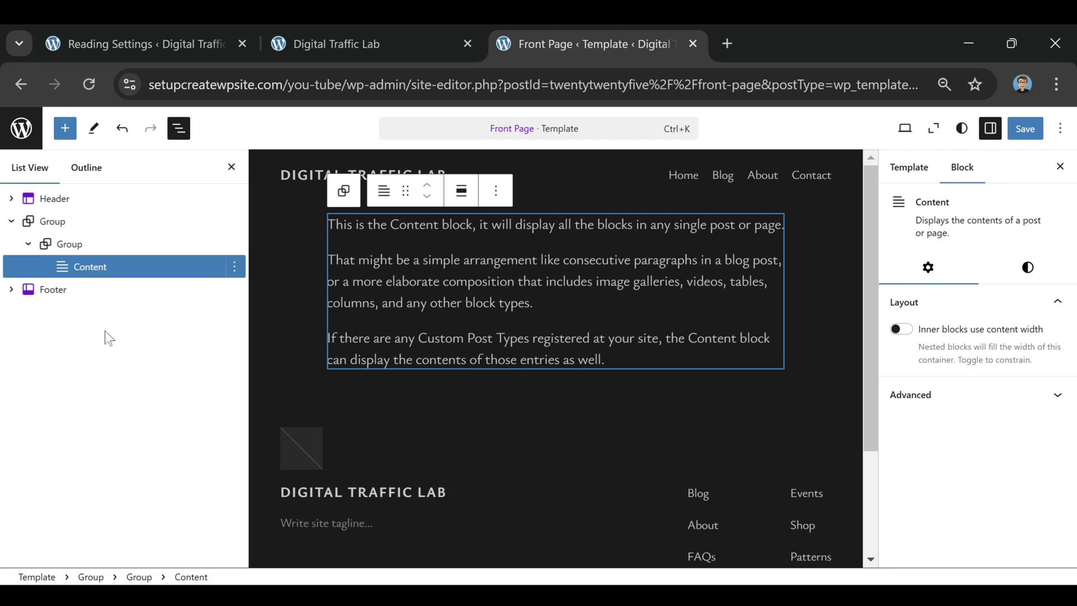
# - Set the alignment of the inner Group containing the Content block to Wide width
pyautogui.click(99, 252)
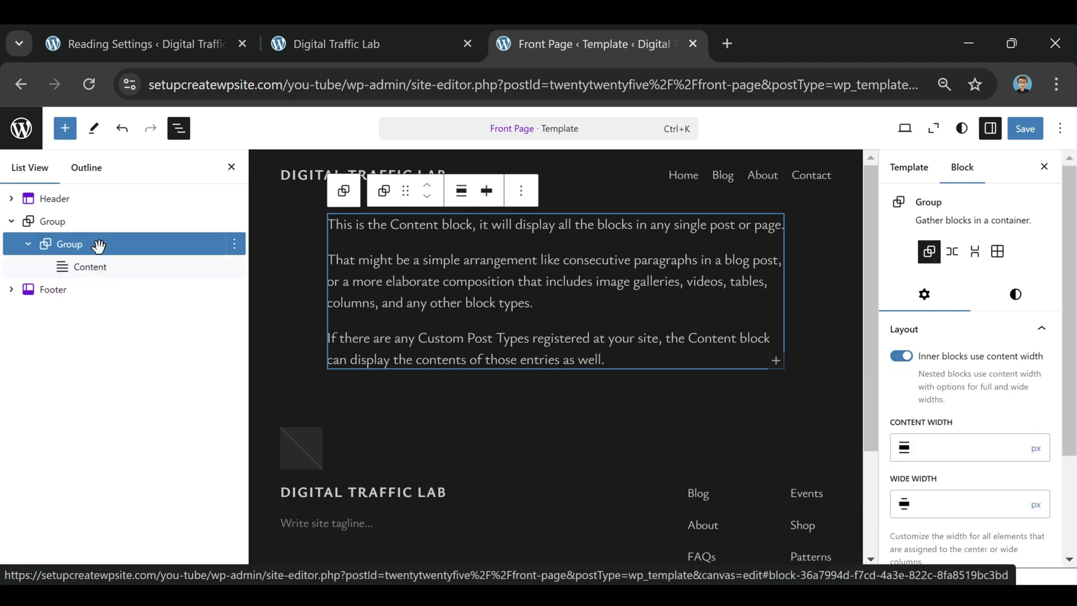
pyautogui.click(462, 193)
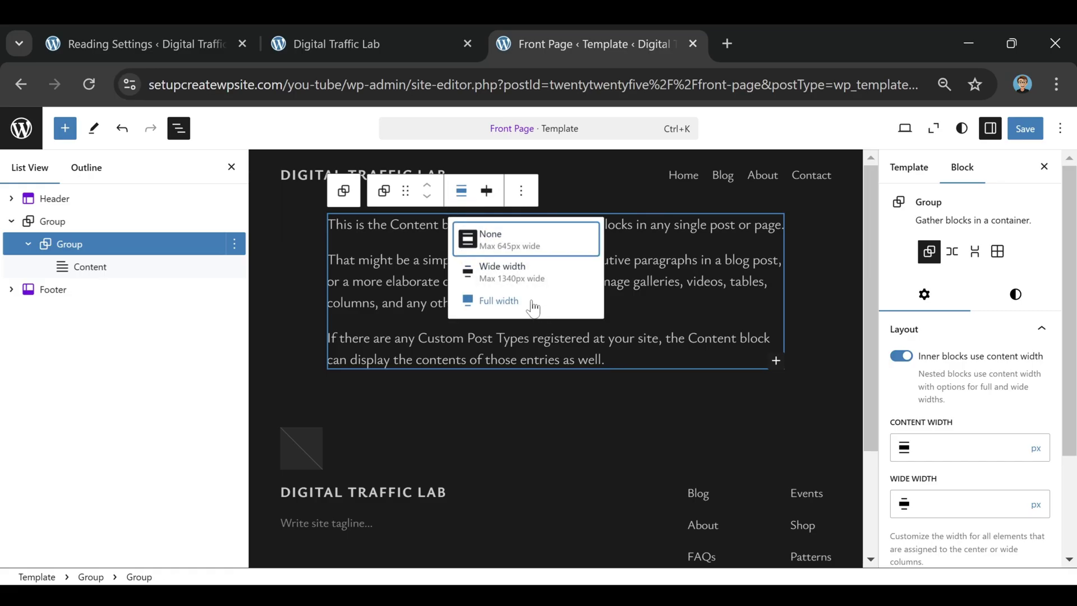
pyautogui.click(501, 272)
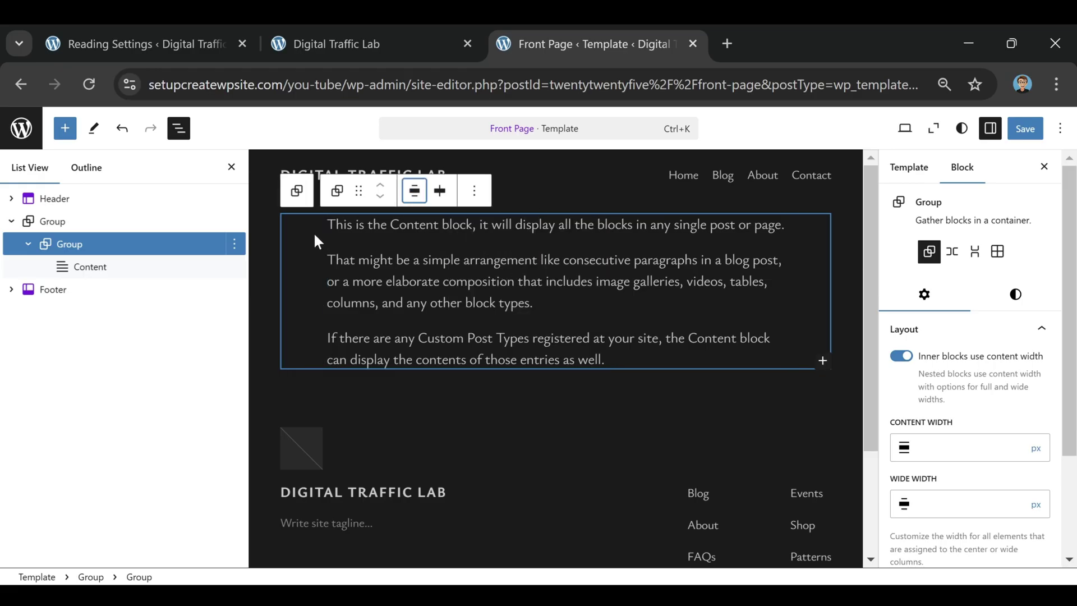
# - Set the Content block's alignment to Wide width and save the Front Page template
pyautogui.click(107, 274)
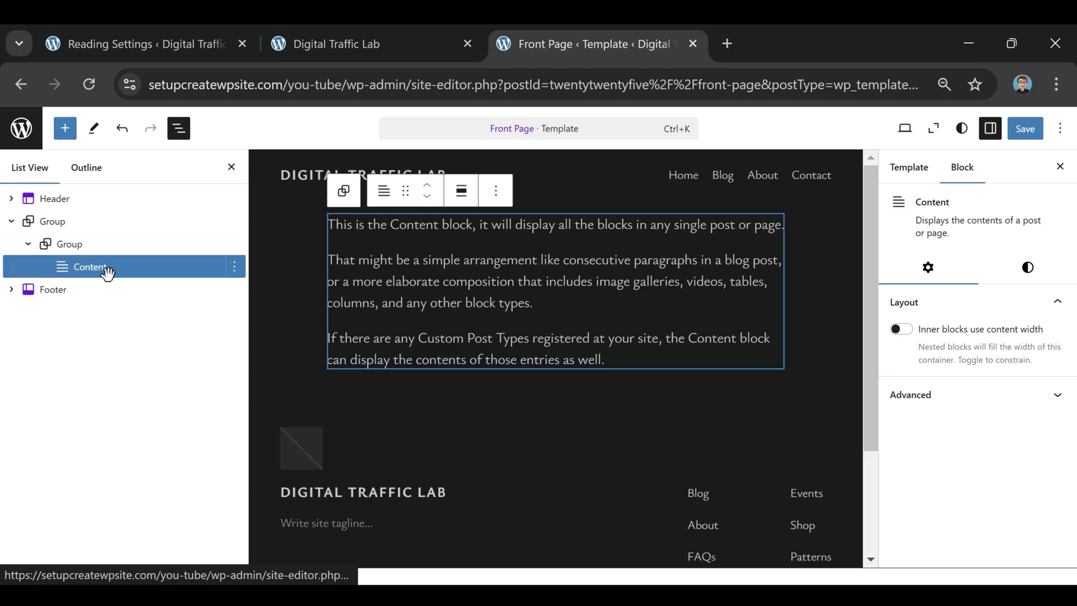
pyautogui.click(461, 193)
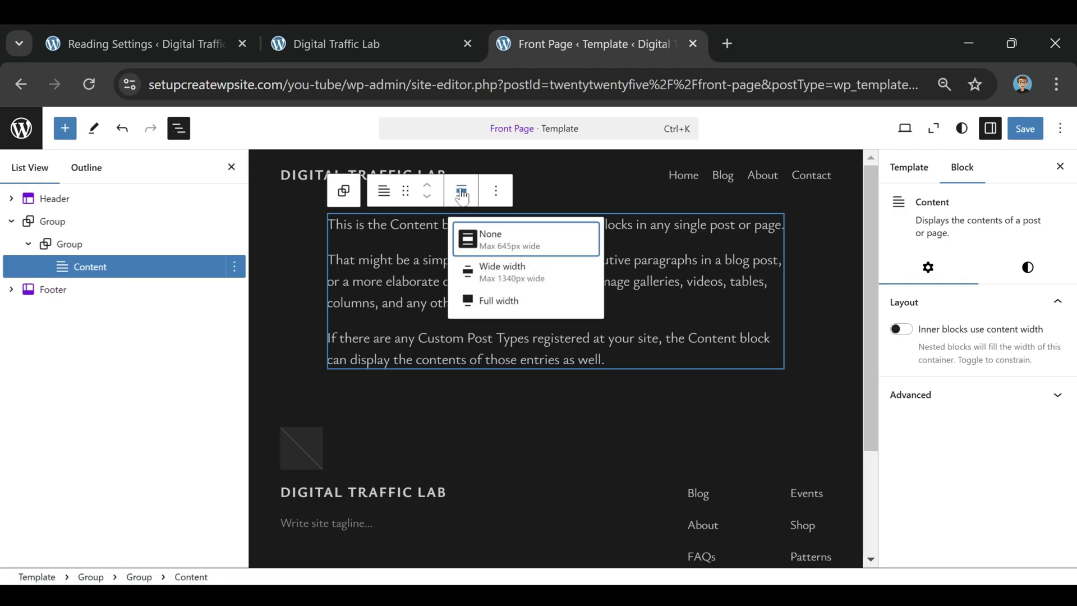
pyautogui.click(526, 278)
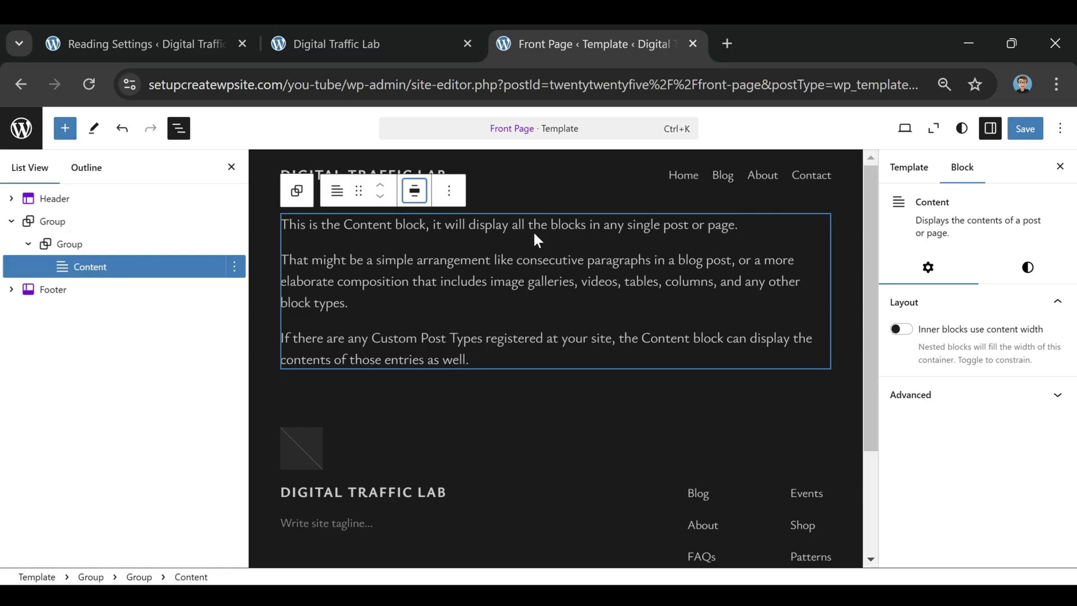
pyautogui.click(1022, 138)
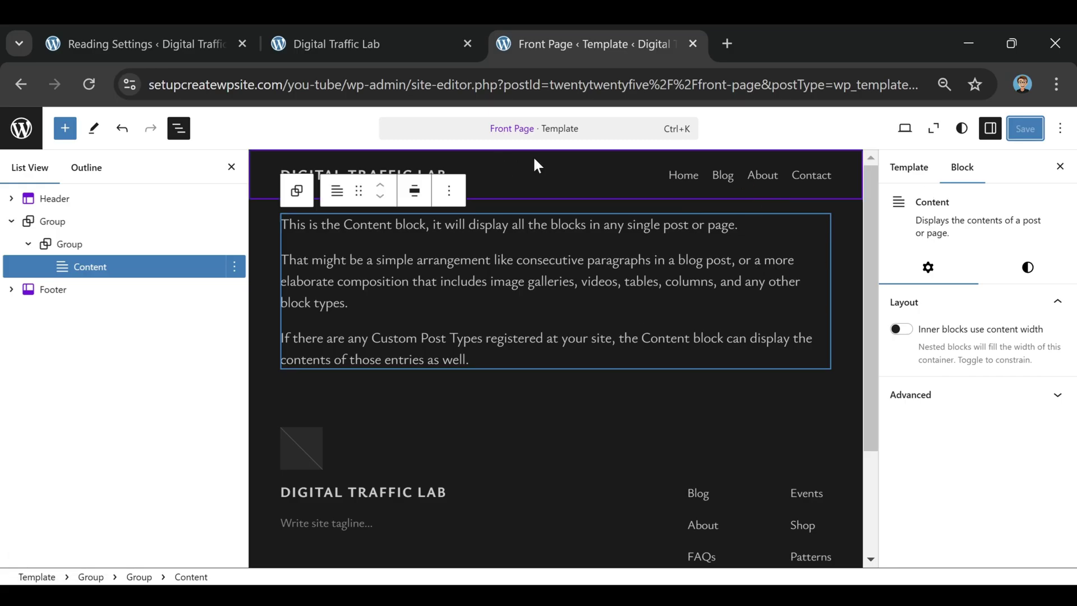
# - Close the template editor, open the Home page for editing in a new browser tab, and dismiss the pattern chooser
pyautogui.click(342, 45)
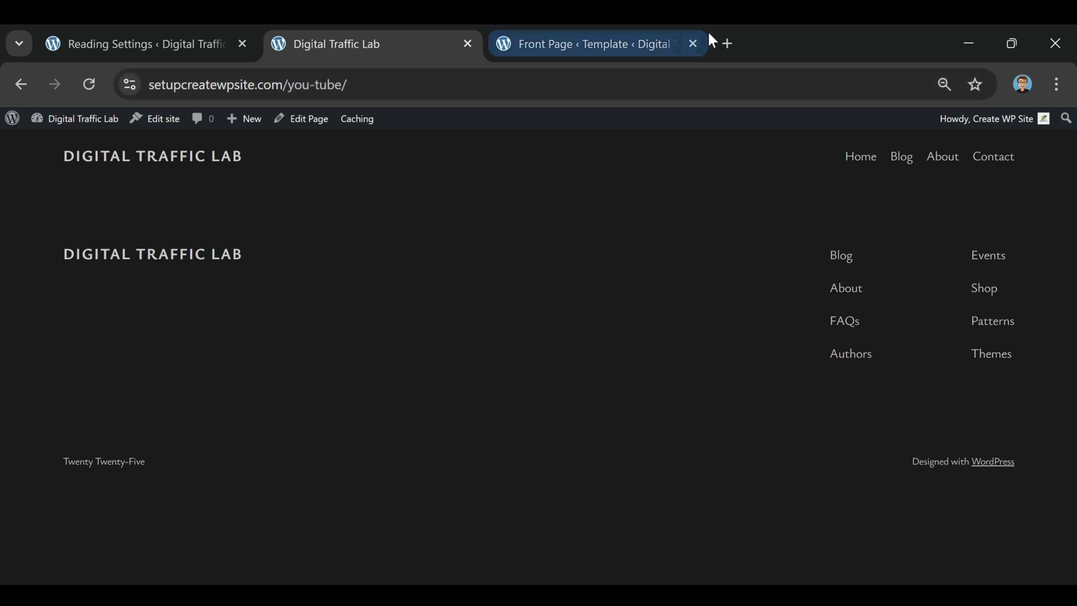
pyautogui.click(693, 43)
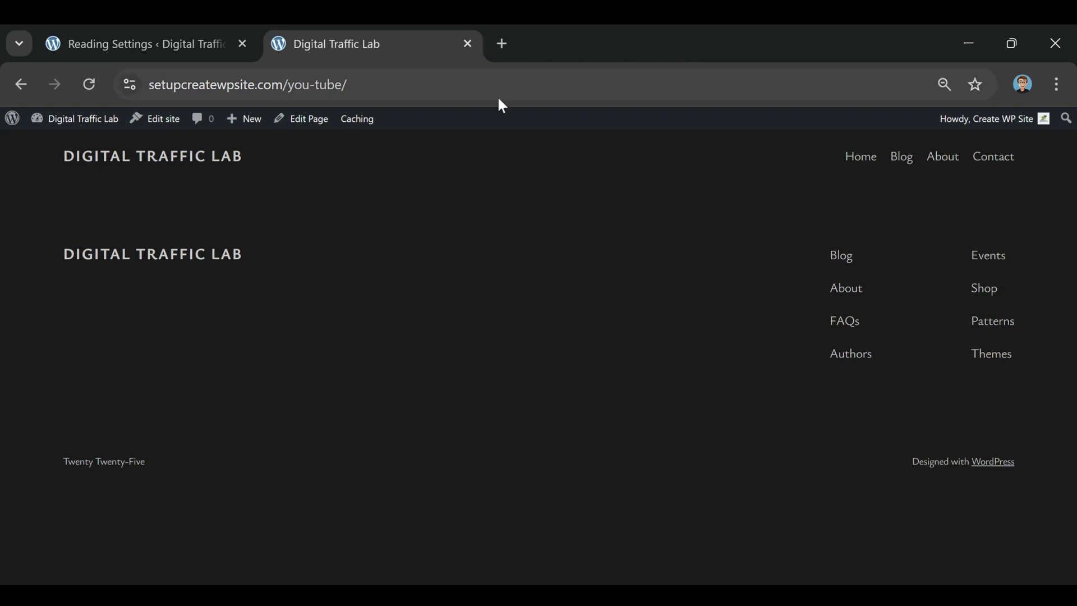
pyautogui.rightClick(297, 123)
pyautogui.click(360, 145)
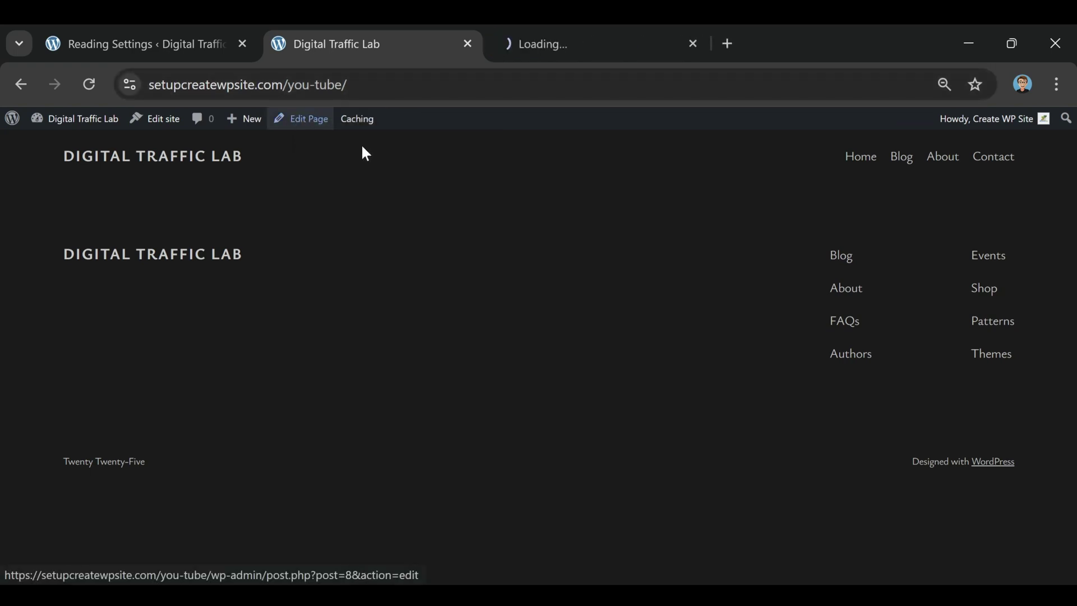
pyautogui.click(586, 51)
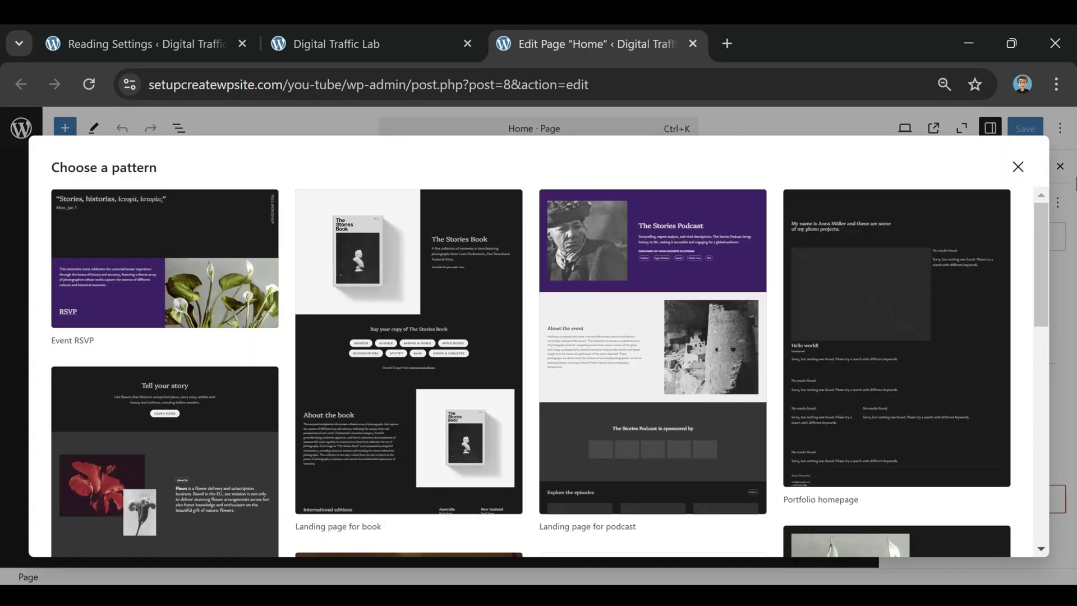
pyautogui.click(1014, 169)
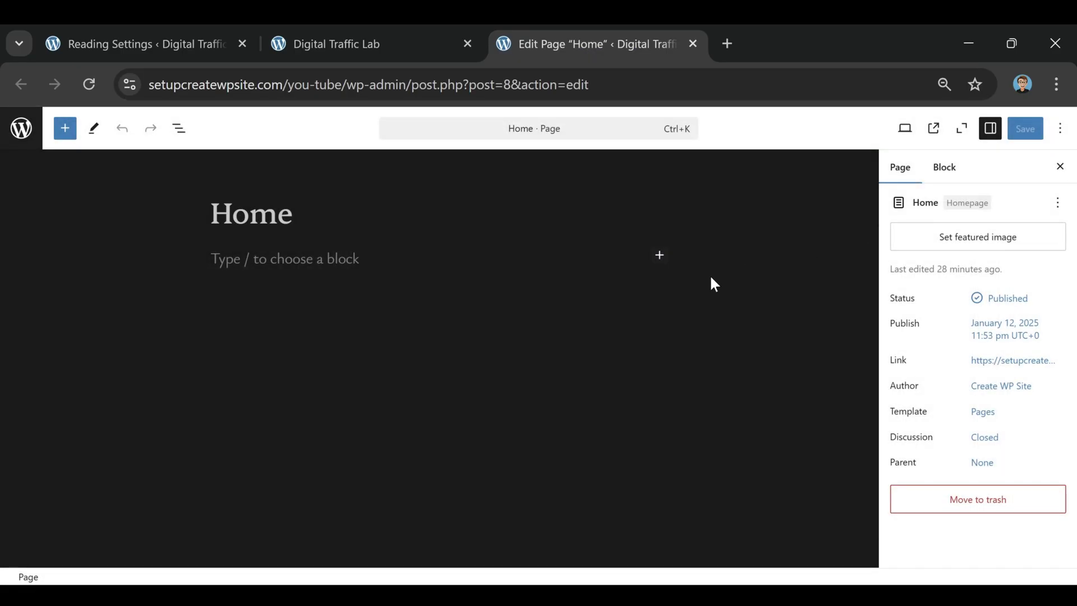
# - Insert a Columns block with the 50 / 50 layout below the Home page title
pyautogui.click(270, 259)
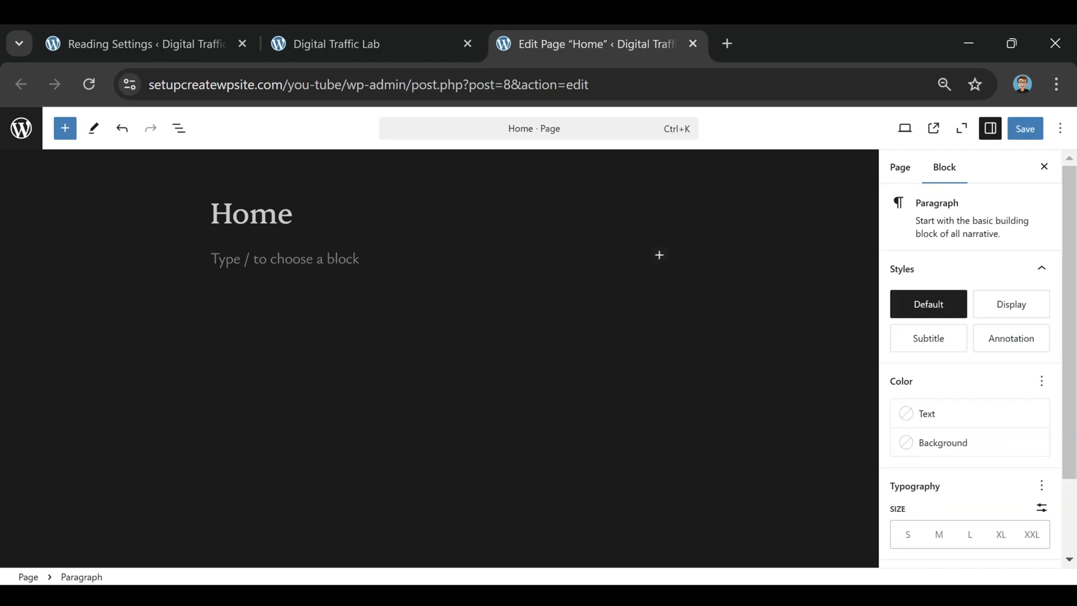
pyautogui.write('/column')
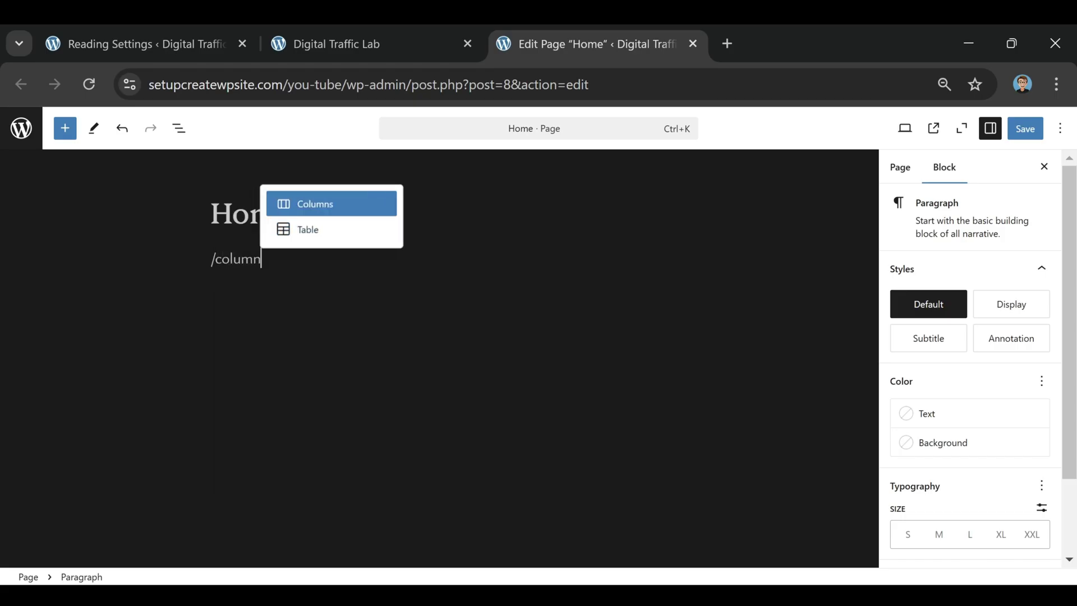
pyautogui.click(315, 209)
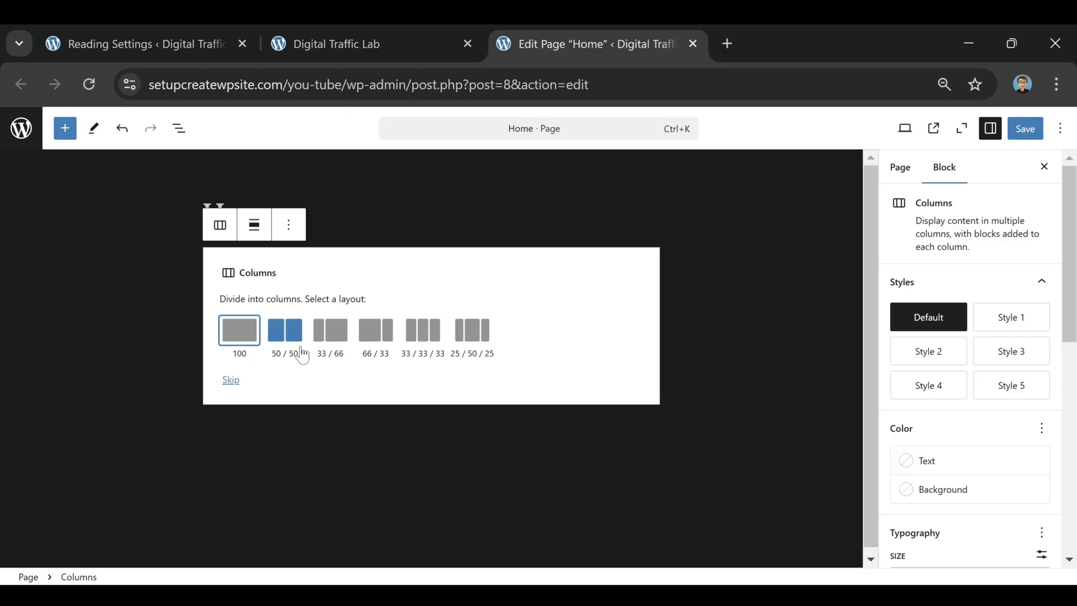
pyautogui.click(285, 340)
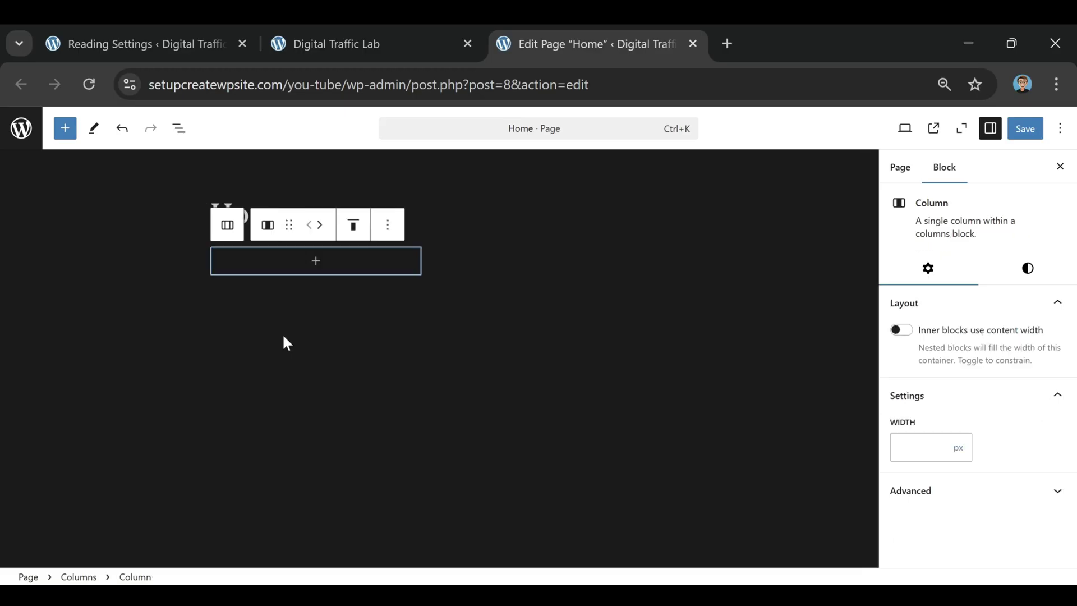
# - Add a Heading block to the first column and set its level to H1
pyautogui.click(504, 314)
pyautogui.click(314, 267)
pyautogui.click(316, 264)
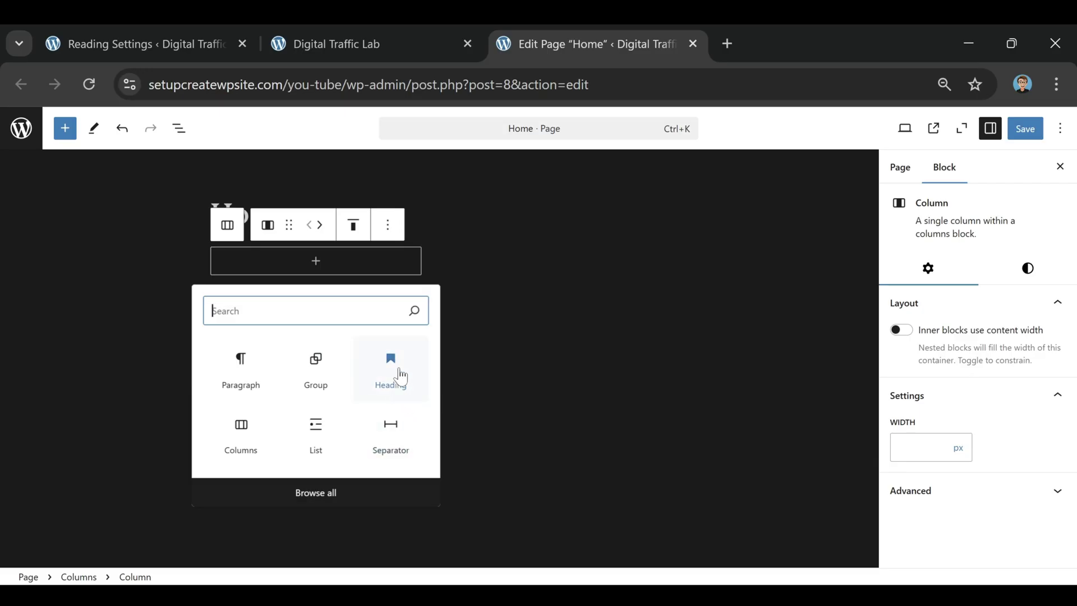
pyautogui.click(392, 363)
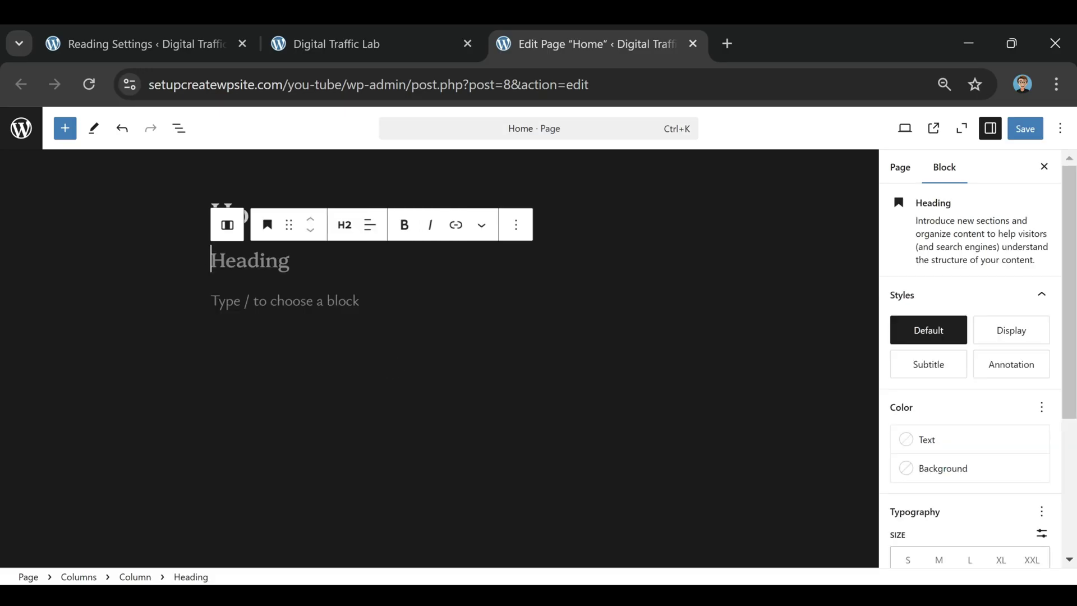
pyautogui.click(344, 235)
pyautogui.click(358, 270)
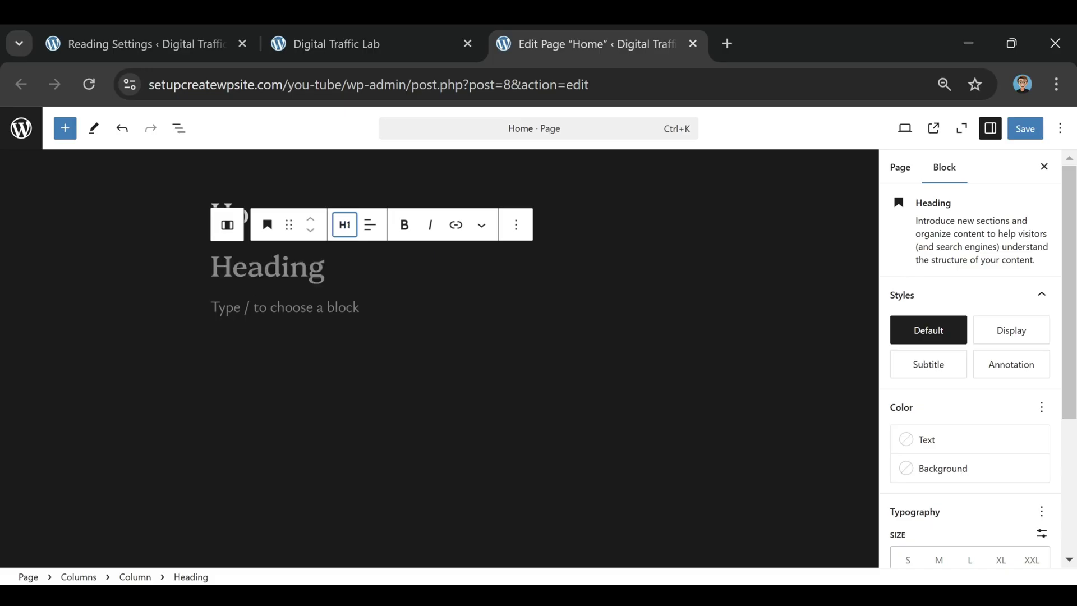
# - Enter the heading "Need More Website Traffic?" and add the paragraph "Is your website getting enough traffic? Schedule a call with our team today!" below it
pyautogui.moveTo(271, 285)
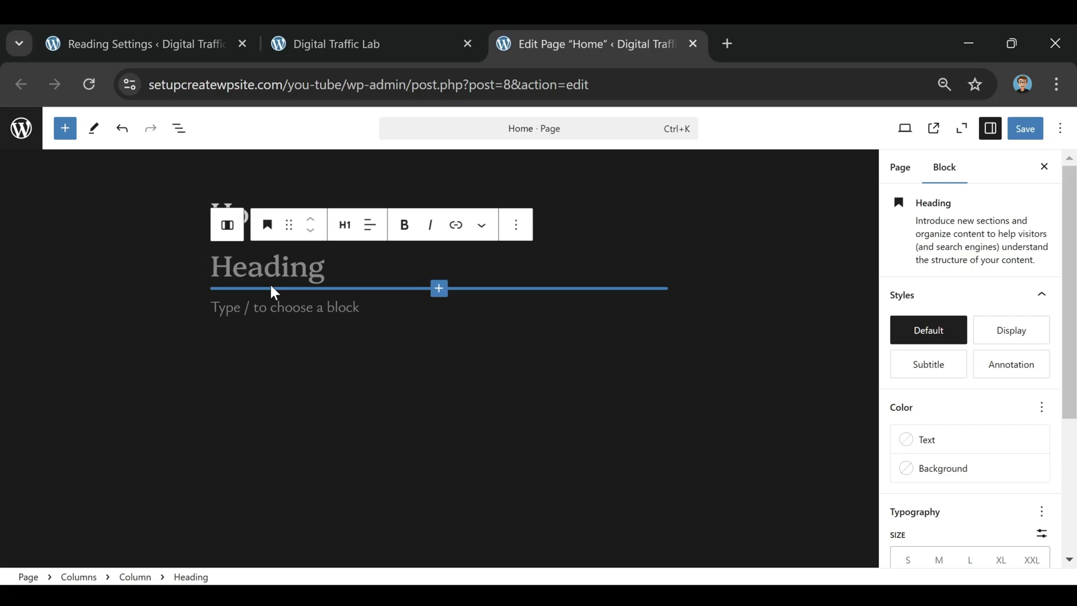
pyautogui.write('Need More Website Traffic?')
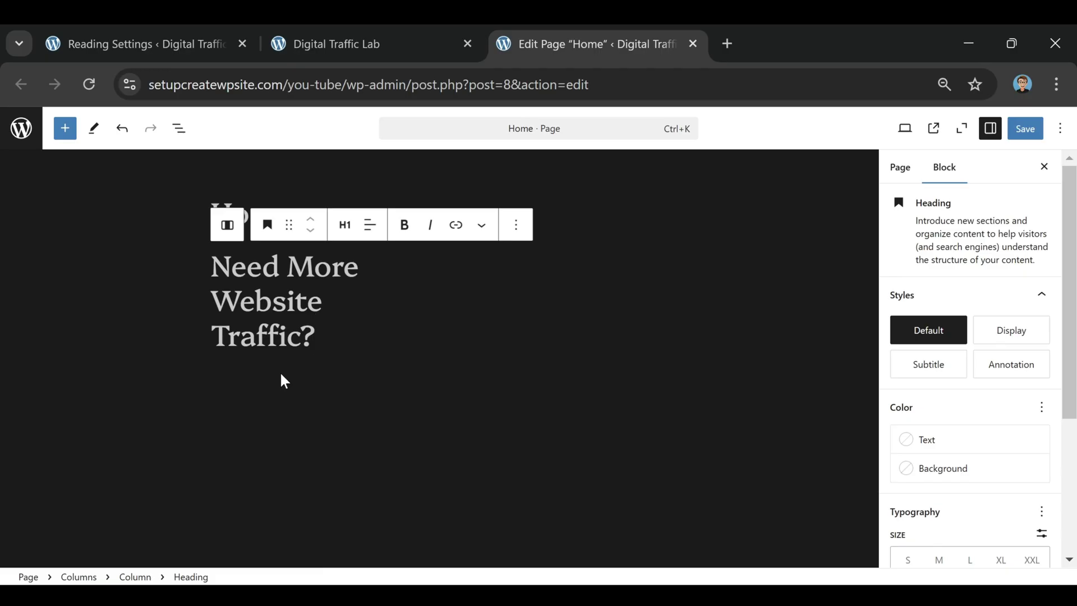
pyautogui.press('Return')
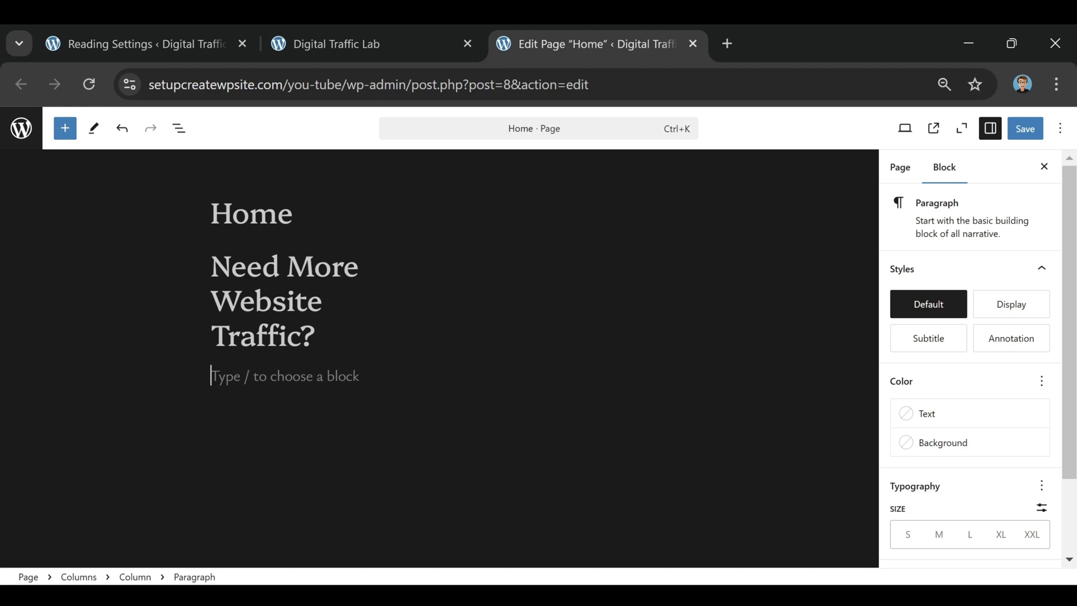
pyautogui.write('Is your website getting enough traffic? Schedule a call with our team today!')
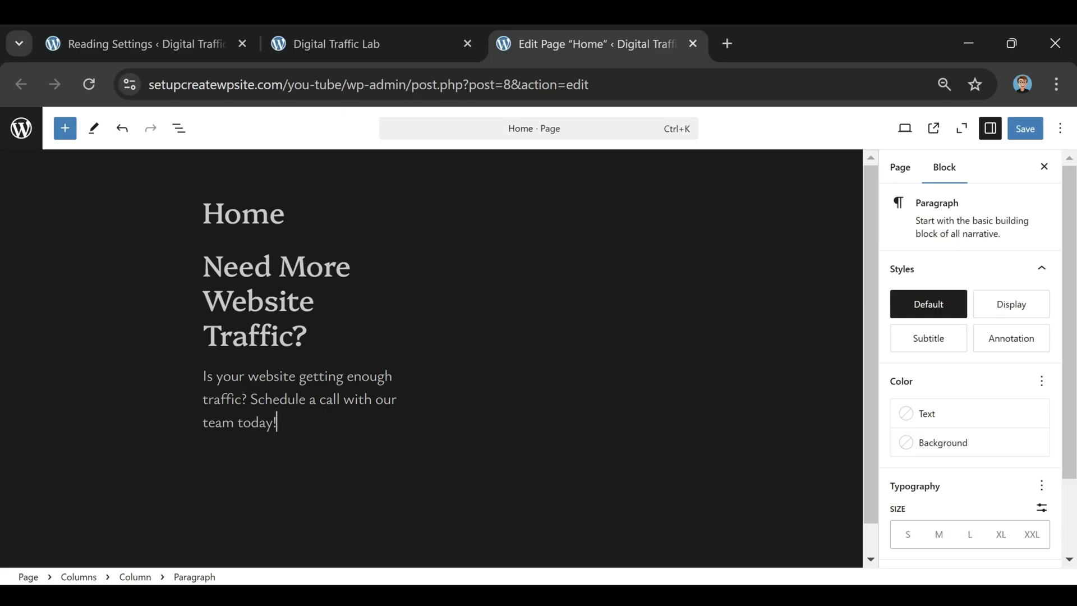
# - Add a Buttons block below the paragraph with one button labelled "SCHEDULE CALL"
pyautogui.press('Return')
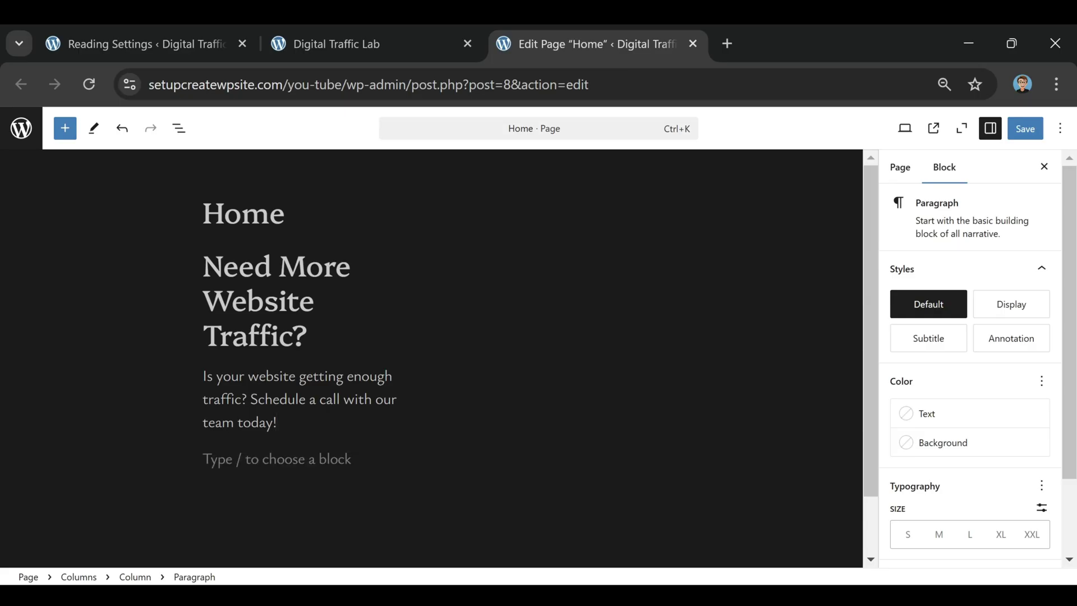
pyautogui.write('/')
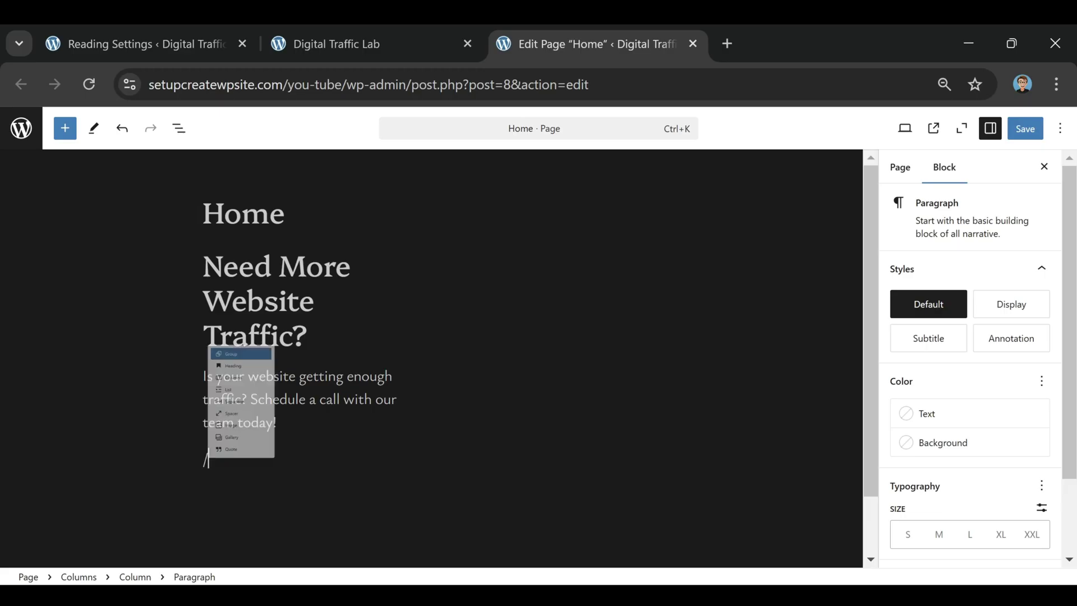
pyautogui.write('button')
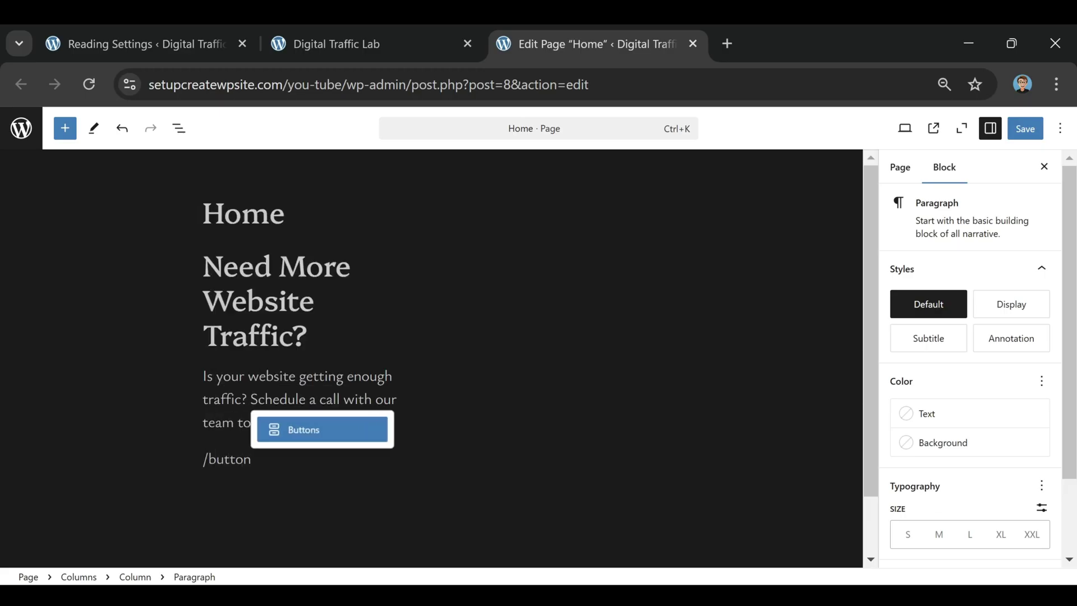
pyautogui.click(327, 434)
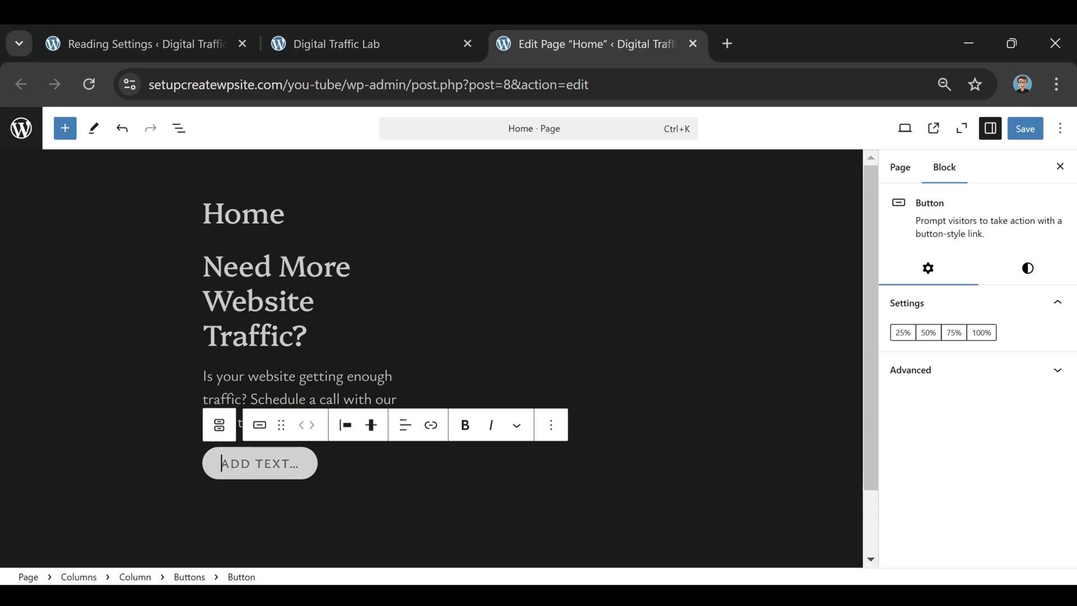
pyautogui.write('SCHEDULE CALL')
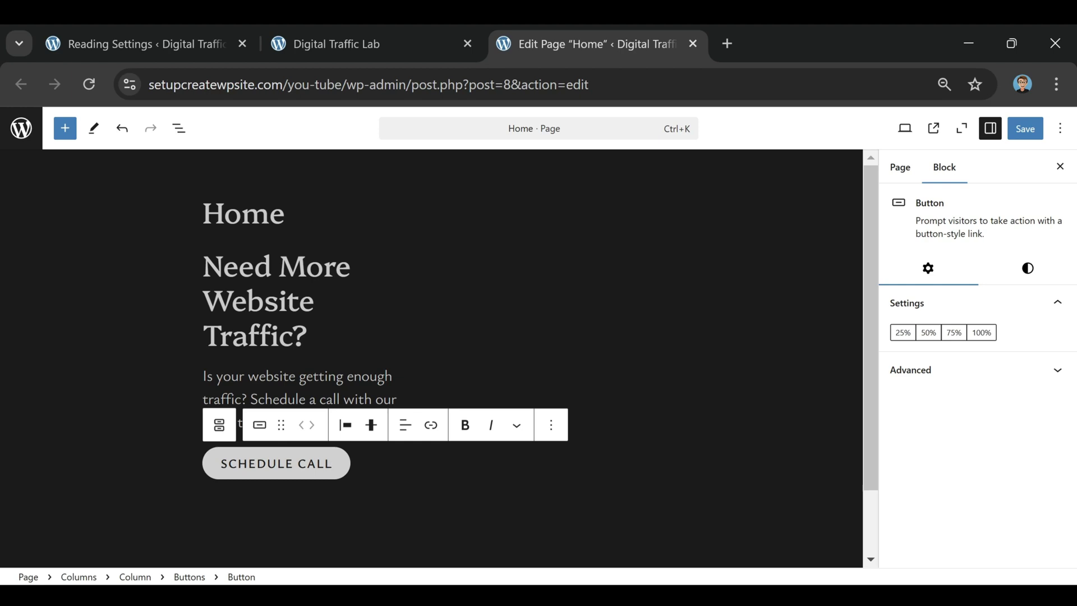
pyautogui.moveTo(334, 463); pyautogui.dragTo(218, 463)
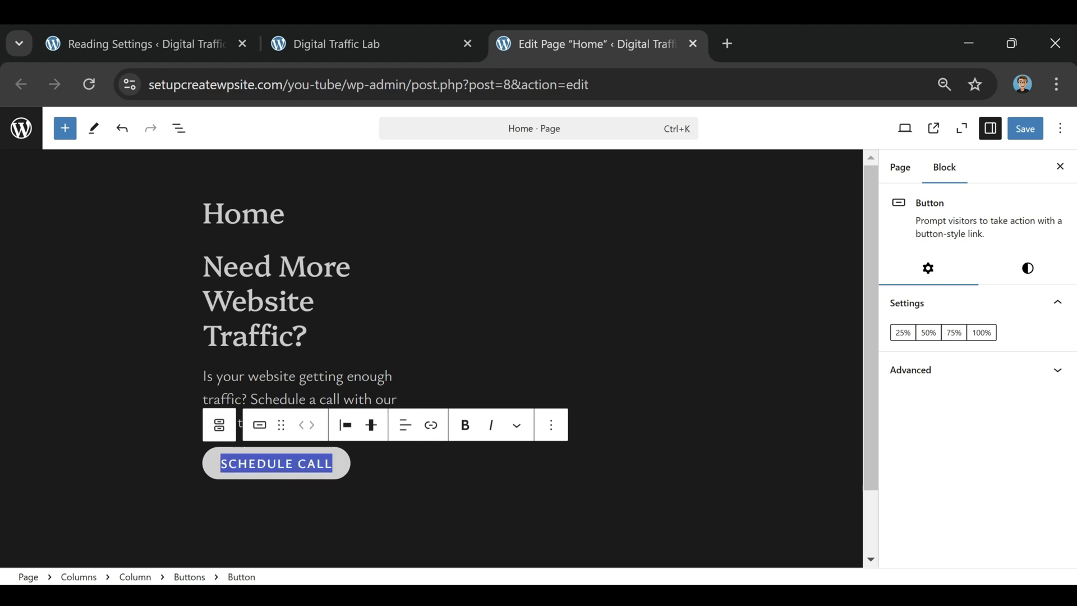
pyautogui.click(431, 426)
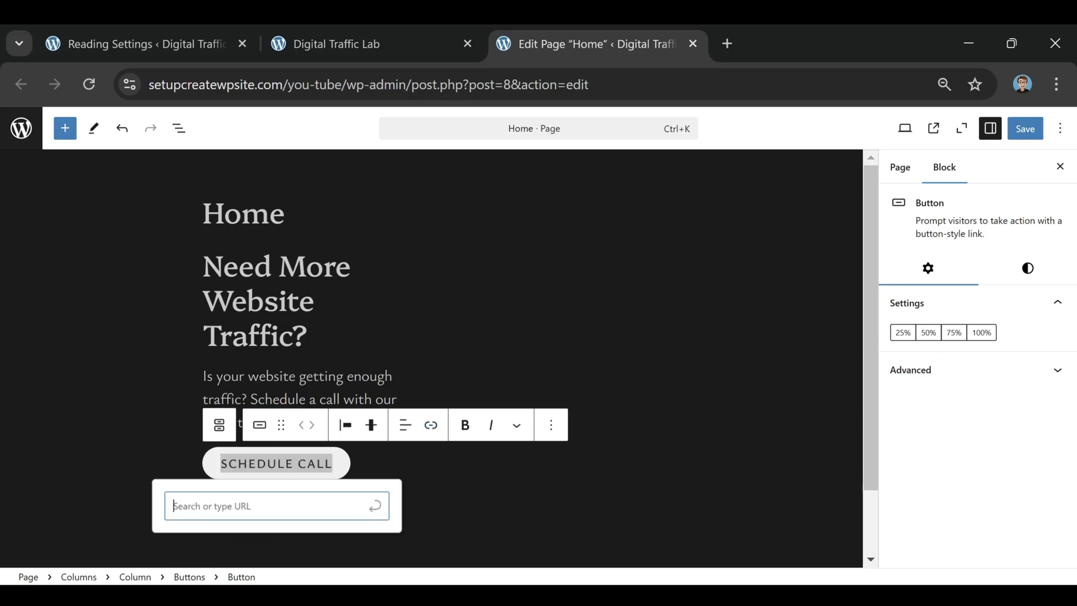
pyautogui.press('Return')
pyautogui.press('Return')
pyautogui.press('Escape')
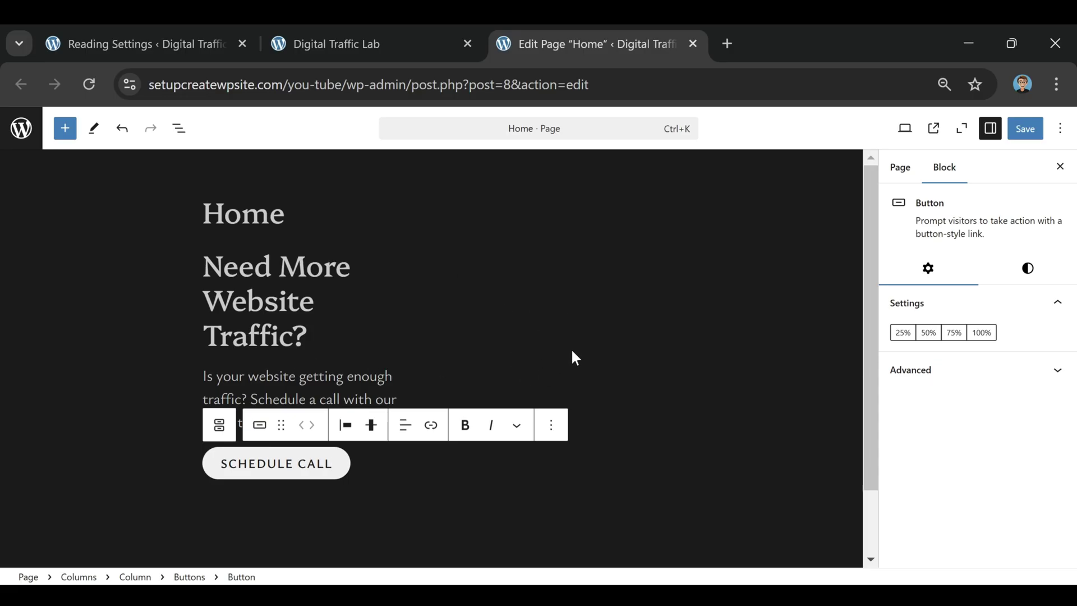
# - Add an Image block to the empty second column beside the hero text
pyautogui.click(544, 340)
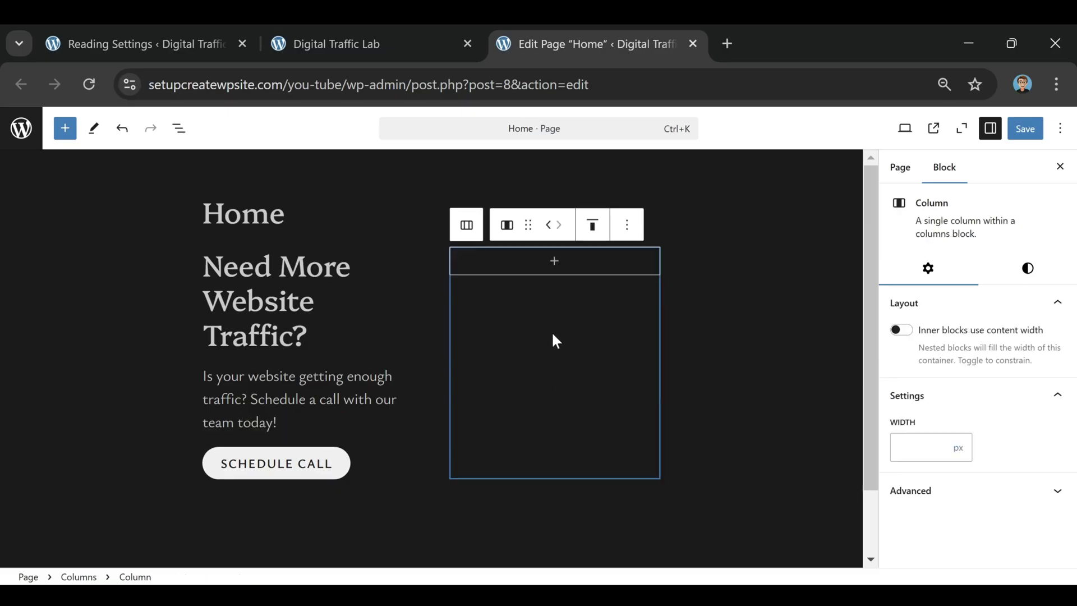
pyautogui.click(556, 269)
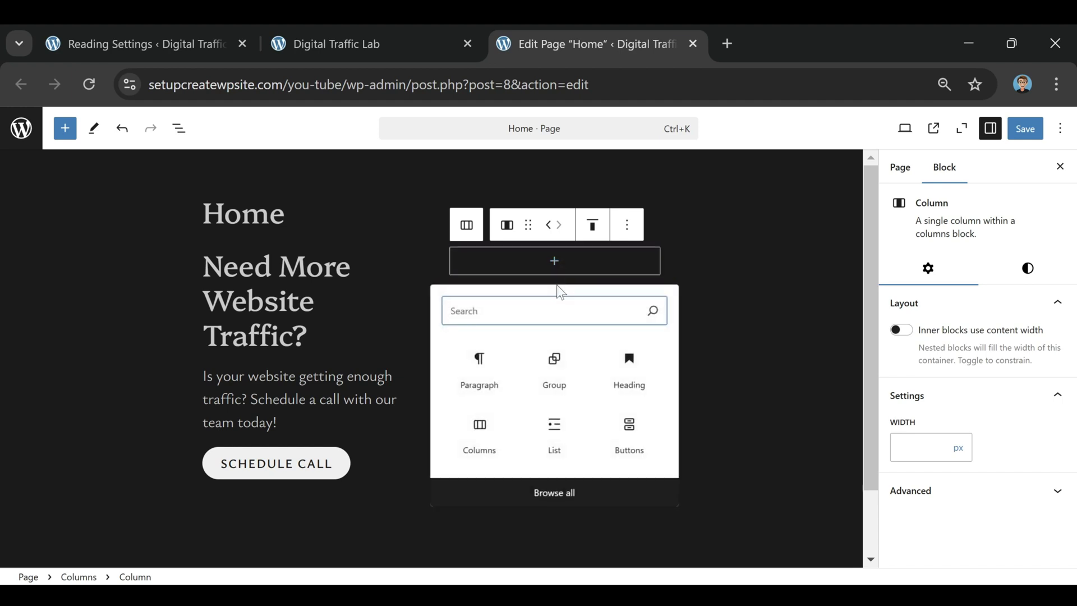
pyautogui.write('IMAGE')
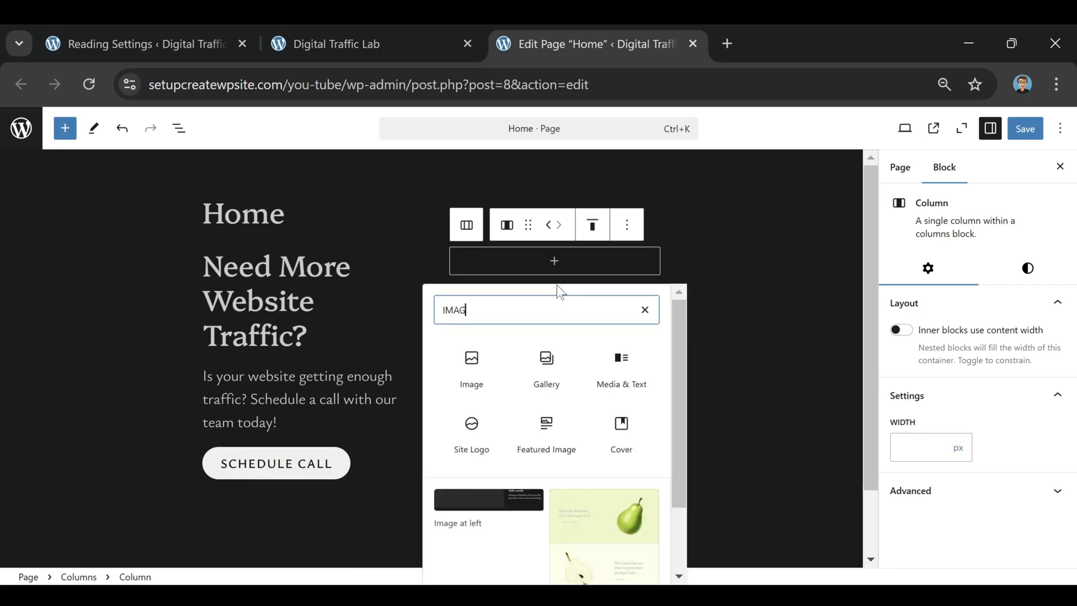
pyautogui.click(471, 368)
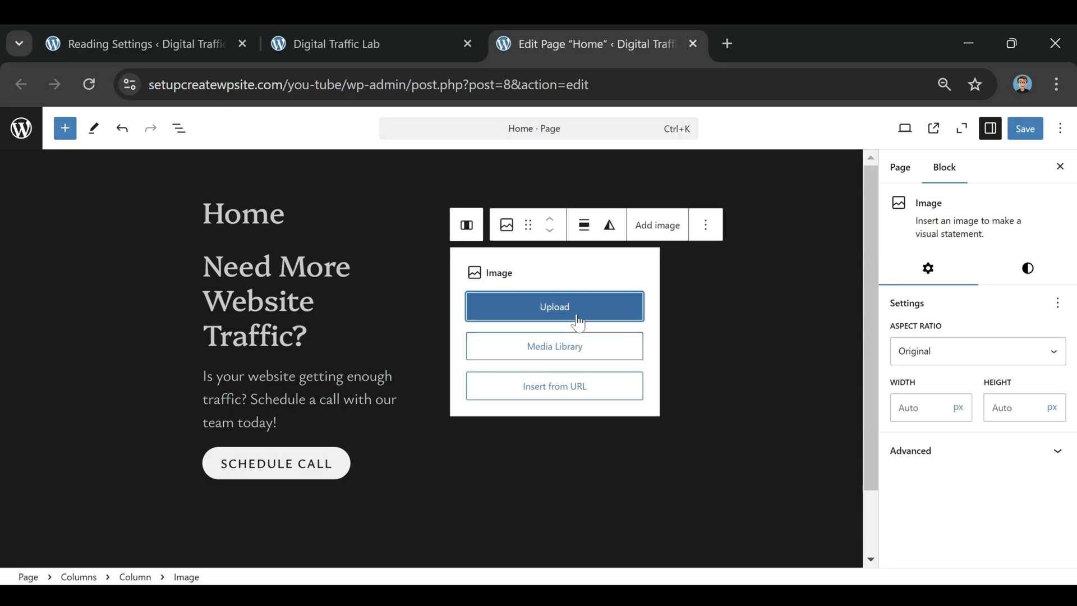
# - Upload the "Untitled design" picture from the Downloads folder into the second column's Image block
pyautogui.click(552, 310)
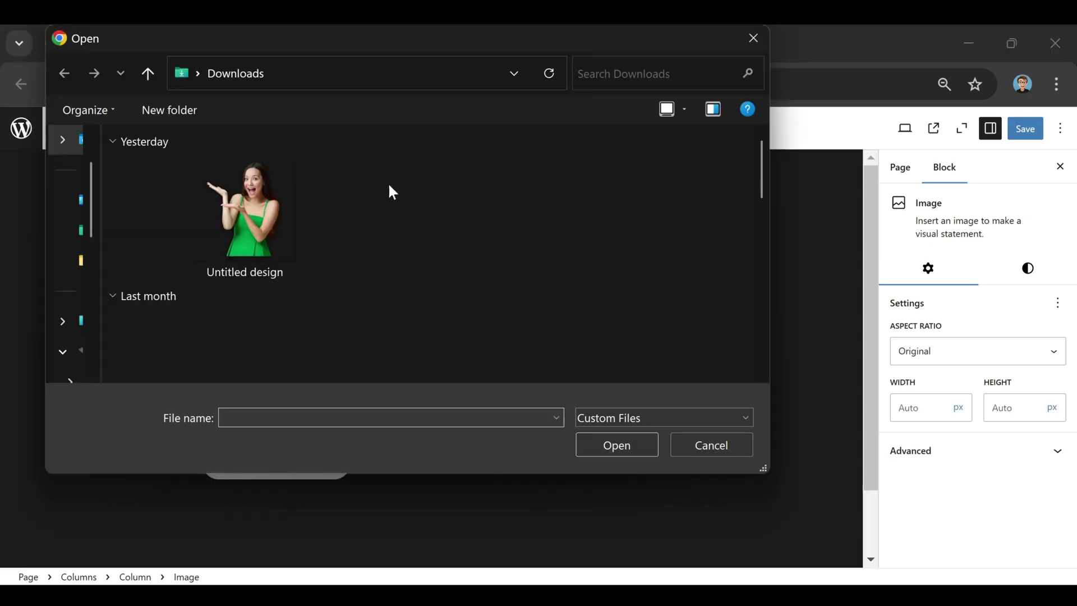
pyautogui.click(264, 219)
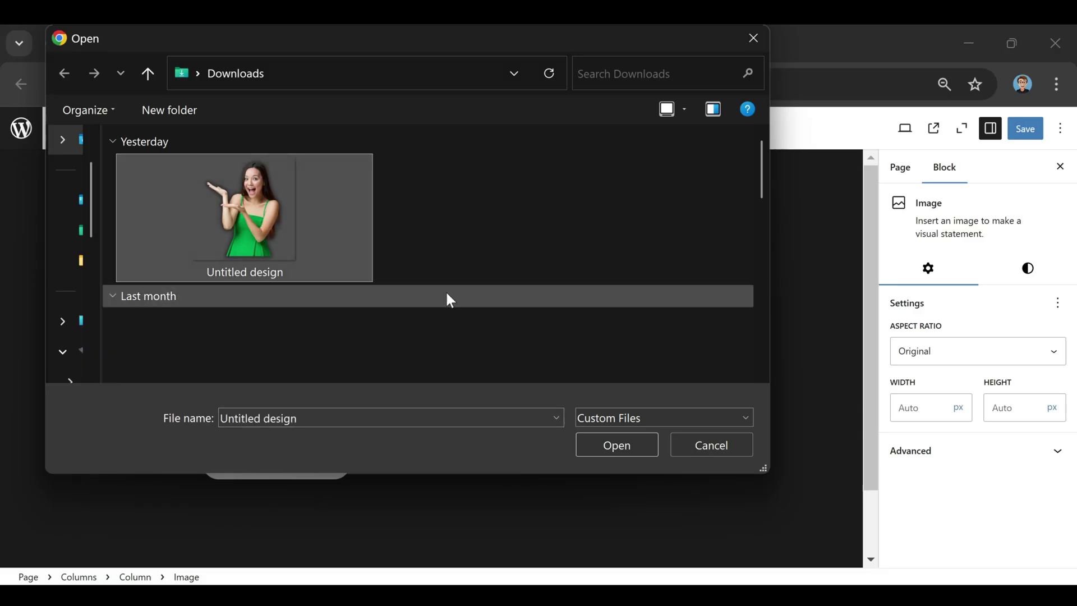
pyautogui.click(618, 445)
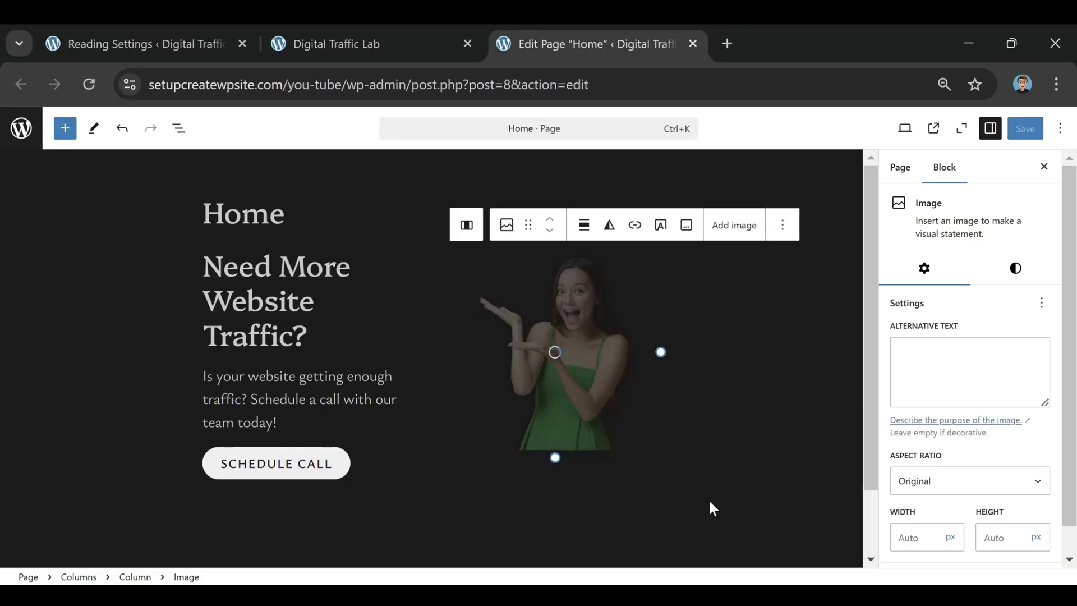
pyautogui.click(708, 502)
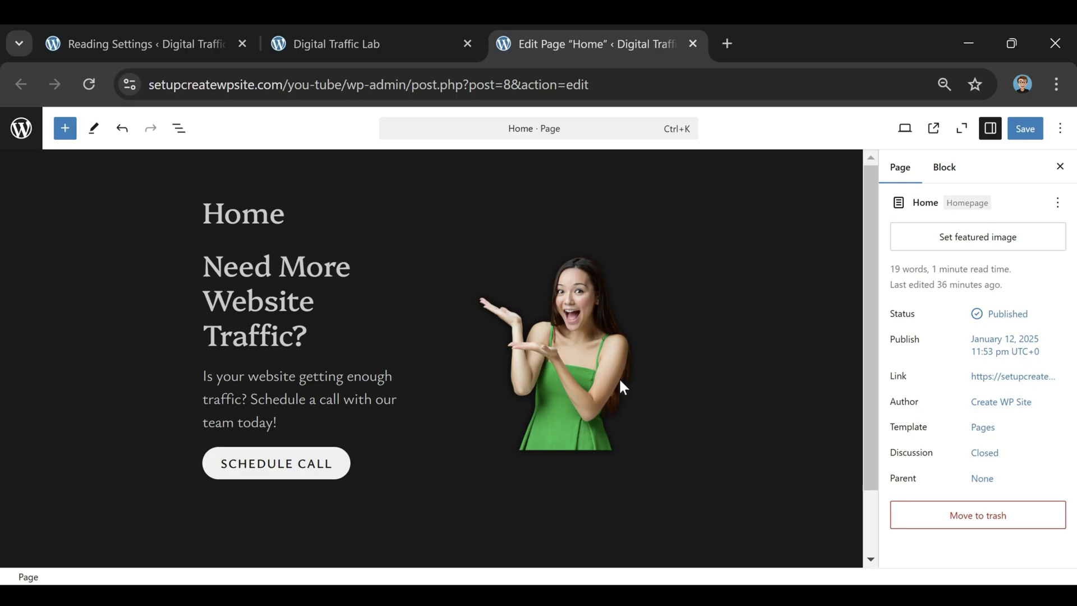
# - Align the hero Columns block vertically to the middle, keeping its width alignment at None, and save the Home page
pyautogui.click(358, 267)
pyautogui.click(396, 463)
pyautogui.click(383, 489)
pyautogui.press('BackSpace')
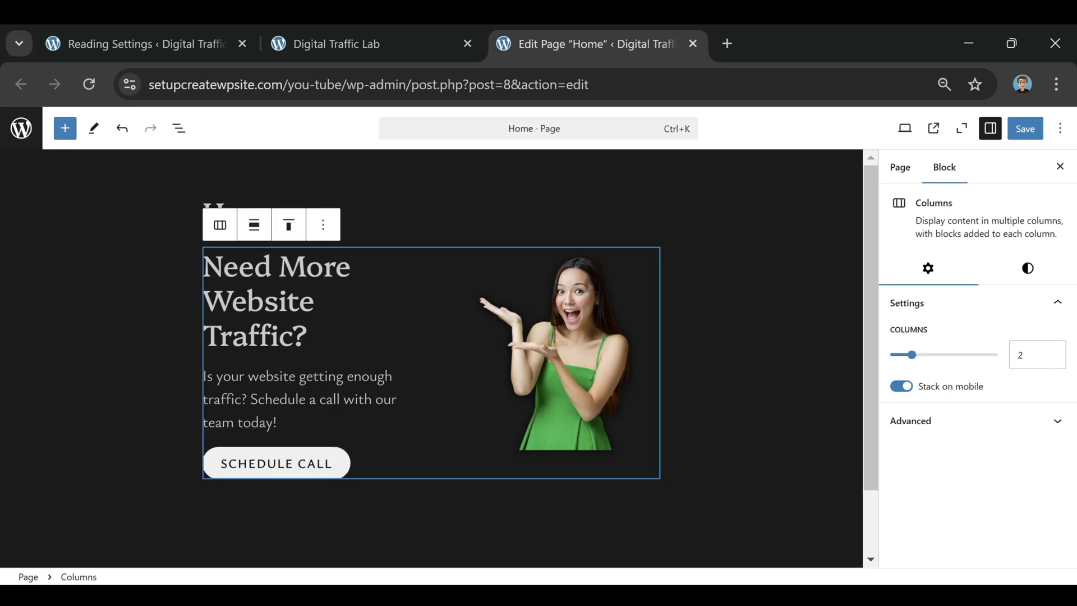
pyautogui.click(258, 230)
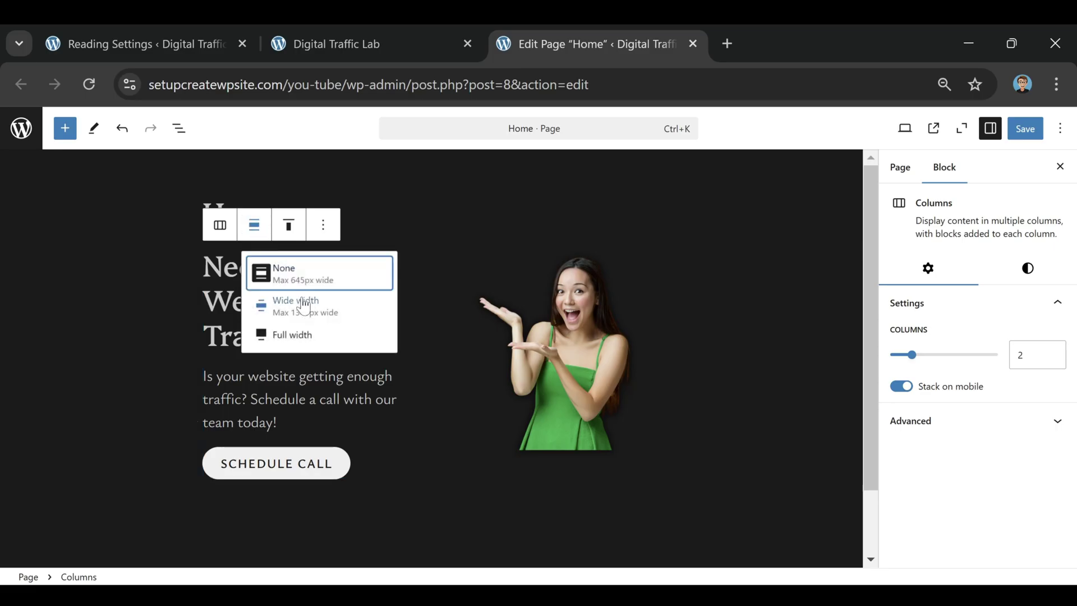
pyautogui.click(303, 276)
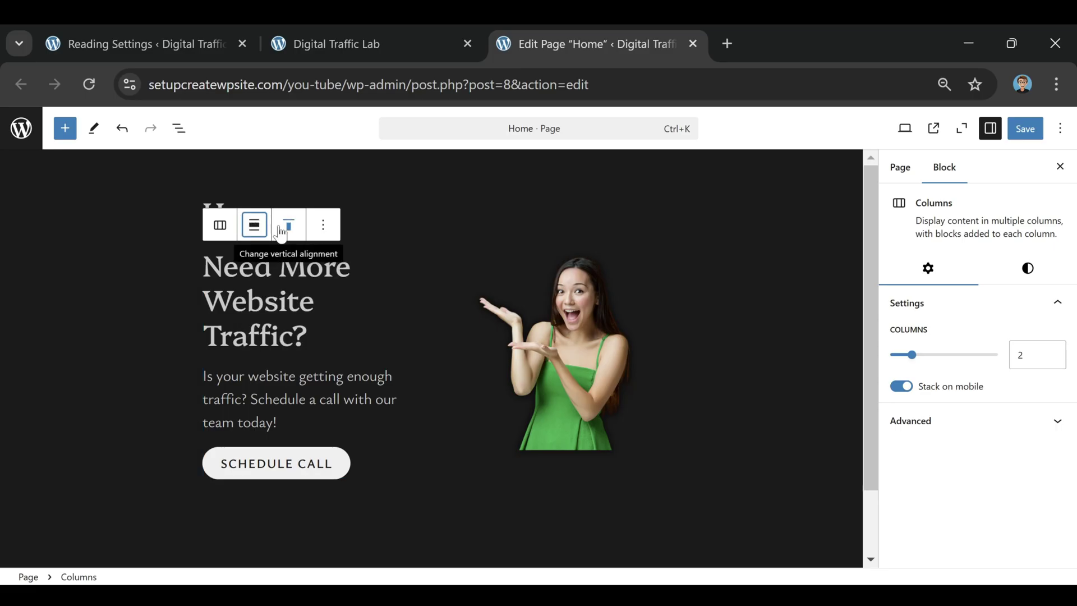
pyautogui.click(289, 230)
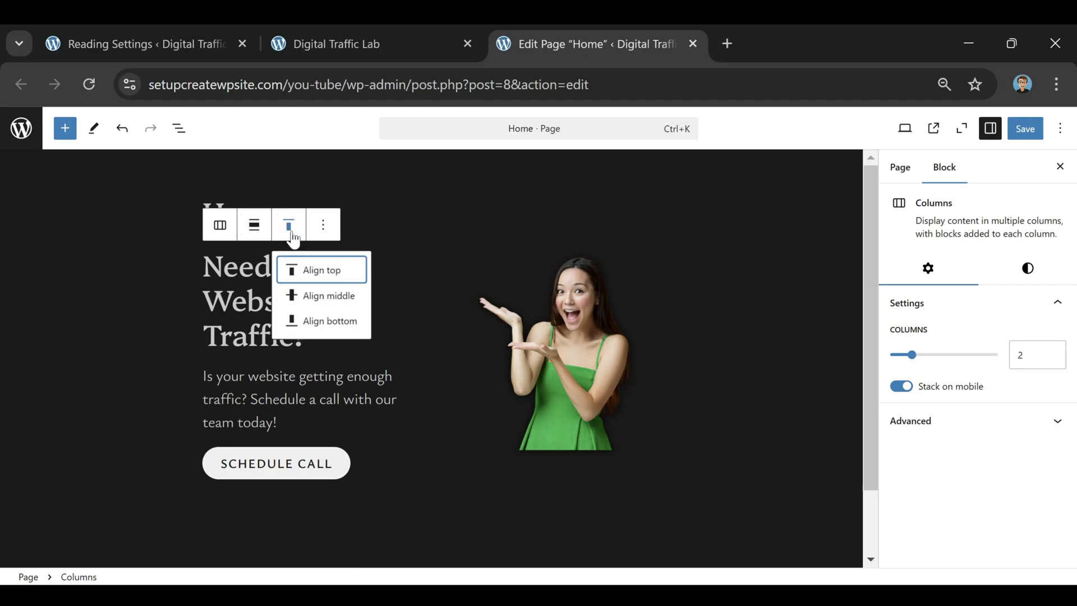
pyautogui.click(329, 298)
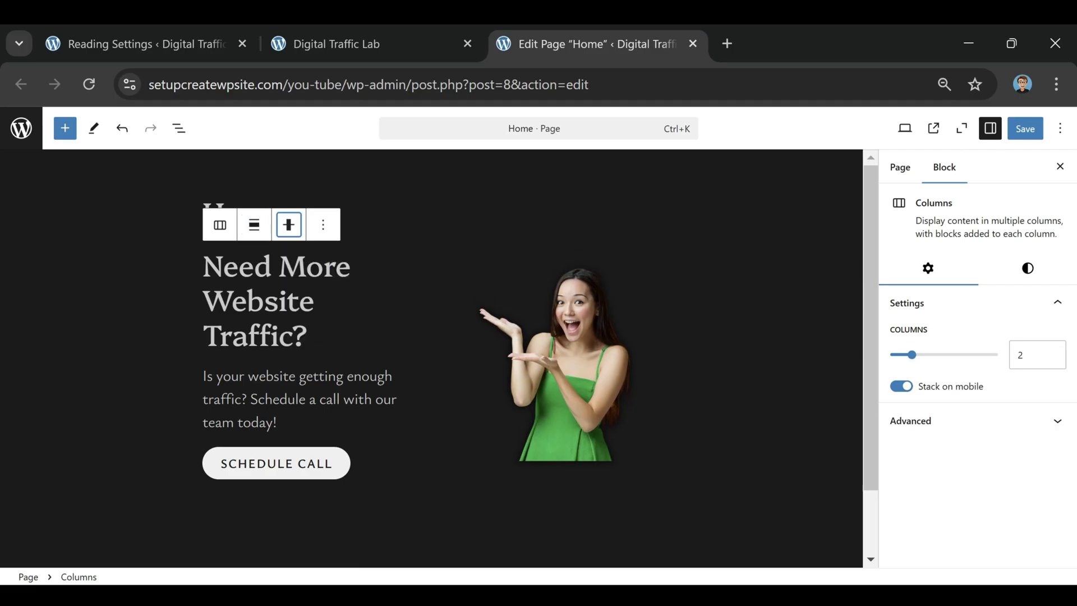
pyautogui.click(642, 312)
pyautogui.click(1016, 134)
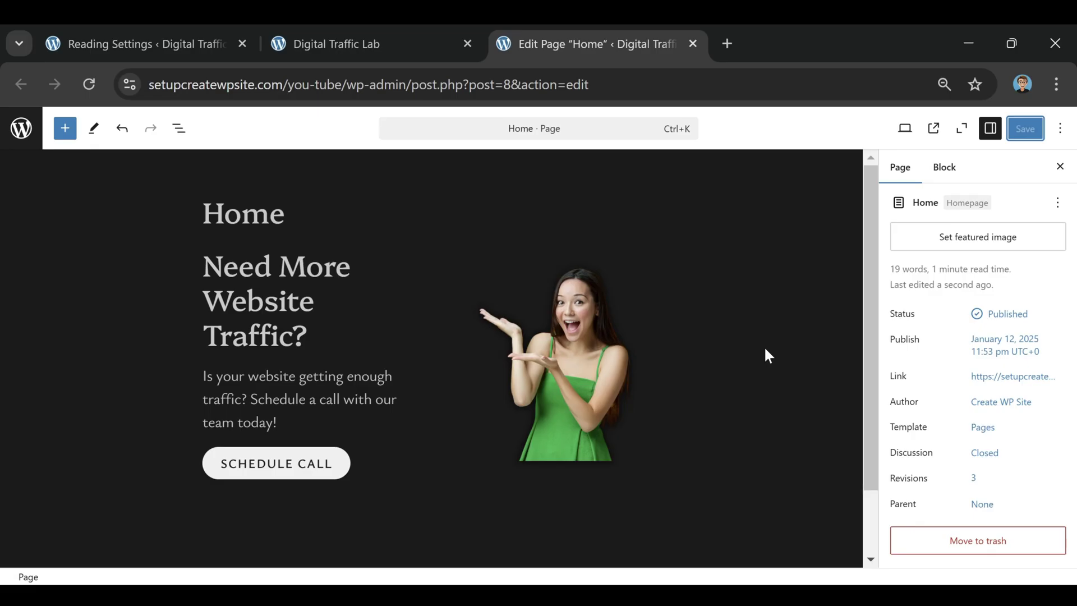
# - Reload the live Digital Traffic Lab homepage and review the hero section from header to footer
pyautogui.click(357, 33)
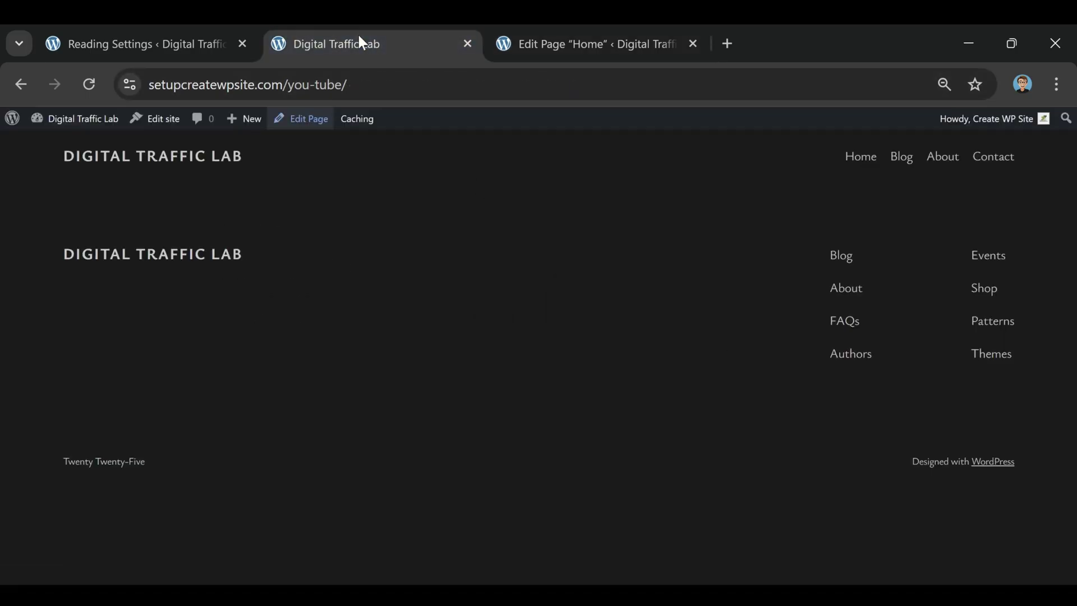
pyautogui.click(89, 84)
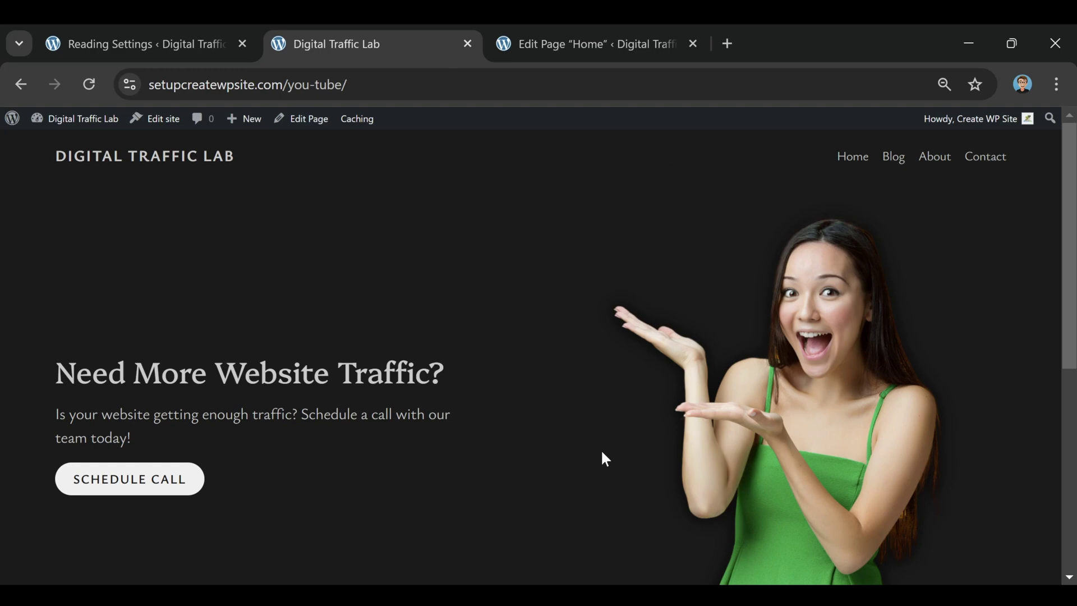
pyautogui.scroll(-7, 604, 459)
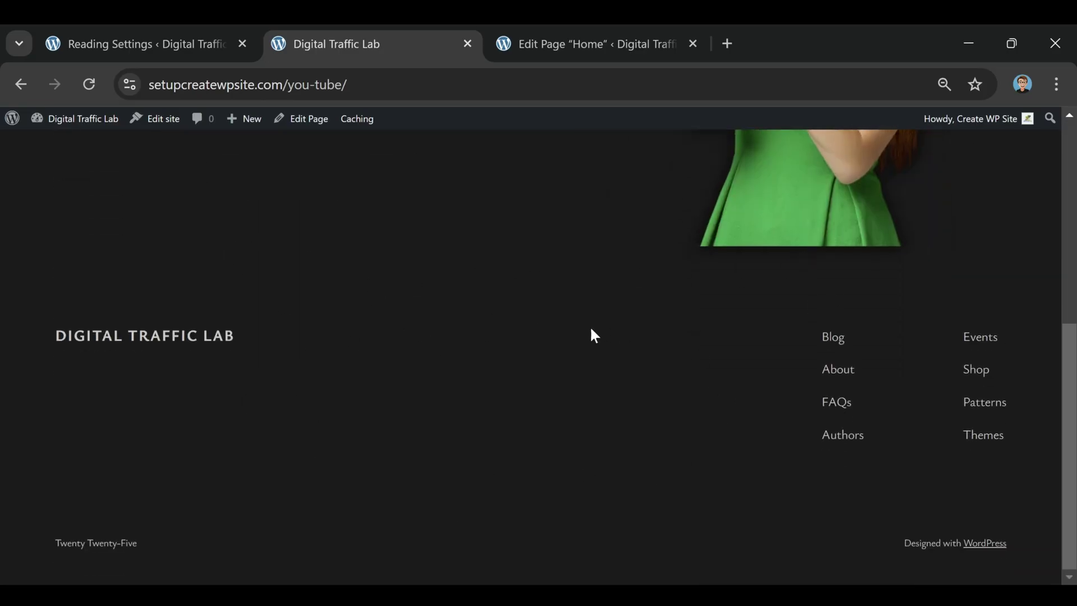
pyautogui.scroll(7, 533, 416)
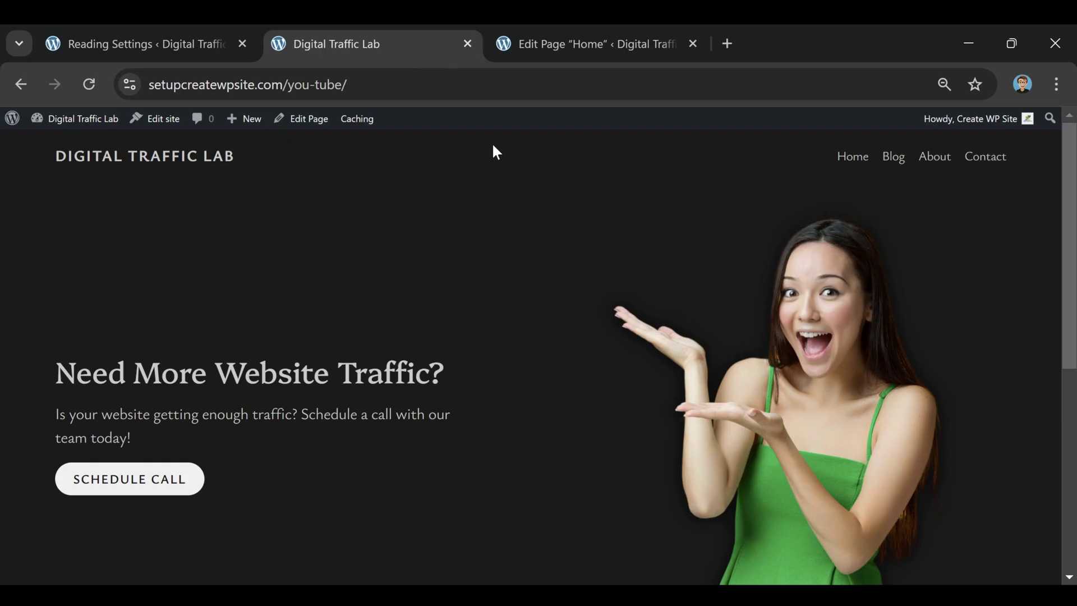
pyautogui.scroll(-6, 561, 317)
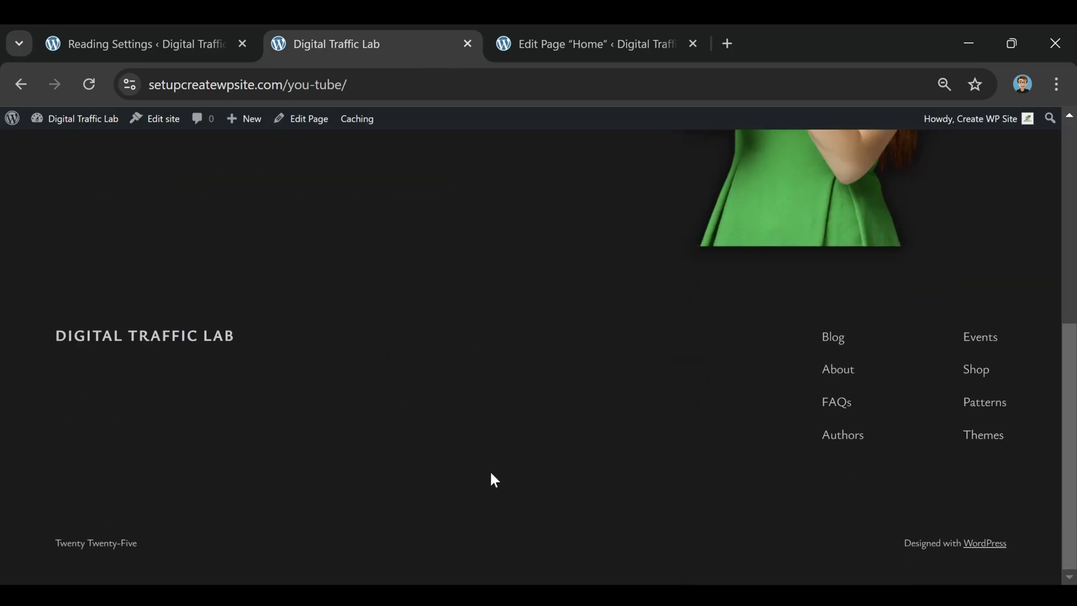
pyautogui.scroll(6, 486, 480)
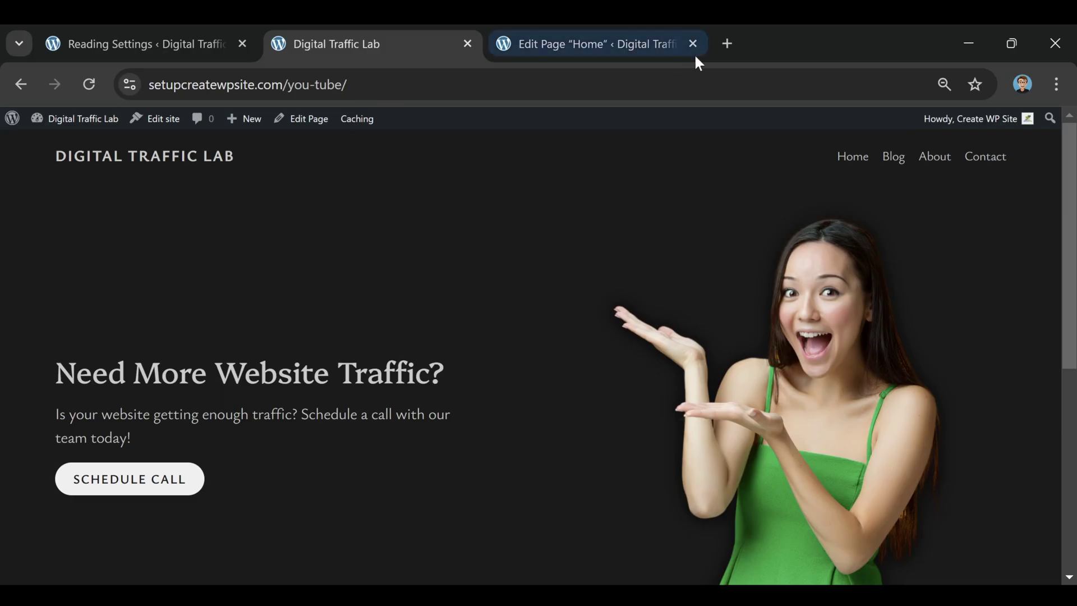
# - Close the Home page editor and open the site editor for the Front Page template in a new tab
pyautogui.click(694, 44)
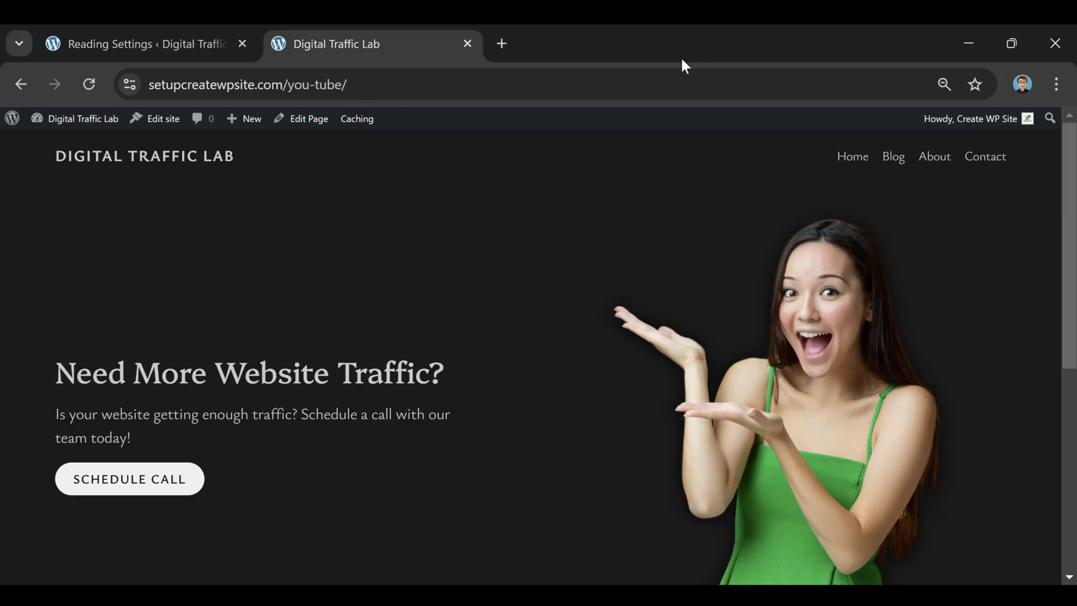
pyautogui.rightClick(152, 134)
pyautogui.click(213, 148)
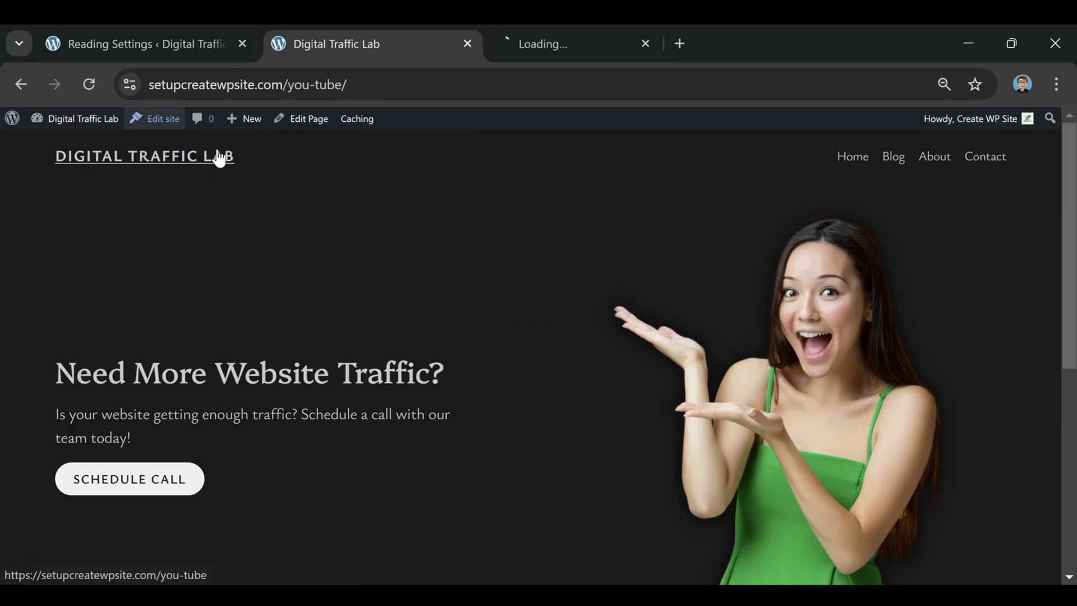
pyautogui.click(593, 49)
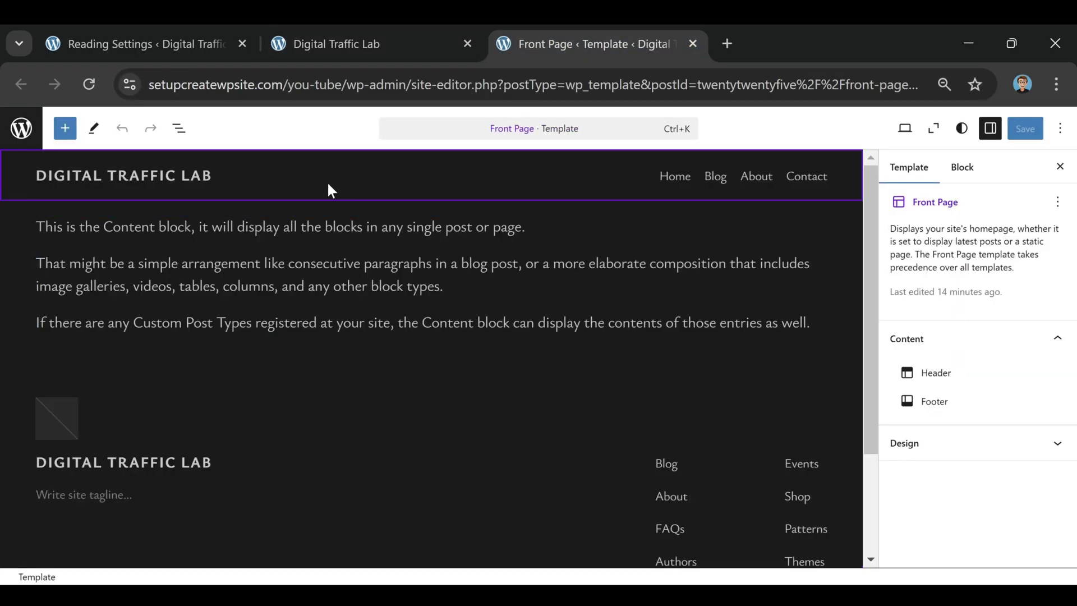
# - Select the header's Row block that holds the site title and navigation, and open its style settings
pyautogui.click(305, 162)
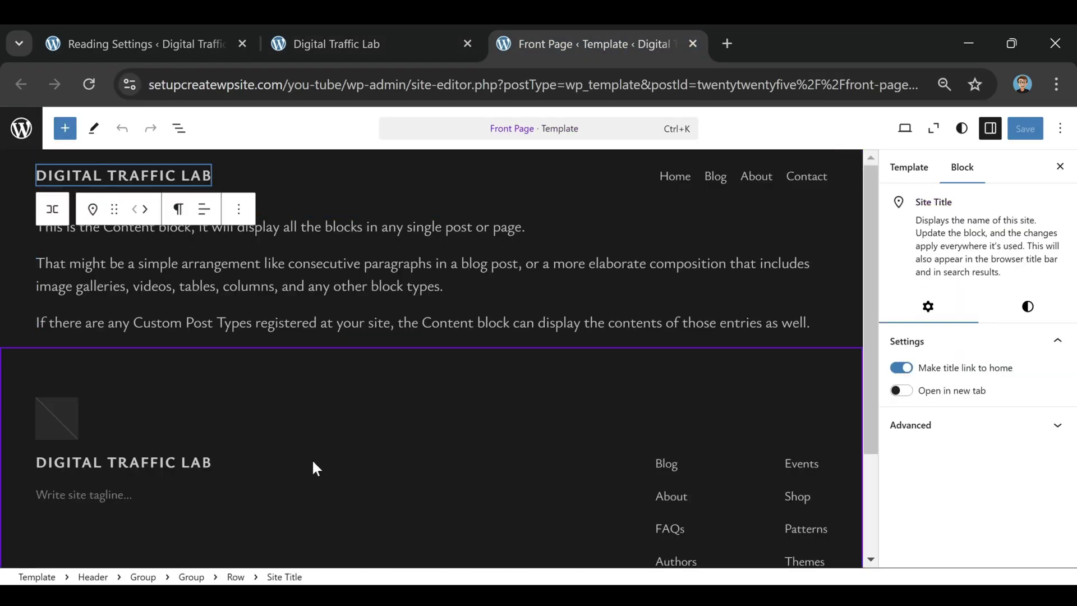
pyautogui.click(316, 398)
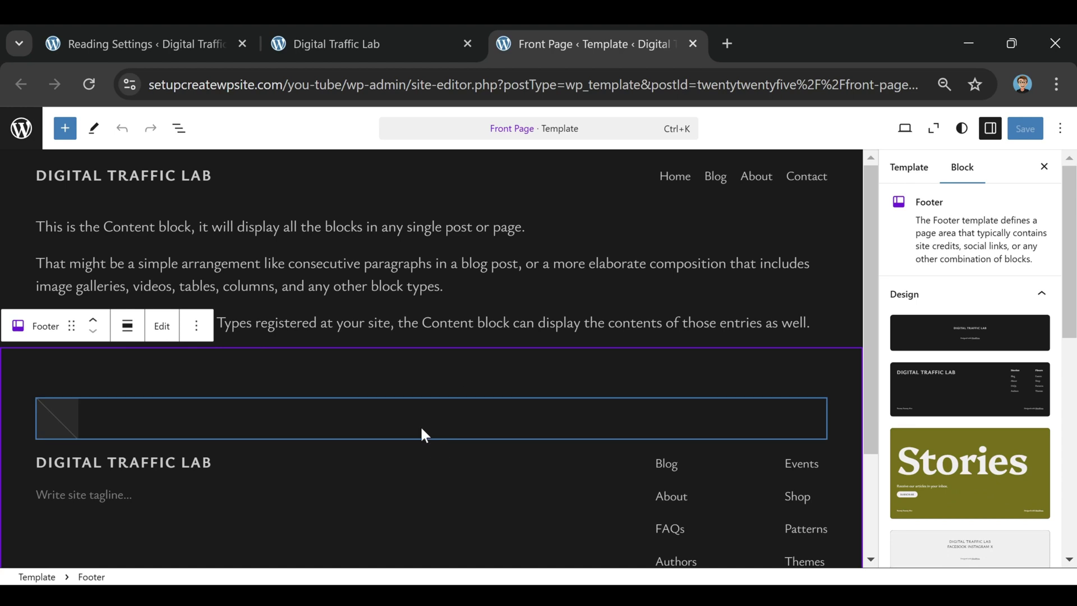
pyautogui.click(314, 171)
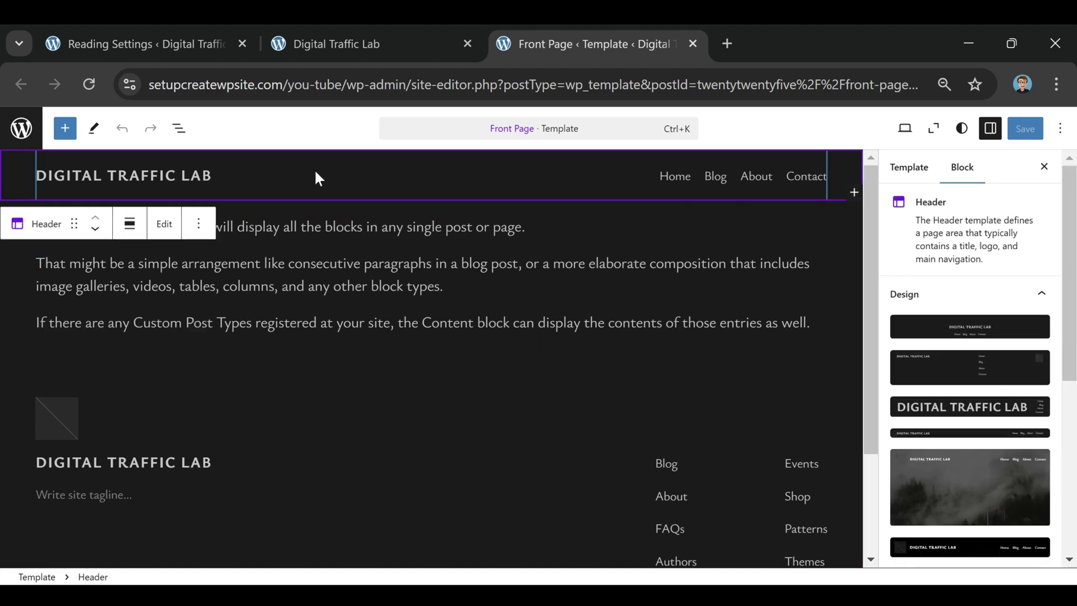
pyautogui.click(920, 169)
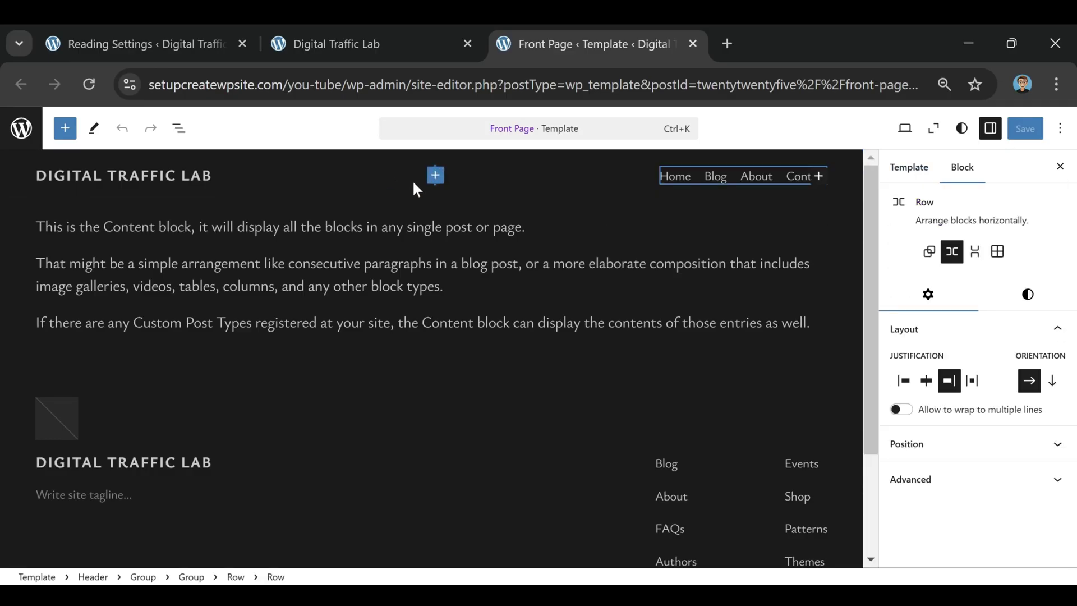
pyautogui.click(373, 186)
pyautogui.click(402, 189)
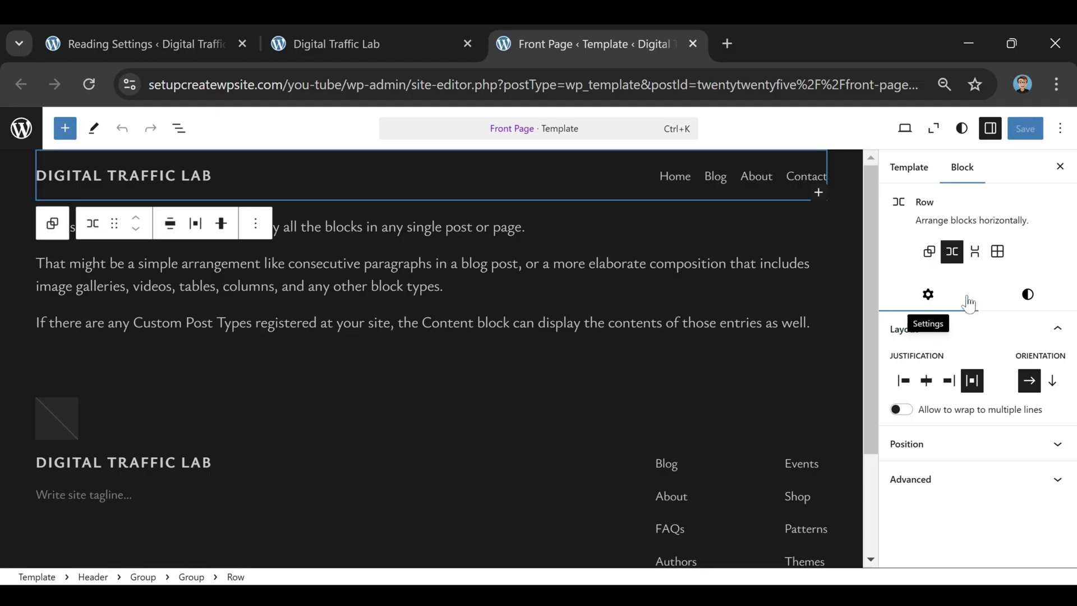
pyautogui.click(1025, 301)
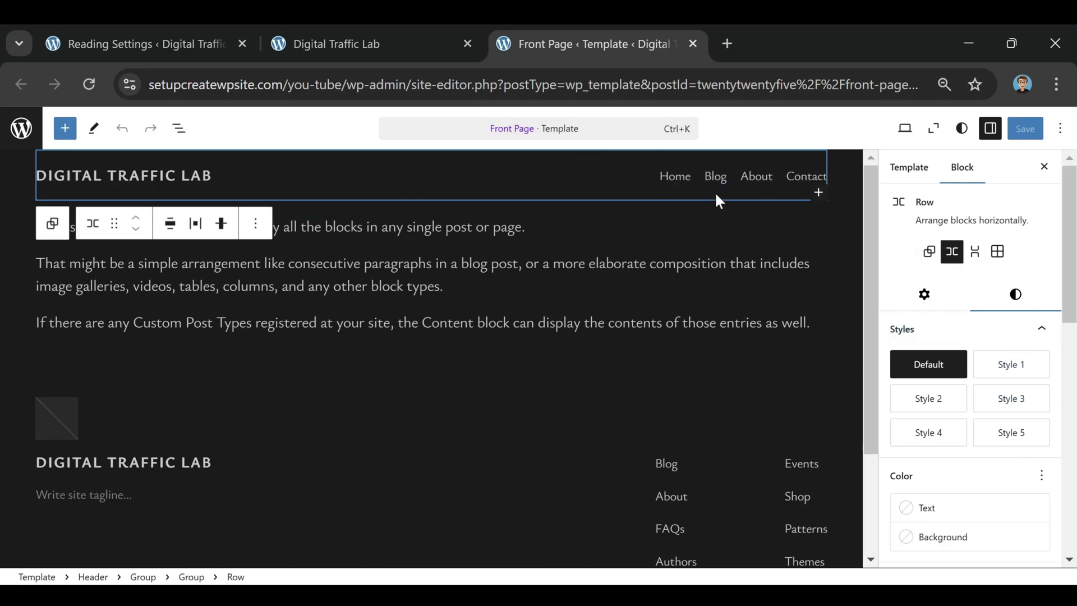
# - Try Style 1 to Style 5 on the header's Row block and return it to the Default style
pyautogui.click(1013, 374)
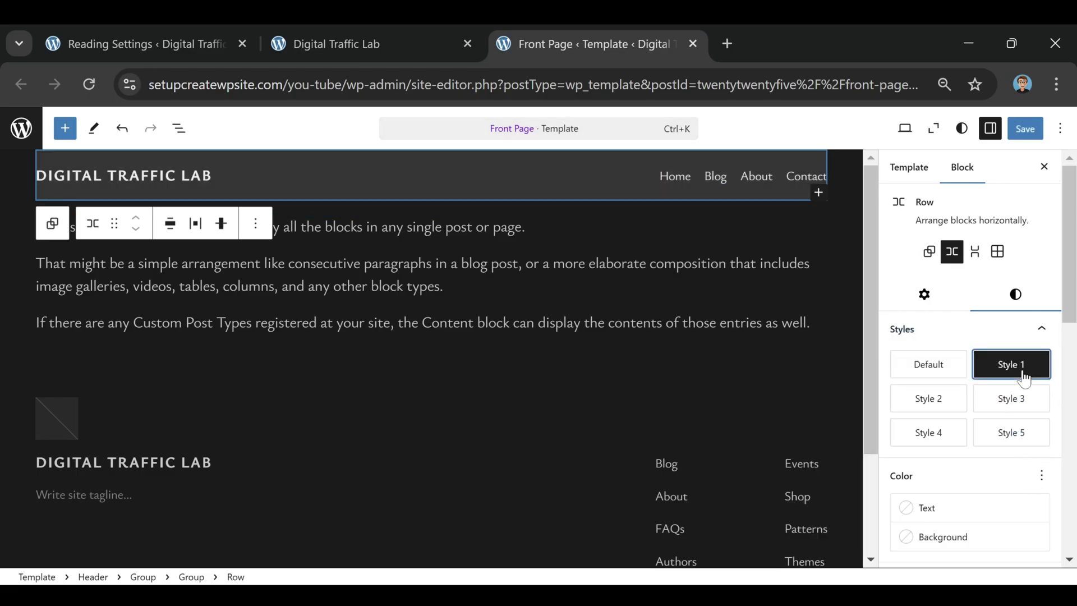
pyautogui.click(939, 399)
pyautogui.click(990, 403)
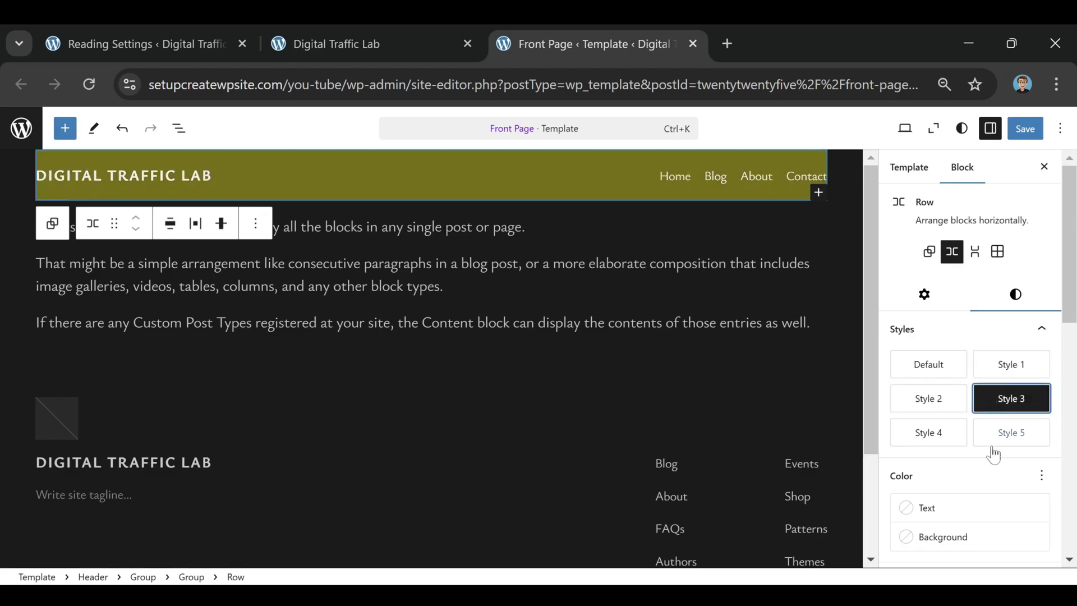
pyautogui.click(991, 443)
pyautogui.click(931, 441)
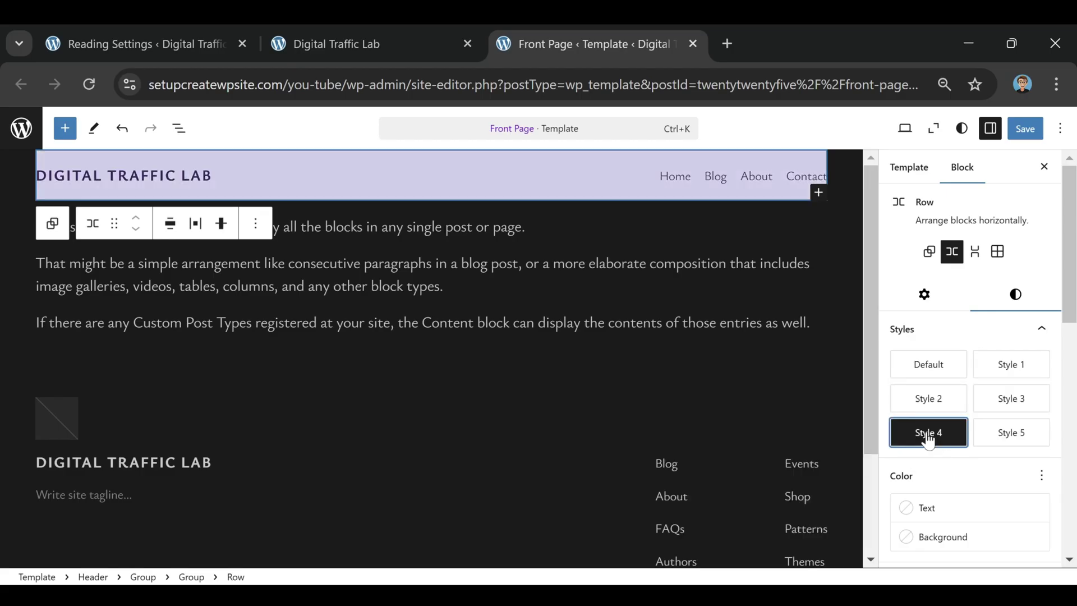
pyautogui.click(918, 368)
# - Set the header row's spacing to XX-Large horizontal padding, Small vertical margin and Tiny vertical padding
pyautogui.scroll(-5, 953, 366)
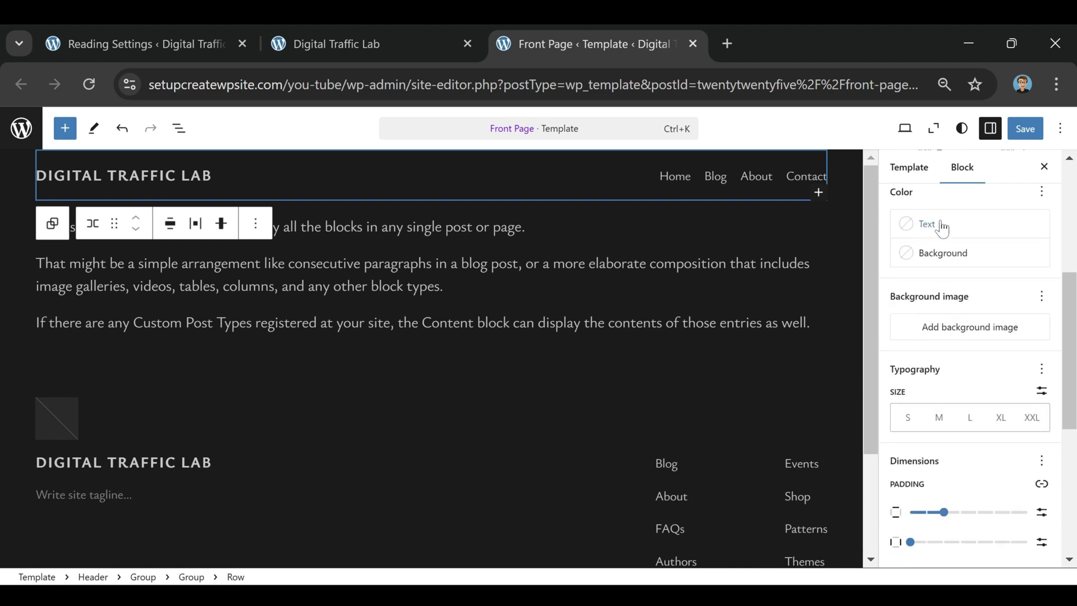
pyautogui.scroll(-2, 987, 264)
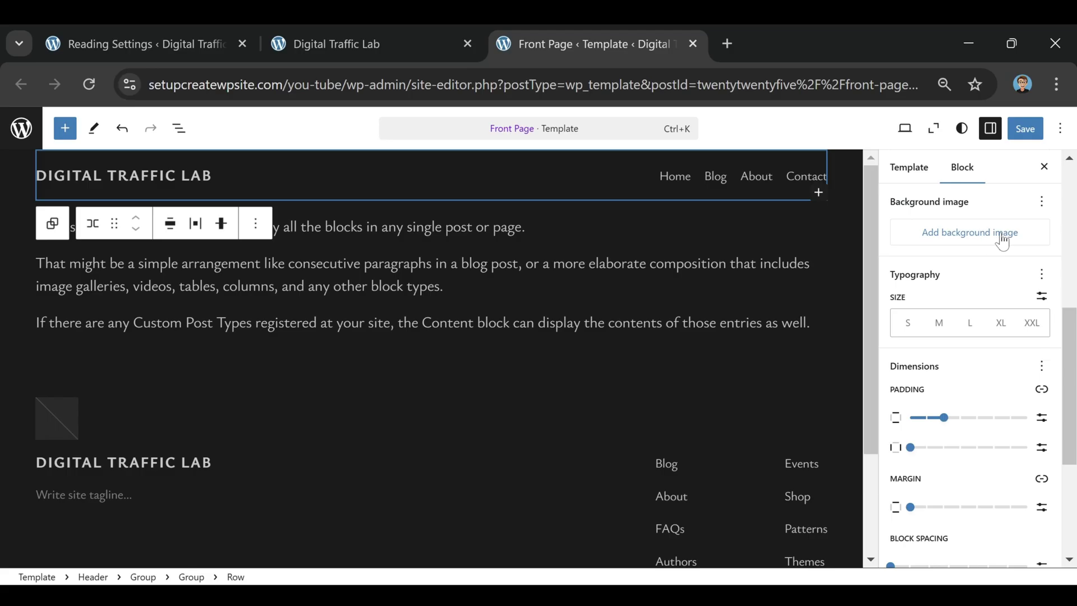
pyautogui.scroll(-4, 990, 243)
pyautogui.scroll(2, 959, 315)
pyautogui.moveTo(941, 340)
pyautogui.mouseDown()
pyautogui.moveTo(945, 325)
pyautogui.moveTo(992, 327)
pyautogui.moveTo(927, 342)
pyautogui.moveTo(960, 342)
pyautogui.mouseUp()
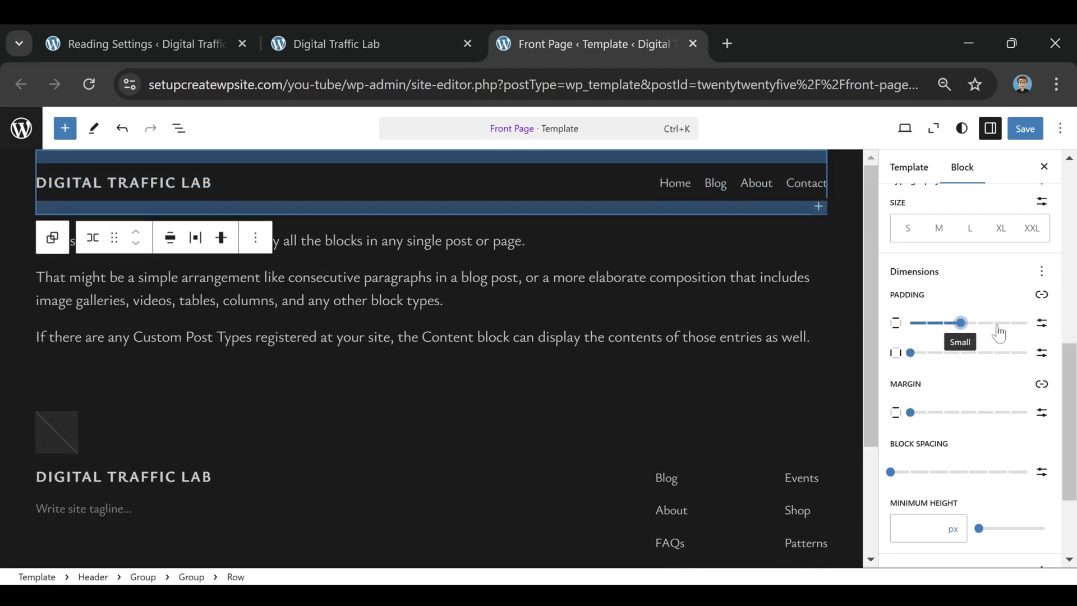
pyautogui.moveTo(959, 334)
pyautogui.mouseDown()
pyautogui.moveTo(946, 338)
pyautogui.moveTo(957, 336)
pyautogui.mouseUp()
pyautogui.moveTo(913, 359); pyautogui.dragTo(1043, 369)
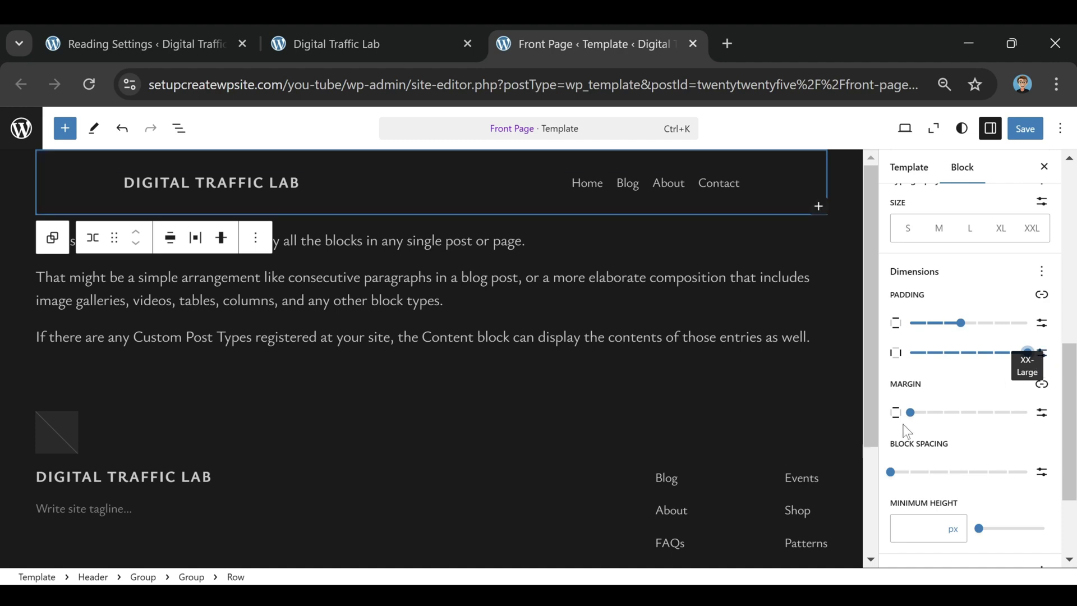
pyautogui.moveTo(911, 418); pyautogui.dragTo(956, 420)
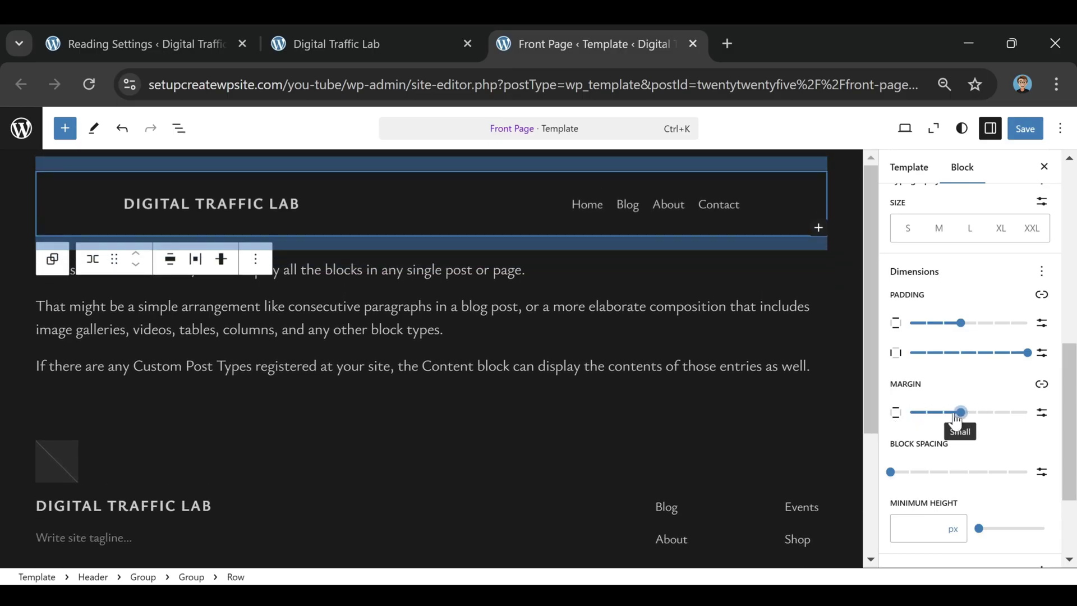
pyautogui.moveTo(960, 324); pyautogui.dragTo(929, 341)
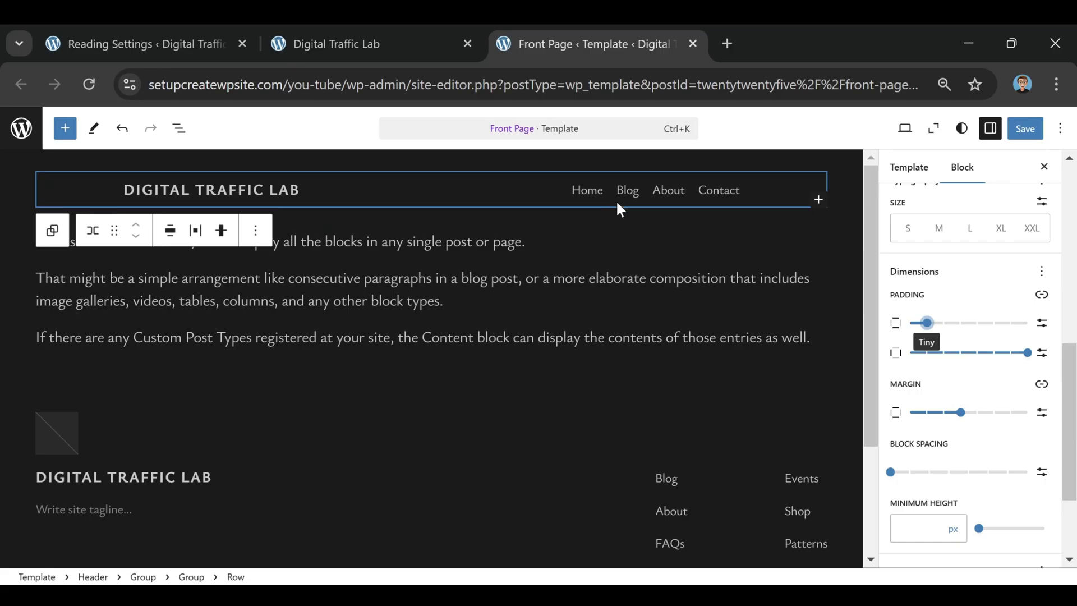
# - Try the Contrast, Accent 6, Accent 5 and Base theme colours on the header row's border
pyautogui.scroll(-2, 928, 399)
pyautogui.scroll(-1, 928, 399)
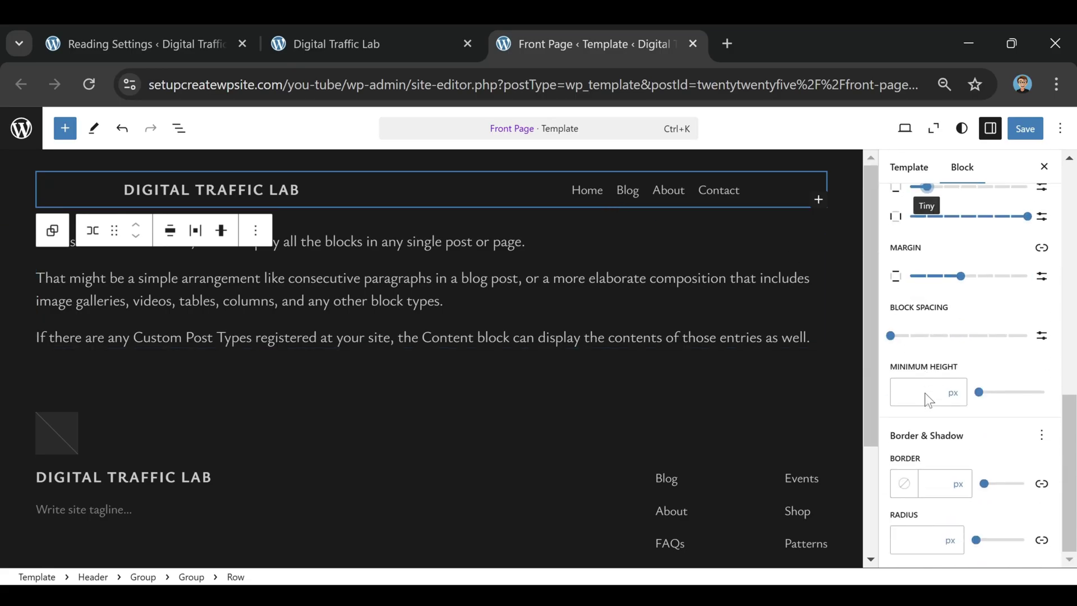
pyautogui.click(911, 487)
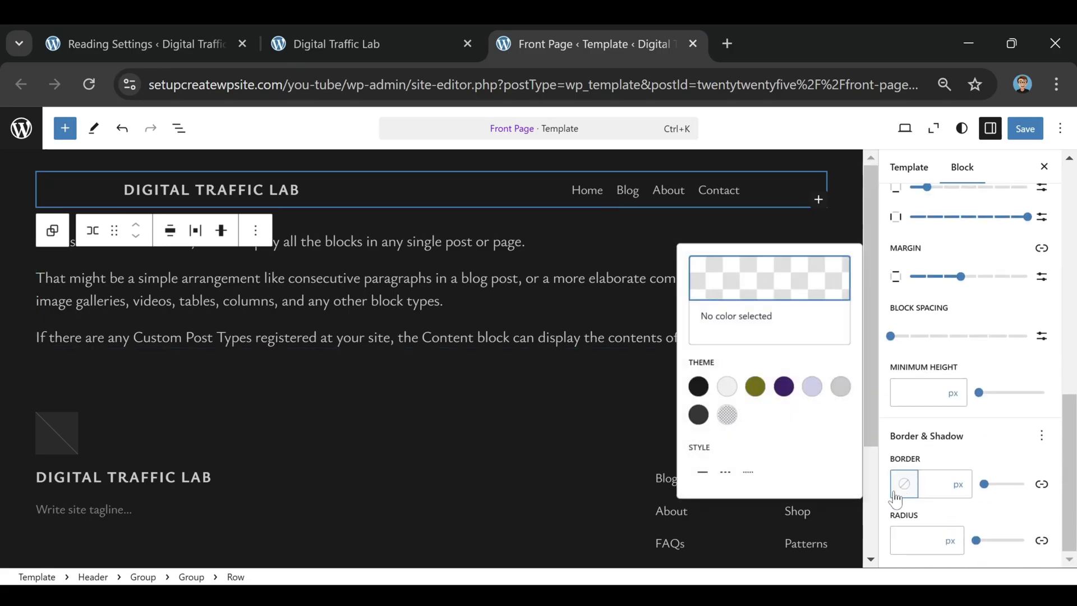
pyautogui.click(727, 389)
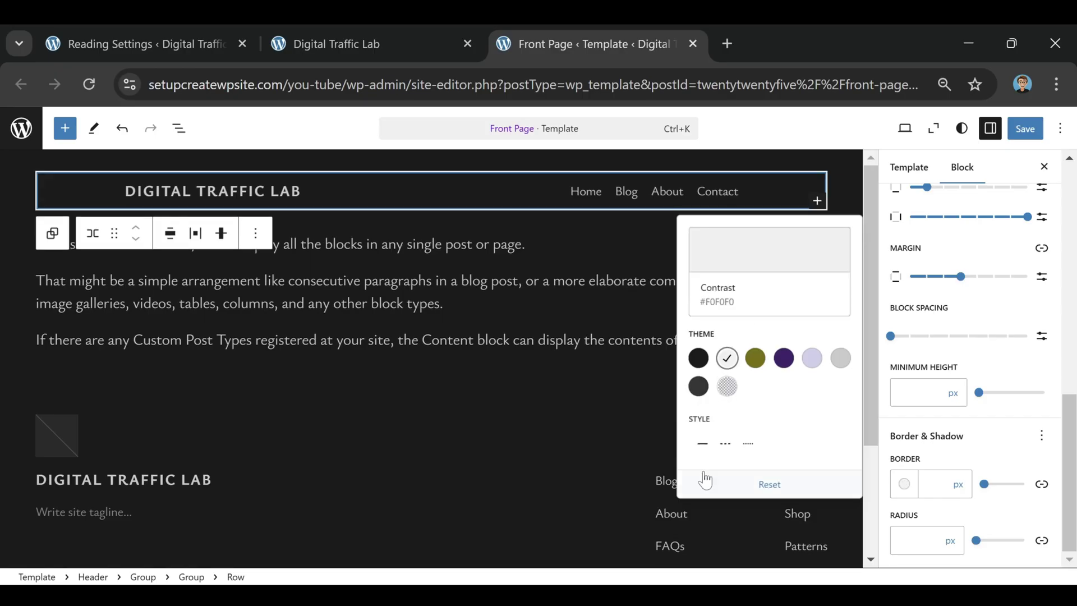
pyautogui.click(726, 387)
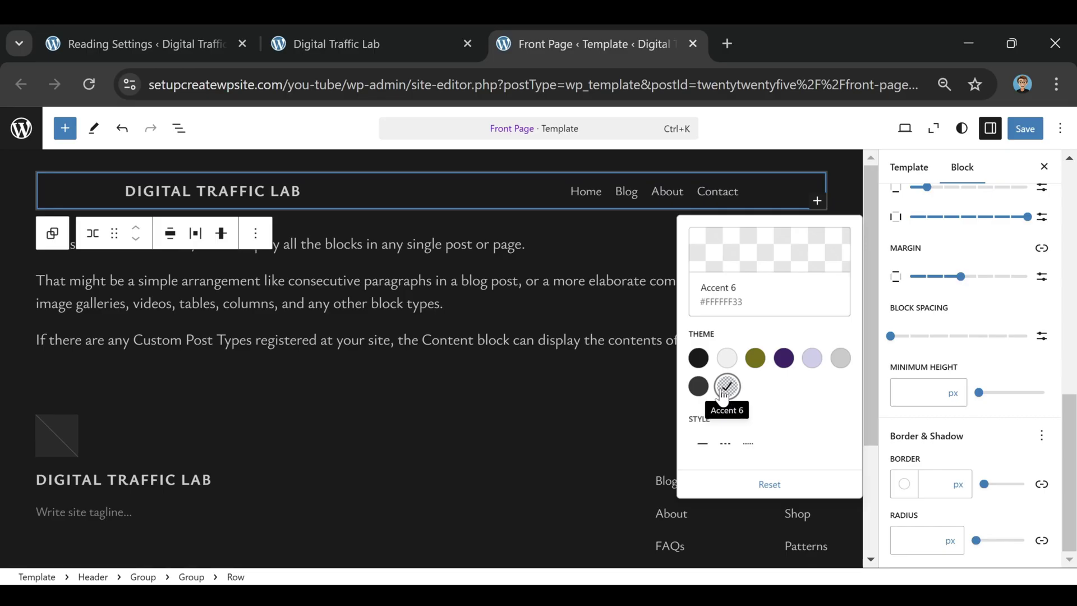
pyautogui.click(699, 387)
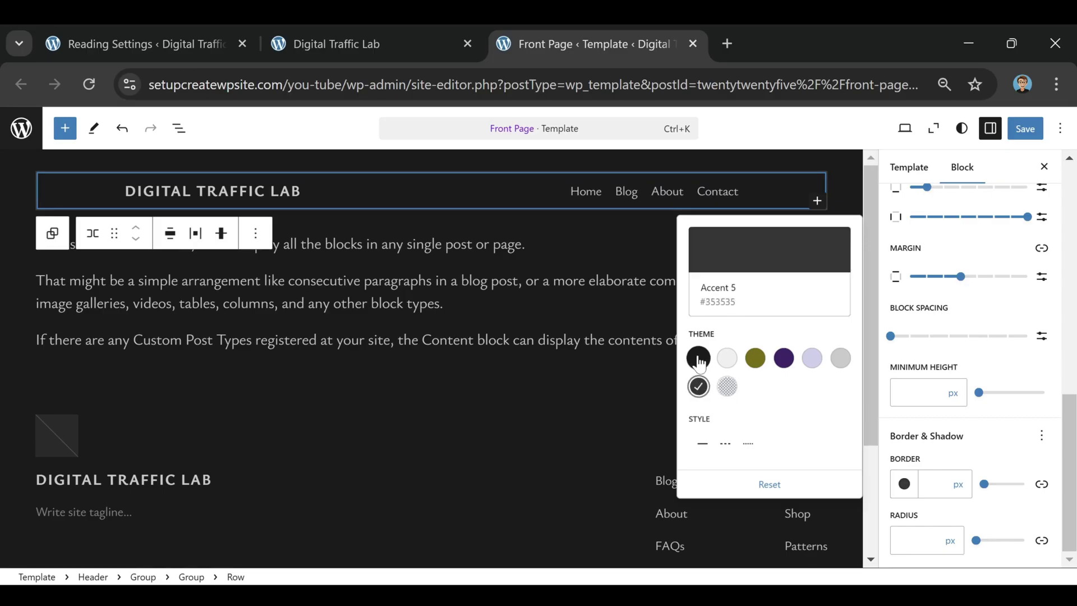
pyautogui.click(699, 359)
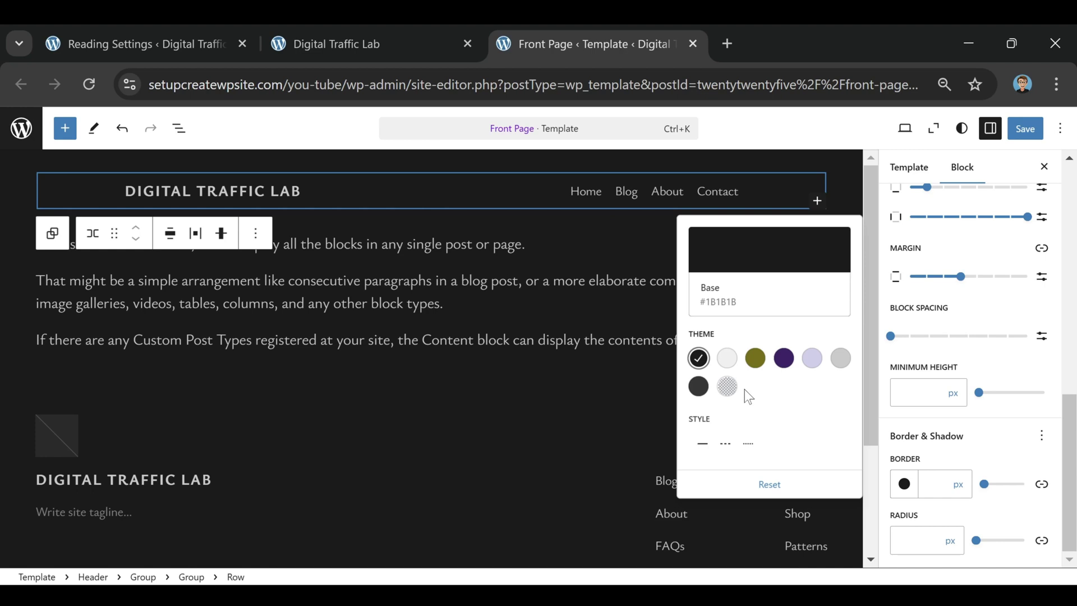
pyautogui.click(699, 387)
pyautogui.click(698, 359)
pyautogui.click(729, 393)
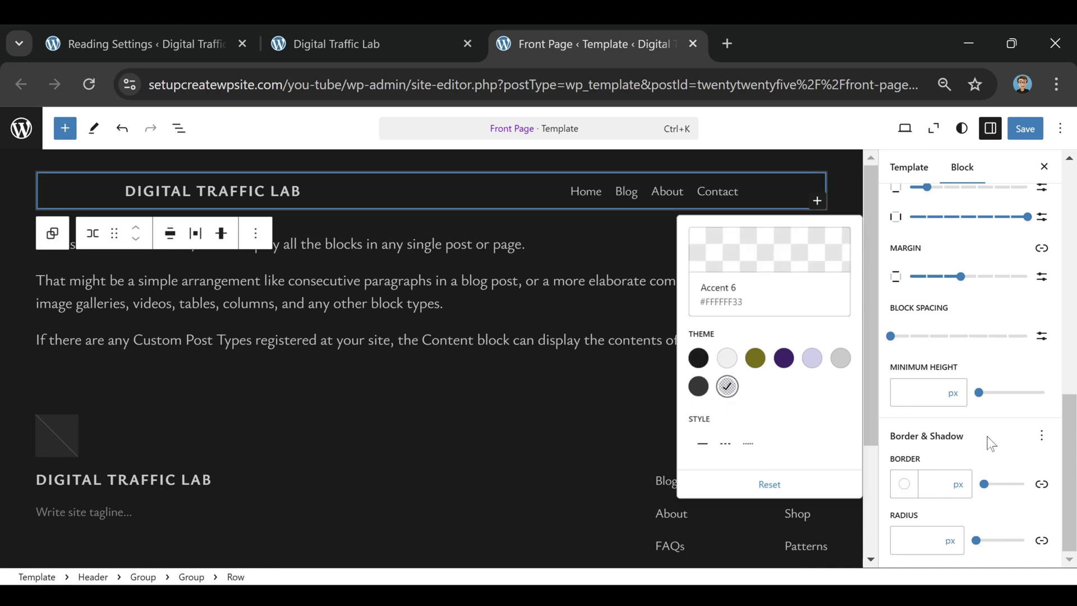
# - Set the header row's border width to 26 px and save the Front Page template
pyautogui.moveTo(986, 483); pyautogui.dragTo(996, 504)
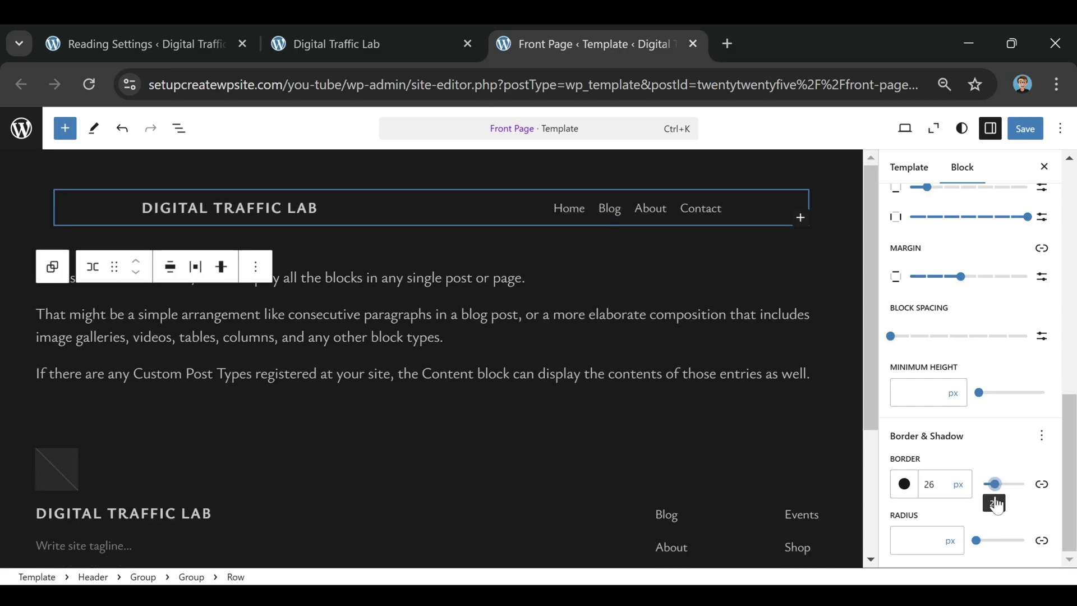
pyautogui.click(1024, 138)
pyautogui.click(1025, 130)
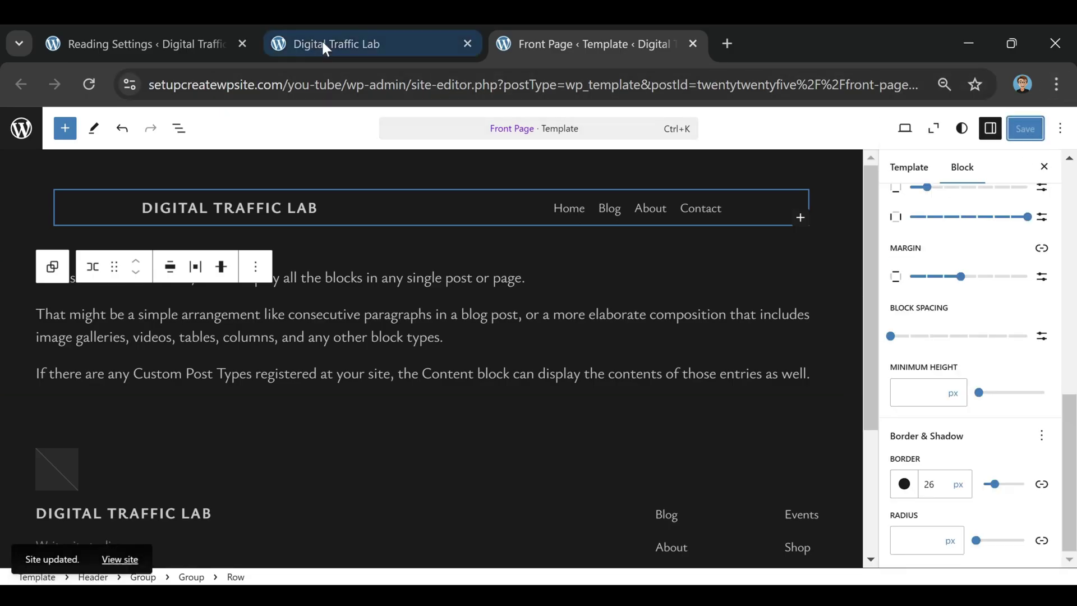
# - Reload the live front page to check the header's spacing after the saved changes
pyautogui.click(325, 48)
pyautogui.click(87, 86)
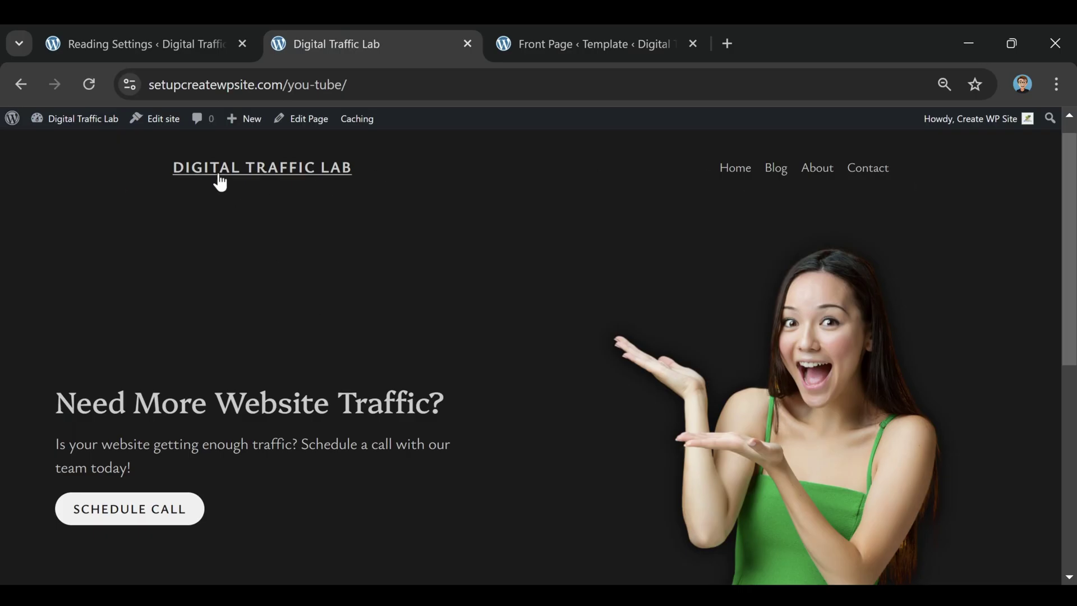
pyautogui.click(570, 45)
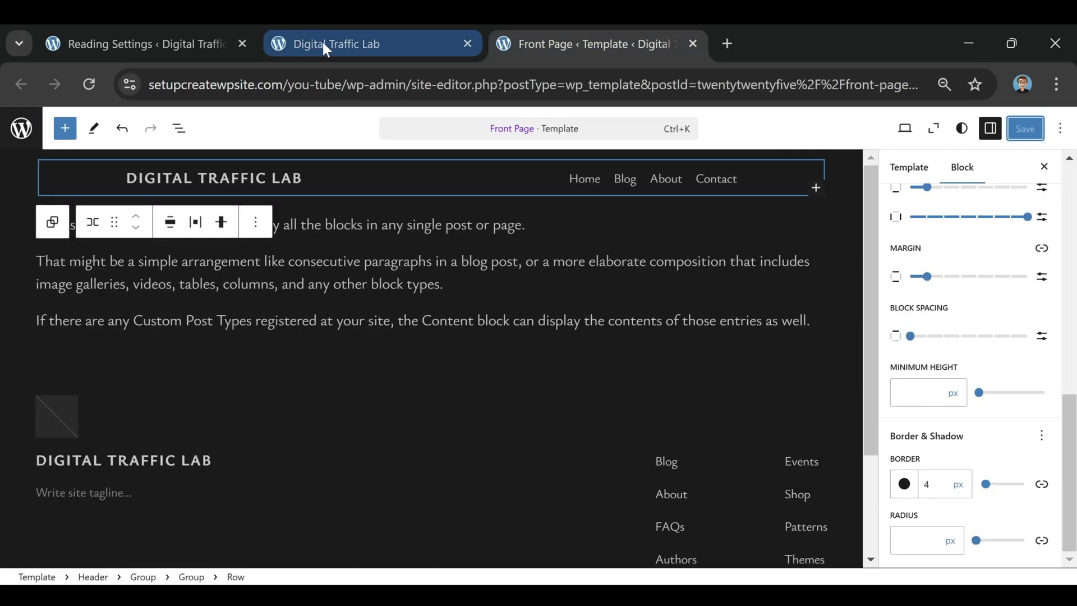
pyautogui.click(351, 39)
pyautogui.click(89, 84)
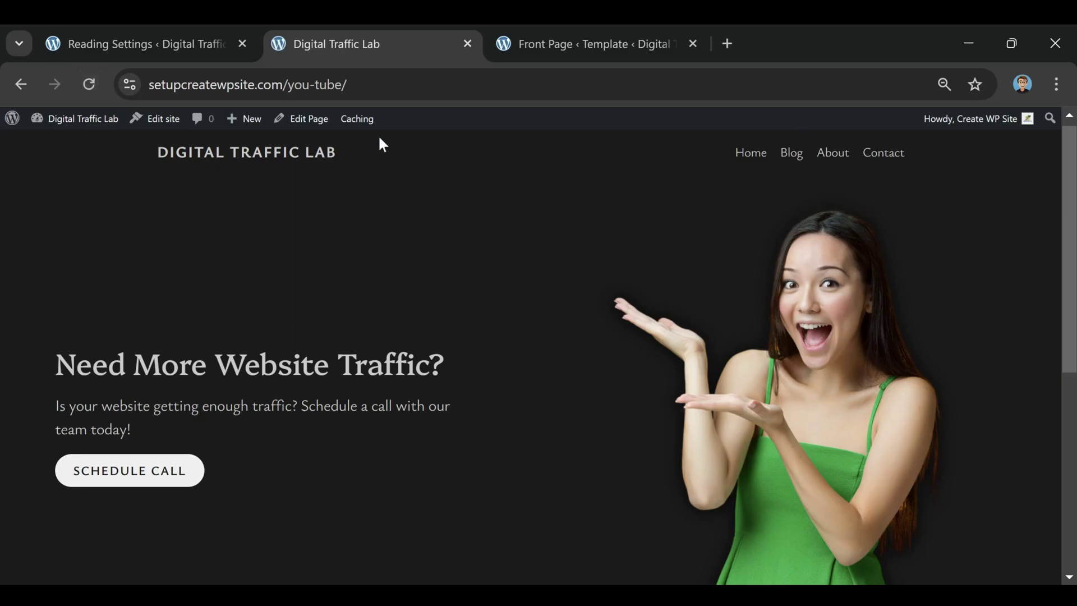
# - Return to the Front Page template and select its Footer template part
pyautogui.click(528, 33)
pyautogui.scroll(3, 953, 269)
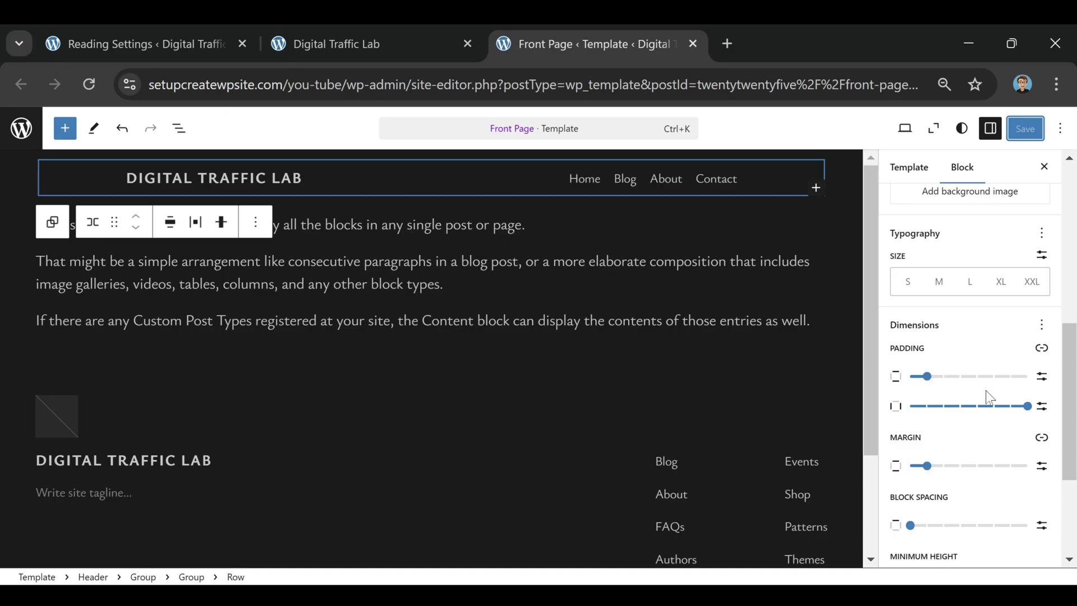
pyautogui.scroll(-2, 453, 405)
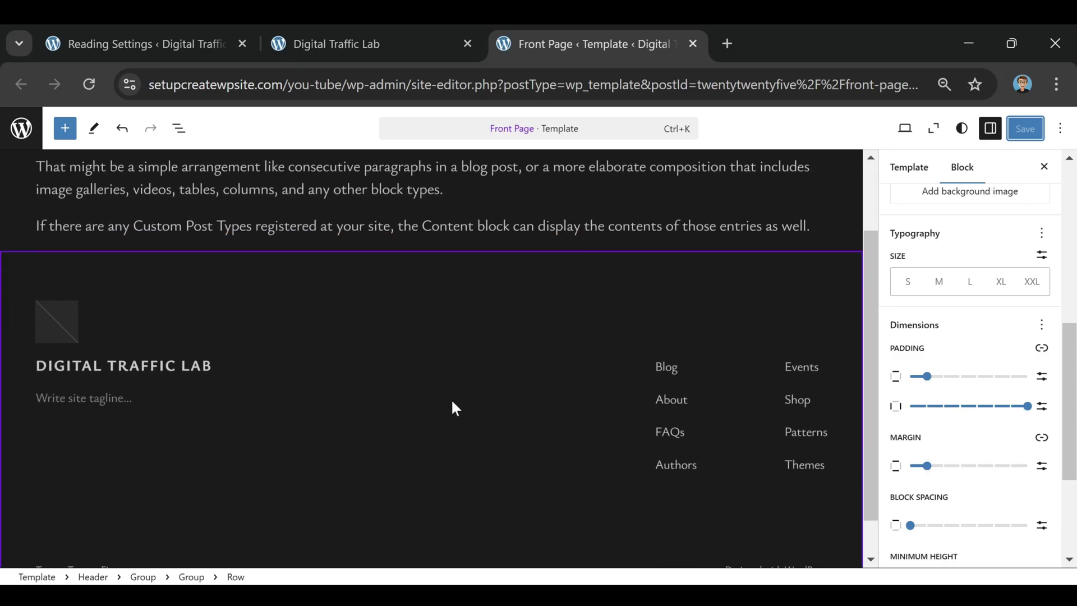
pyautogui.scroll(-1, 453, 405)
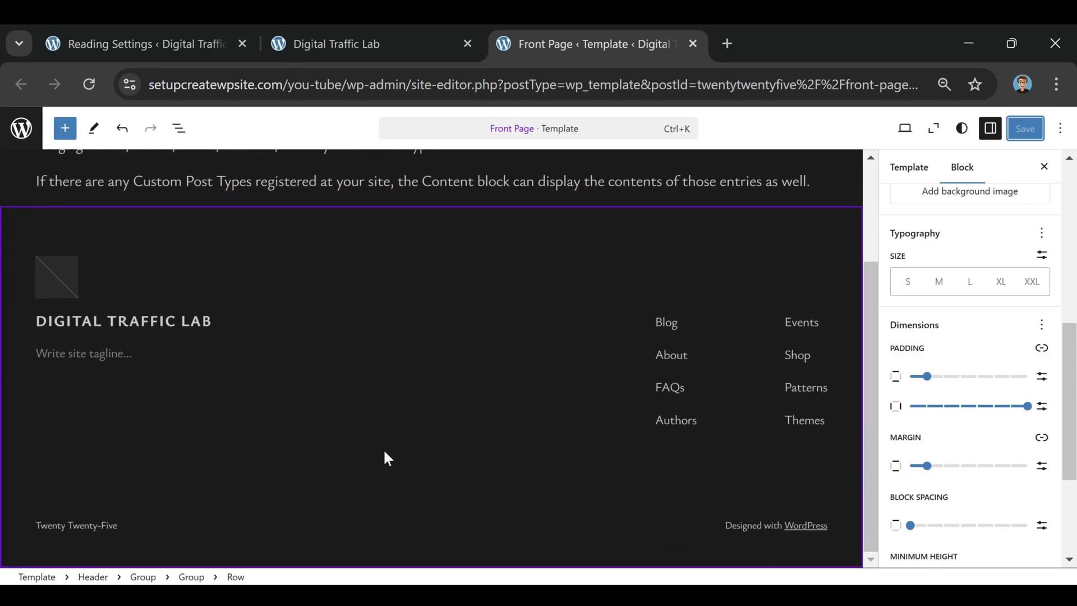
pyautogui.click(407, 252)
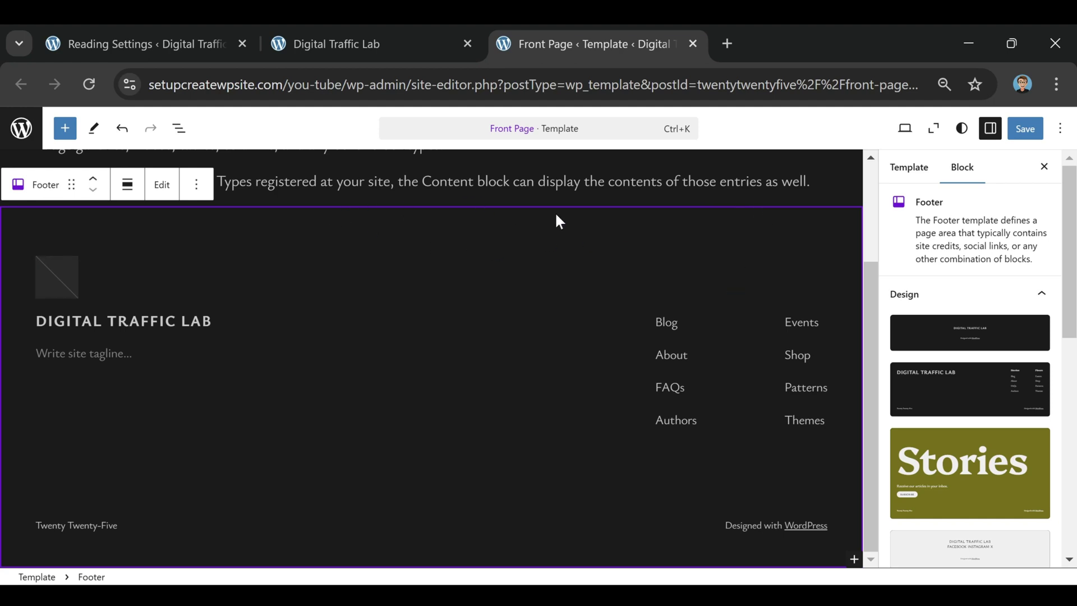
# - Try the slim footer designs with page links and with the site title, undoing each one
pyautogui.scroll(-10, 985, 355)
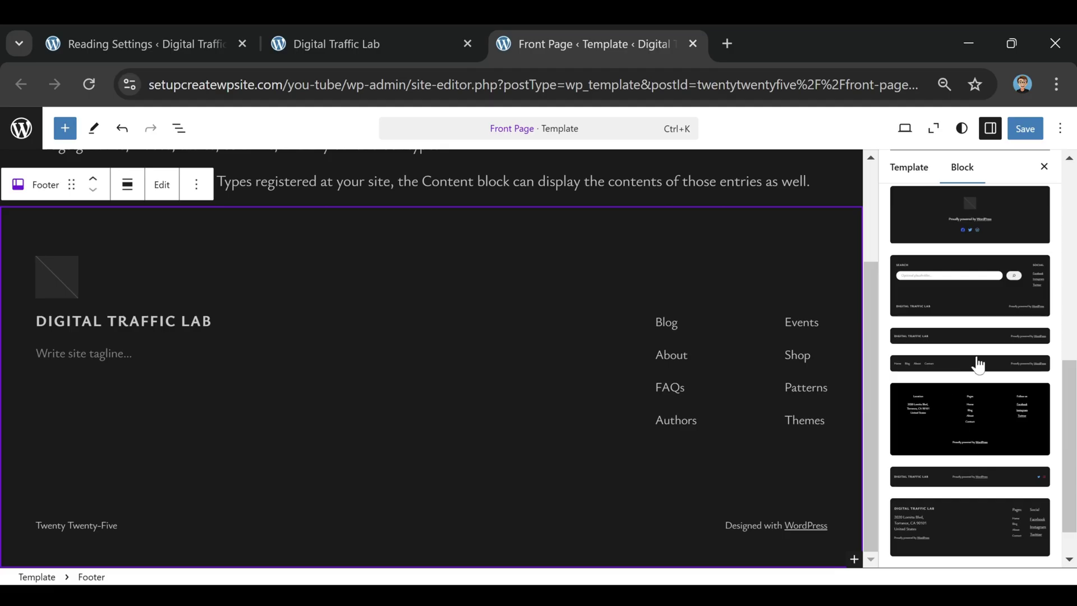
pyautogui.scroll(-1, 969, 328)
pyautogui.click(951, 324)
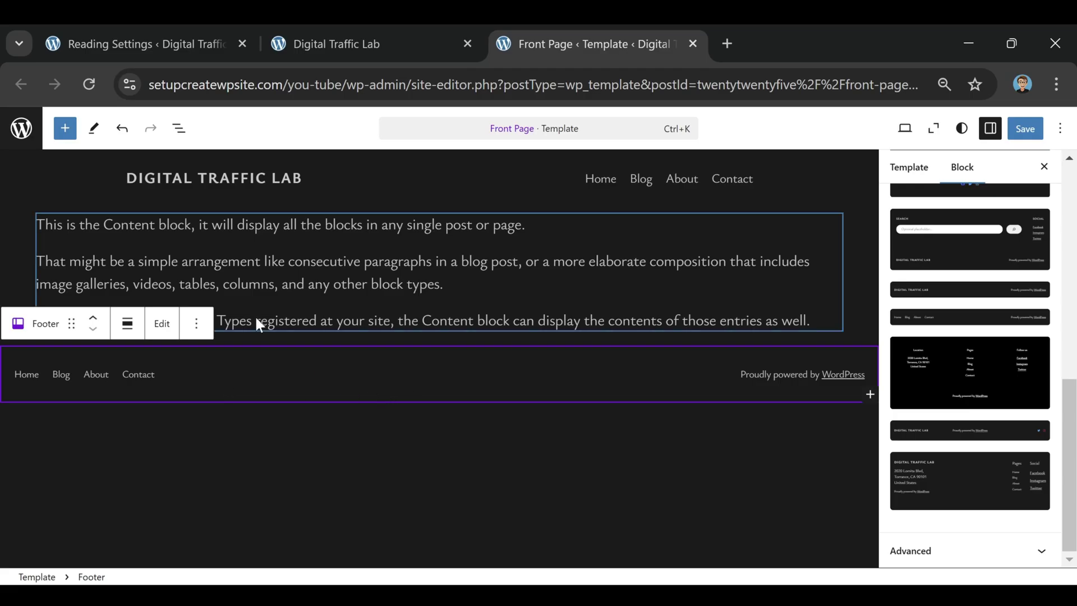
pyautogui.click(122, 130)
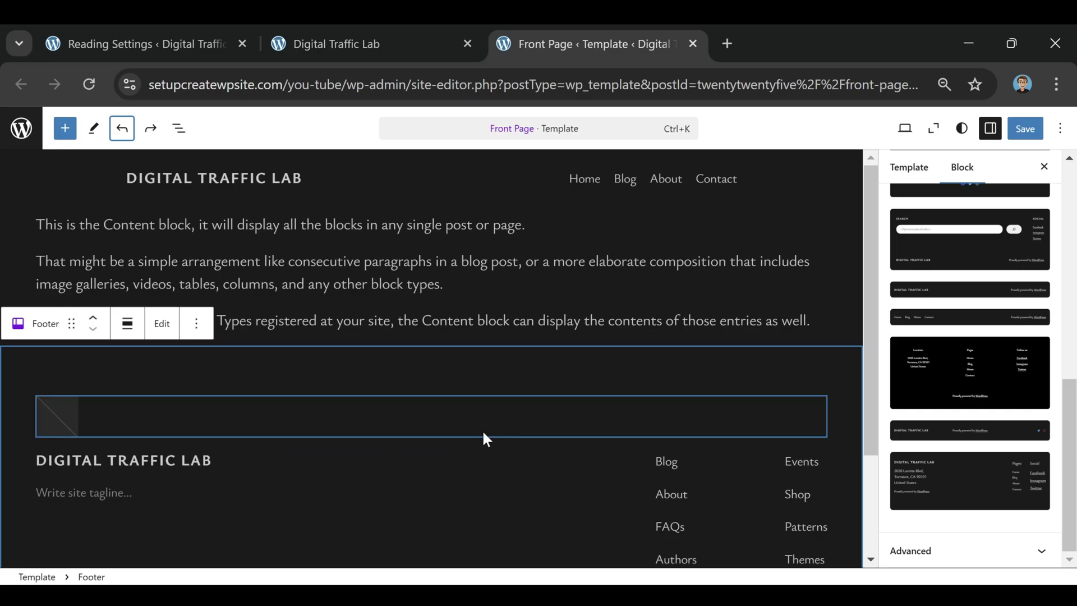
pyautogui.click(1005, 432)
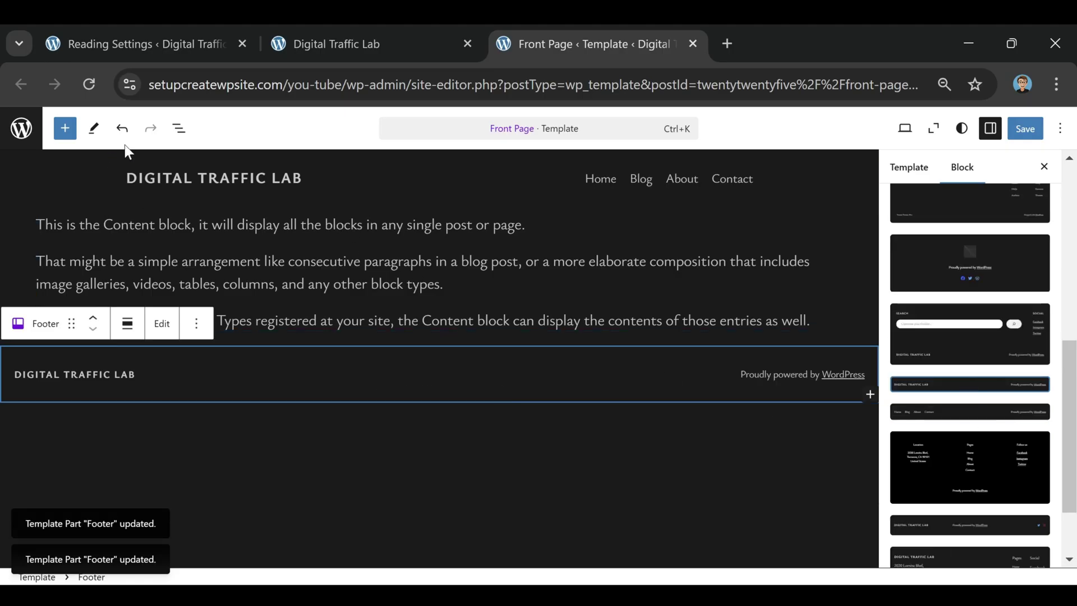
pyautogui.click(122, 129)
pyautogui.click(122, 130)
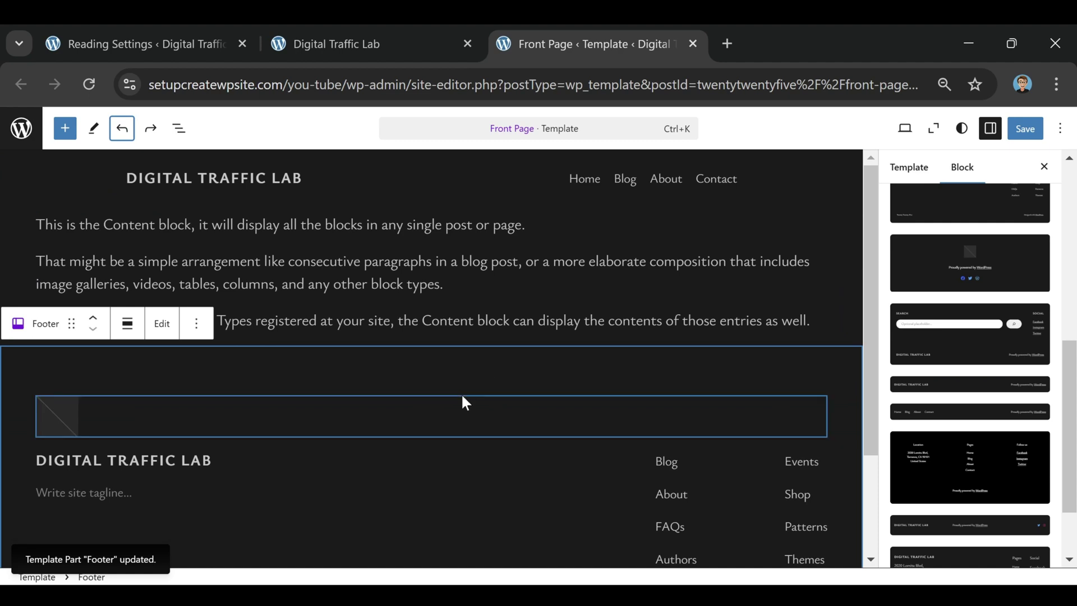
# - Replace the footer with the slim design showing the site title and WordPress credit, and save the template
pyautogui.click(953, 353)
pyautogui.click(944, 317)
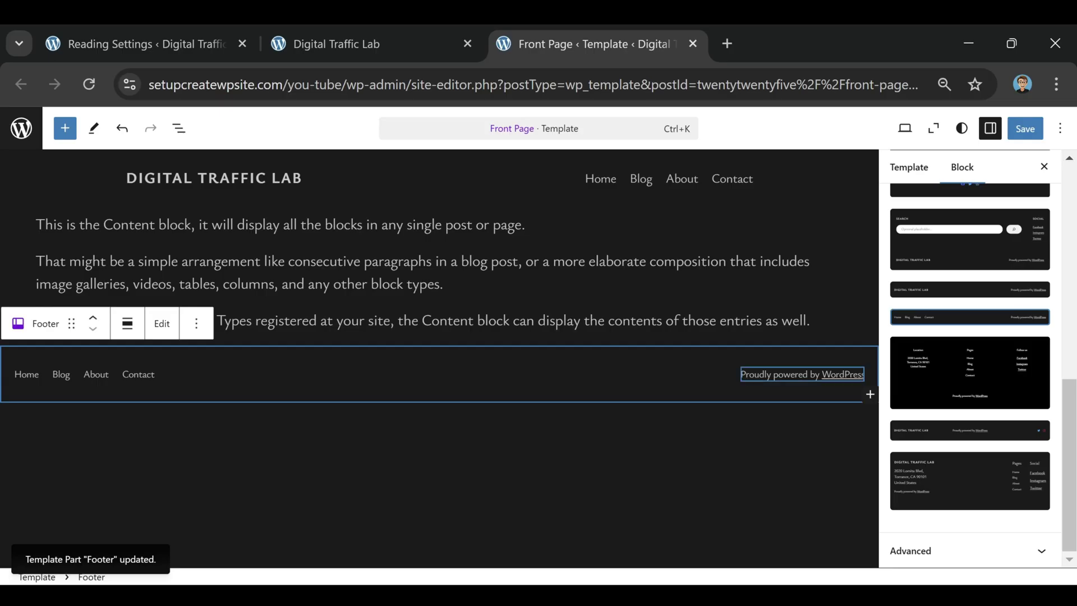
pyautogui.click(399, 371)
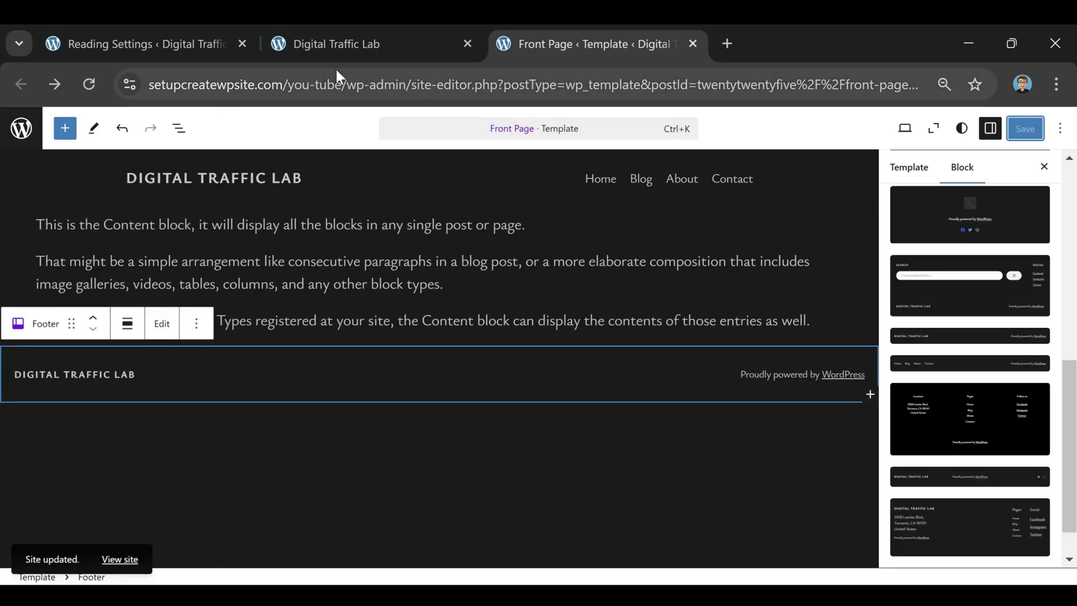
# - Reload the live front page and examine its header, hero section and new footer
pyautogui.click(383, 40)
pyautogui.click(88, 85)
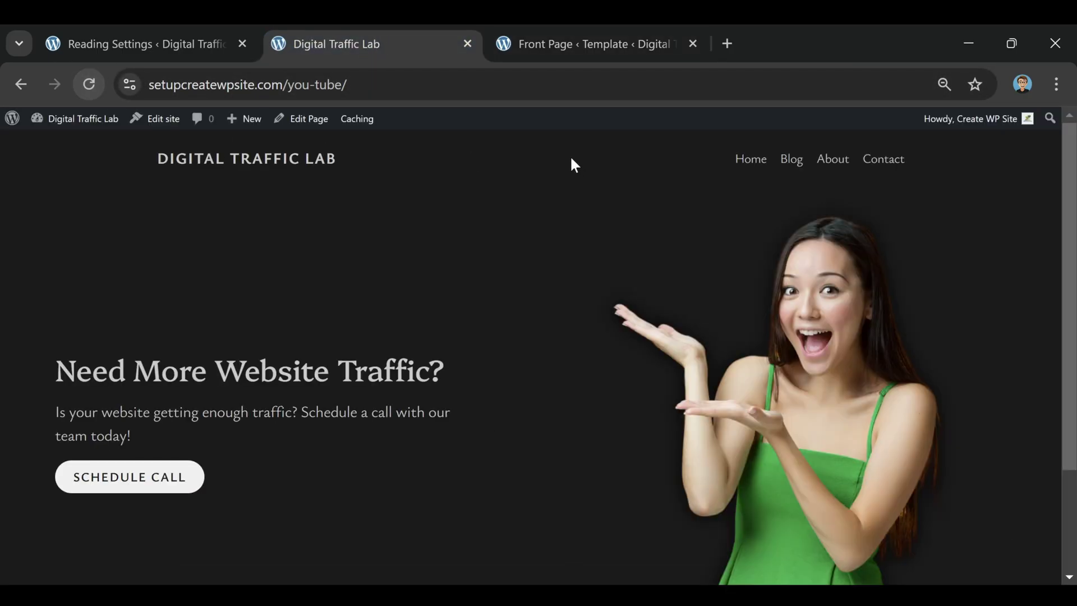
pyautogui.scroll(-3, 417, 336)
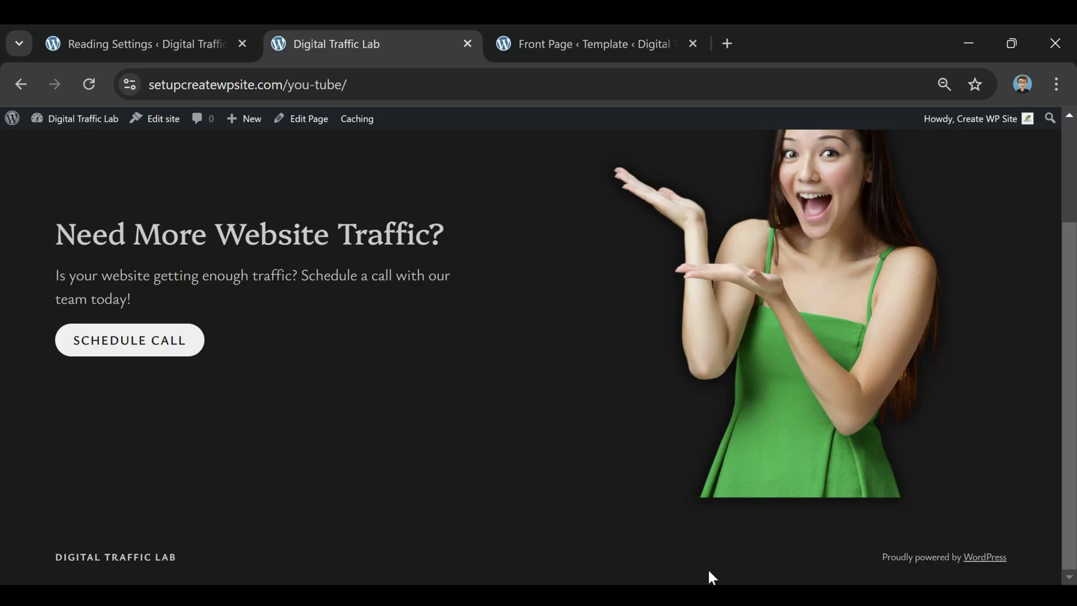
pyautogui.scroll(3, 561, 445)
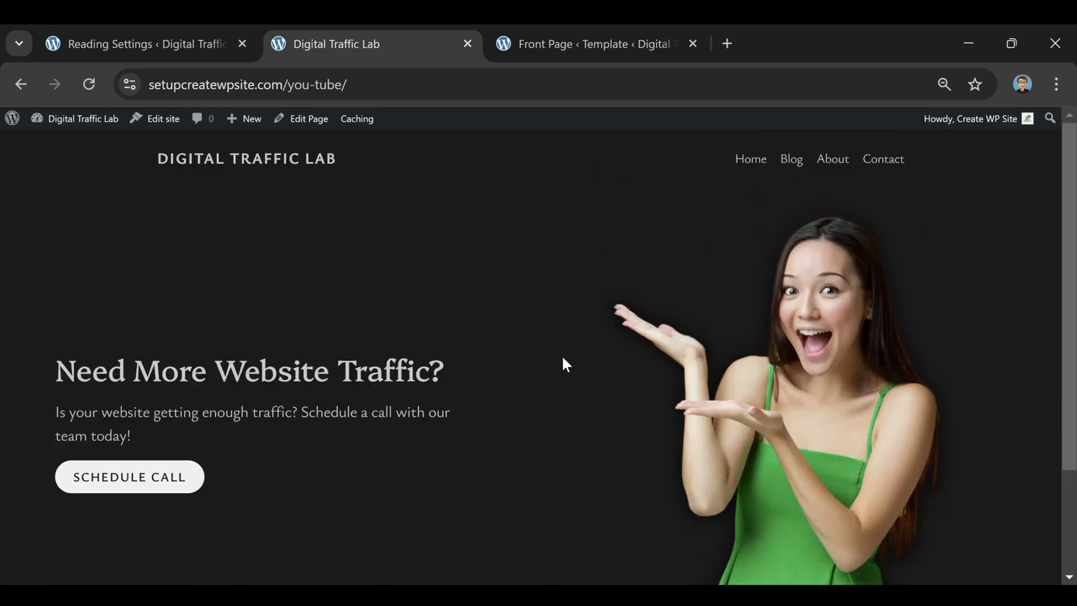
pyautogui.scroll(-3, 561, 355)
pyautogui.scroll(3, 558, 344)
# - Close the template editor tab, open the Home page for editing and add an empty paragraph below the Schedule Call button
pyautogui.click(693, 44)
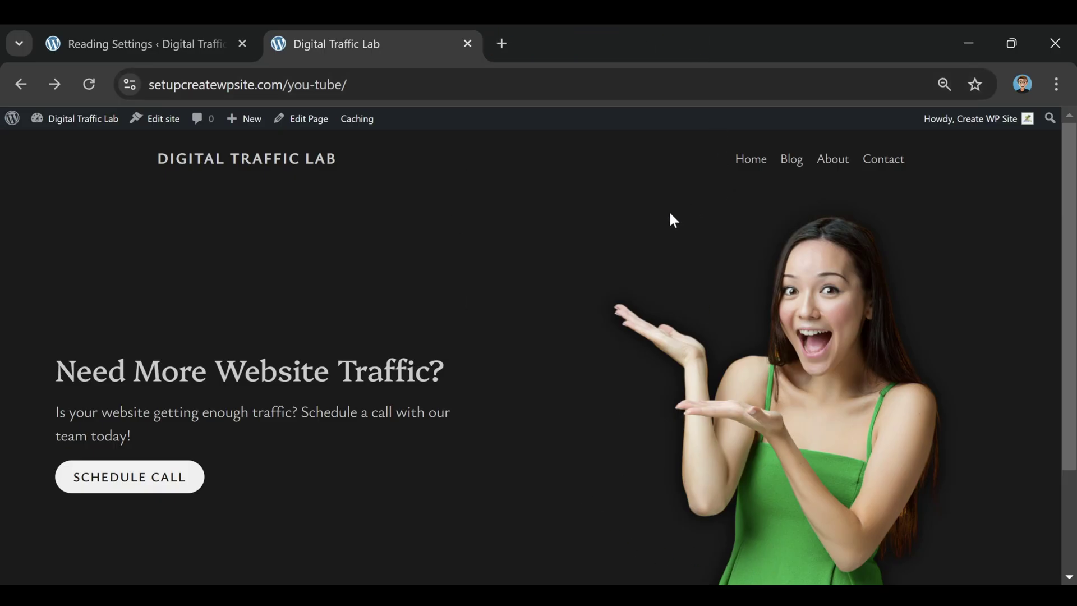
pyautogui.click(313, 118)
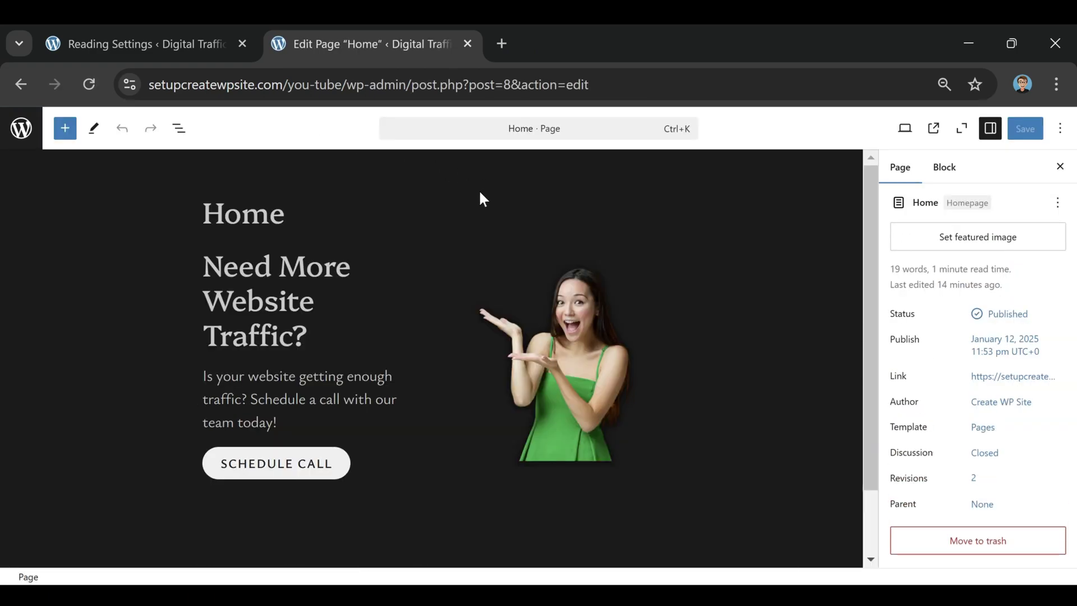
pyautogui.scroll(-2, 437, 273)
pyautogui.click(340, 444)
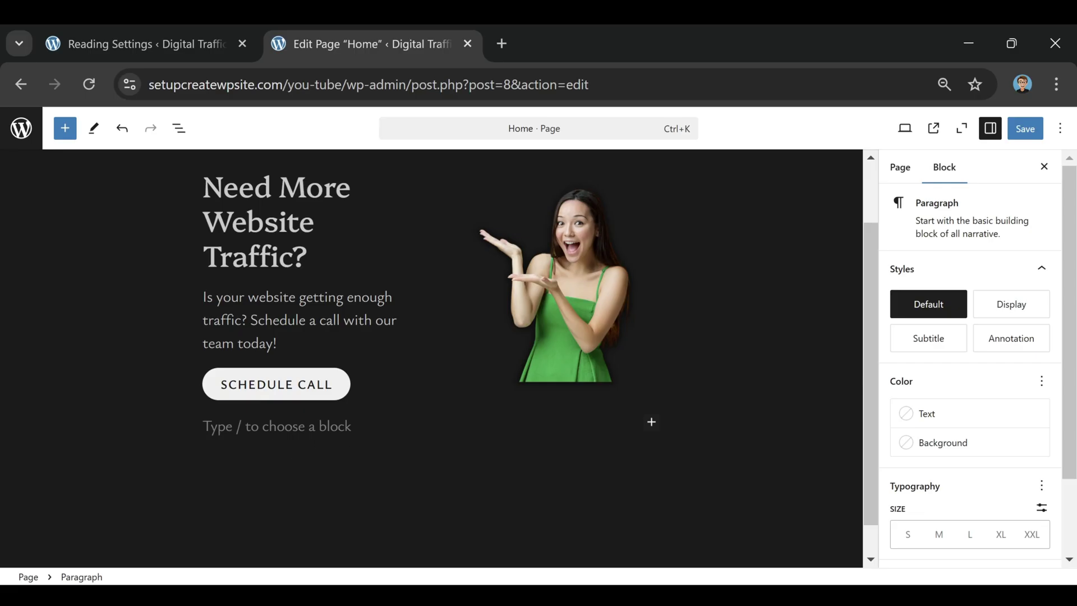
# - Open the full block library for the Home page and look through its text, media, design, widget and theme blocks
pyautogui.click(650, 424)
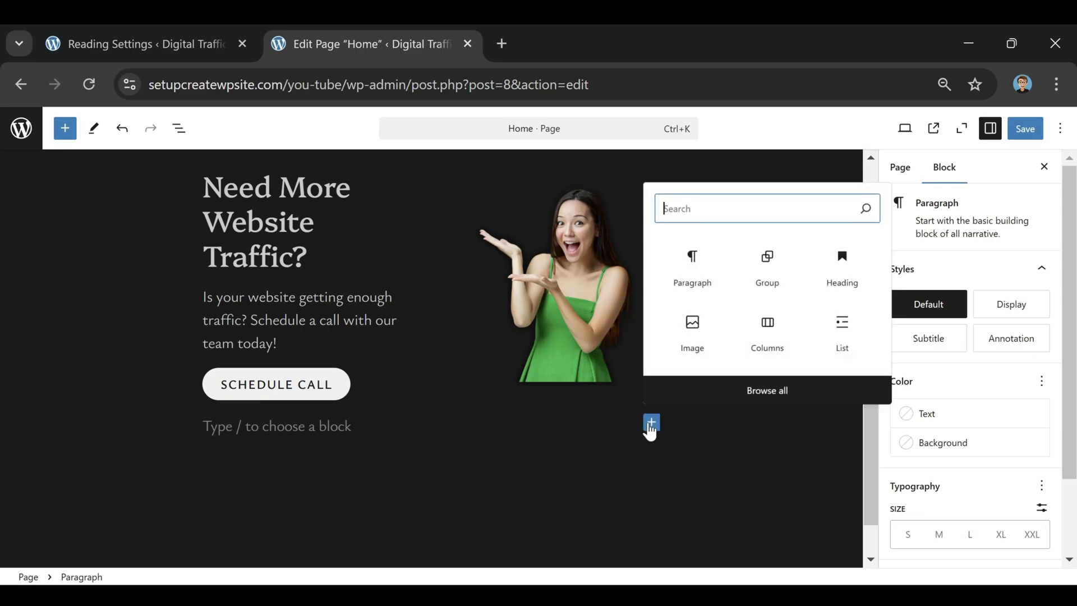
pyautogui.click(778, 396)
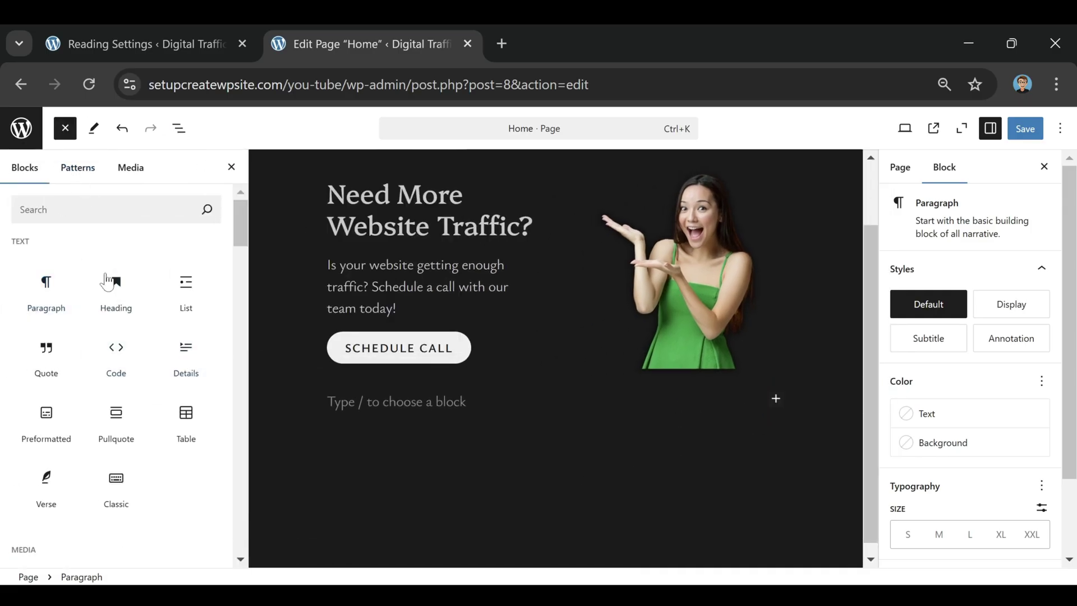
pyautogui.scroll(-1, 145, 382)
pyautogui.scroll(-6, 147, 389)
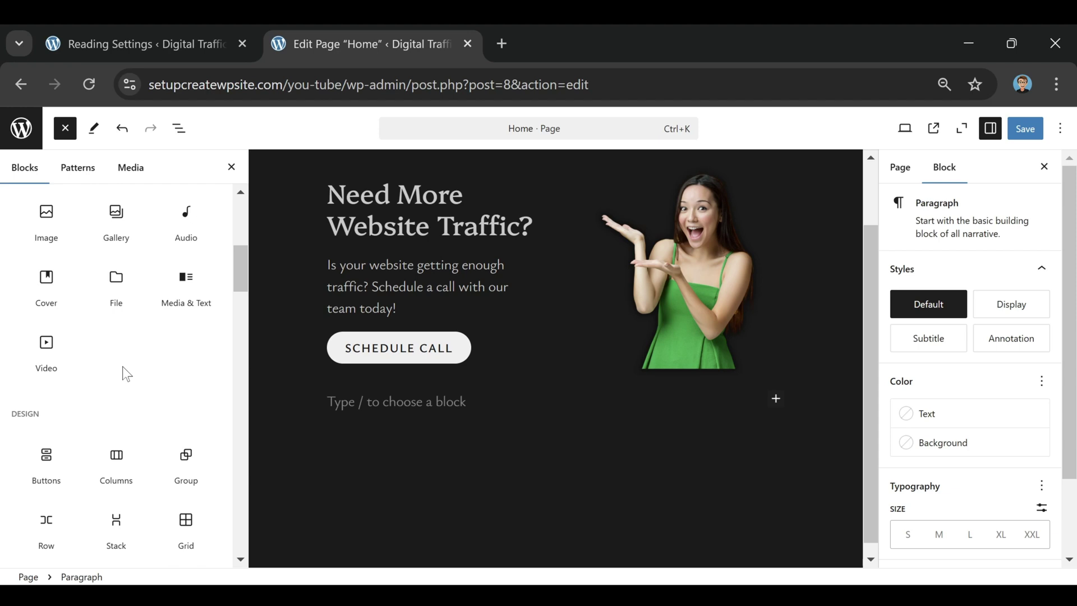
pyautogui.scroll(-3, 137, 320)
pyautogui.scroll(-7, 137, 321)
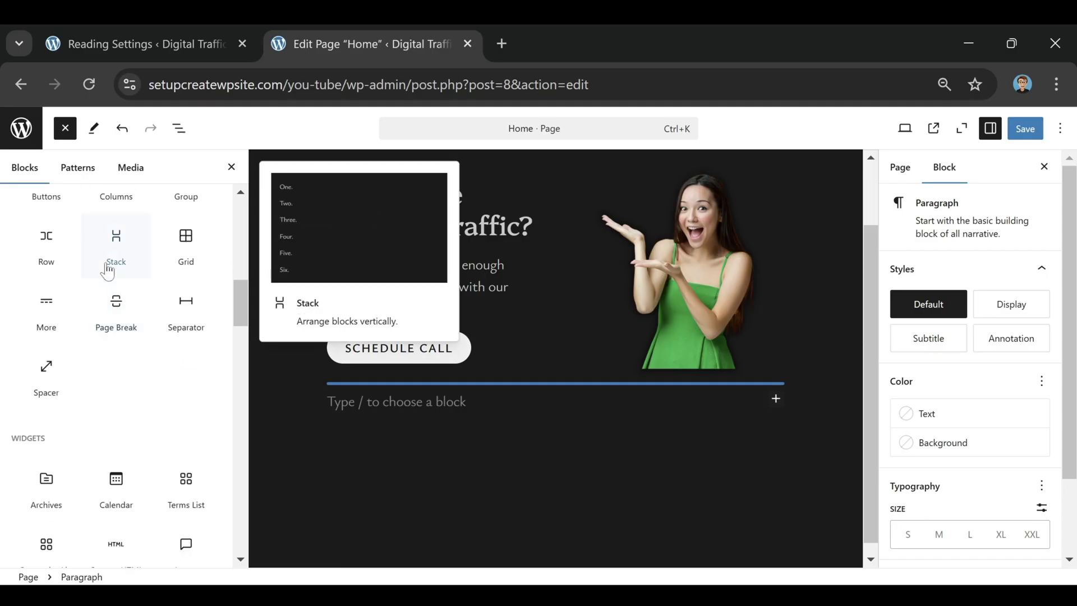
pyautogui.scroll(-3, 150, 304)
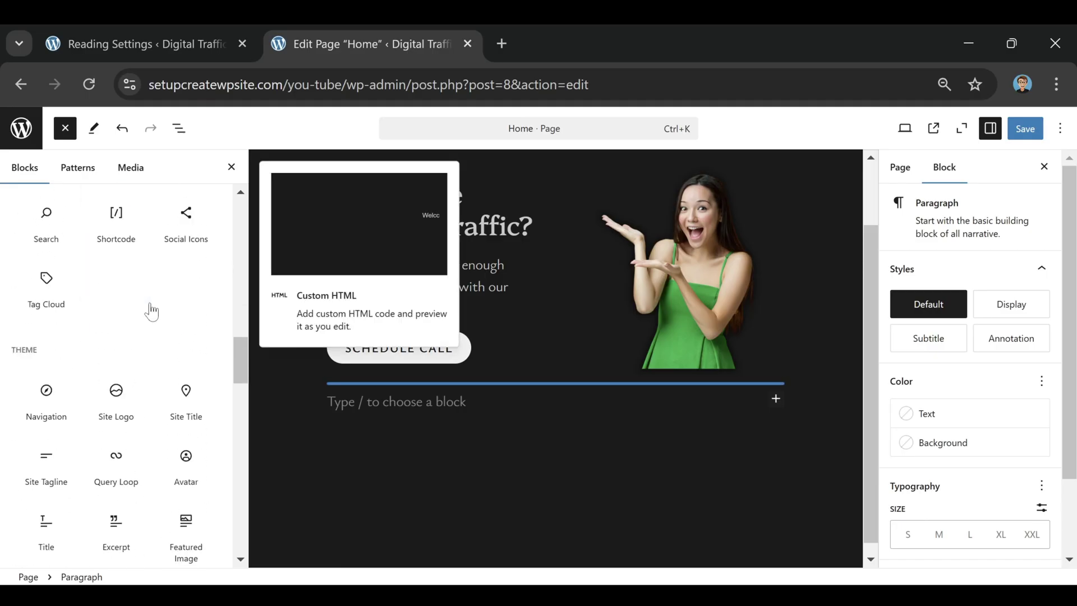
pyautogui.scroll(-5, 126, 312)
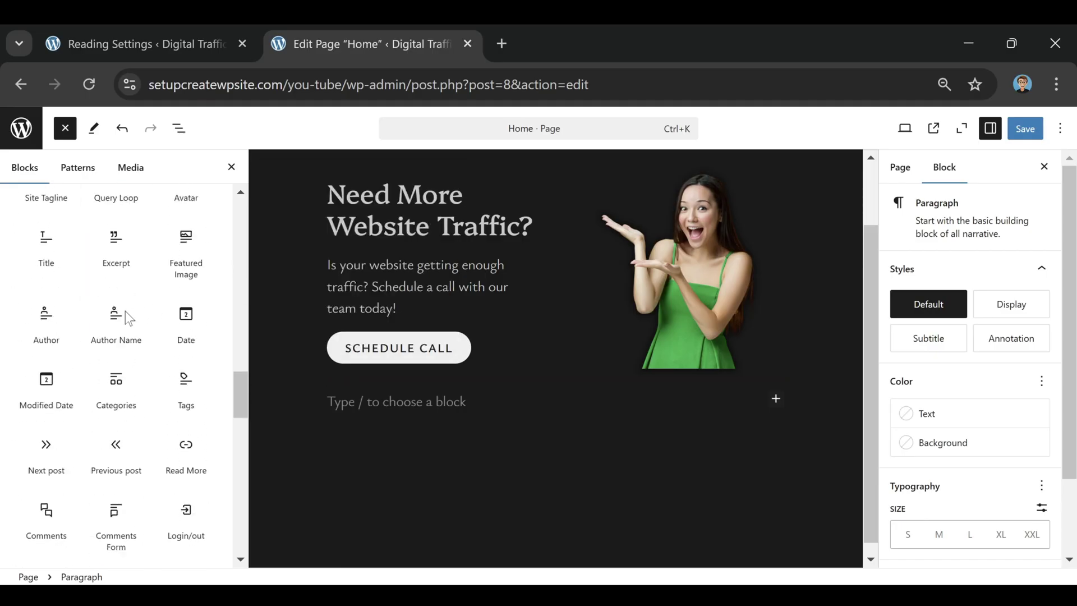
pyautogui.moveTo(127, 311)
pyautogui.scroll(6, 129, 313)
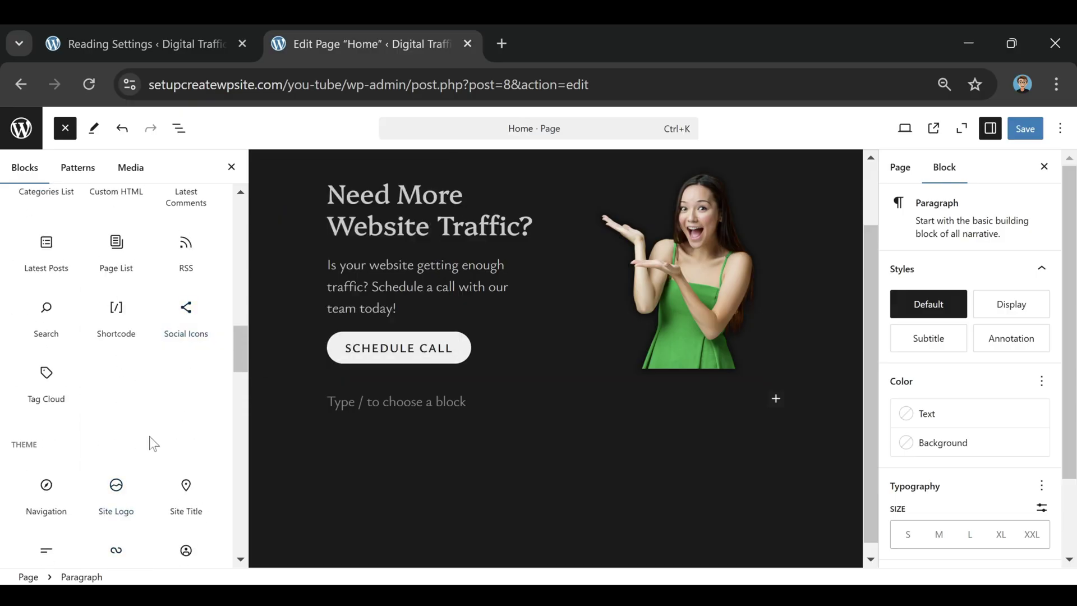
pyautogui.scroll(3, 151, 440)
pyautogui.moveTo(178, 415)
pyautogui.scroll(10, 123, 404)
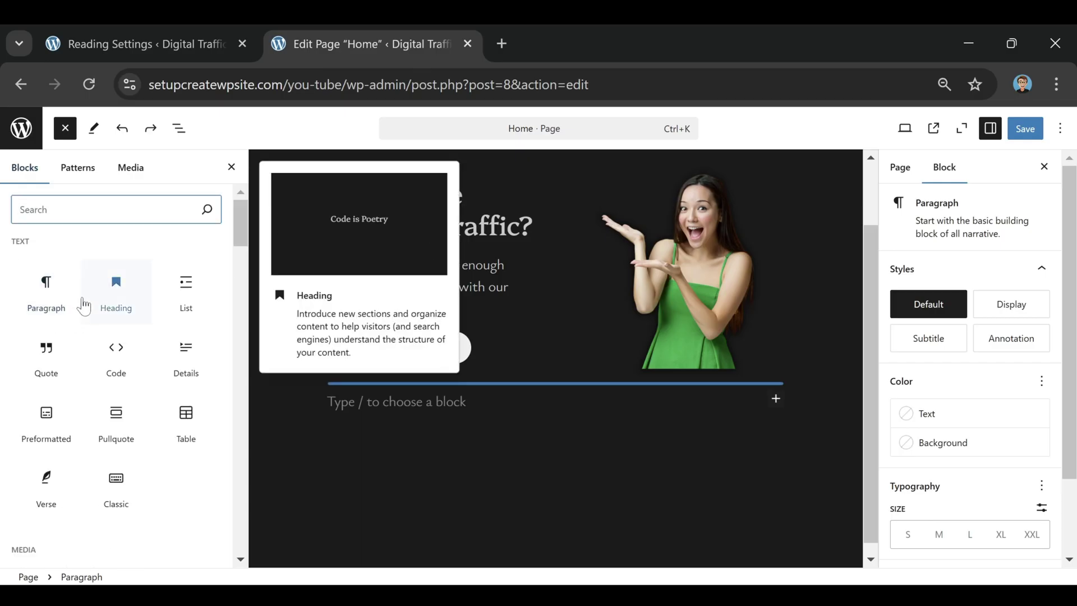
# - Insert a Quote block below the Schedule Call button with the copied Stewart Brand technology quote, save the page and view it live
pyautogui.click(40, 387)
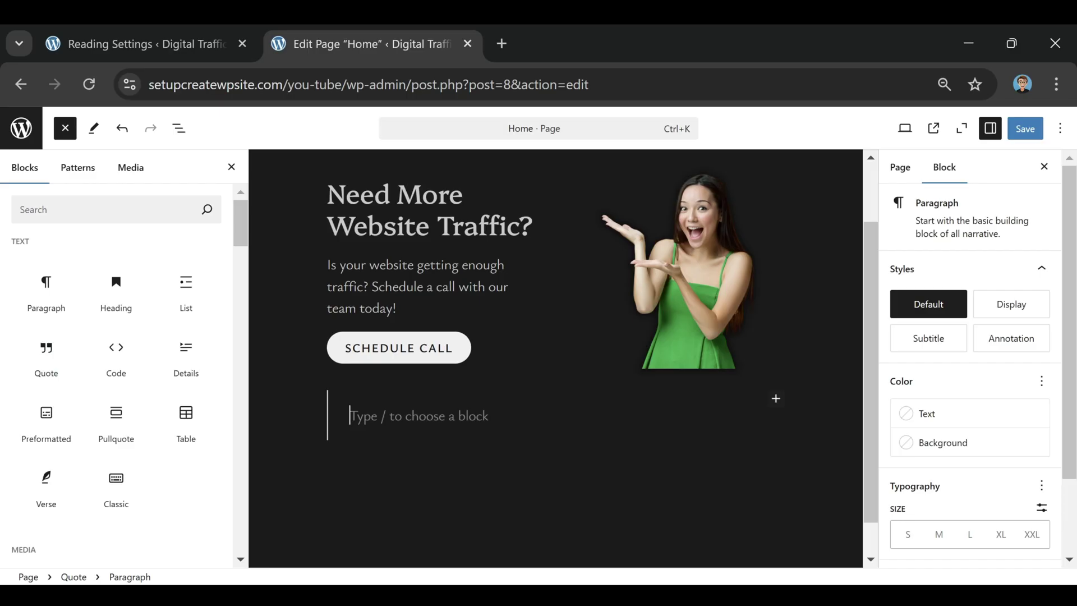
pyautogui.rightClick(367, 417)
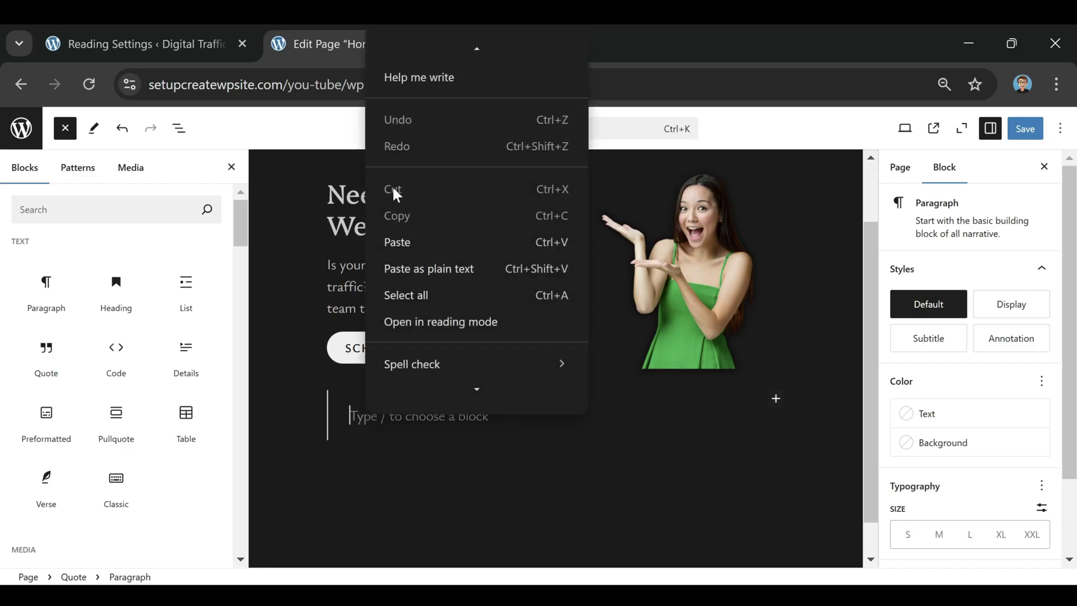
pyautogui.click(443, 241)
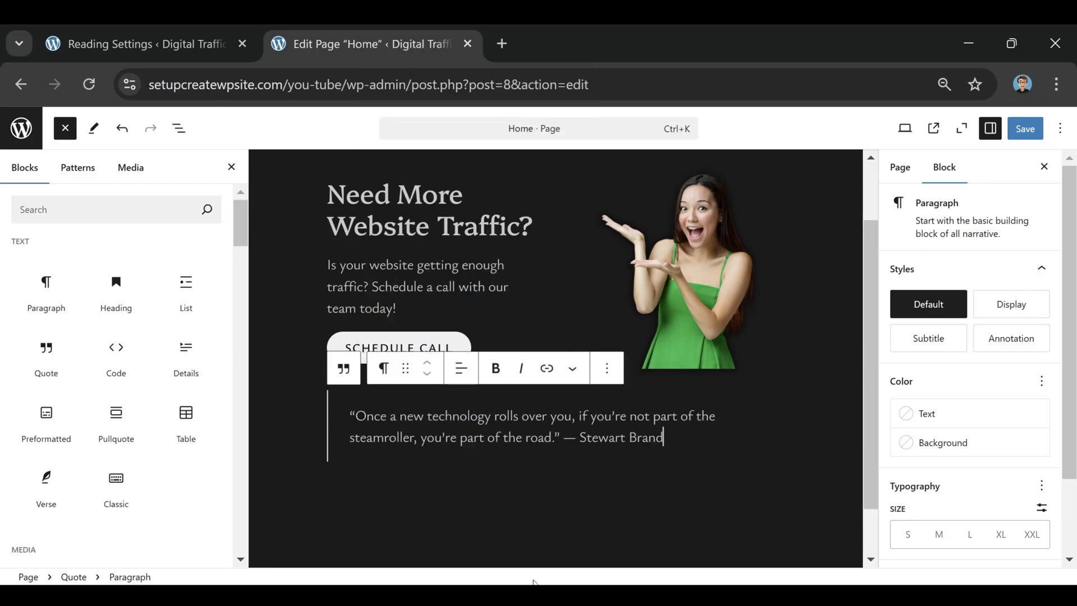
pyautogui.click(1024, 129)
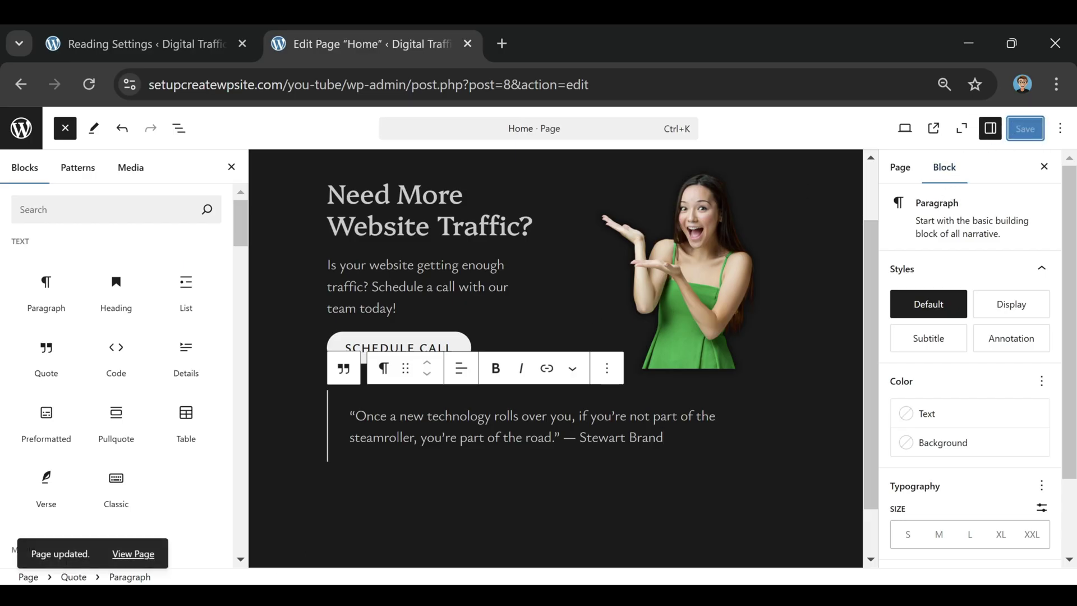
pyautogui.click(135, 556)
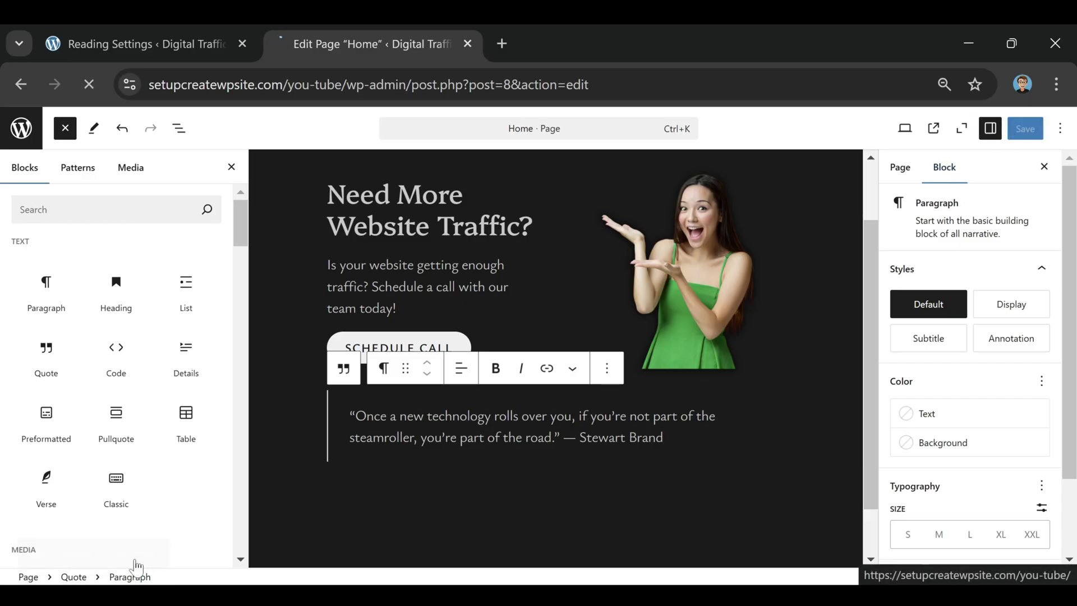
pyautogui.scroll(-3, 544, 203)
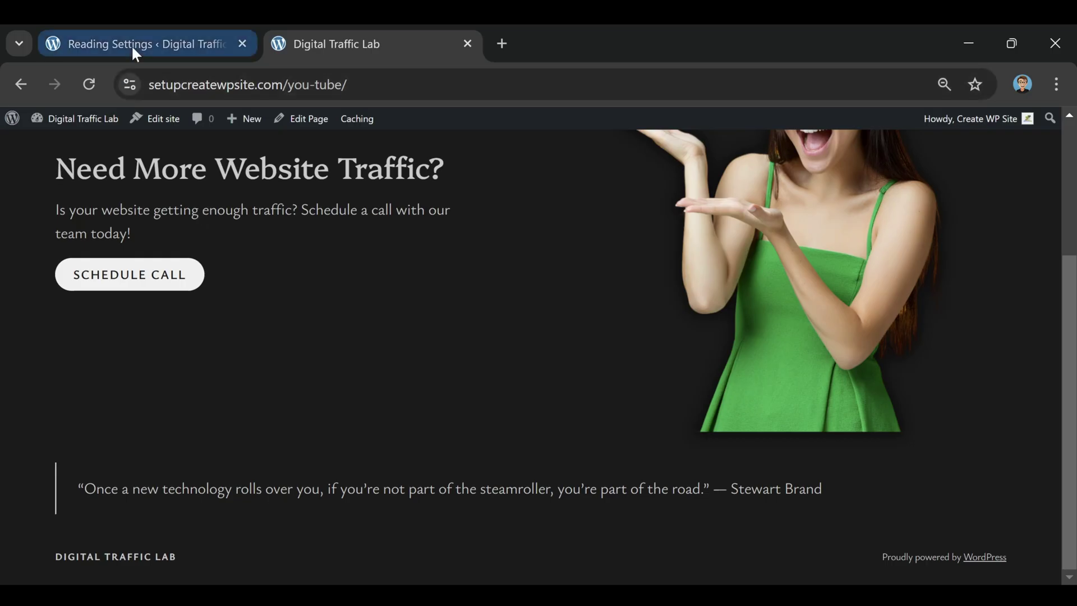
# - Reopen the Home page for editing, centre the text of the Quote block and save the page
pyautogui.click(314, 122)
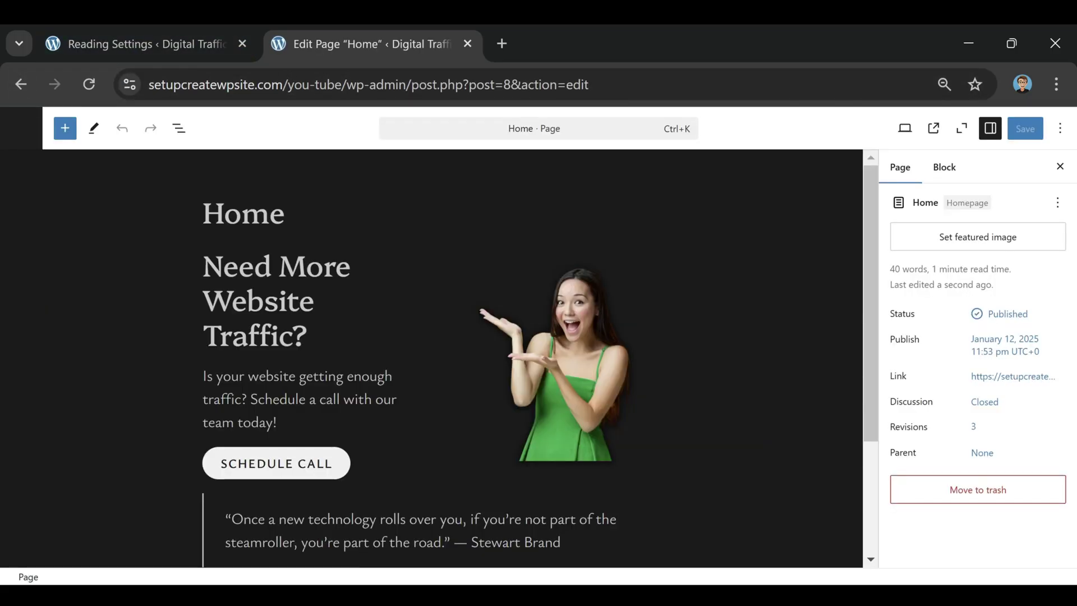
pyautogui.scroll(-3, 429, 453)
pyautogui.click(402, 353)
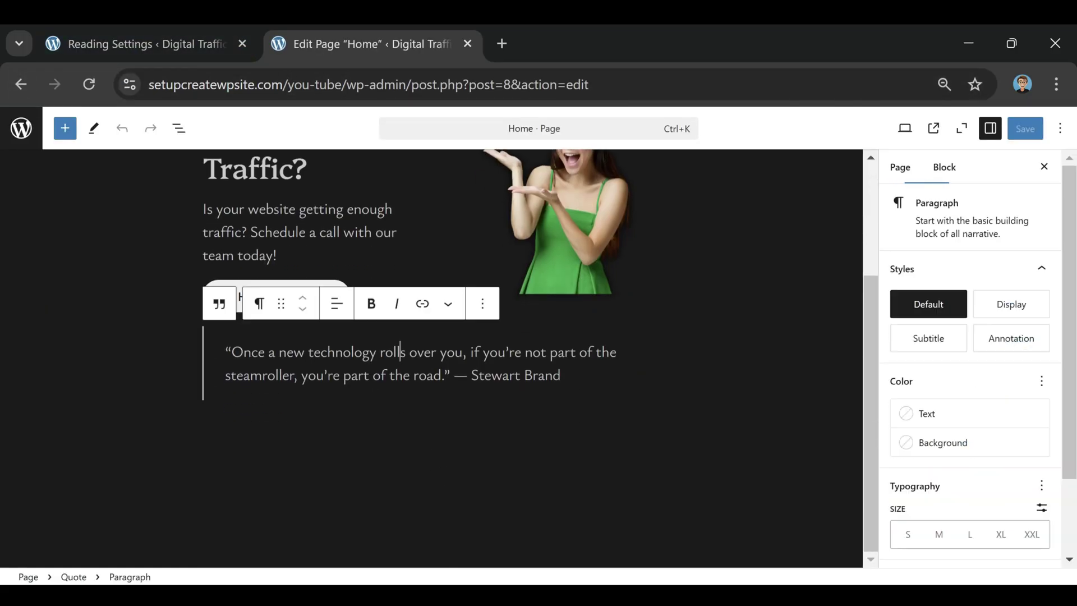
pyautogui.click(517, 326)
pyautogui.click(297, 305)
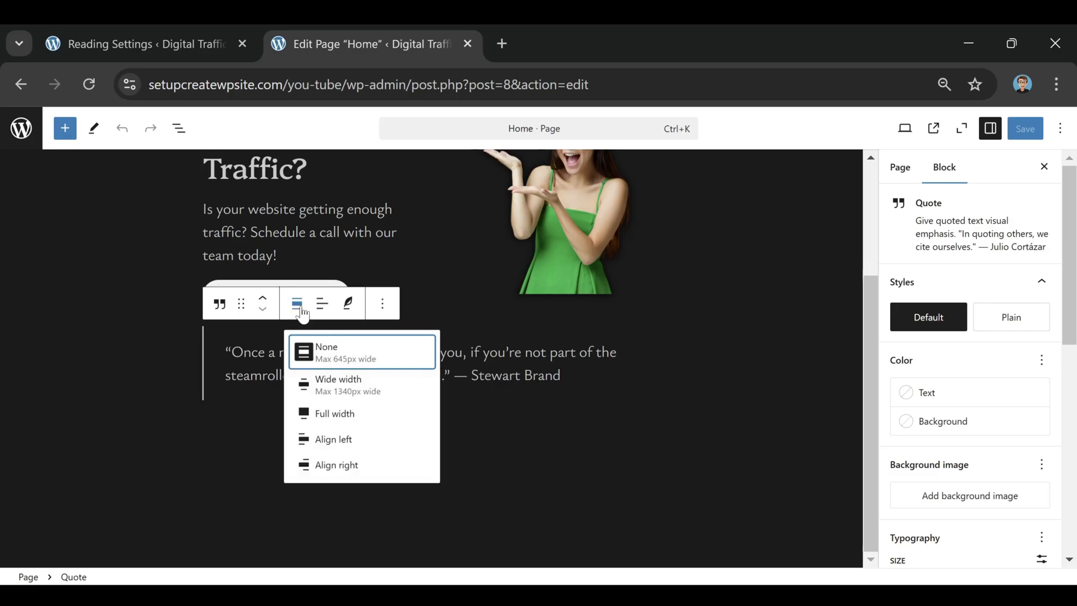
pyautogui.click(363, 413)
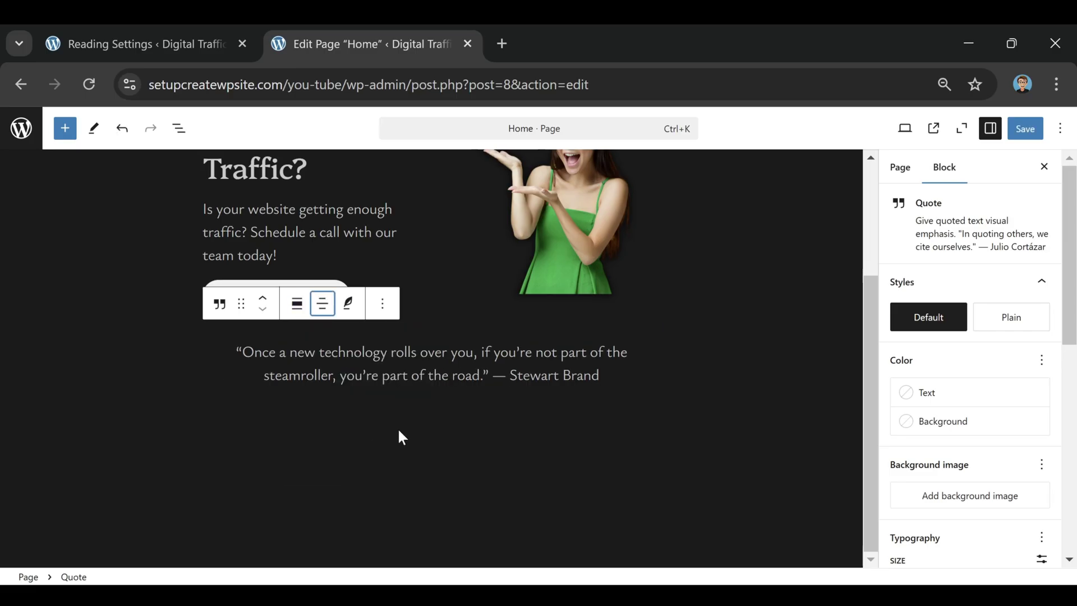
pyautogui.click(1019, 136)
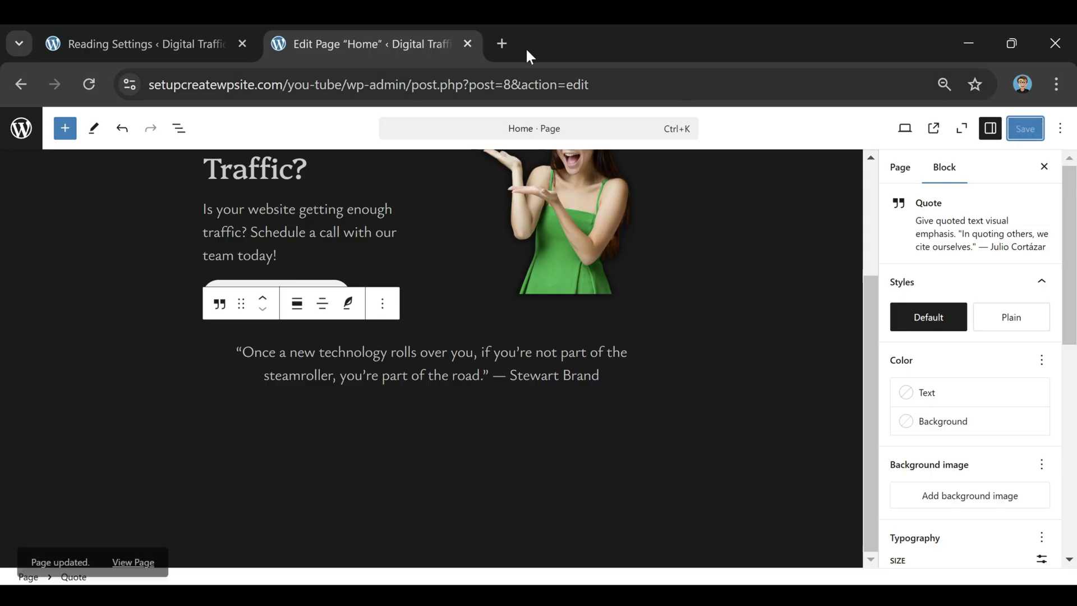
# - View the live Home page and check how the centred quote looks above the footer
pyautogui.click(147, 560)
pyautogui.scroll(-3, 370, 387)
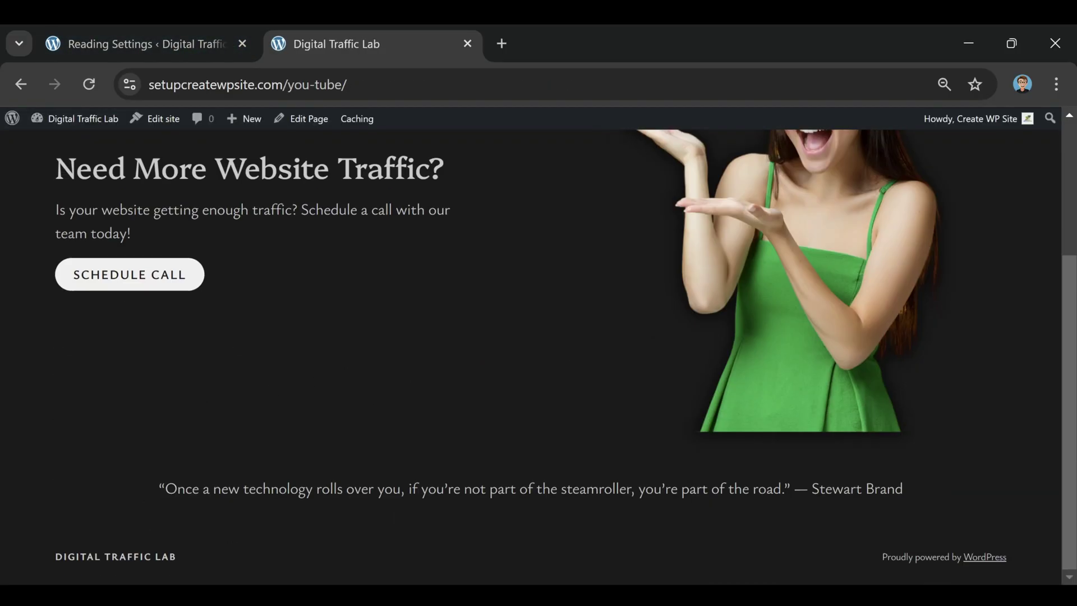
pyautogui.scroll(3, 649, 396)
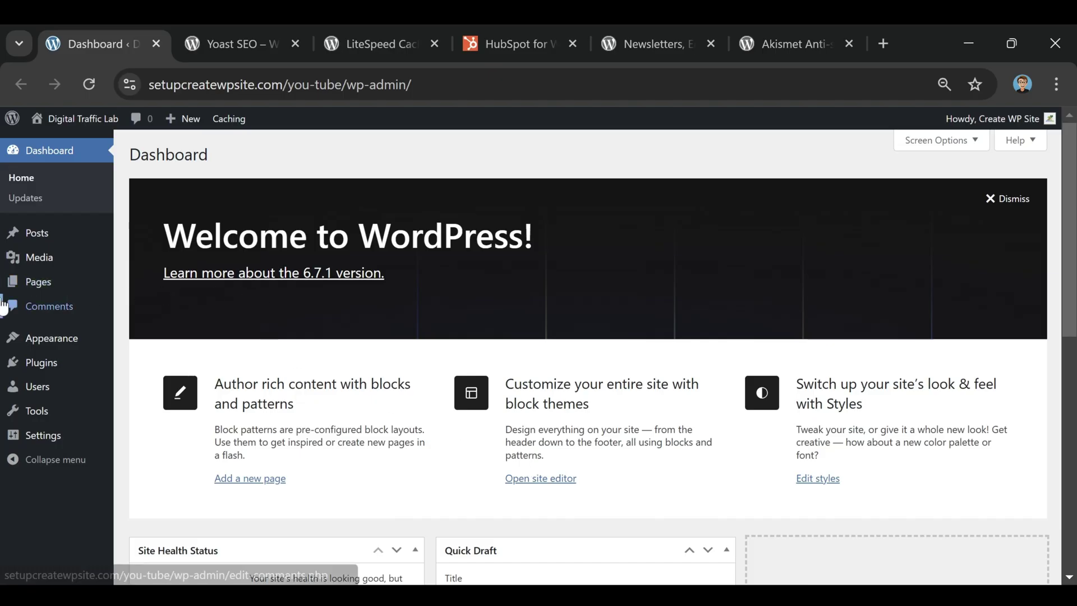
# - Open the site's installed plugins, go to adding a new plugin and look through the featured plugins
pyautogui.moveTo(45, 367)
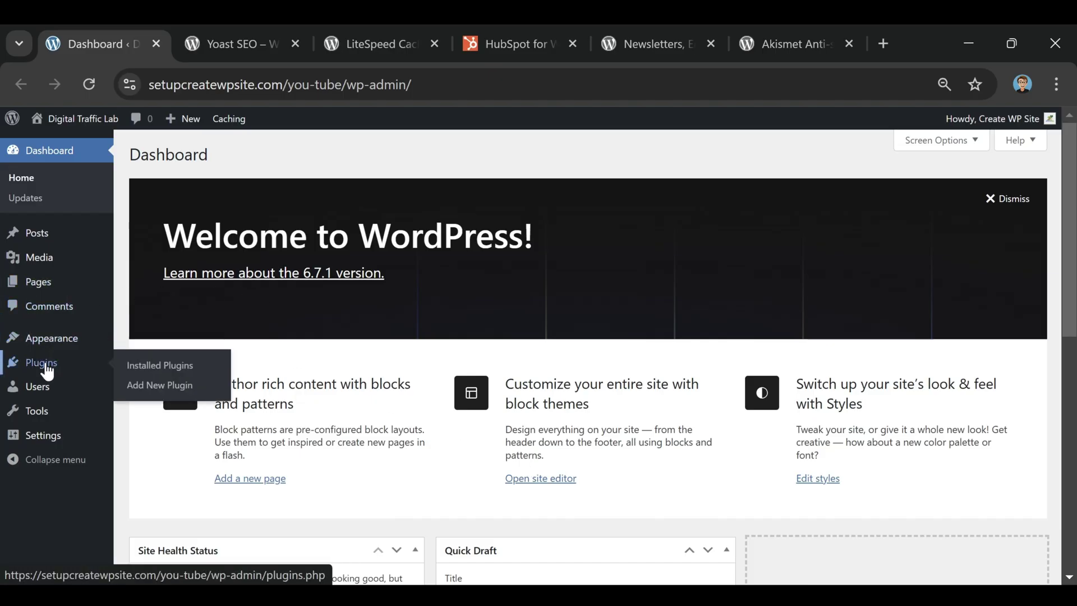
pyautogui.click(47, 370)
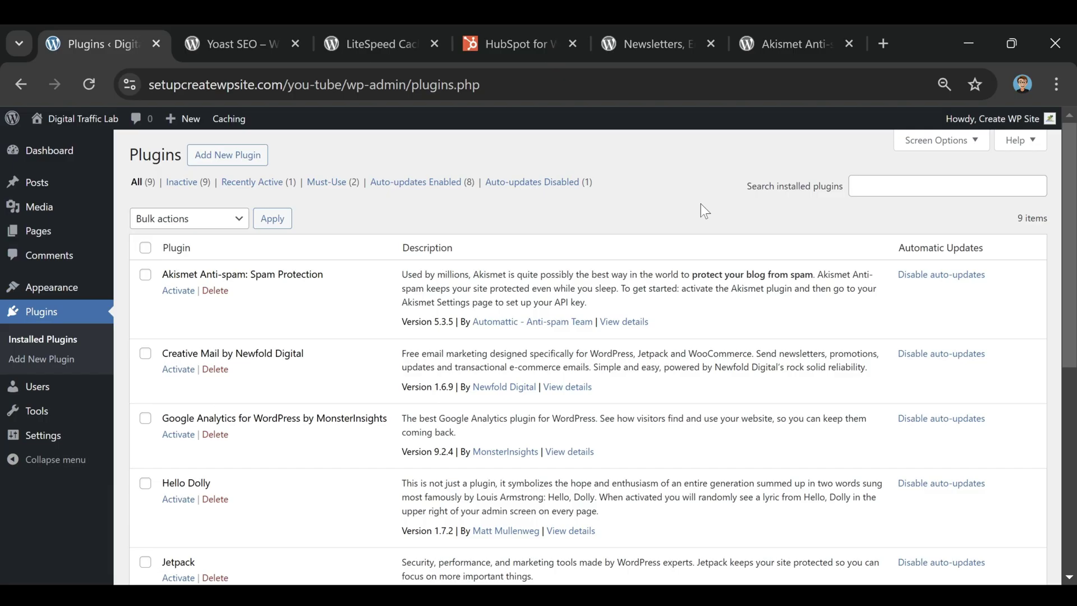
pyautogui.click(234, 162)
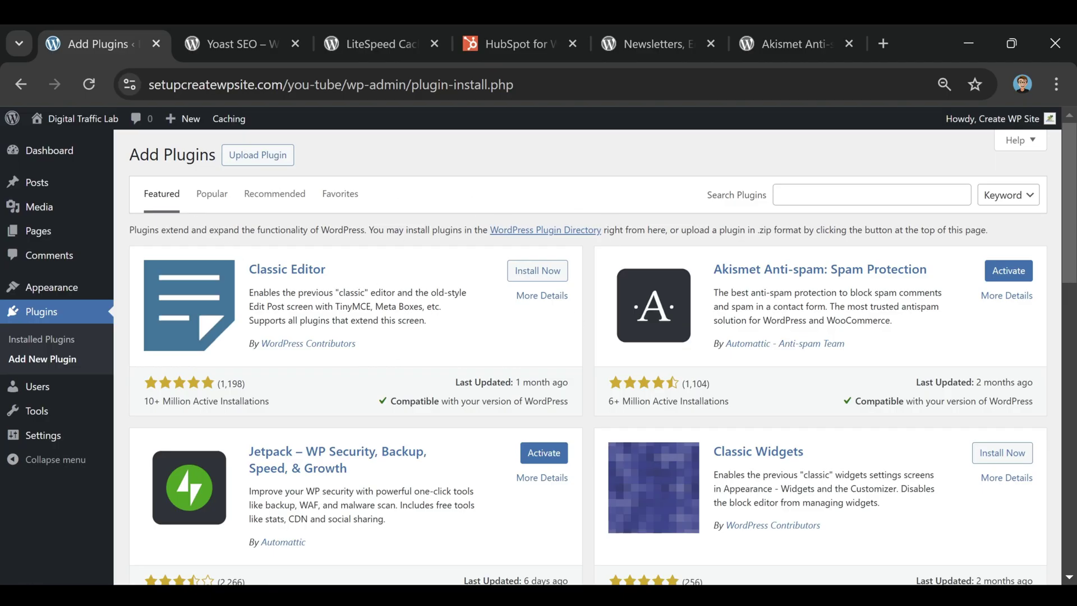
pyautogui.scroll(-5, 489, 276)
pyautogui.scroll(-3, 489, 275)
pyautogui.scroll(8, 469, 329)
# - Browse the popular, recommended and favorite plugin listings, and return to the featured plugins
pyautogui.click(219, 202)
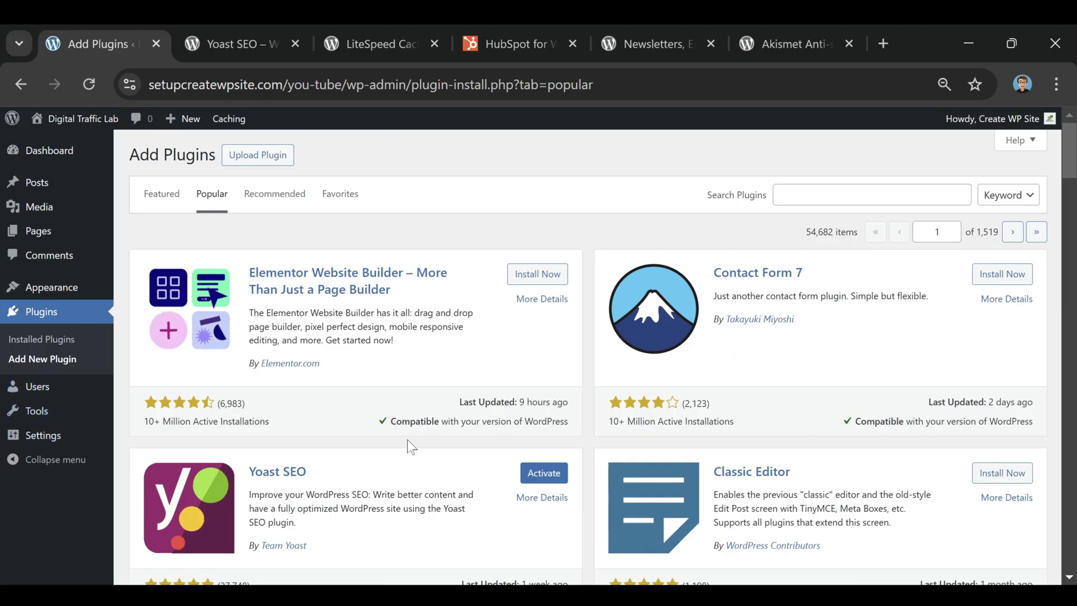
pyautogui.scroll(-3, 577, 397)
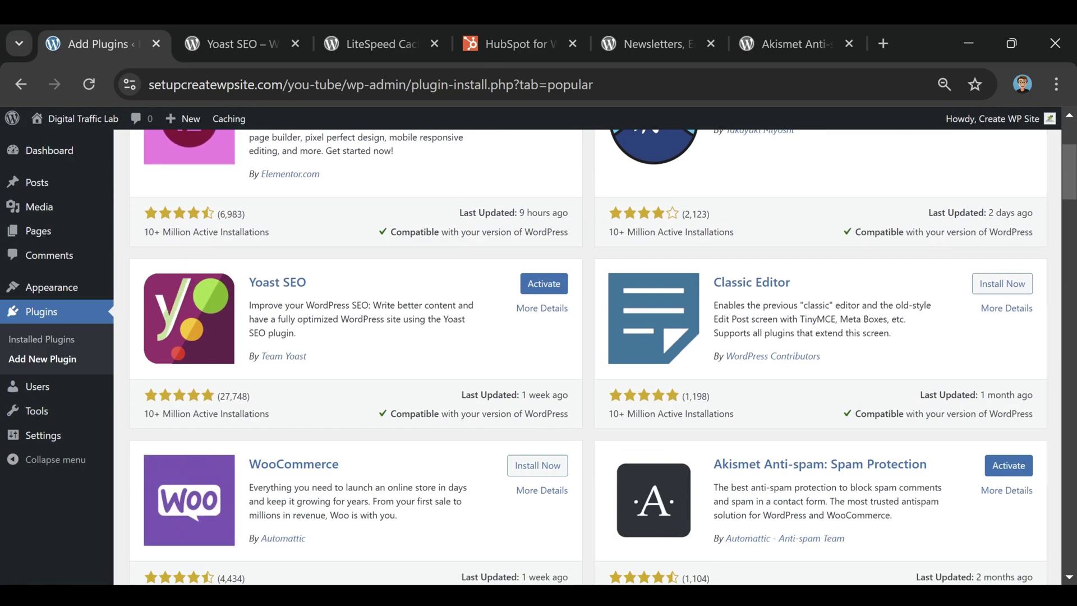
pyautogui.scroll(-3, 620, 370)
pyautogui.scroll(6, 657, 392)
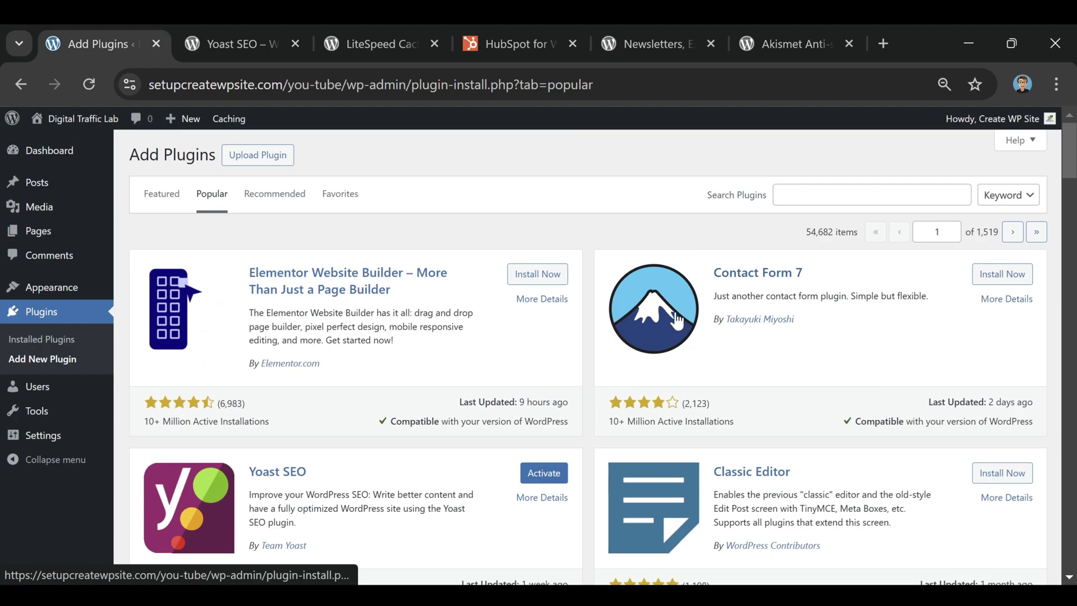
pyautogui.click(263, 194)
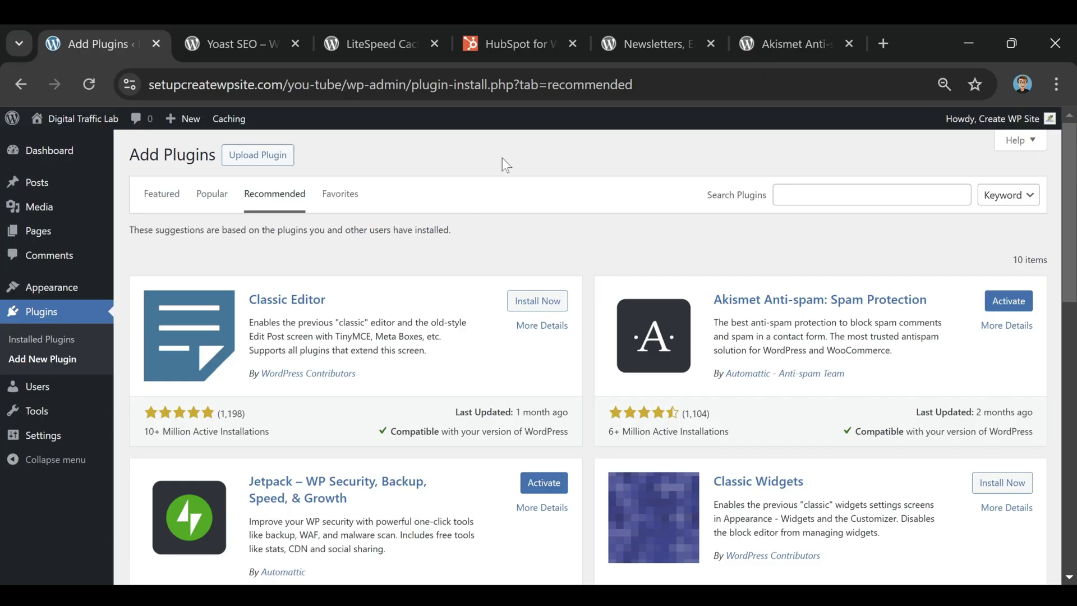
pyautogui.scroll(-10, 499, 163)
pyautogui.scroll(10, 533, 264)
pyautogui.click(340, 195)
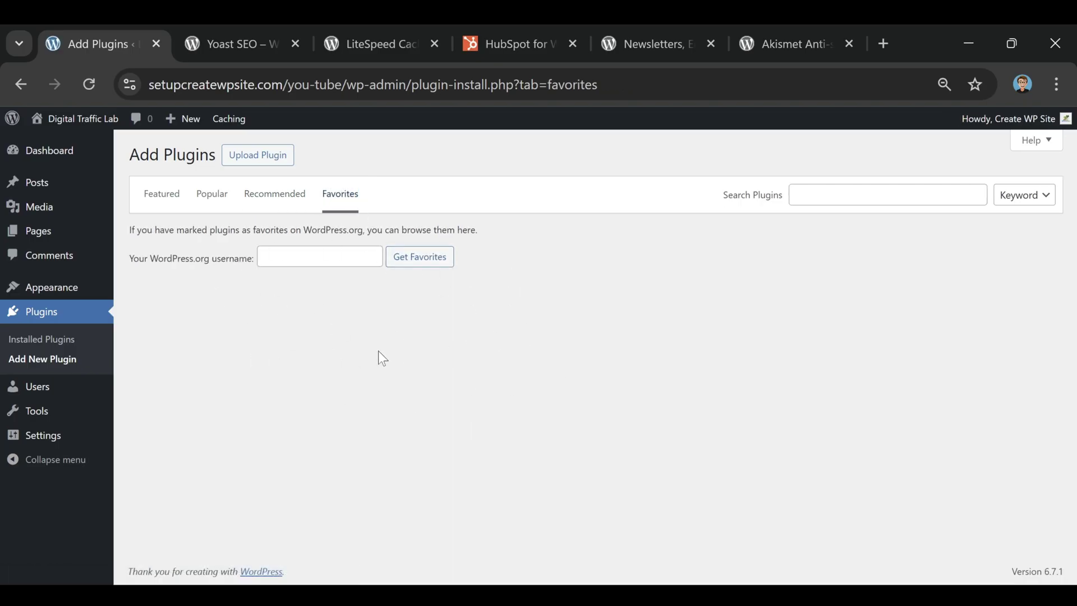
pyautogui.click(165, 205)
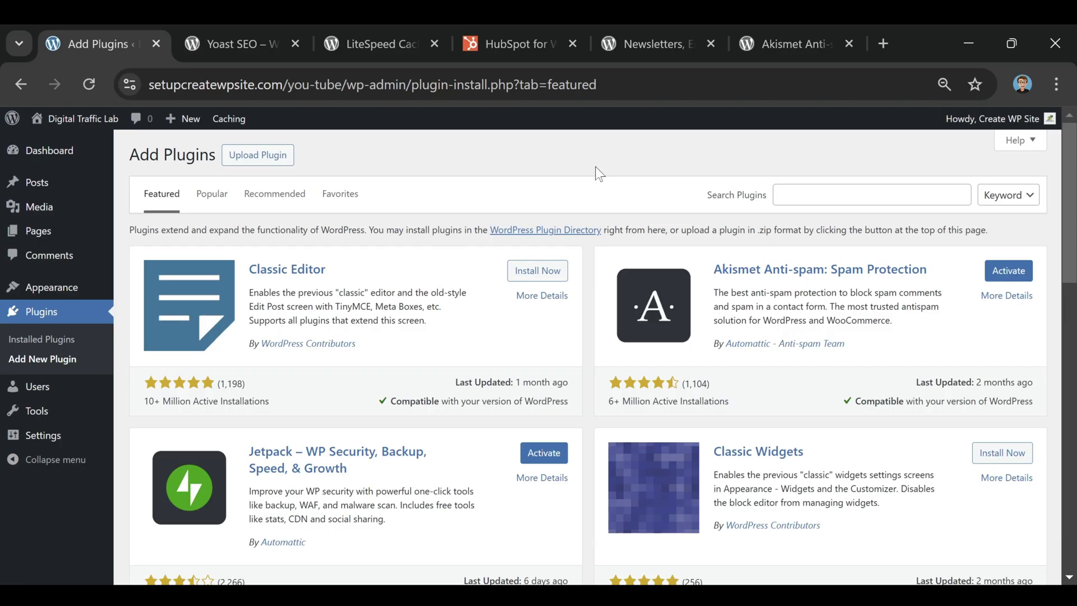
# - Switch to the Yoast SEO page in the WordPress plugin directory and read its description and plugin details
pyautogui.click(258, 35)
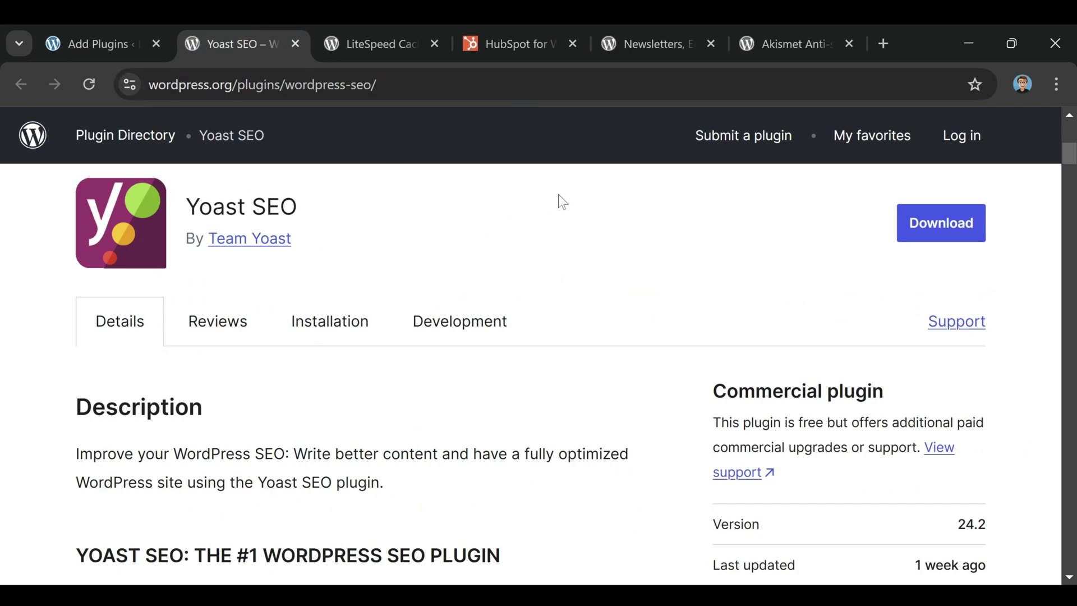
pyautogui.scroll(-3, 580, 178)
pyautogui.scroll(-2, 583, 188)
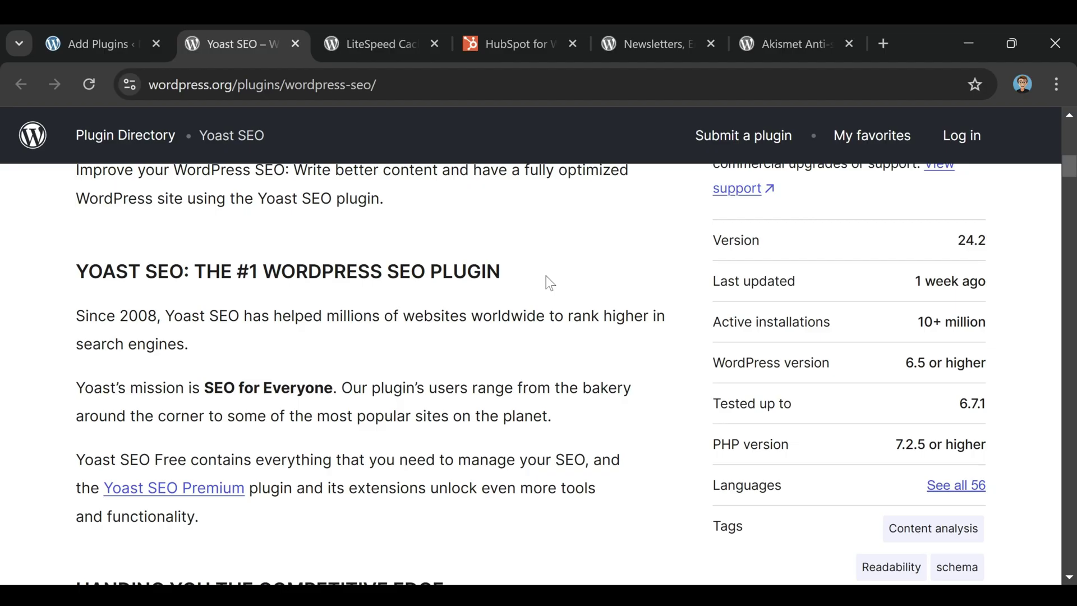
# - Switch to the LiteSpeed Cache plugin page and read its description, requirements and plugin details
pyautogui.click(391, 43)
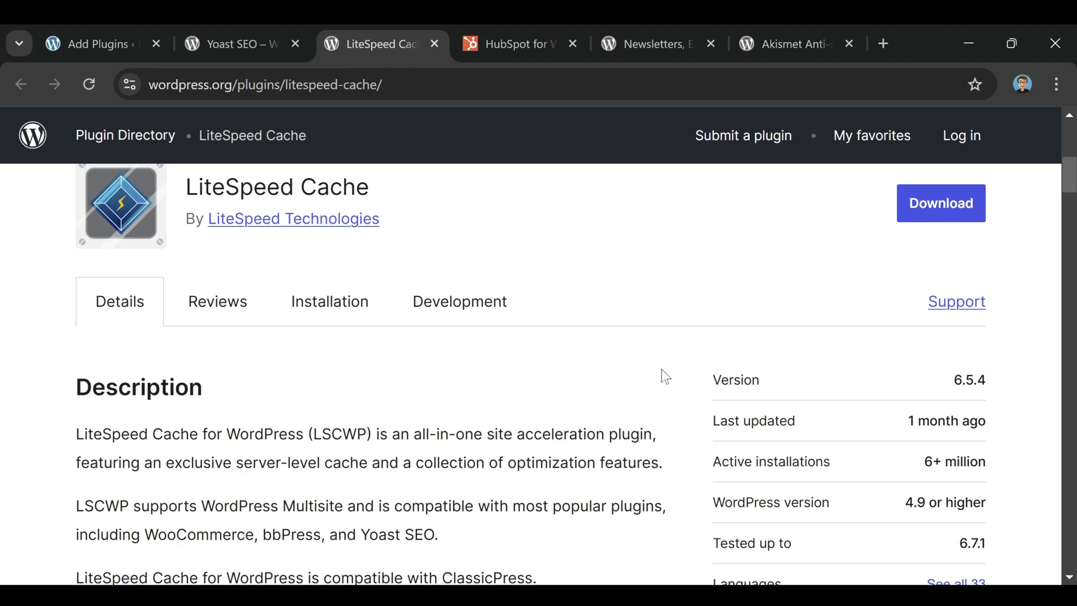
pyautogui.scroll(-5, 662, 371)
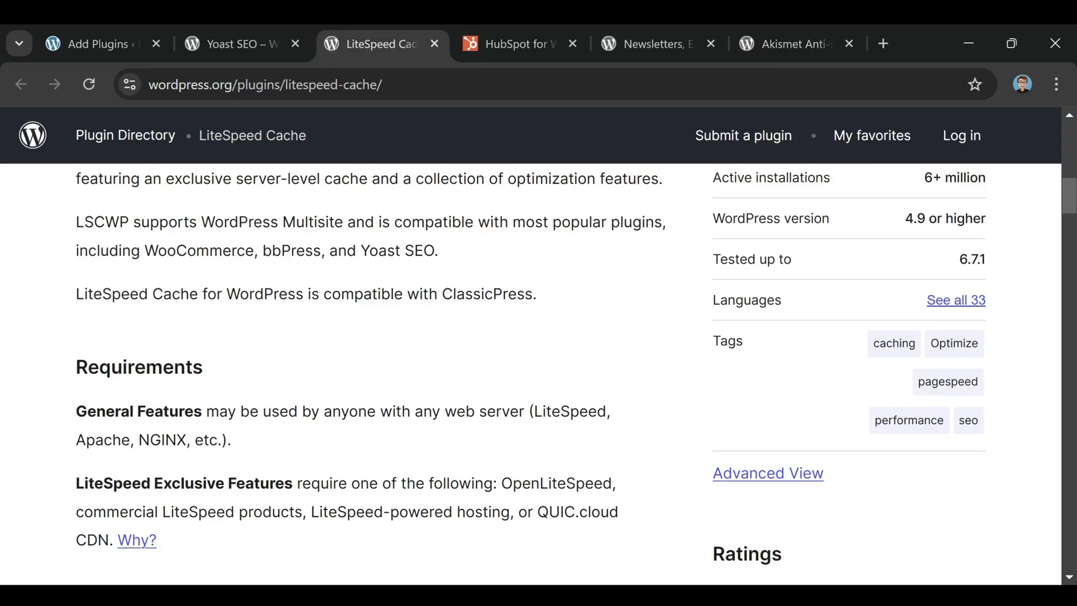
pyautogui.click(281, 43)
pyautogui.click(371, 45)
pyautogui.scroll(7, 540, 477)
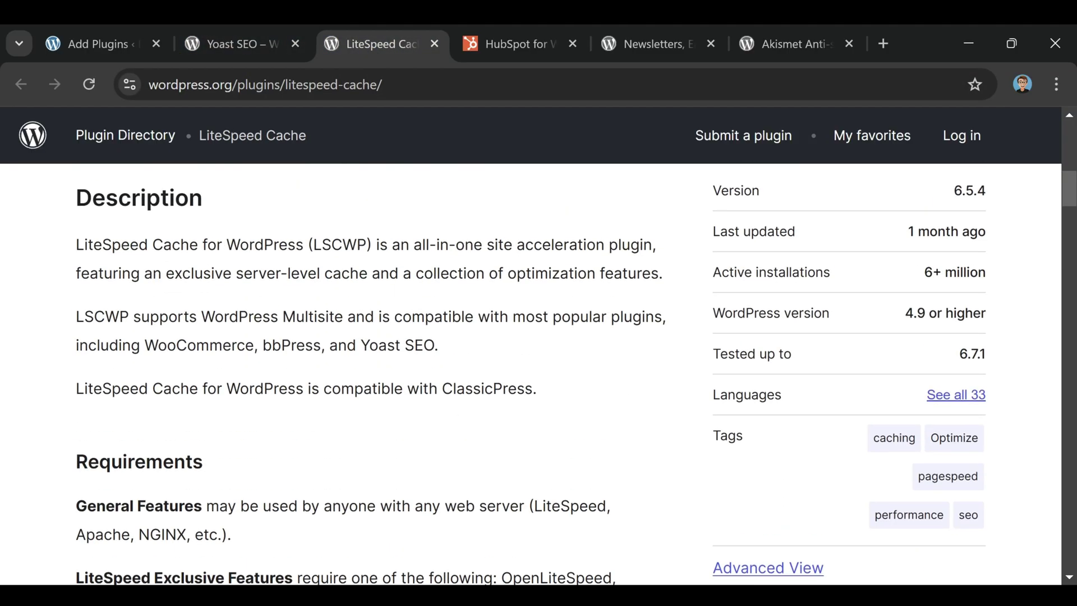
# - Finish reading the LiteSpeed Cache page and review the HubSpot for WooCommerce, Omnisend and Akismet Anti-spam plugin pages
pyautogui.scroll(1, 541, 449)
pyautogui.scroll(-3, 538, 448)
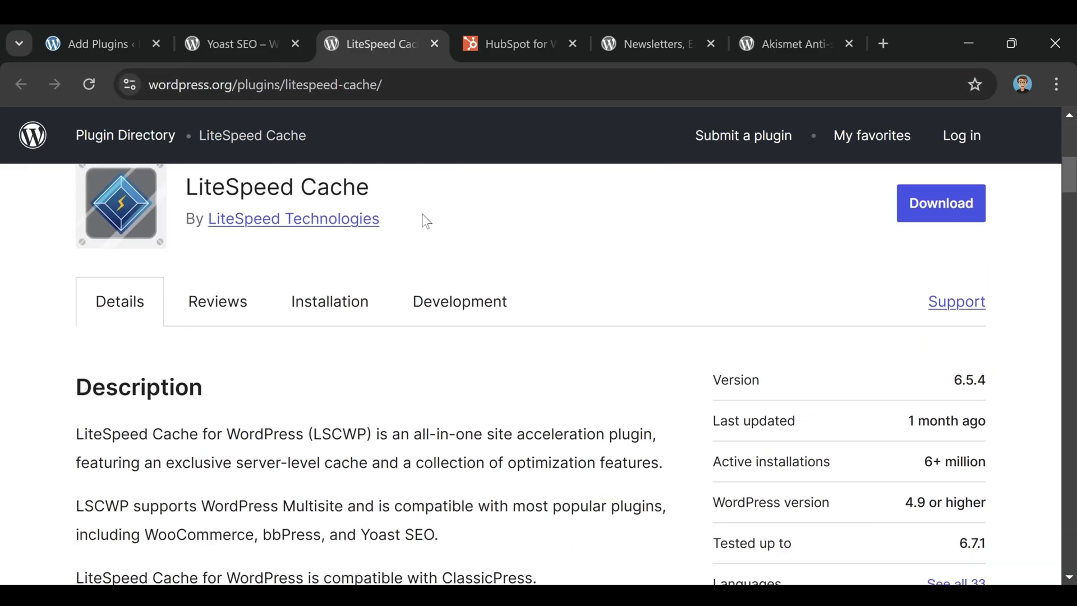
pyautogui.click(499, 48)
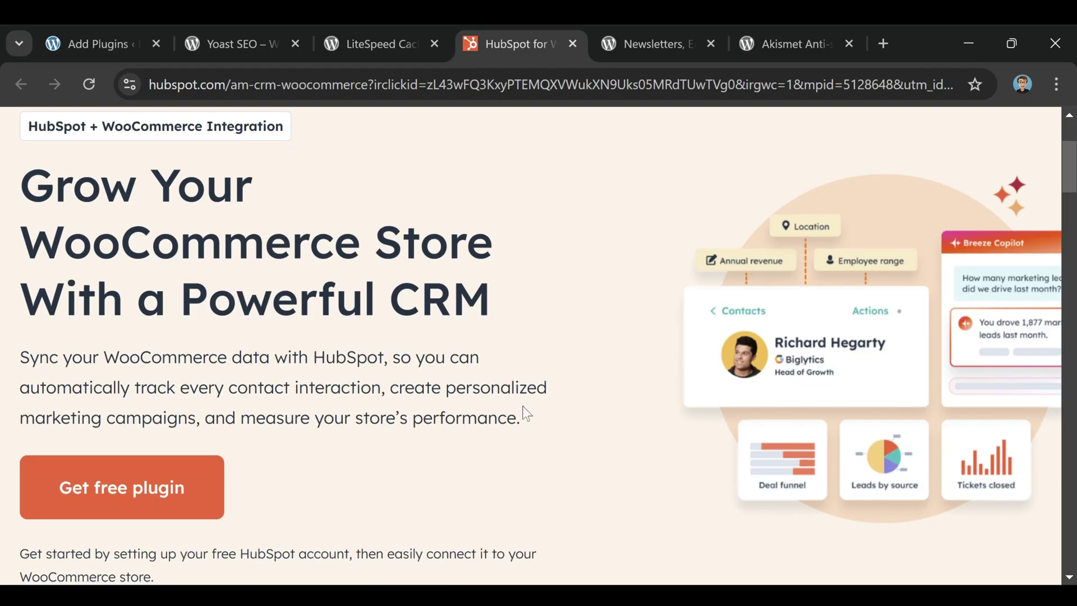
pyautogui.scroll(-7, 527, 404)
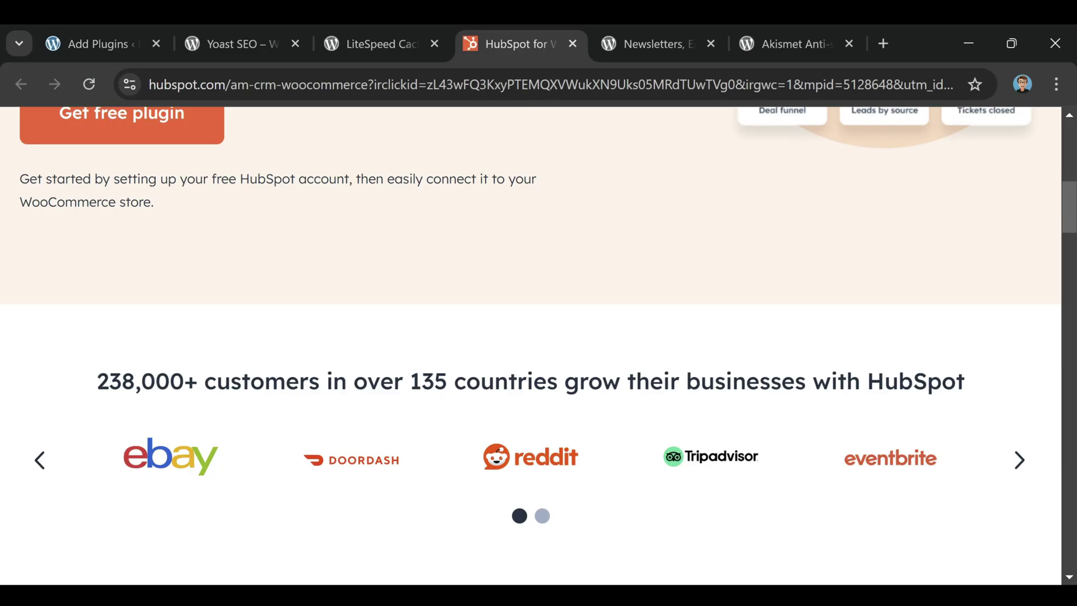
pyautogui.scroll(-8, 701, 250)
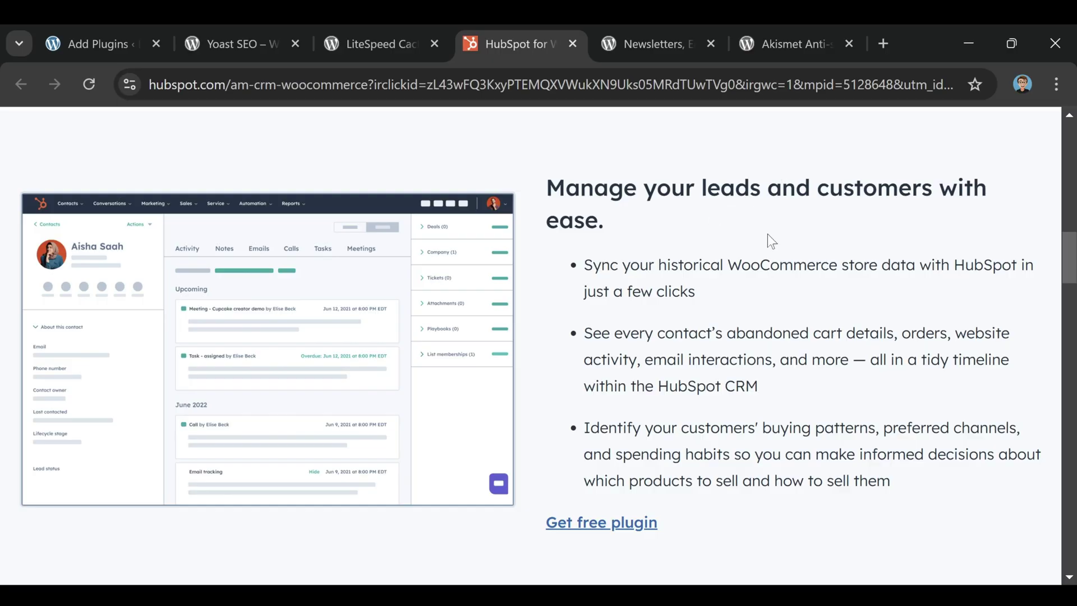
pyautogui.click(643, 48)
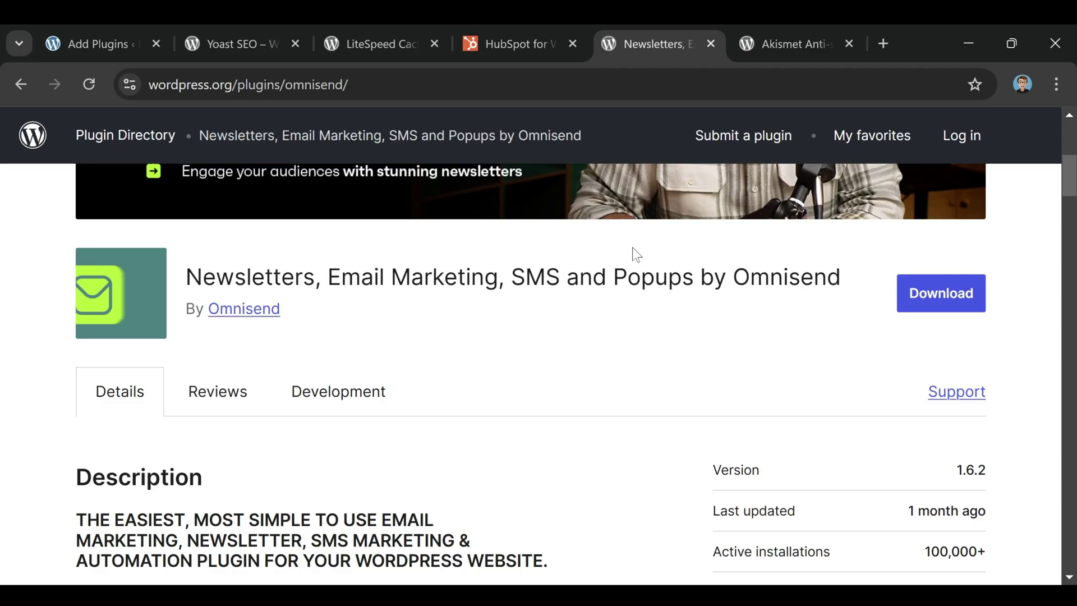
pyautogui.click(774, 45)
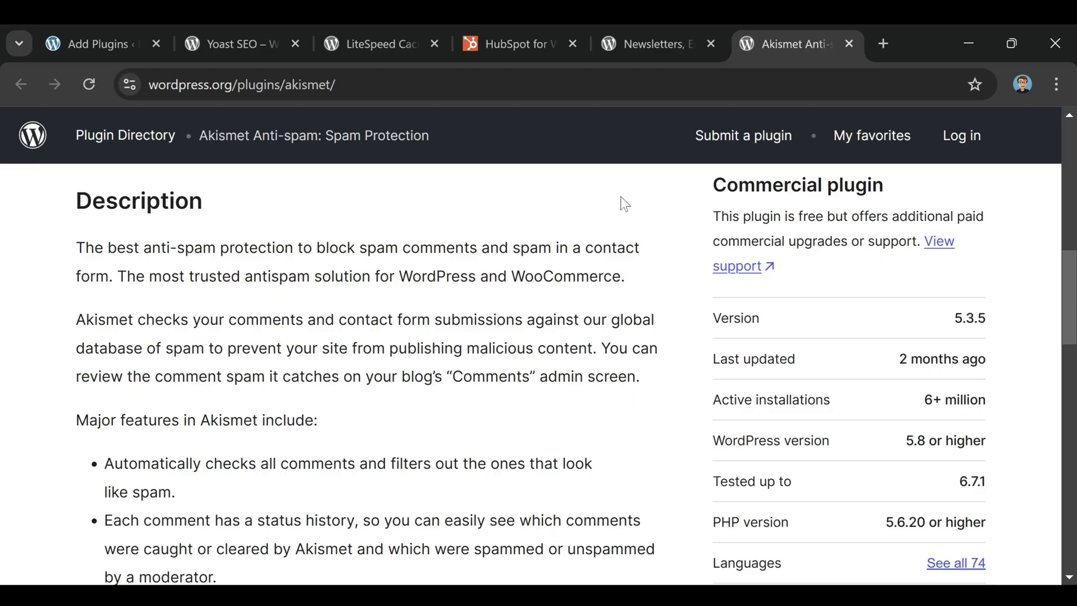
# - Return to the site's featured plugins, then install and activate the Performance Lab plugin
pyautogui.click(114, 43)
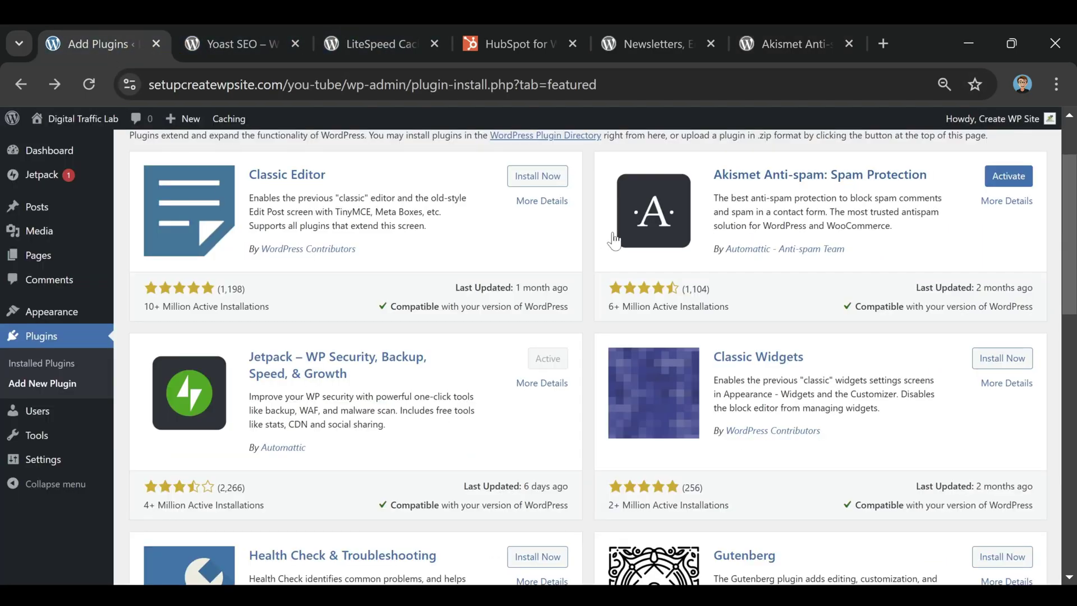
pyautogui.scroll(-5, 614, 240)
pyautogui.scroll(-4, 507, 209)
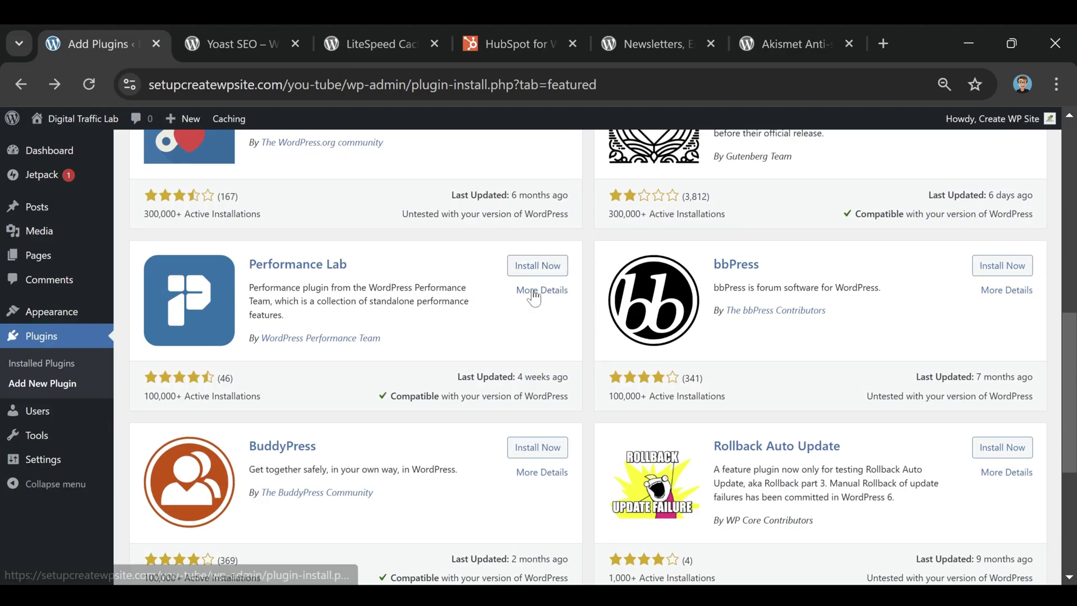
pyautogui.click(540, 269)
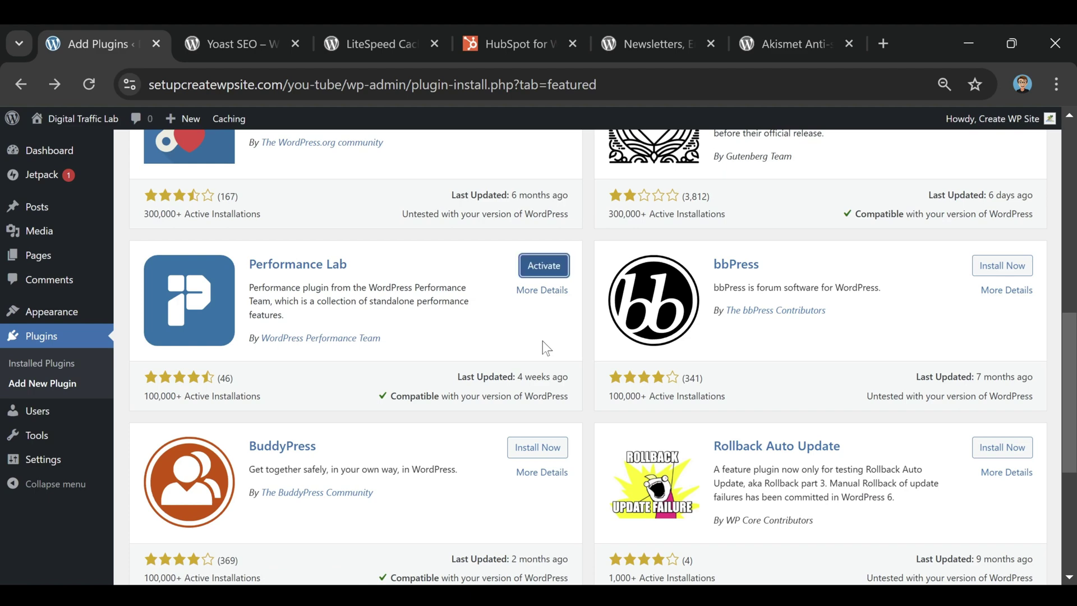
pyautogui.click(543, 266)
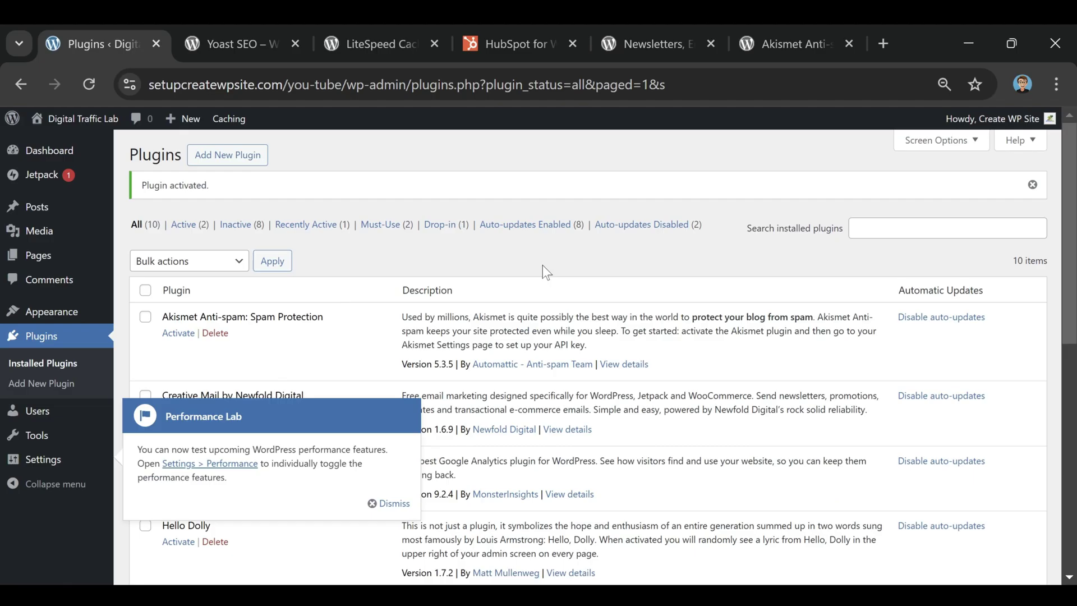
# - Look through the installed plugins and open the settings of Performance Lab
pyautogui.scroll(-1, 566, 274)
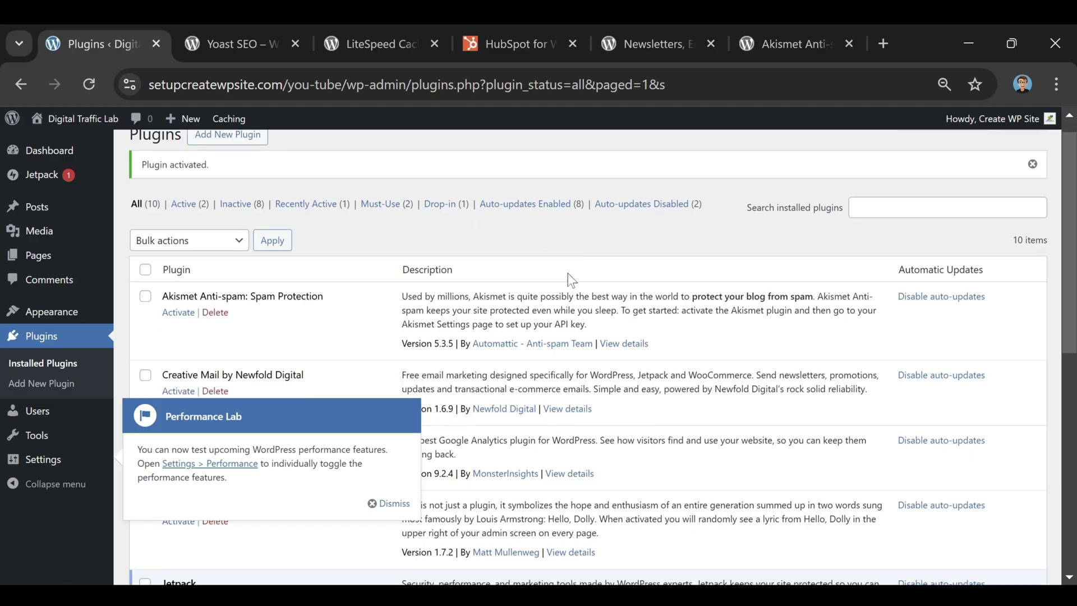
pyautogui.scroll(-3, 568, 273)
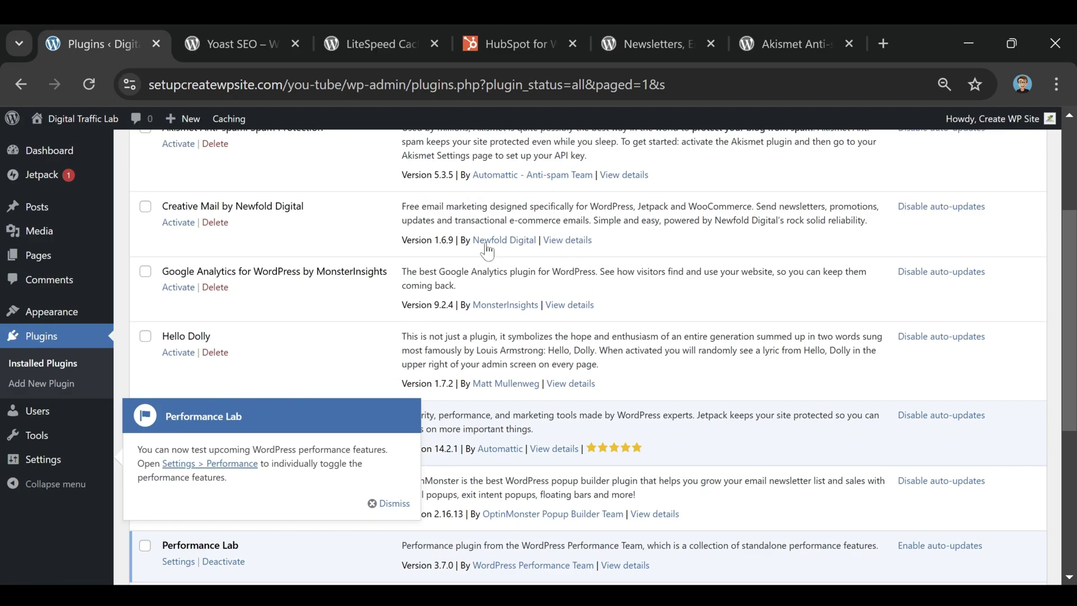
pyautogui.scroll(-5, 488, 250)
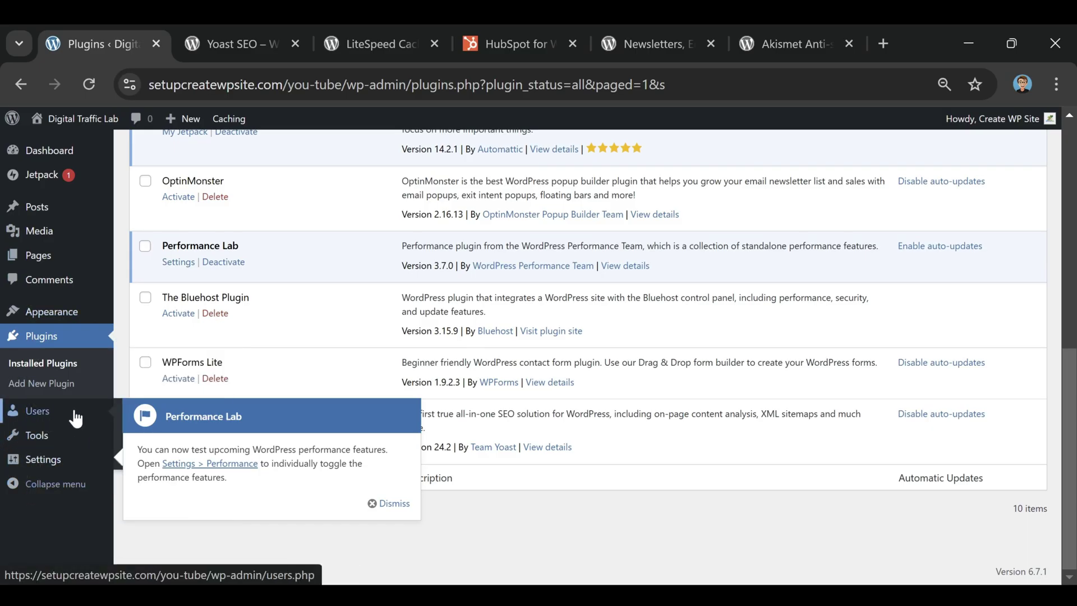
pyautogui.moveTo(25, 439)
pyautogui.click(179, 265)
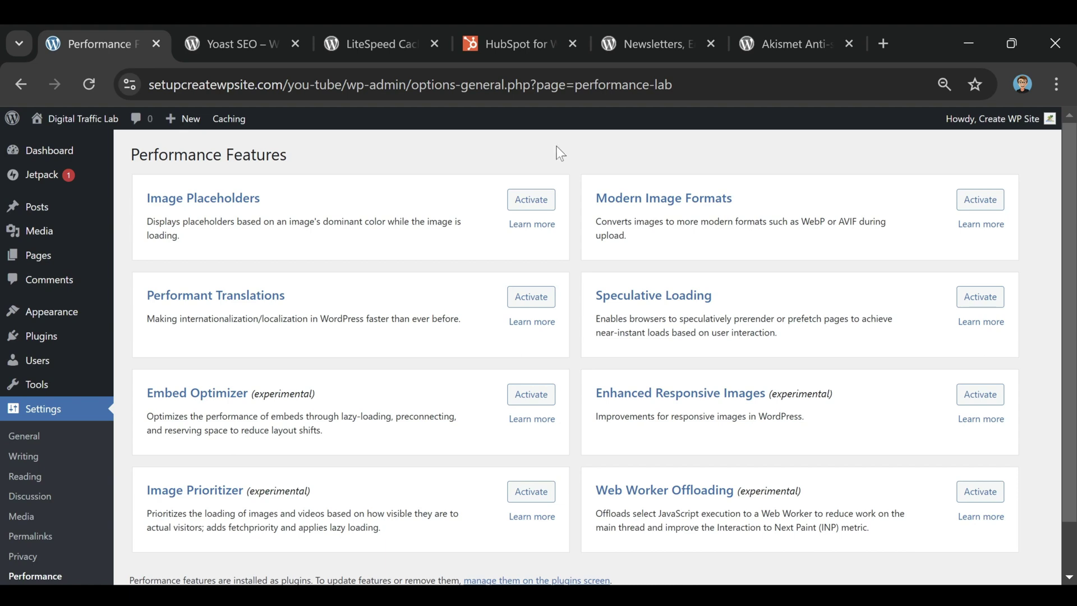
# - Go to the site's dashboard and close the five other browser tabs with plugin pages
pyautogui.click(45, 151)
pyautogui.click(295, 43)
pyautogui.click(296, 43)
pyautogui.click(296, 42)
pyautogui.click(295, 43)
pyautogui.click(296, 42)
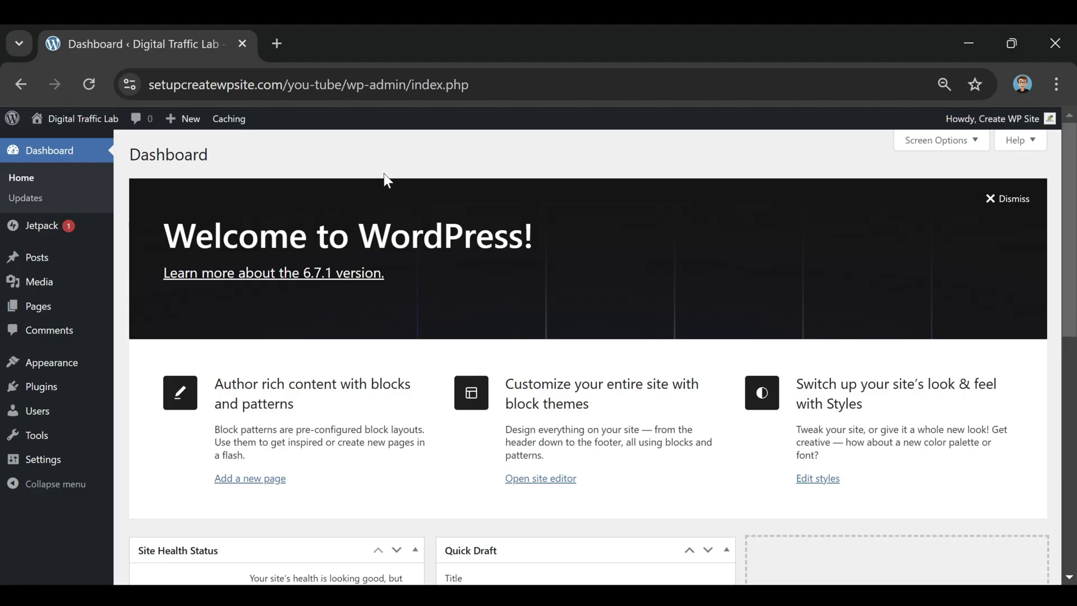
# - Open the list of the site's posts and start a new post
pyautogui.moveTo(34, 275)
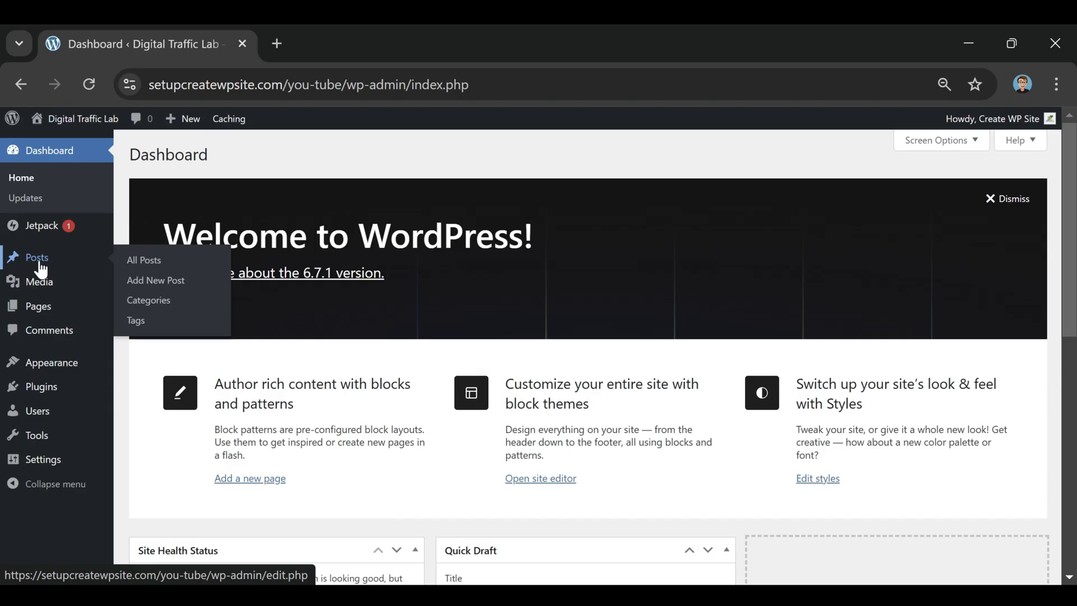
pyautogui.click(40, 269)
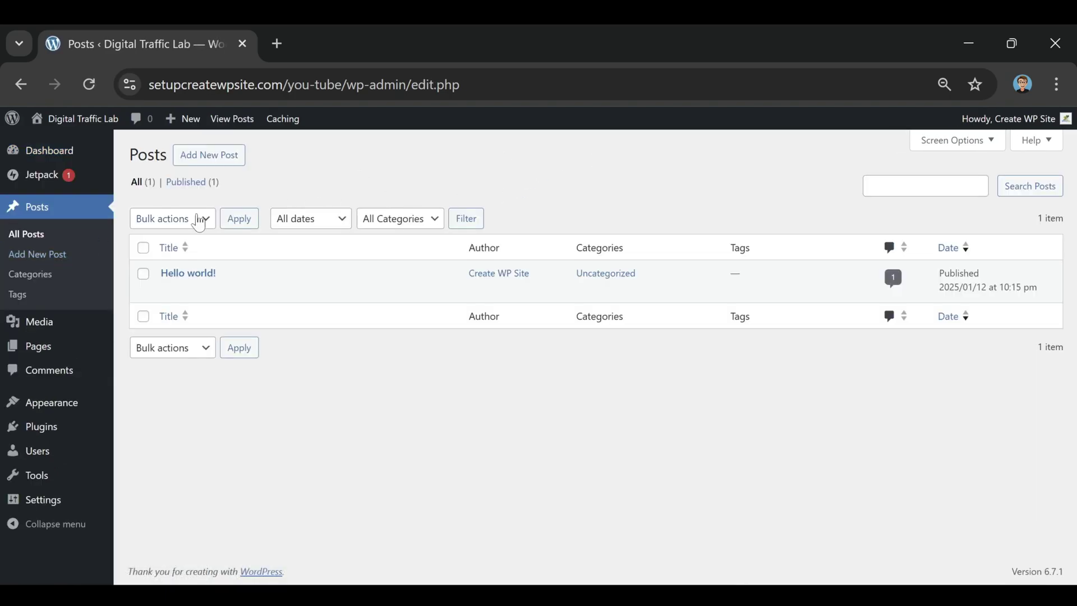
pyautogui.moveTo(347, 274)
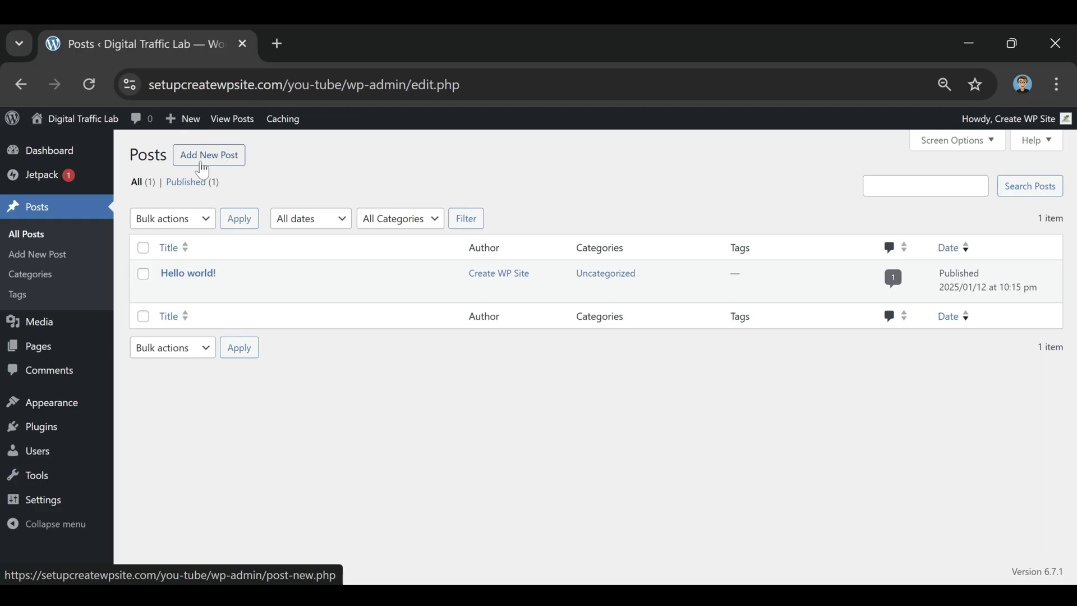
pyautogui.click(209, 162)
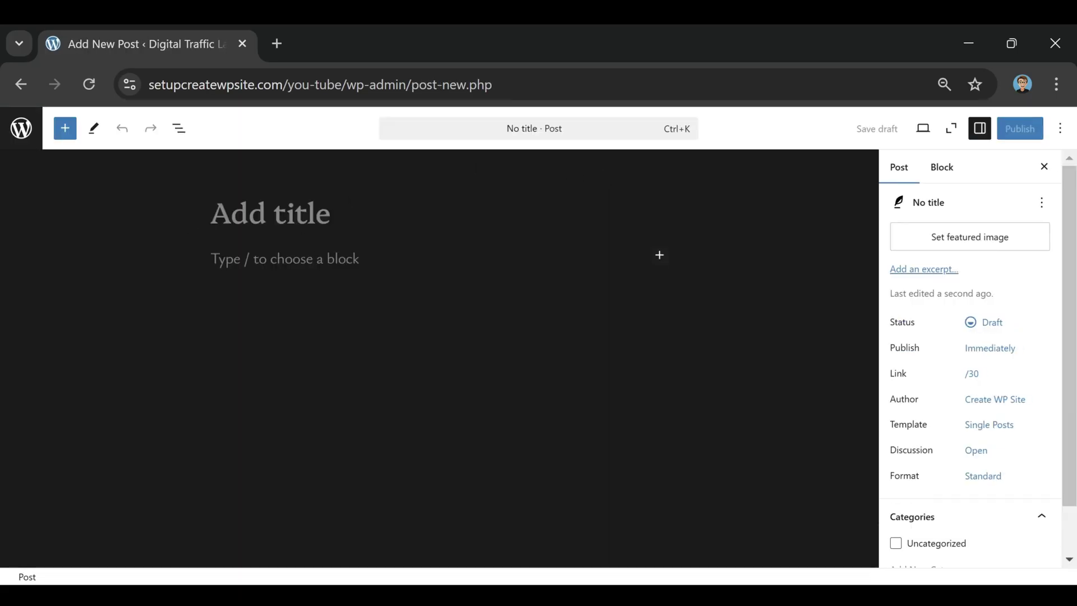
# - Title the post "How To Speed Up Your Website In 2025" and paste the prepared article as its body
pyautogui.click(310, 260)
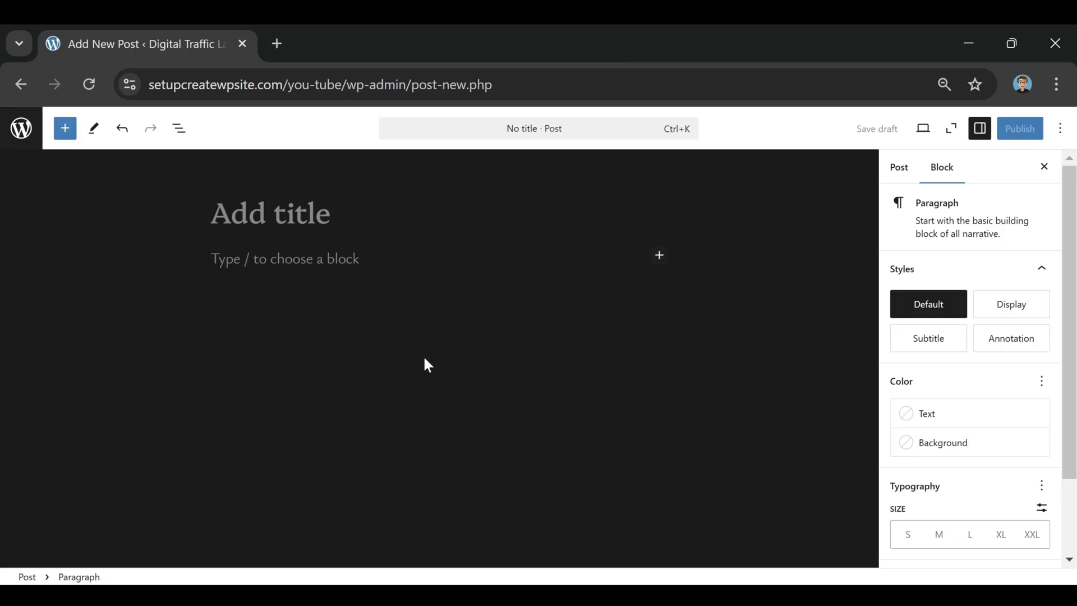
pyautogui.press('Up')
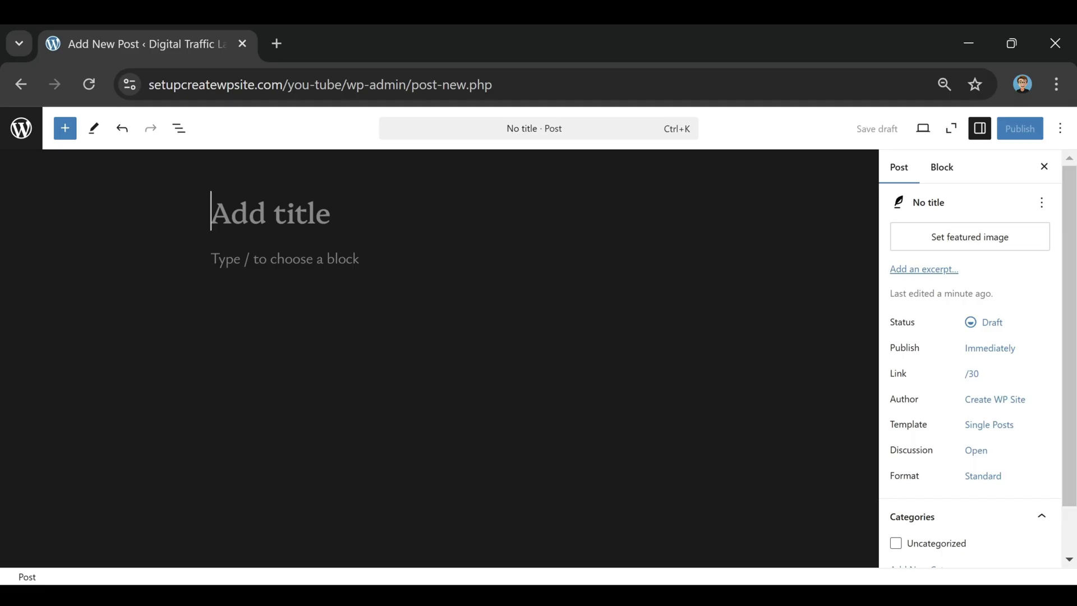
pyautogui.write('How To Speed Up Your Website In 2025')
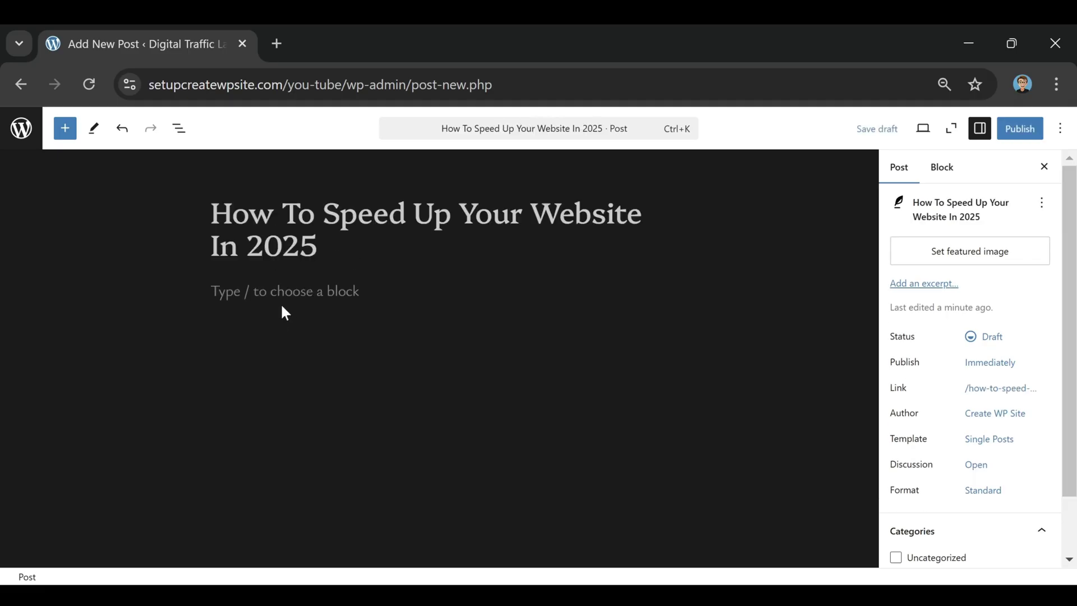
pyautogui.press('Return')
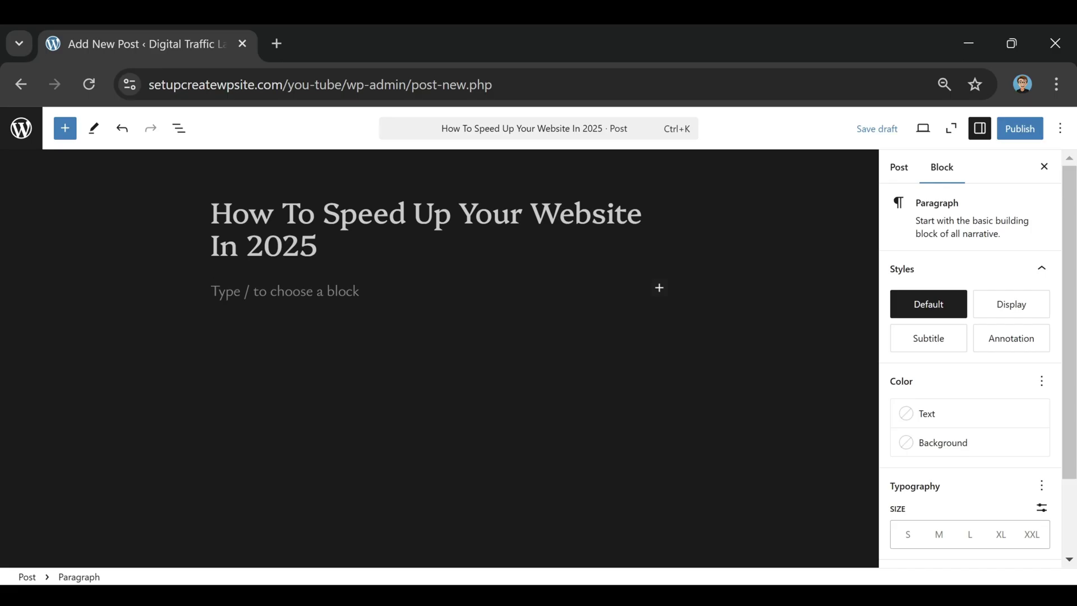
pyautogui.hotkey('ctrl', 'v')
# - Review the pasted article's introduction, numbered sections, bullet lists and separators from end to start and back
pyautogui.scroll(8, 562, 452)
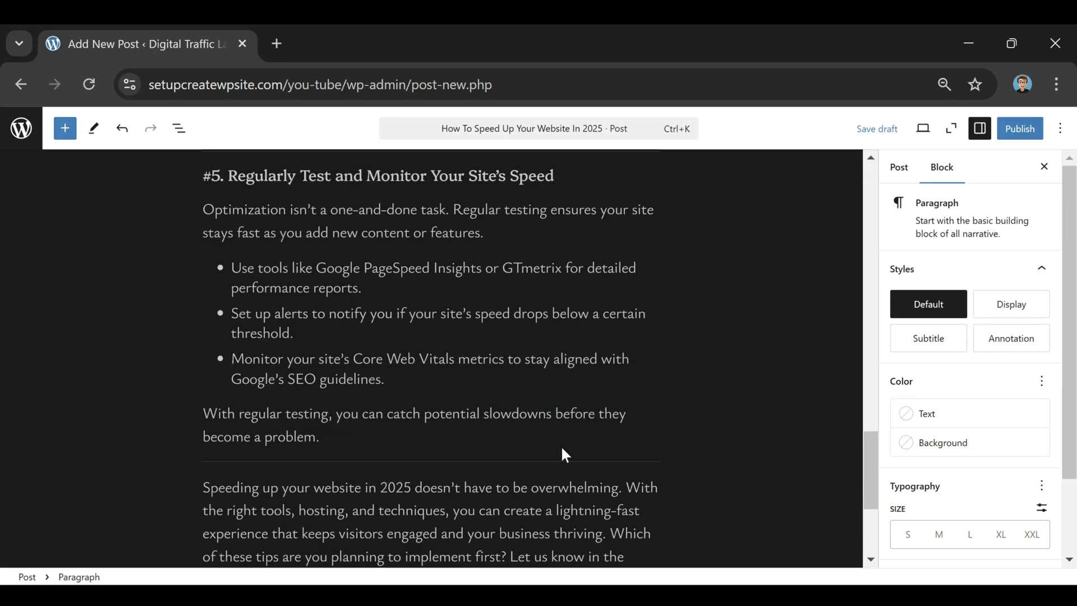
pyautogui.scroll(10, 498, 380)
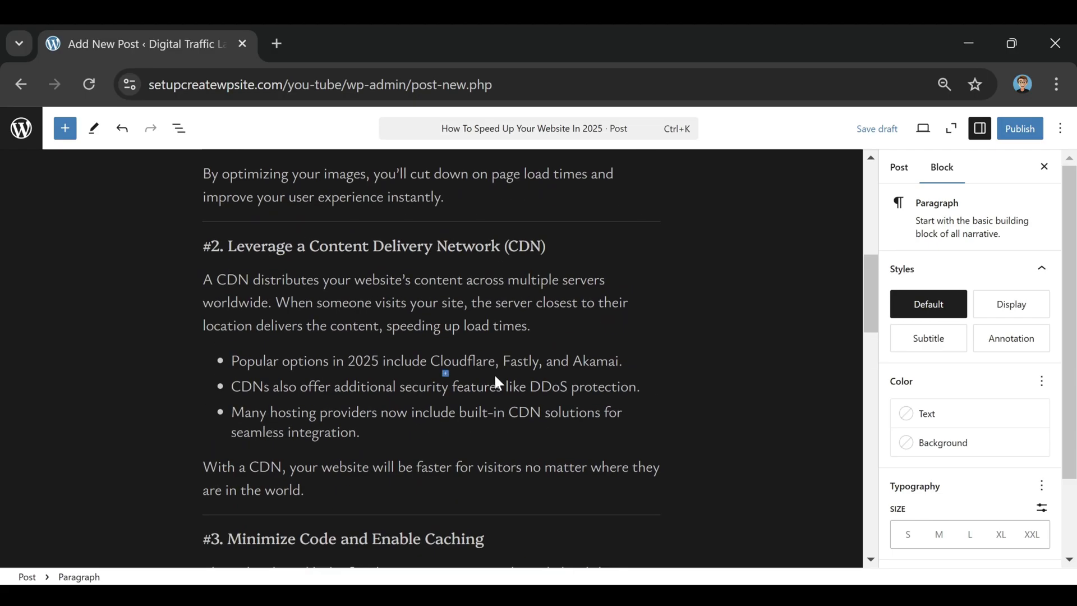
pyautogui.scroll(5, 532, 359)
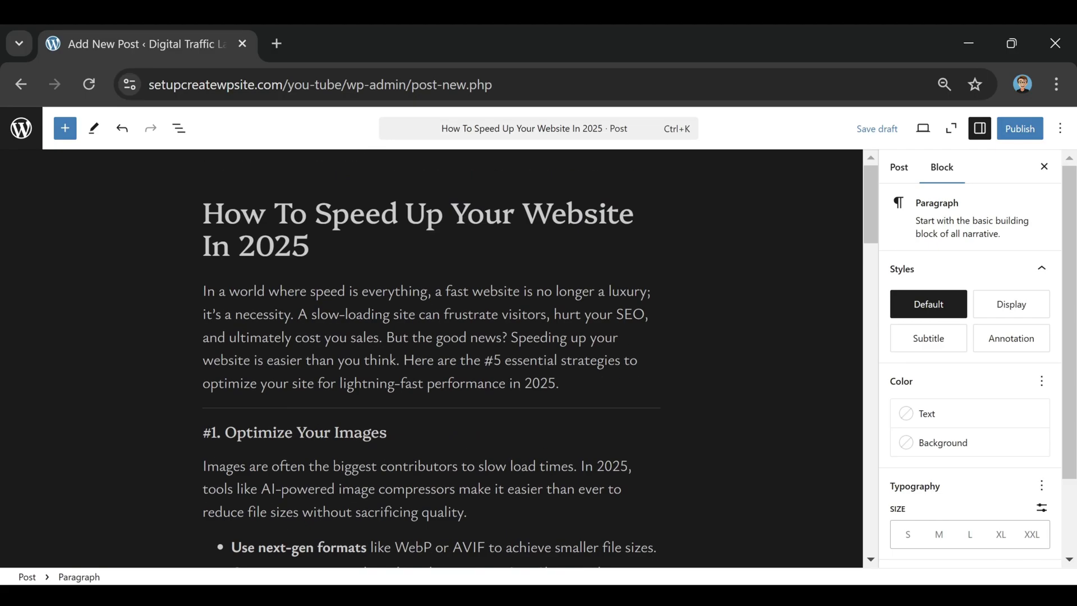
pyautogui.scroll(-3, 654, 303)
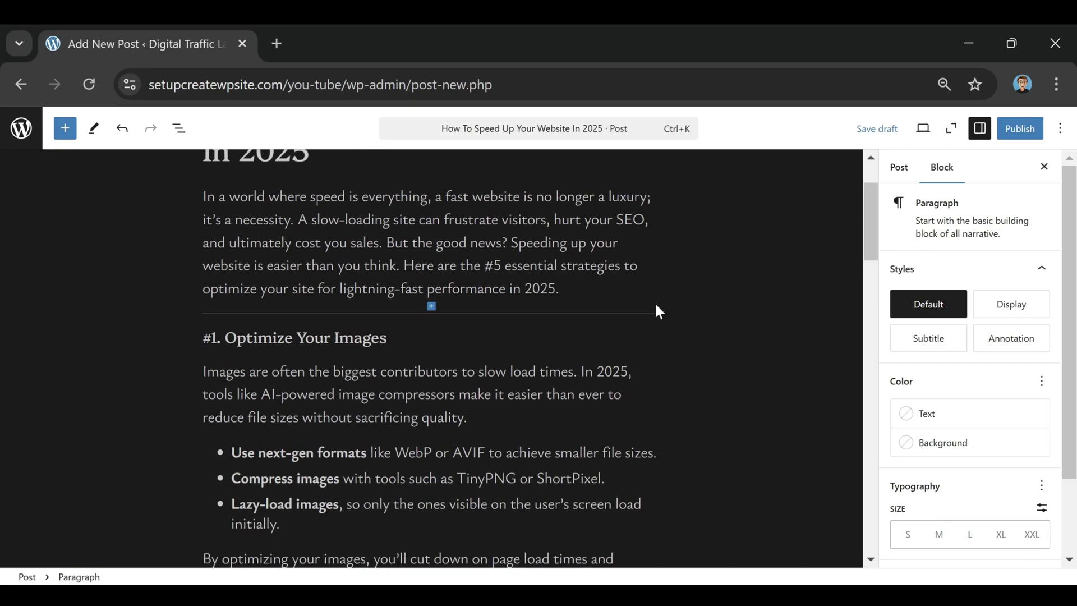
pyautogui.scroll(-4, 655, 302)
pyautogui.scroll(-5, 569, 254)
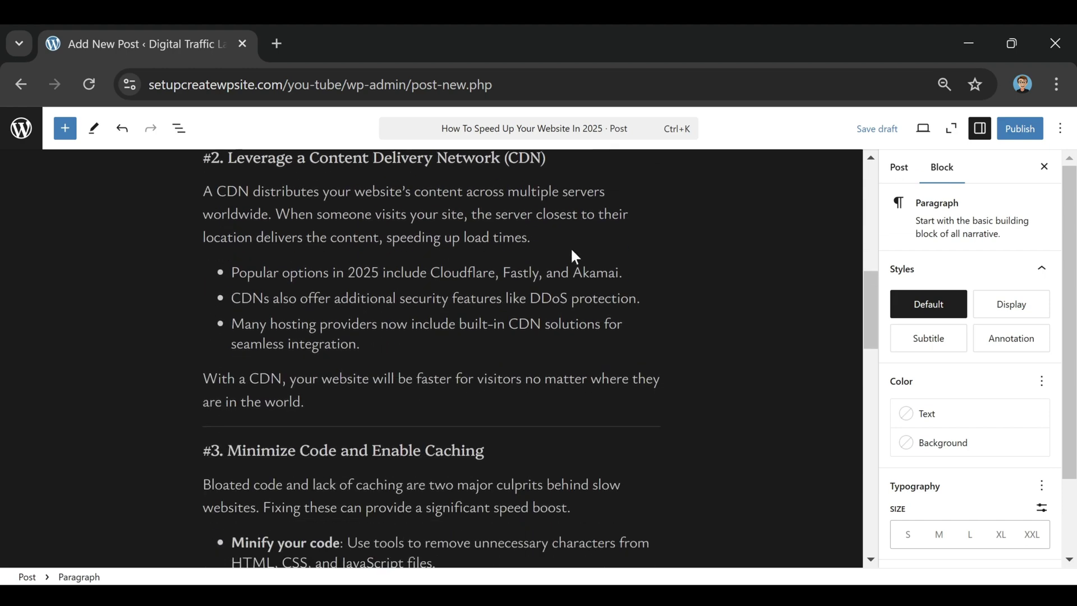
pyautogui.scroll(8, 569, 255)
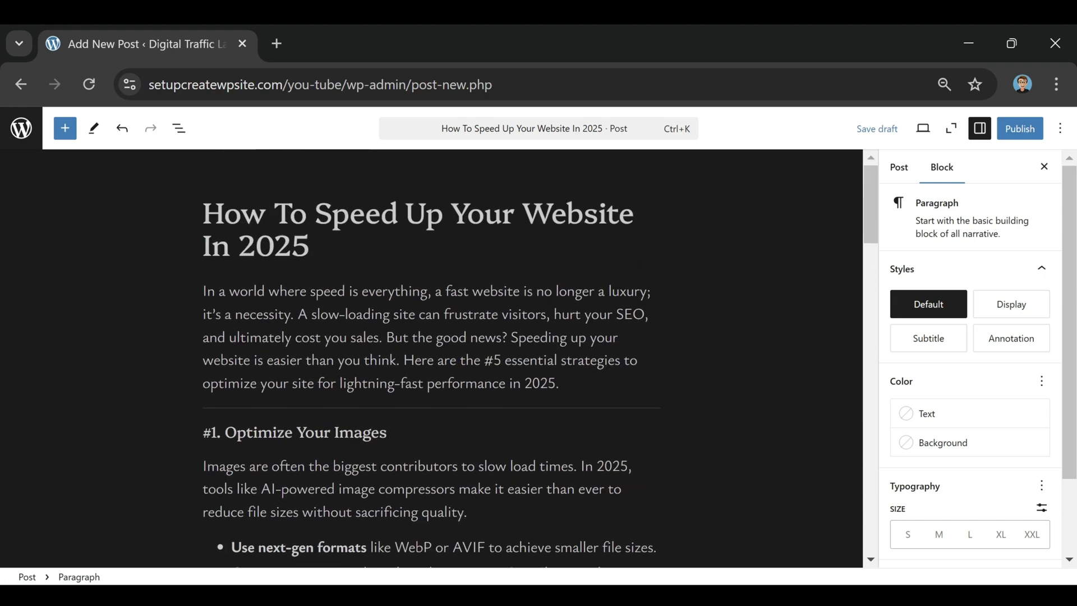
pyautogui.click(477, 408)
pyautogui.scroll(-3, 479, 409)
pyautogui.scroll(-2, 477, 351)
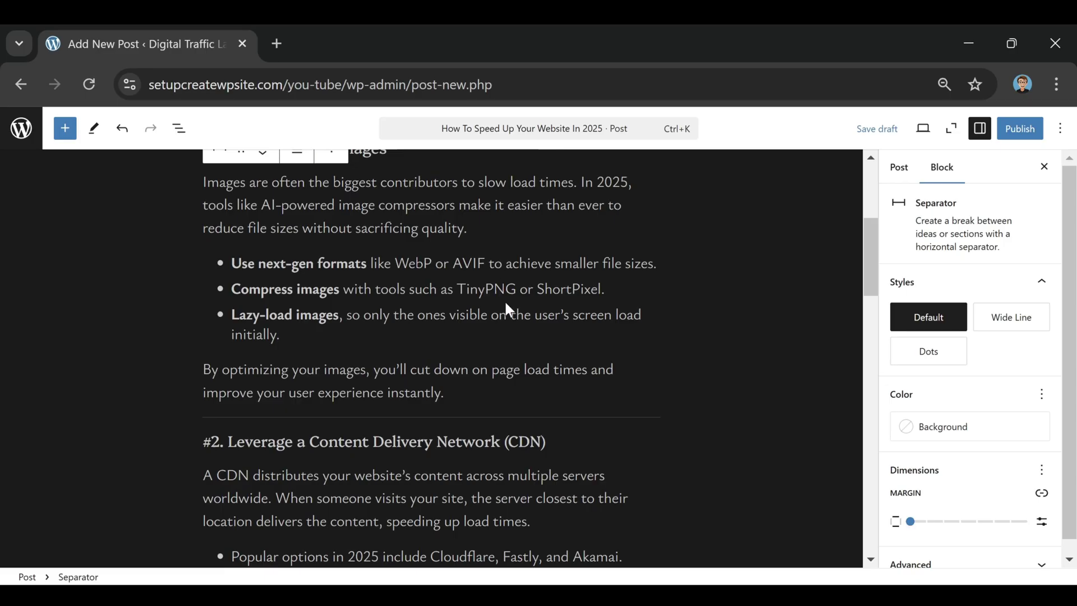
pyautogui.scroll(-2, 504, 308)
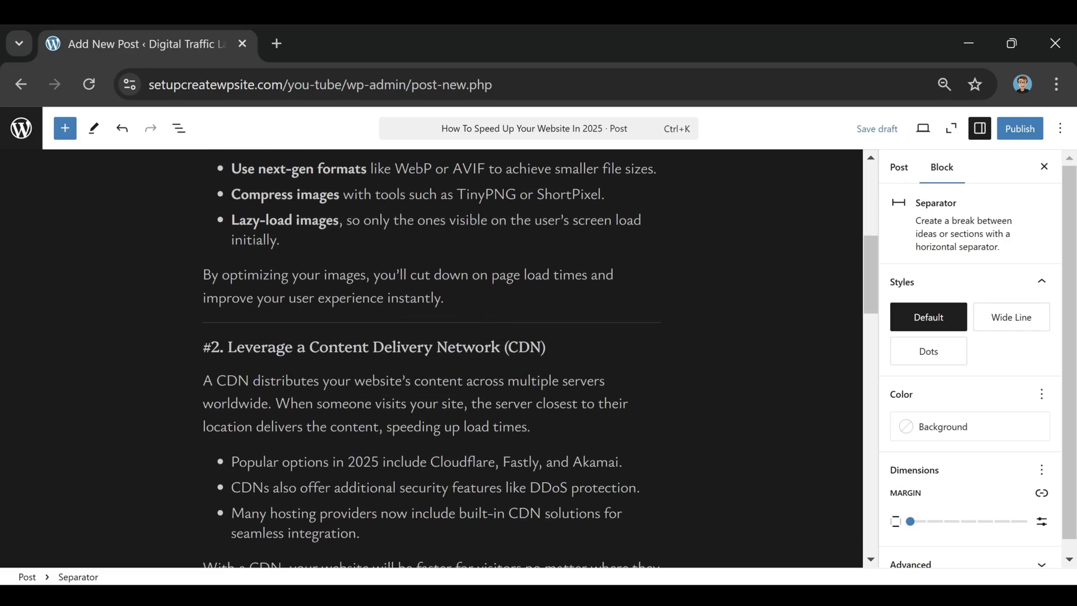
pyautogui.scroll(-8, 519, 357)
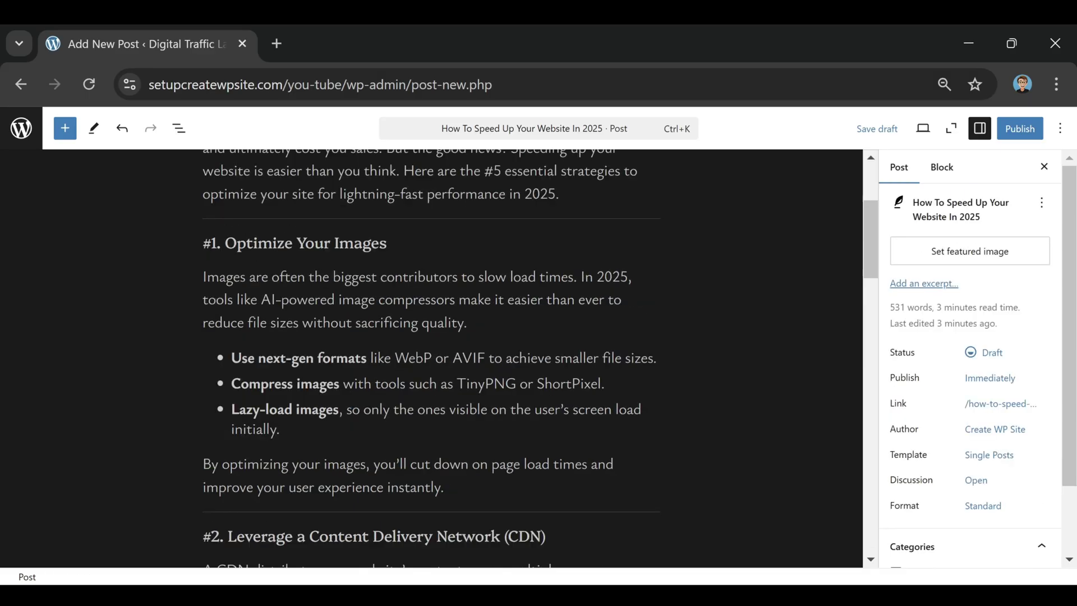
pyautogui.scroll(-2, 217, 349)
pyautogui.scroll(2, 218, 349)
pyautogui.scroll(-4, 352, 434)
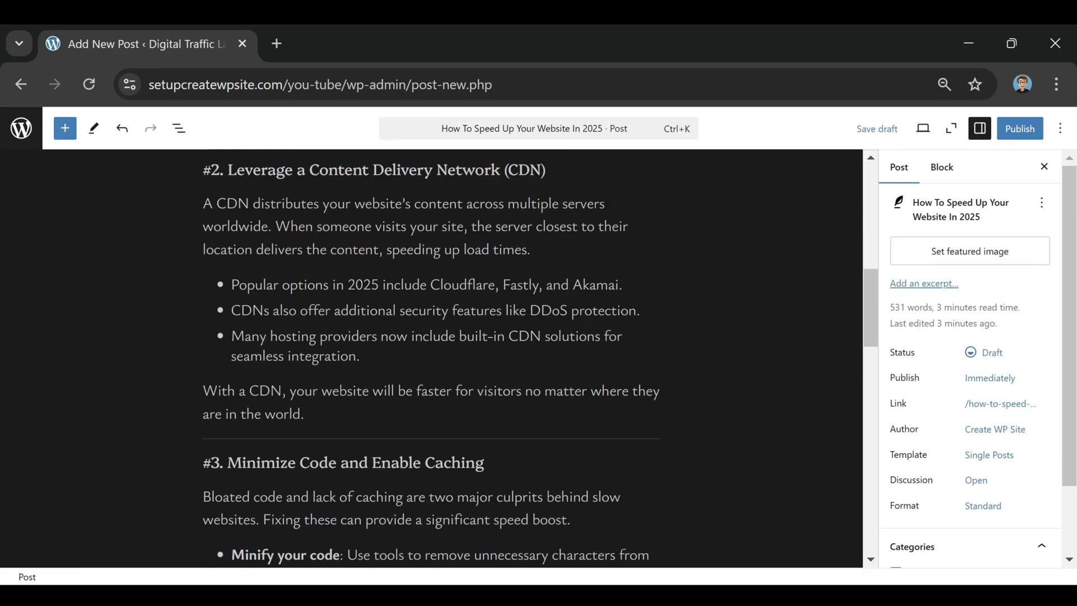
pyautogui.scroll(6, 352, 434)
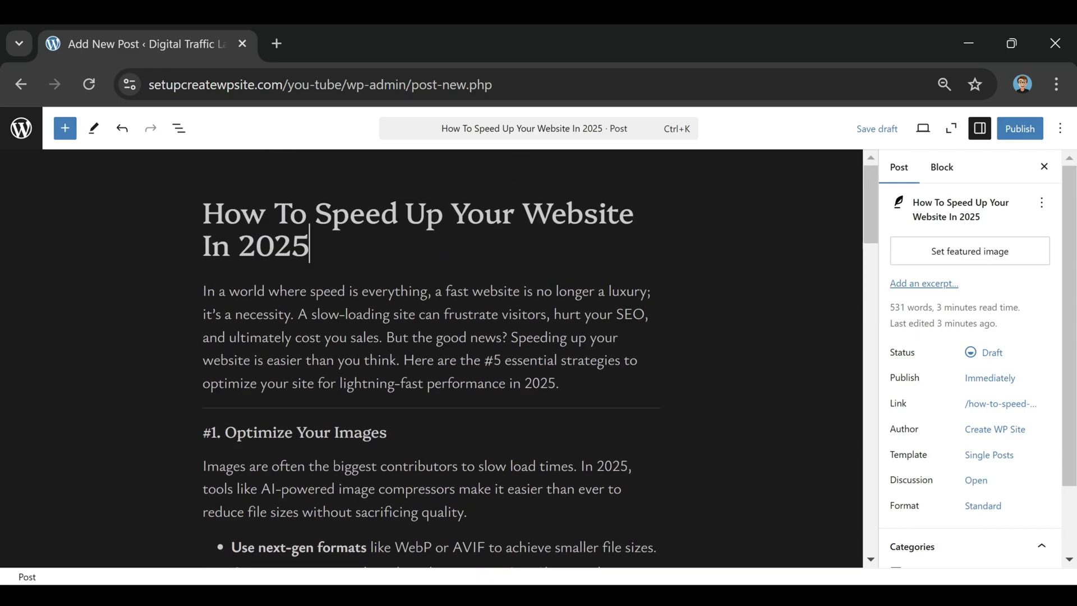
# - Insert a YouTube Embed block directly below the post's introductory paragraph
pyautogui.click(559, 383)
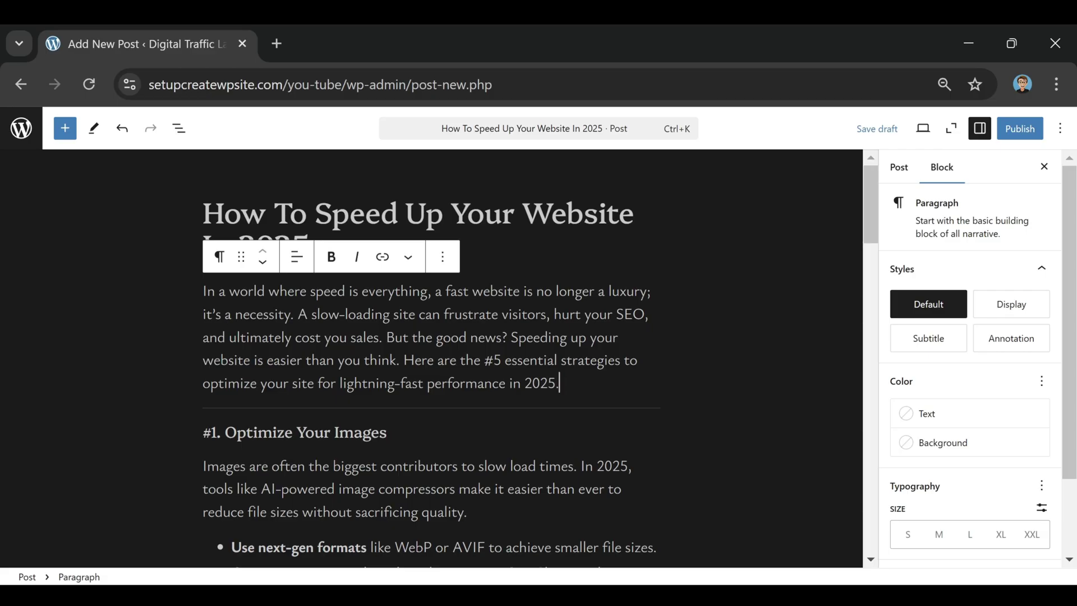
pyautogui.press('Return')
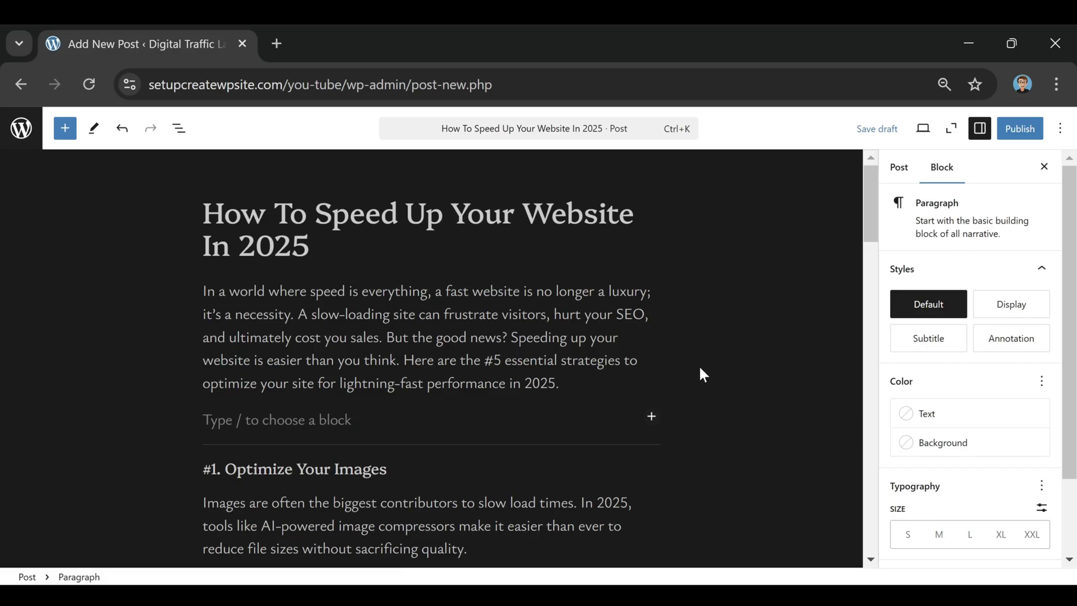
pyautogui.click(651, 417)
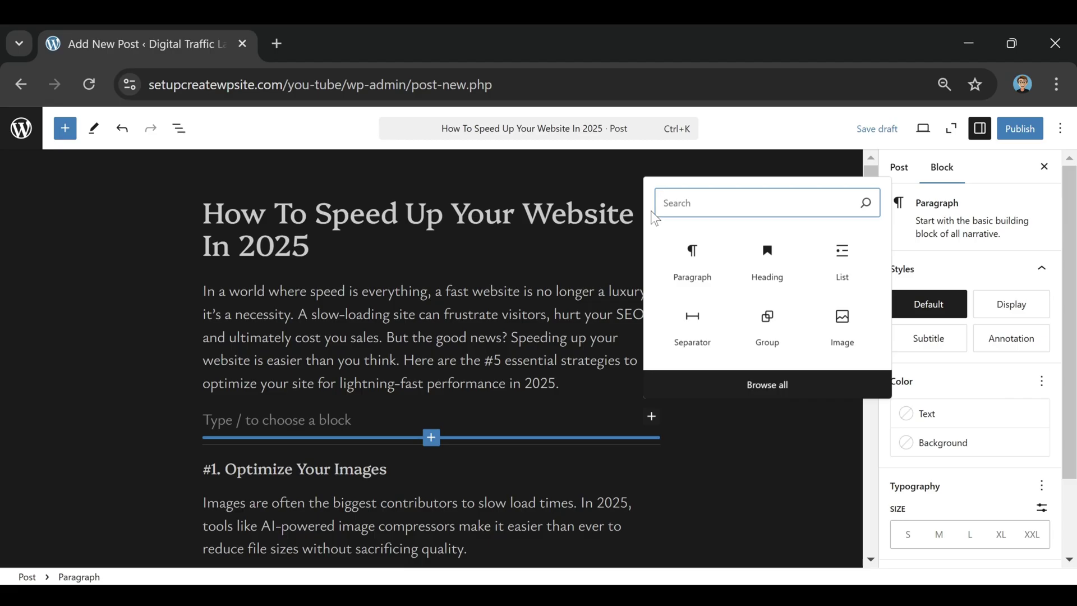
pyautogui.write('youtube')
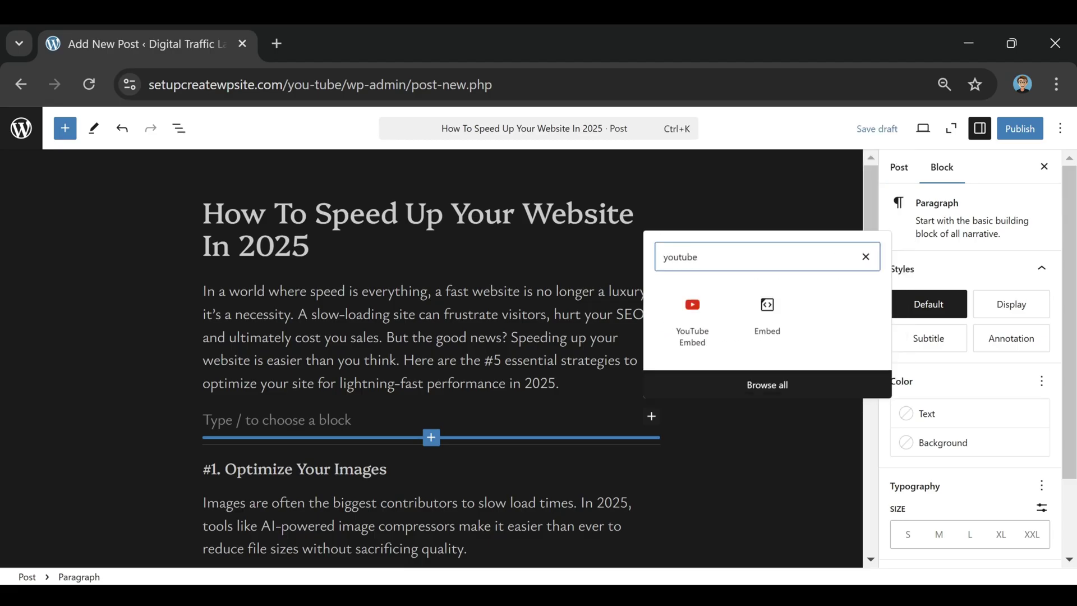
pyautogui.click(690, 315)
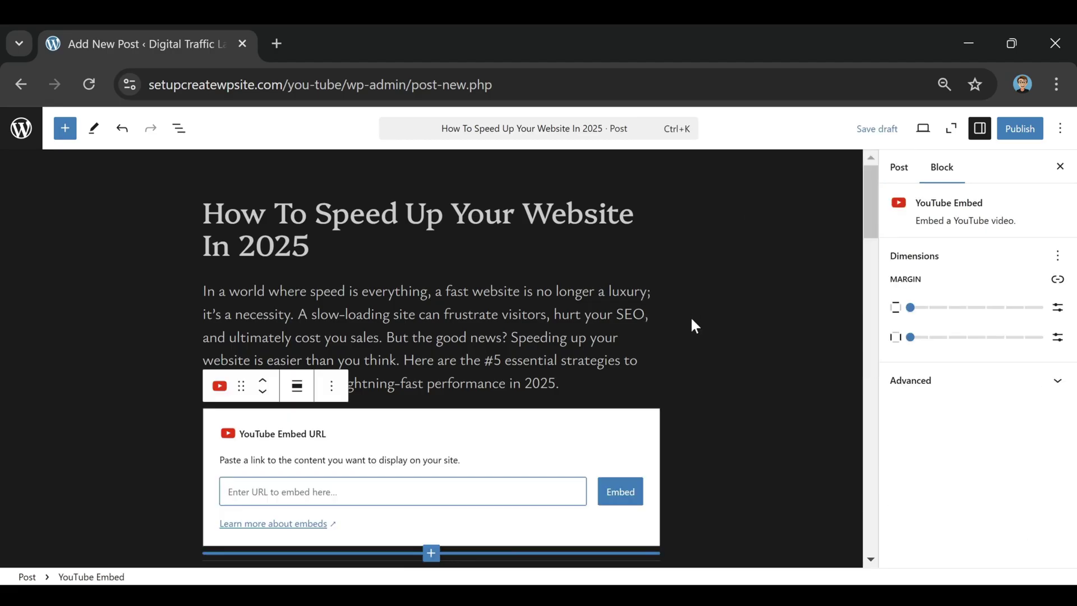
pyautogui.scroll(-2, 446, 431)
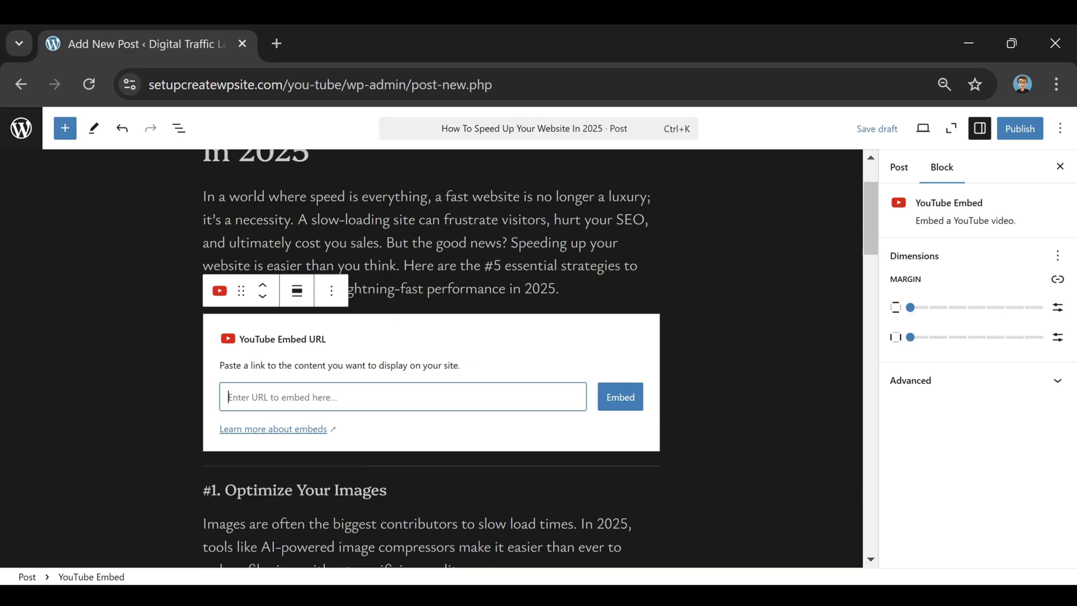
pyautogui.write('https://www.youtube.com/watch?v=BrY6a-lsLp8&t=323s')
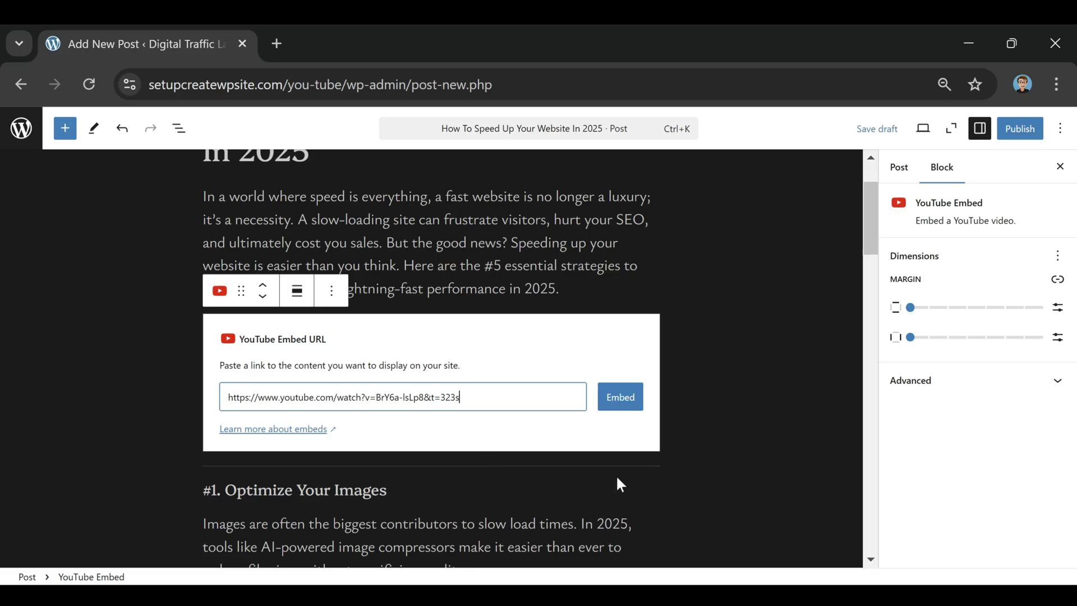
pyautogui.click(616, 405)
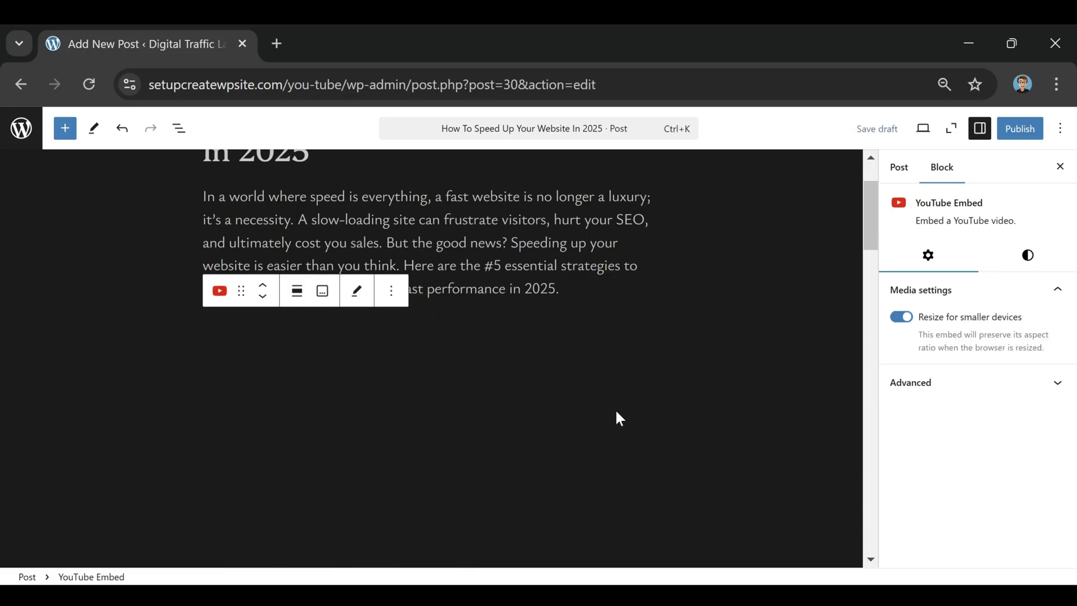
pyautogui.scroll(1, 607, 415)
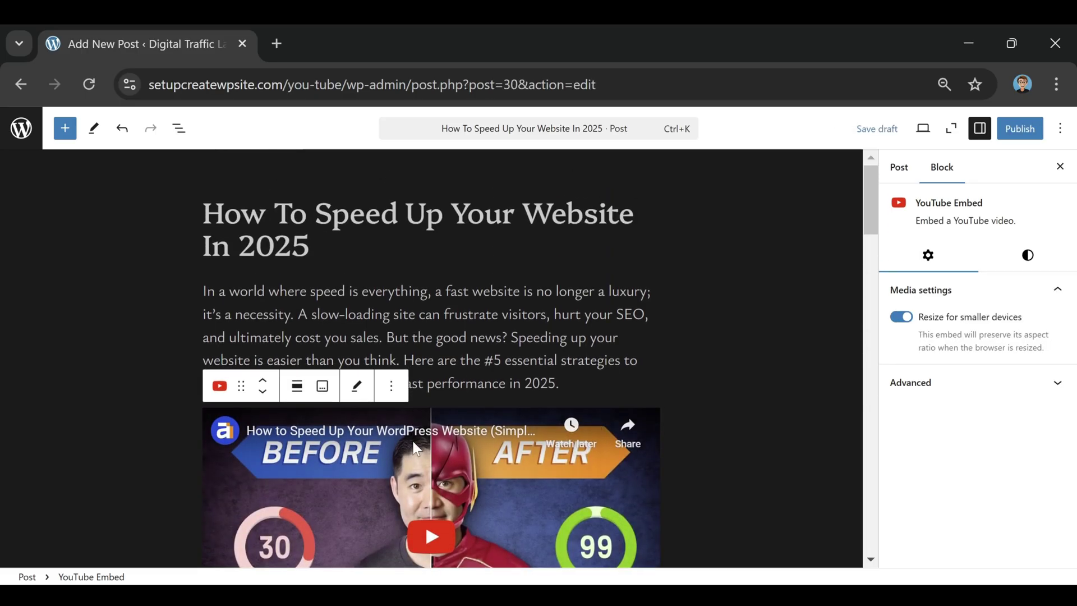
pyautogui.scroll(-3, 532, 431)
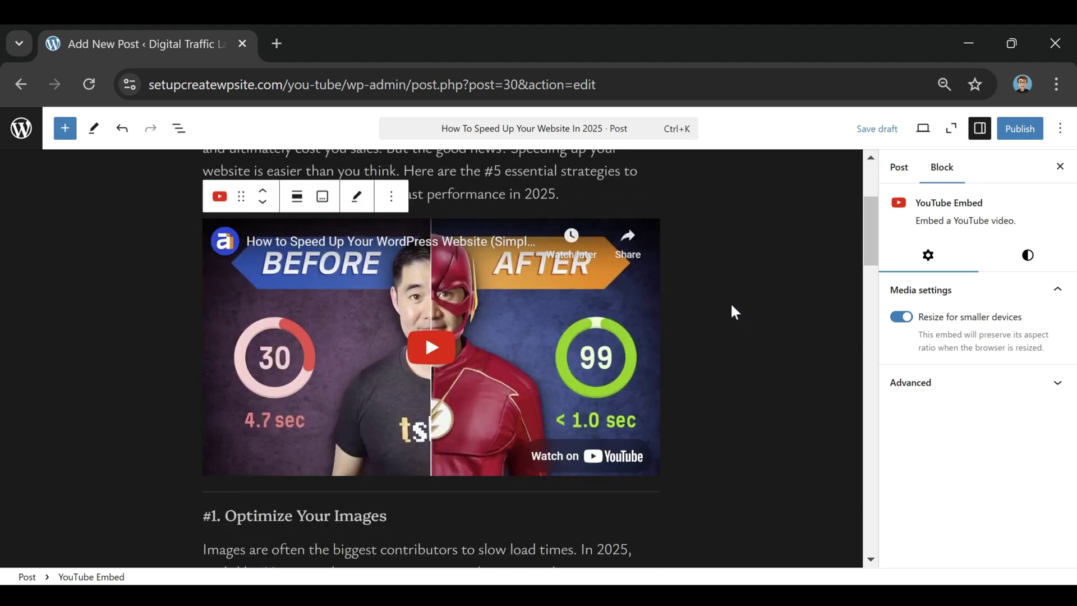
pyautogui.scroll(2, 642, 437)
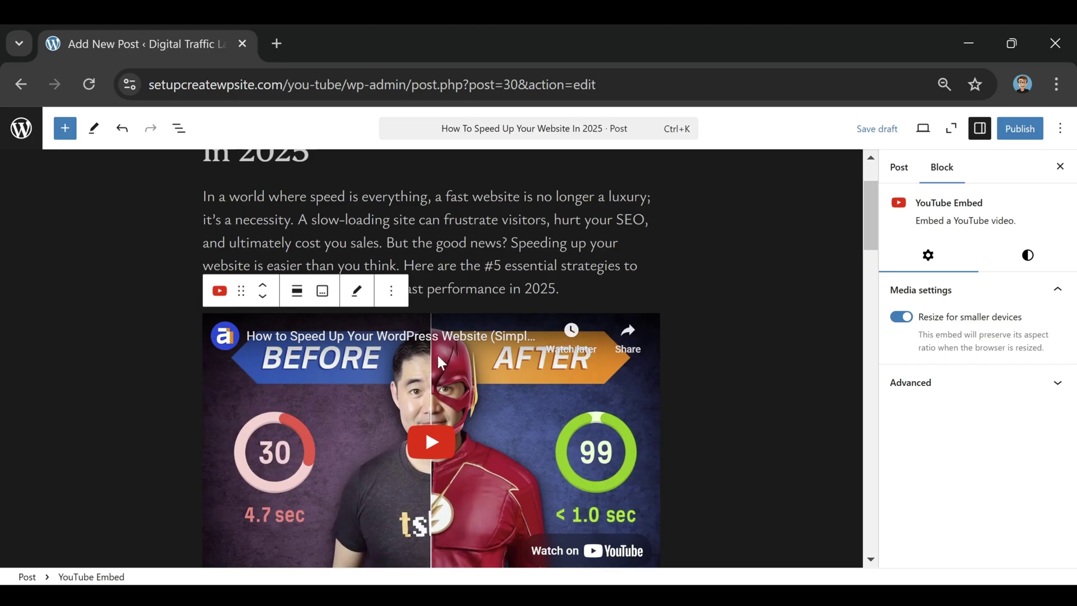
# - Add a Spacer block between the introductory paragraph and the video and set its height to 25 px
pyautogui.click(464, 312)
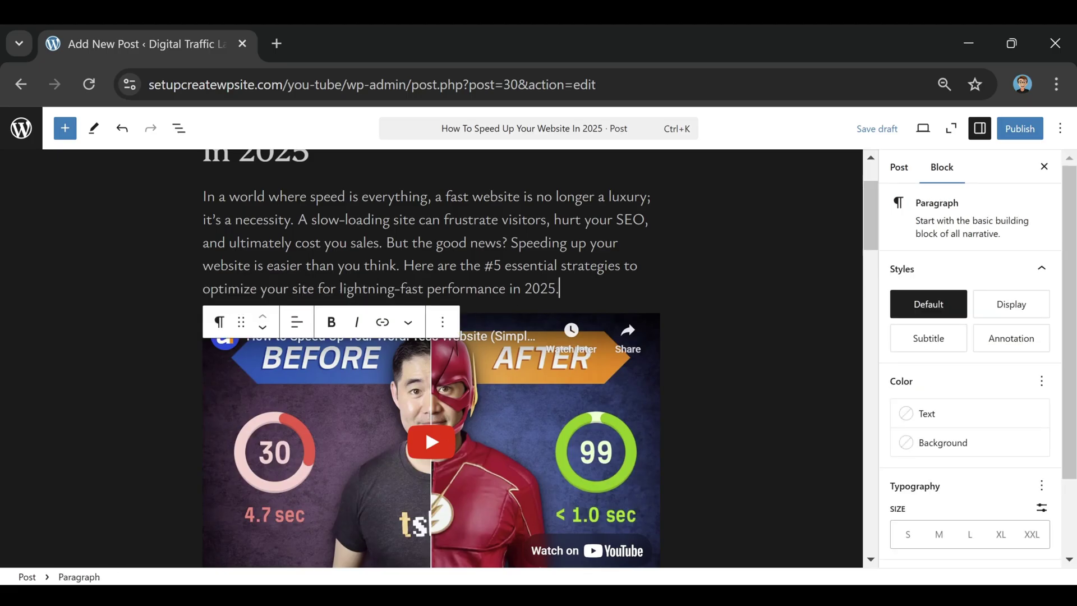
pyautogui.press('Return')
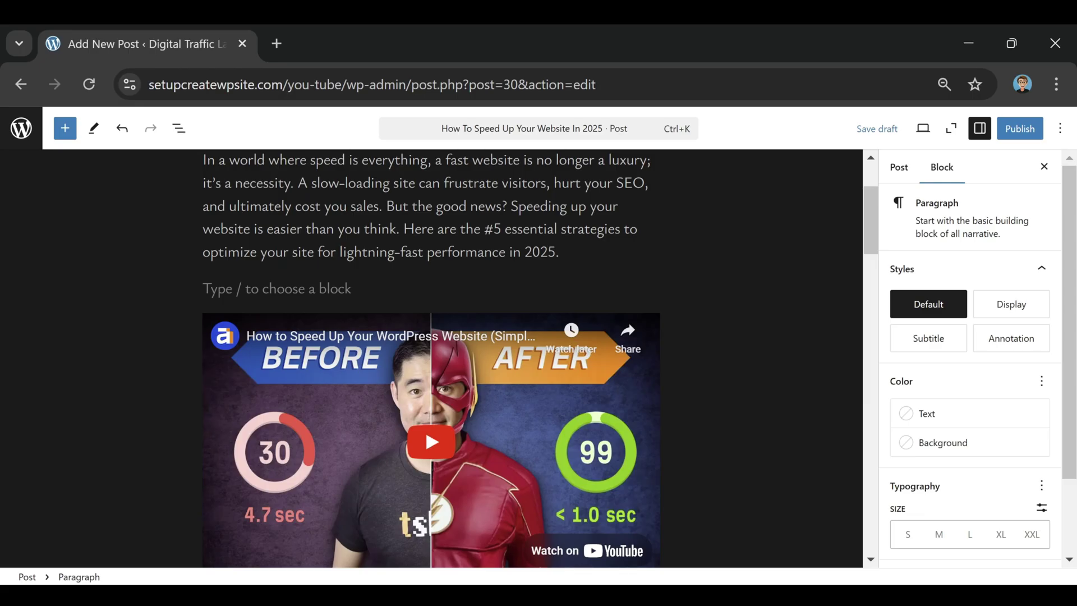
pyautogui.write('/spacer')
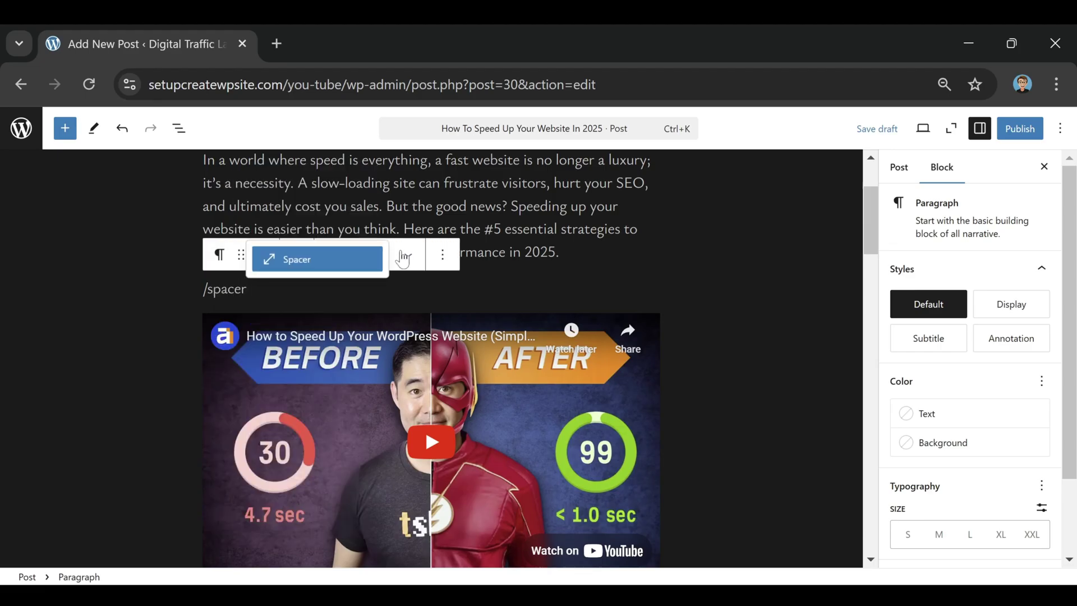
pyautogui.click(334, 263)
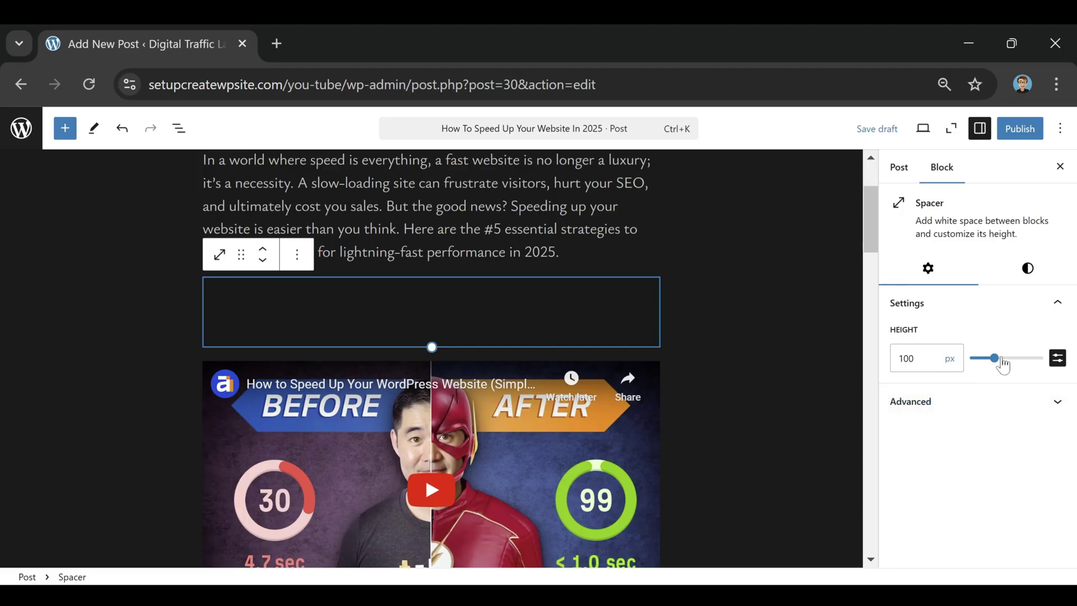
pyautogui.moveTo(994, 358)
pyautogui.mouseDown()
pyautogui.moveTo(974, 359)
pyautogui.moveTo(978, 368)
pyautogui.mouseUp()
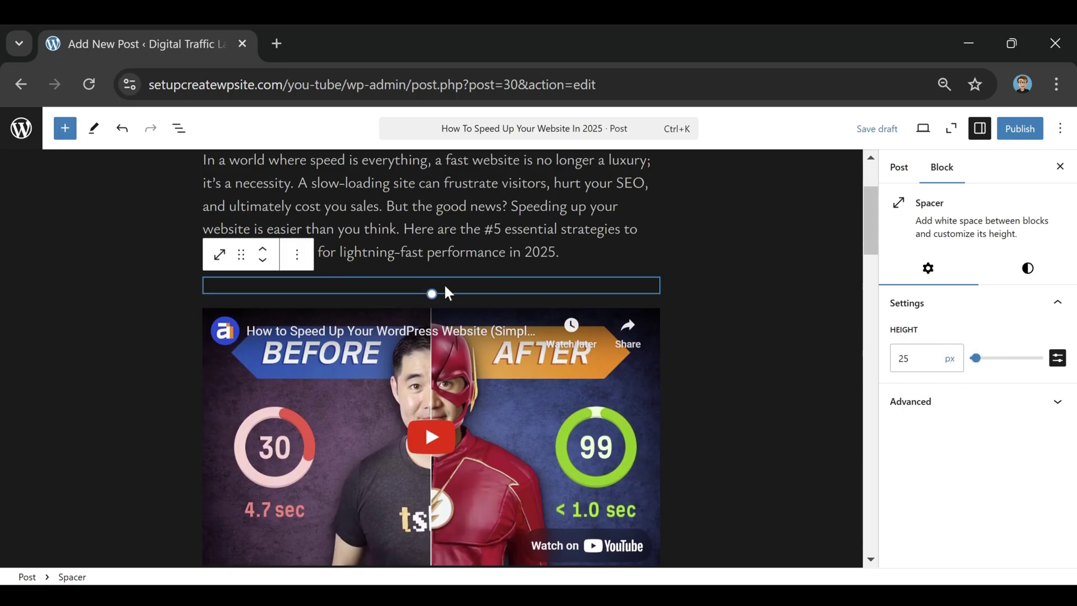
pyautogui.click(541, 264)
# - Add a Spacer block between the video and the separator above section #1, set its height to 25 px, and check the spacing
pyautogui.scroll(-3, 480, 331)
pyautogui.scroll(-3, 480, 367)
pyautogui.scroll(3, 420, 393)
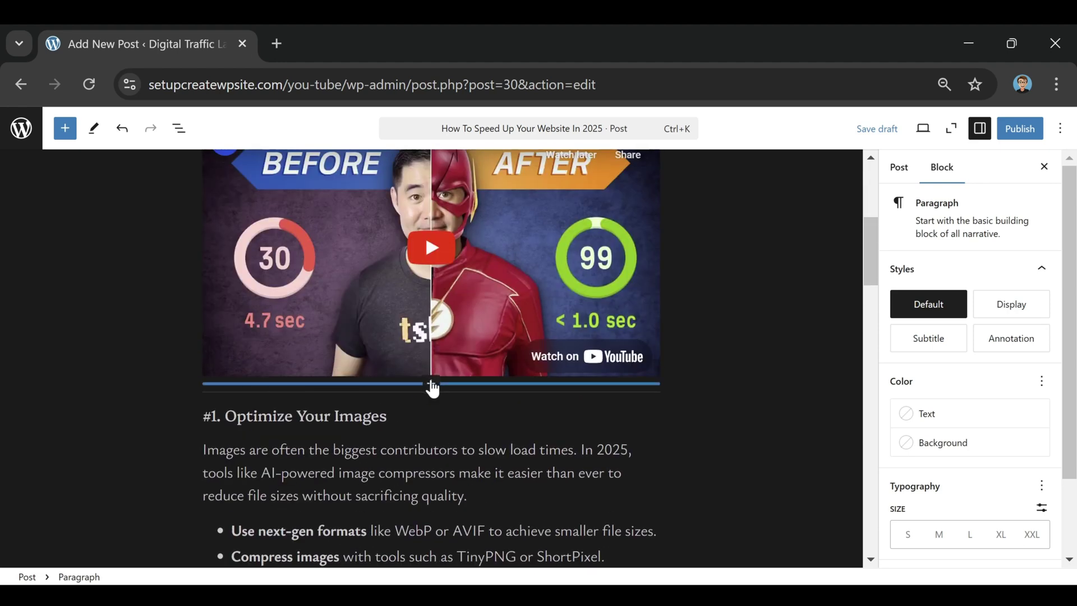
pyautogui.click(431, 384)
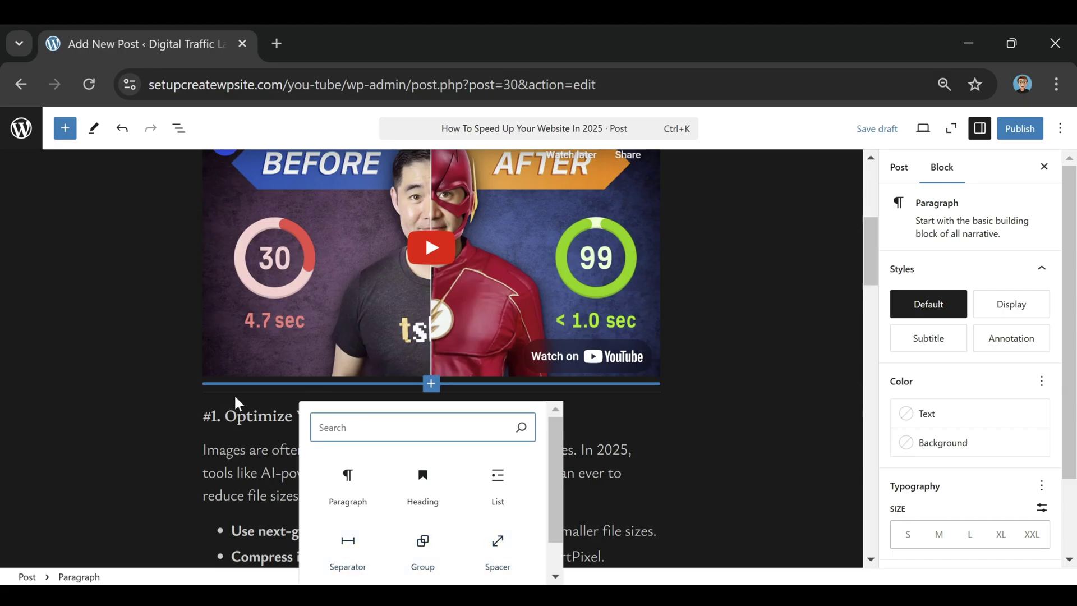
pyautogui.click(496, 558)
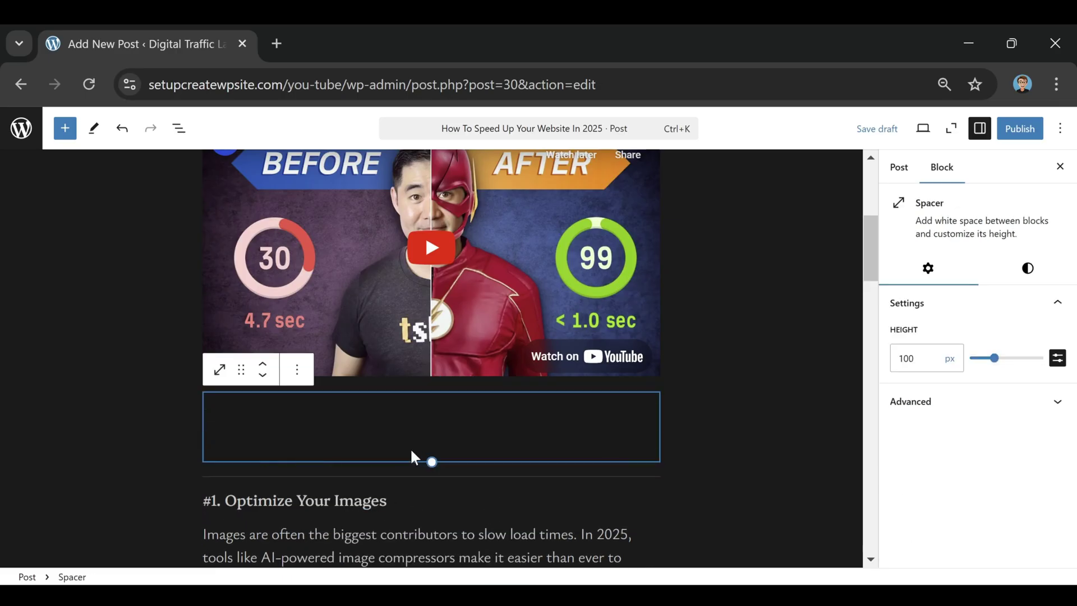
pyautogui.moveTo(994, 360); pyautogui.dragTo(976, 369)
pyautogui.click(917, 358)
pyautogui.press('BackSpace')
pyautogui.write('5')
pyautogui.click(764, 290)
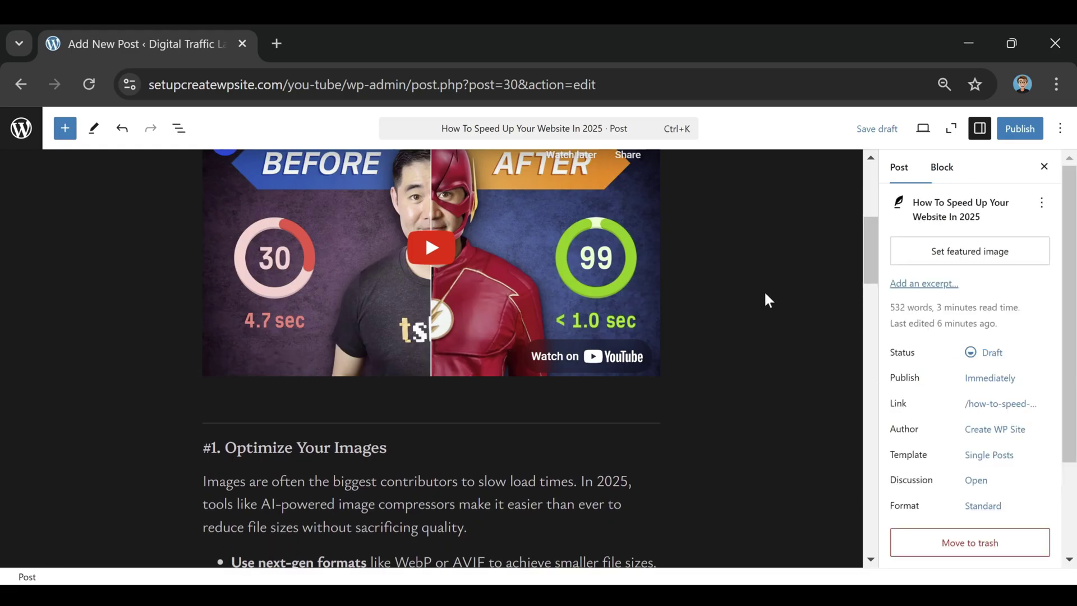
pyautogui.scroll(3, 682, 283)
pyautogui.scroll(-2, 432, 293)
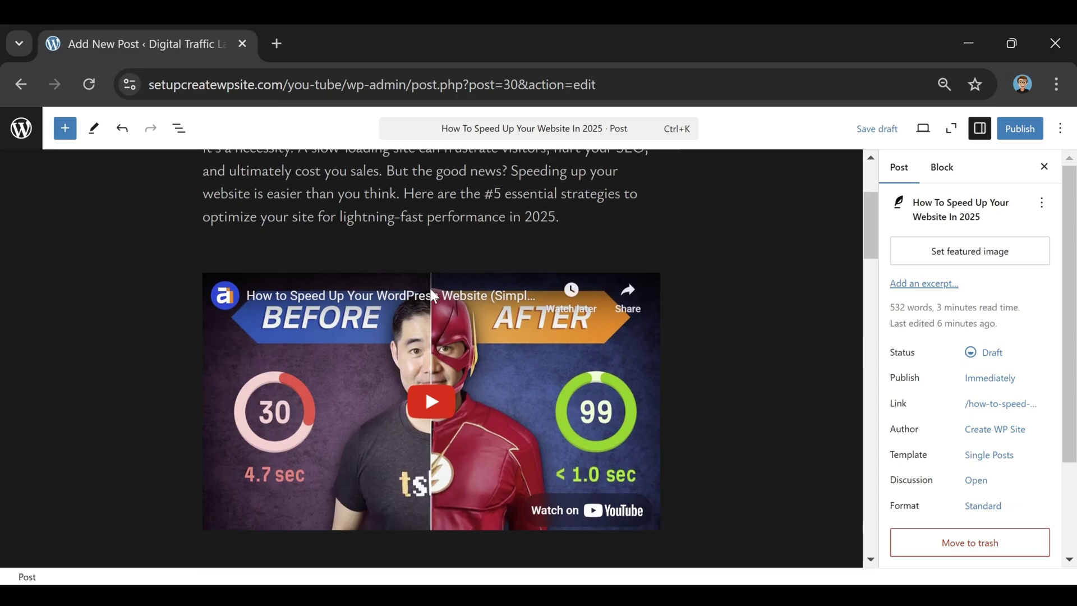
pyautogui.scroll(2, 415, 372)
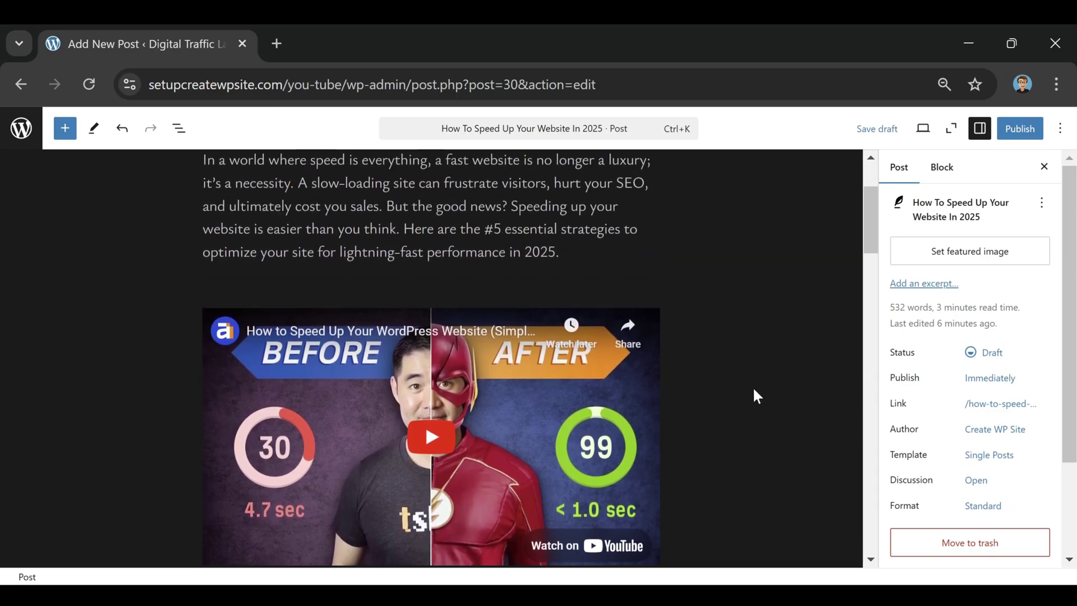
# - Insert an Image block after the last paragraph of section #3 and upload the "speed" picture from the Downloads folder into it
pyautogui.scroll(-15, 681, 381)
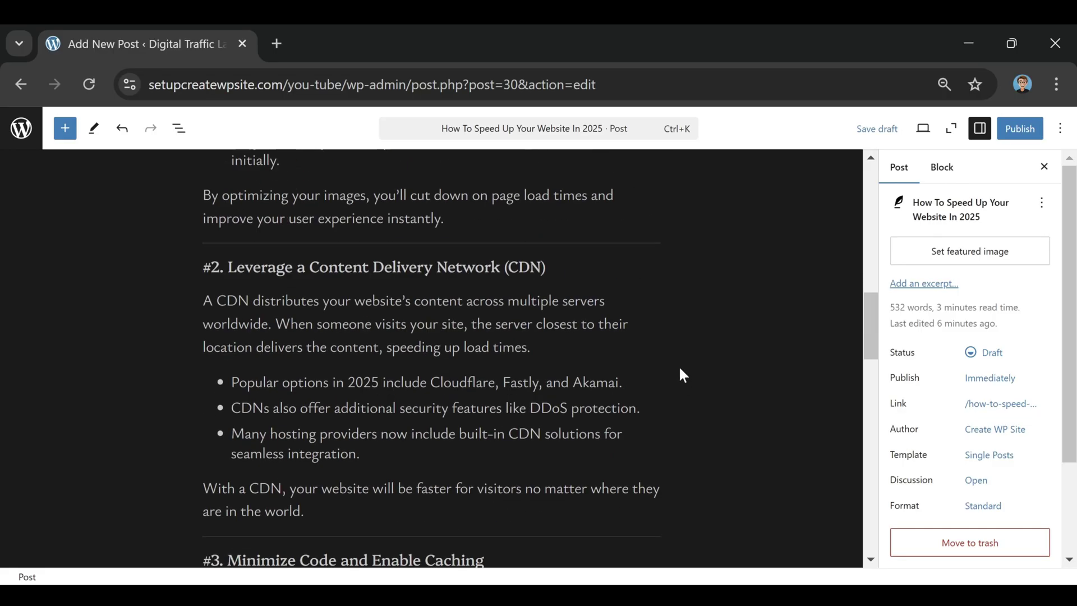
pyautogui.scroll(-3, 680, 297)
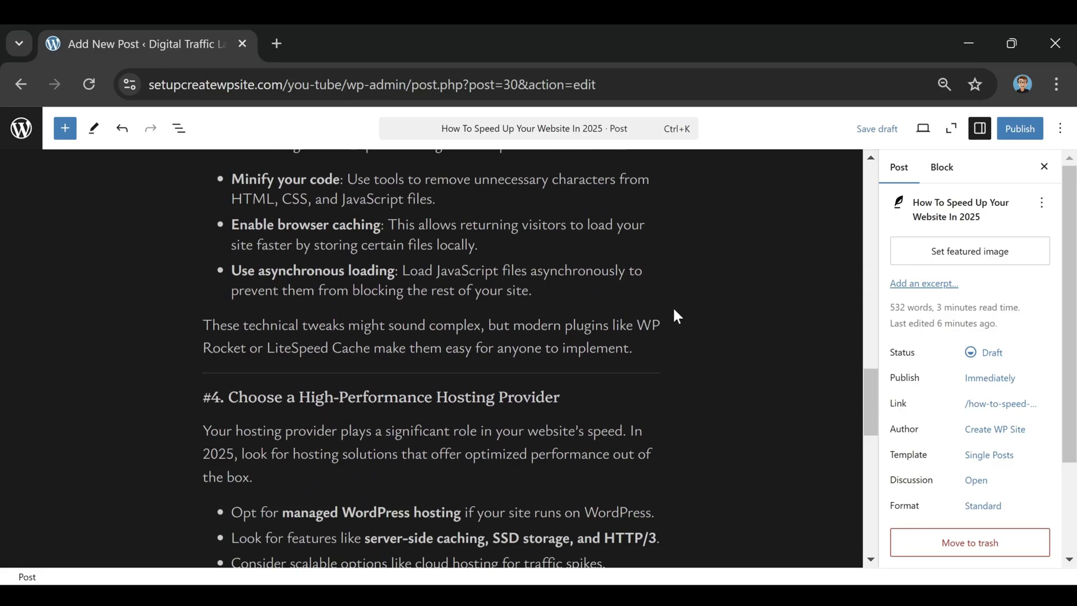
pyautogui.click(634, 348)
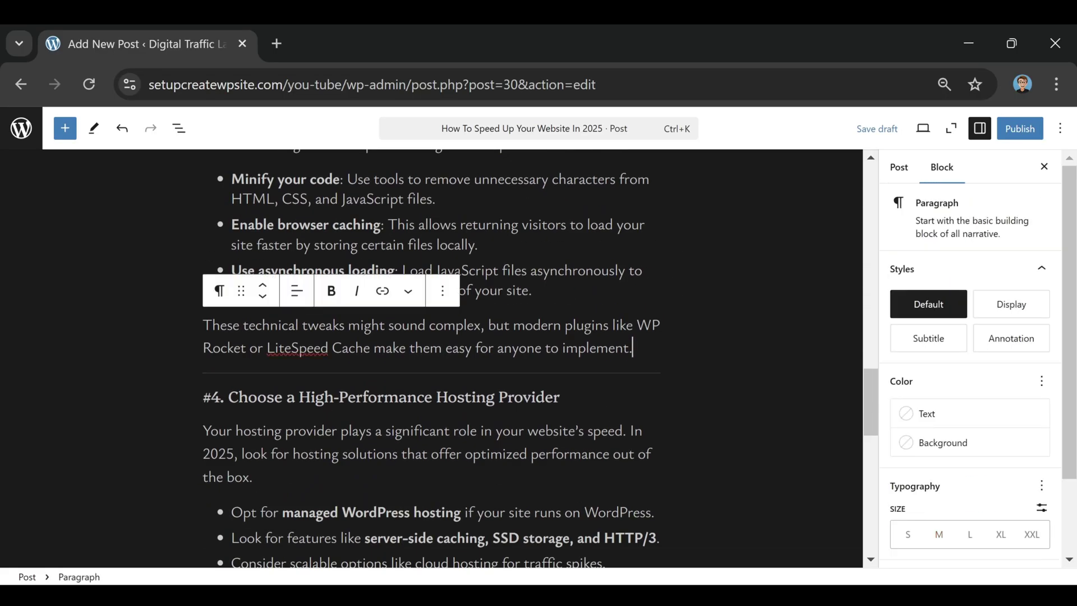
pyautogui.press('Return')
pyautogui.write('/image')
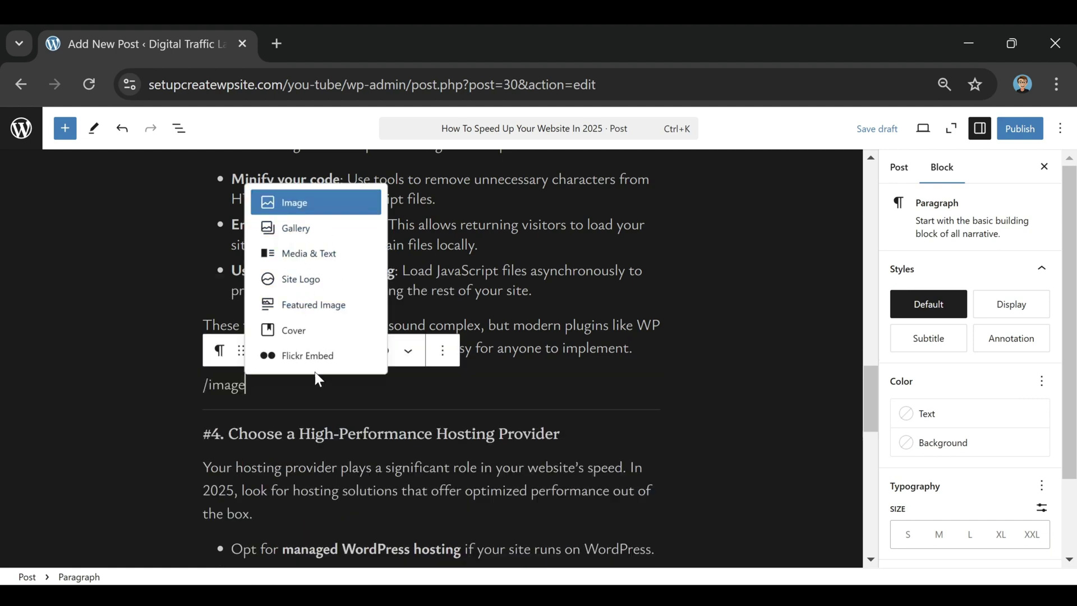
pyautogui.click(315, 211)
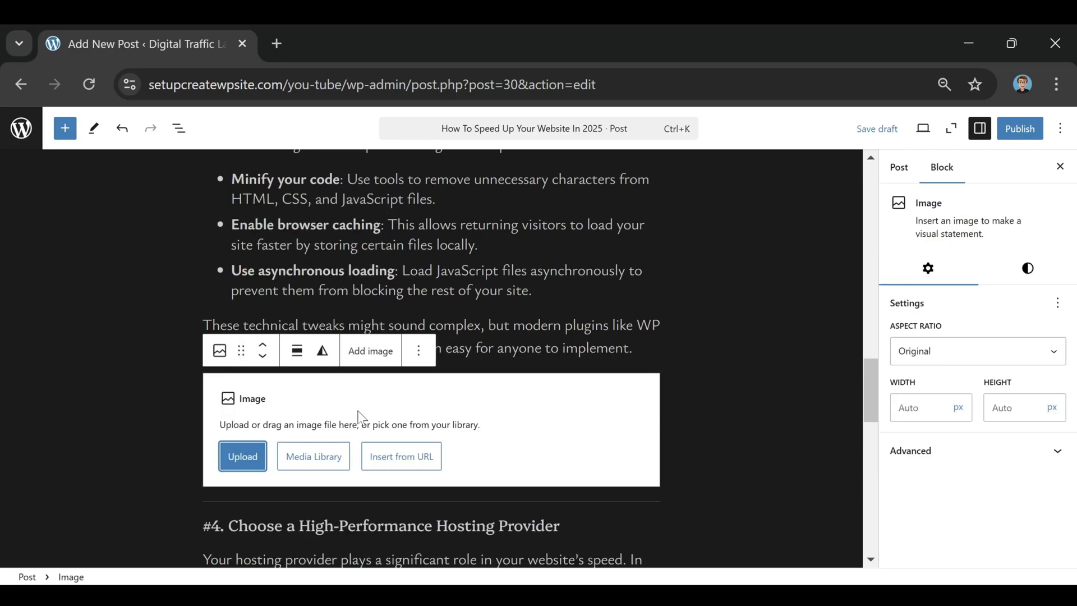
pyautogui.click(242, 468)
pyautogui.click(247, 251)
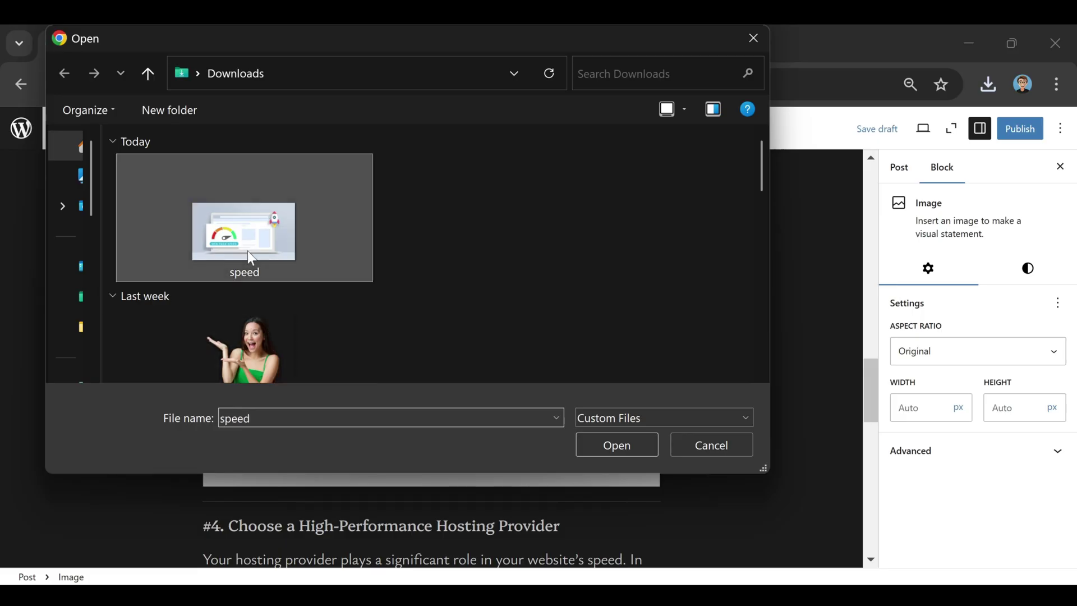
pyautogui.click(612, 443)
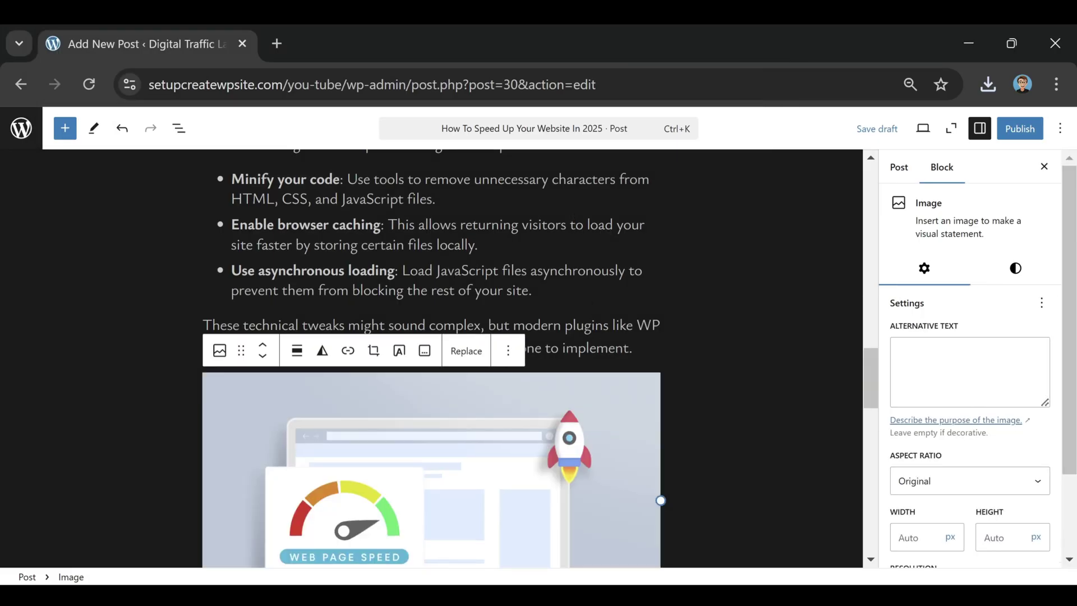
# - Center-align the web page speed image and set its resolution to Full Size
pyautogui.scroll(-3, 582, 303)
pyautogui.scroll(1, 550, 376)
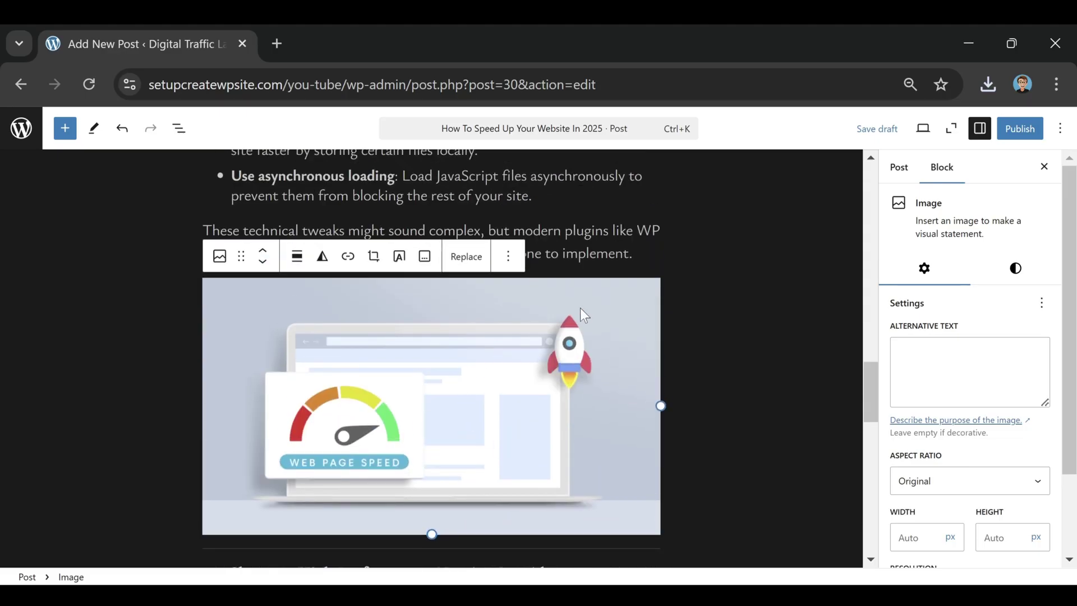
pyautogui.click(296, 257)
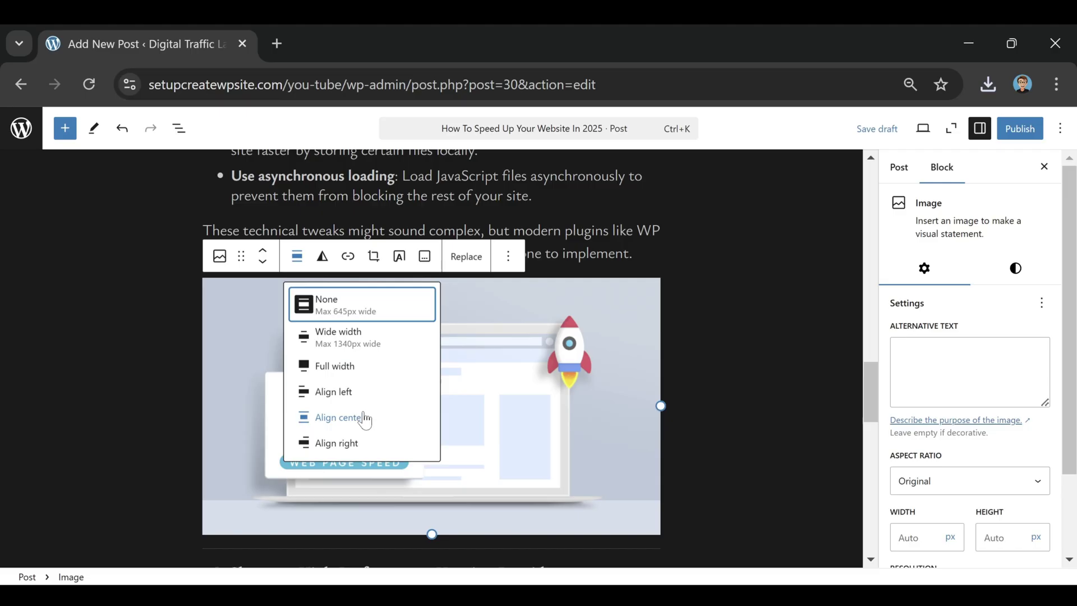
pyautogui.click(366, 418)
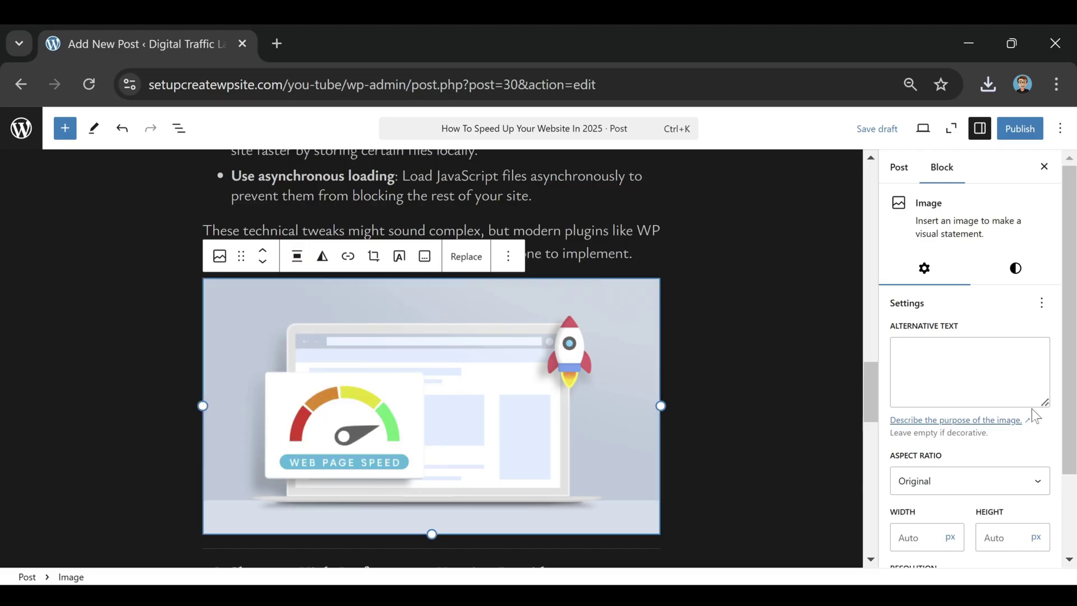
pyautogui.scroll(-2, 1003, 403)
pyautogui.click(936, 506)
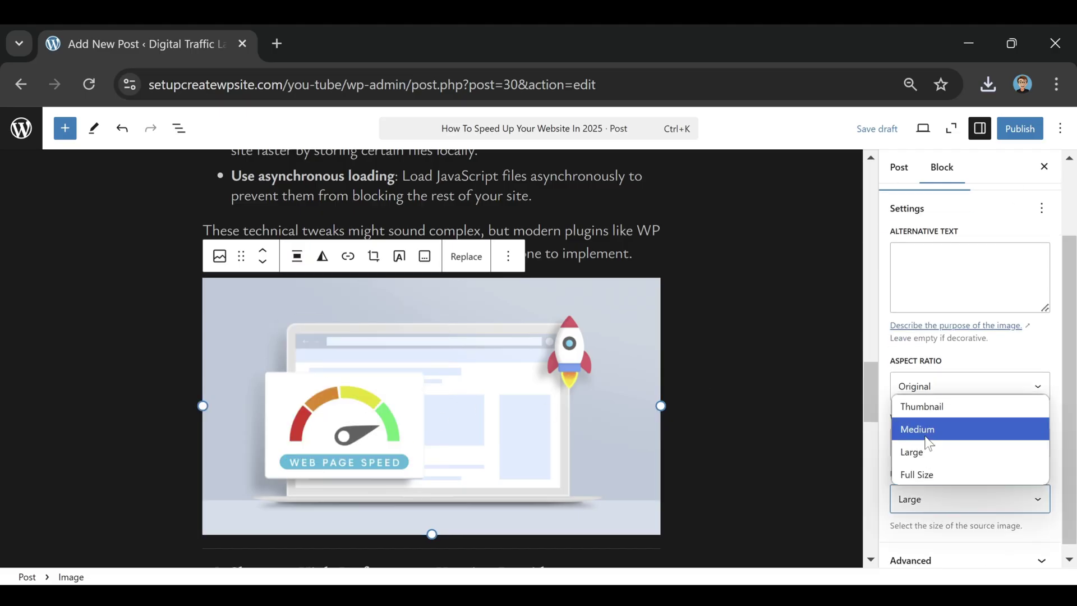
pyautogui.click(927, 475)
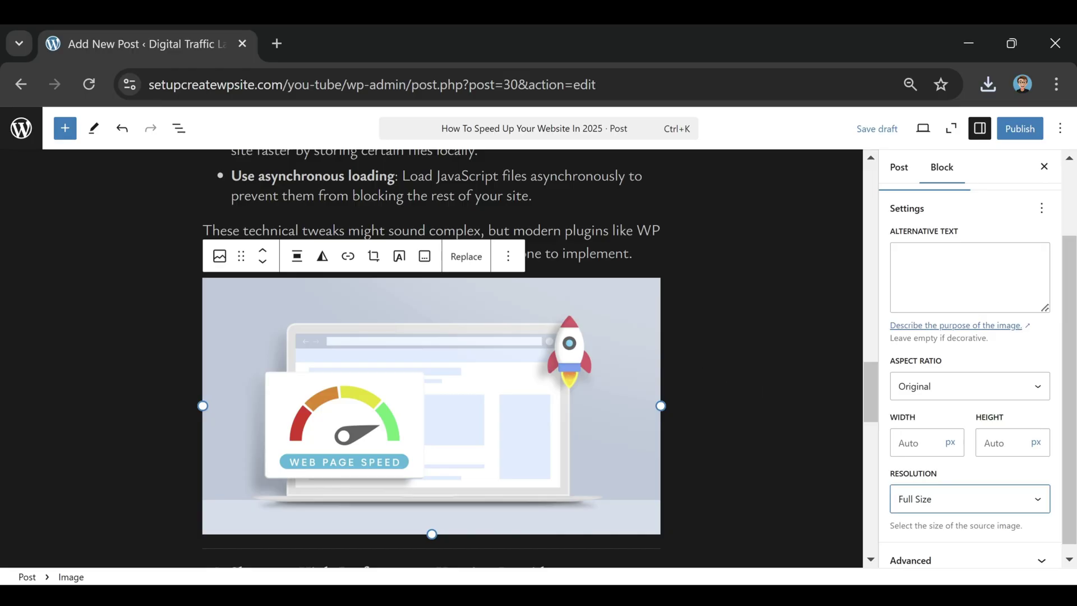
pyautogui.click(585, 206)
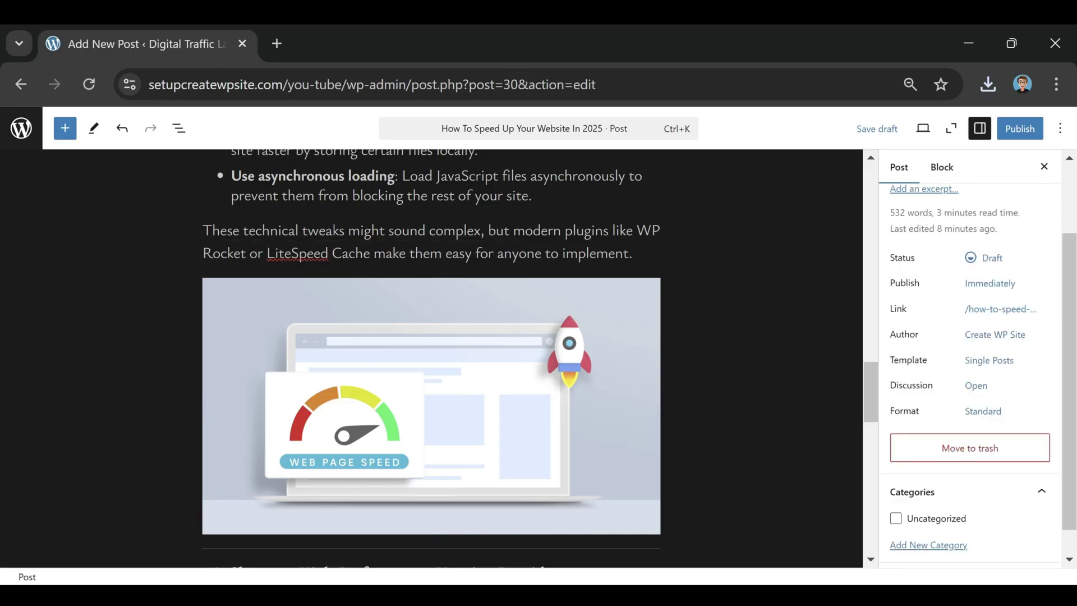
# - Try adding a link to the word "SEO" in the last list item of section #5
pyautogui.scroll(-6, 589, 233)
pyautogui.scroll(-7, 430, 359)
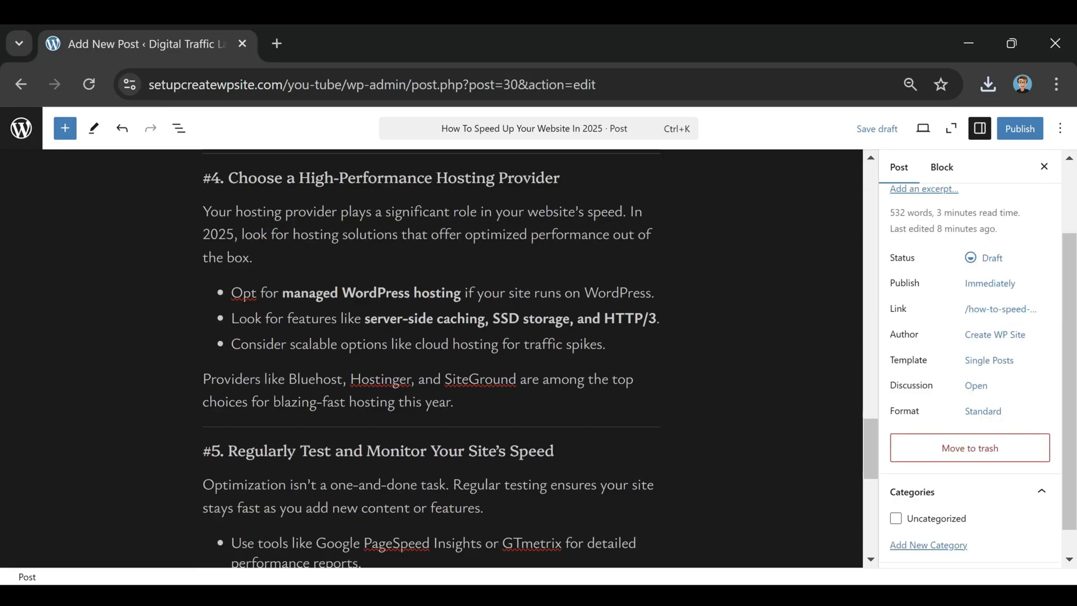
pyautogui.scroll(3, 431, 359)
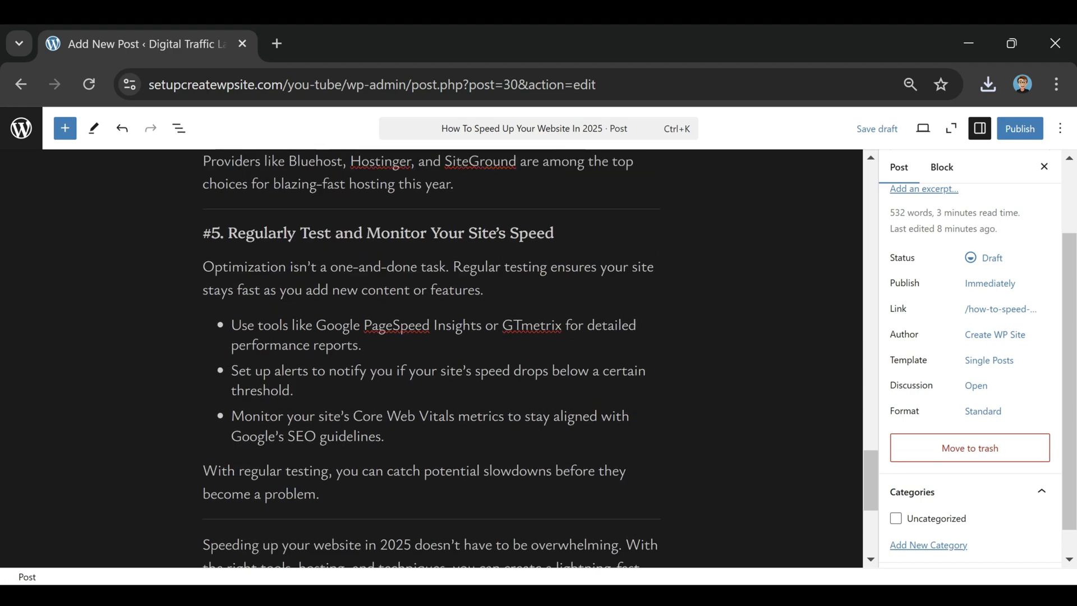
pyautogui.scroll(2, 430, 359)
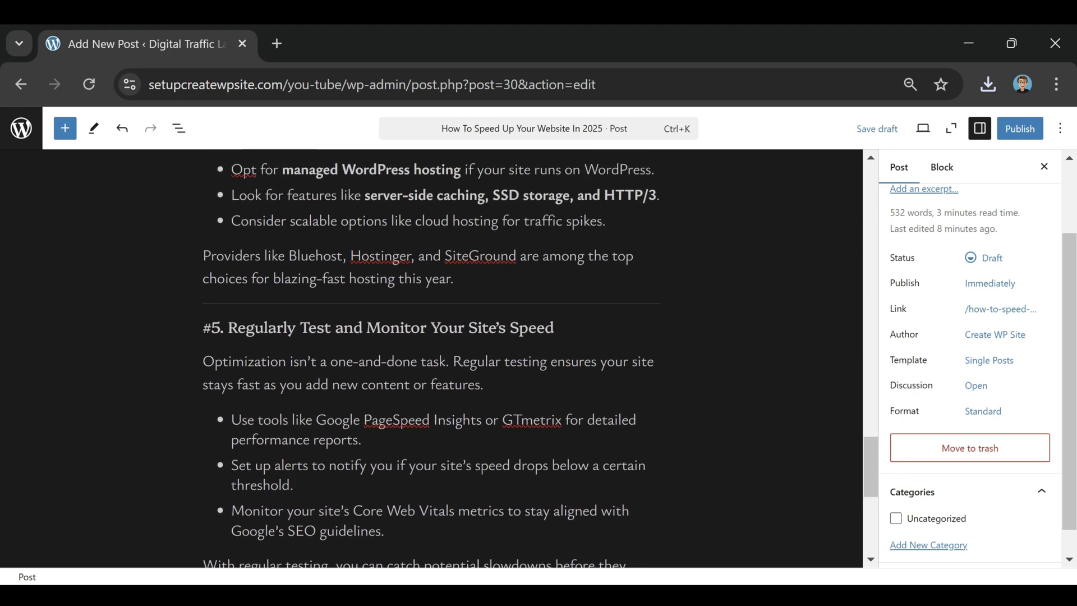
pyautogui.scroll(-5, 430, 359)
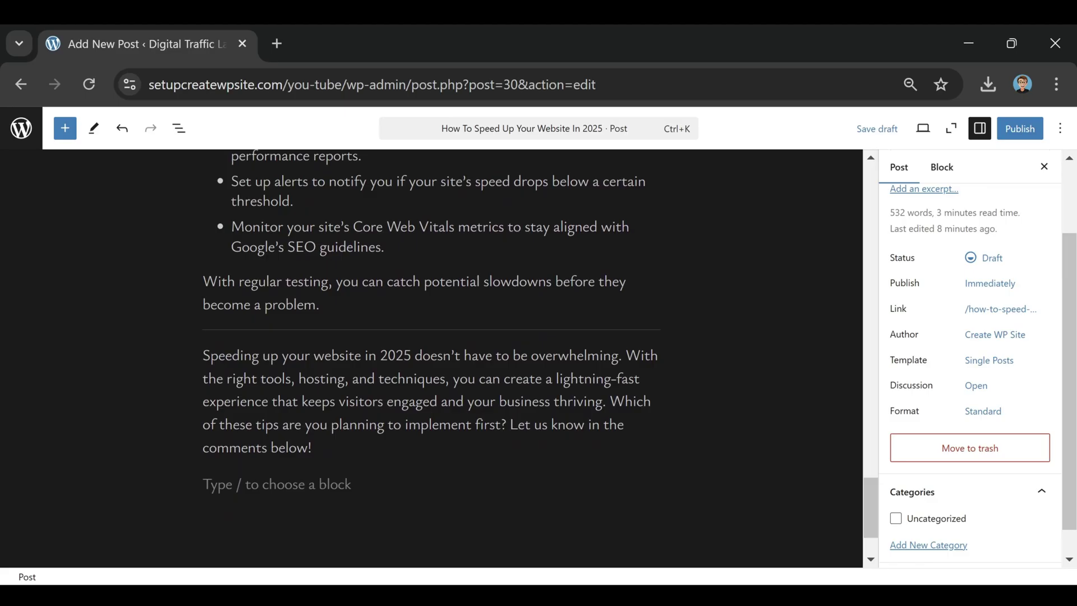
pyautogui.moveTo(316, 246); pyautogui.dragTo(287, 247)
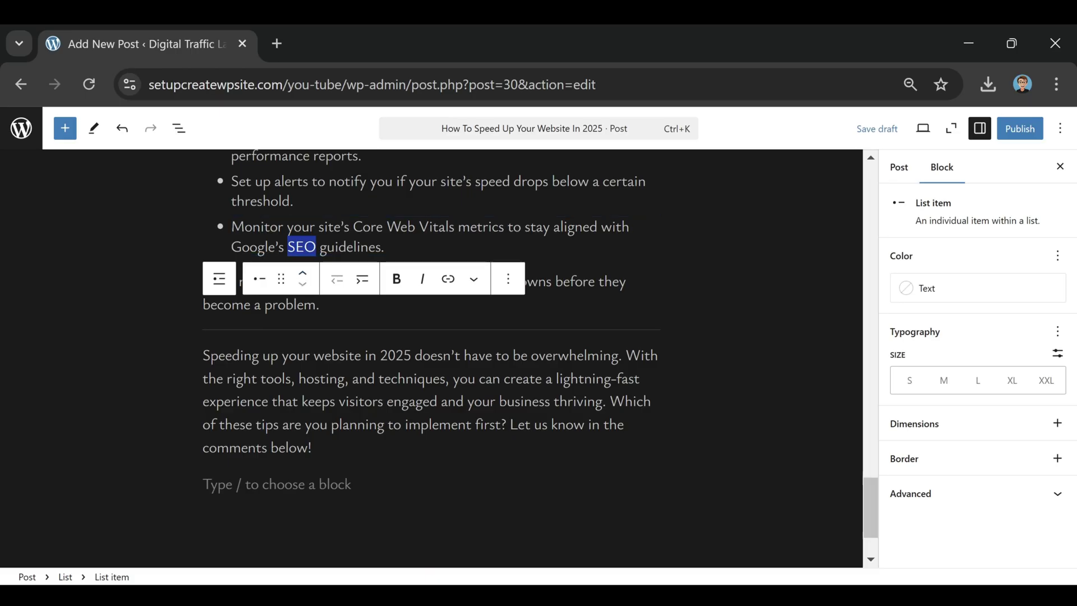
pyautogui.click(447, 283)
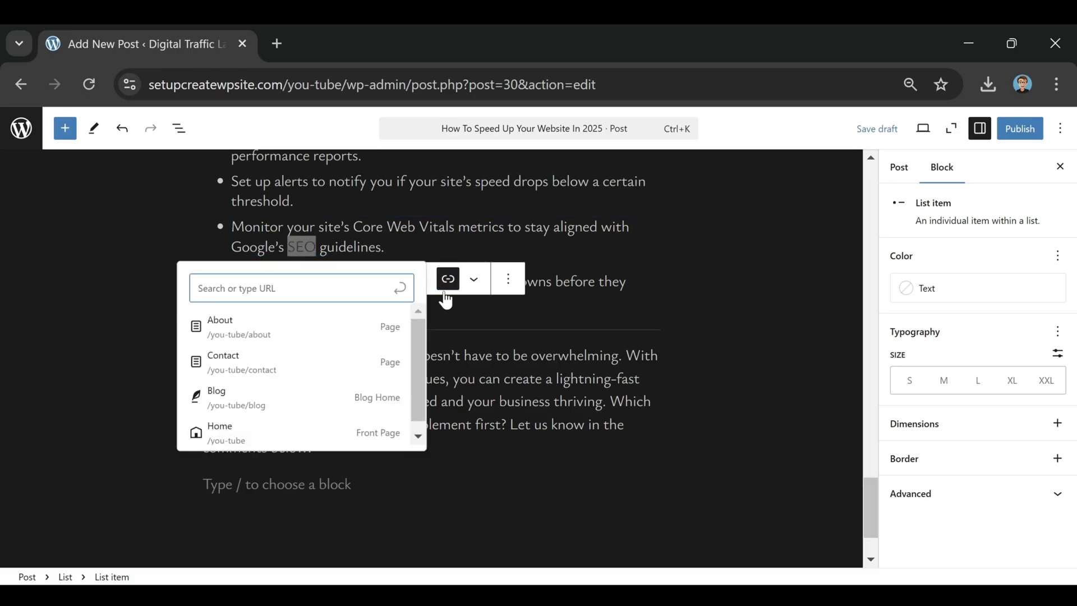
pyautogui.press('Return')
pyautogui.press('Escape')
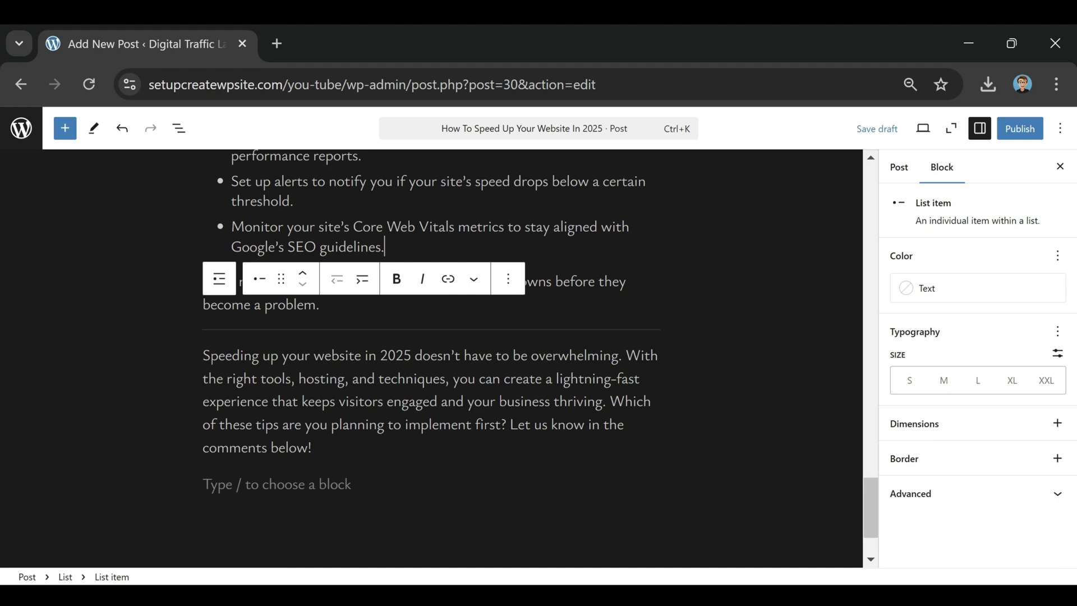
# - Try the Contrast and Accent 1 text colors on the closing paragraph, clear the color, and check the typography settings
pyautogui.click(367, 354)
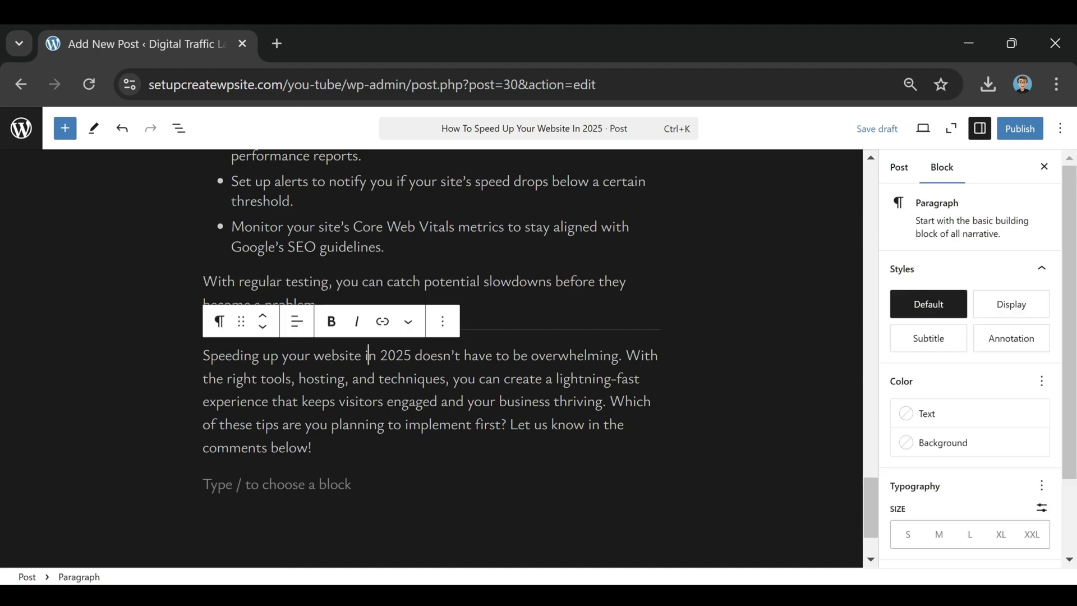
pyautogui.moveTo(203, 354); pyautogui.dragTo(361, 355)
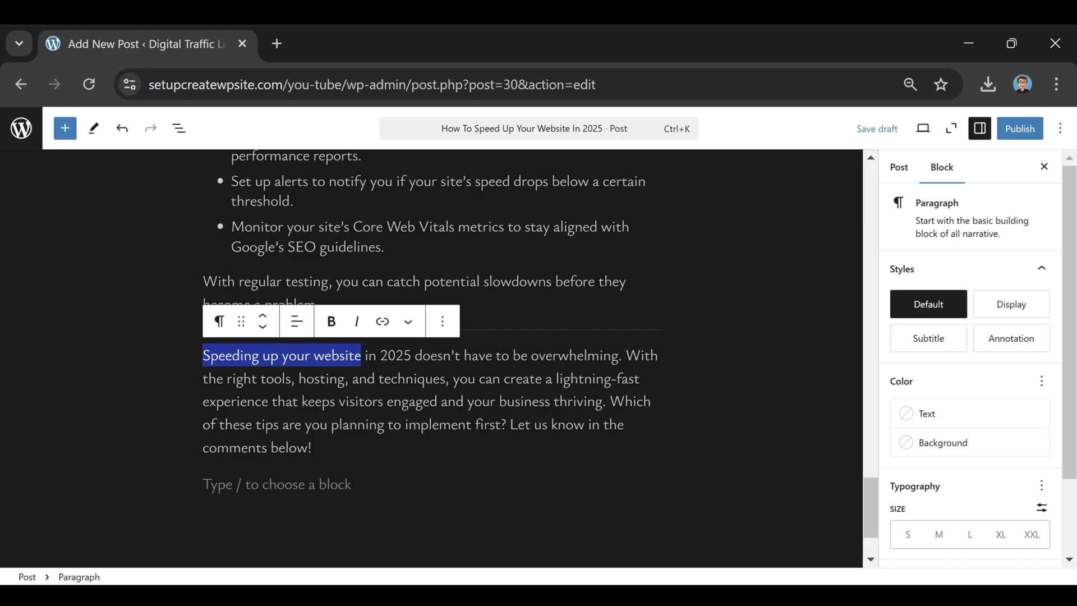
pyautogui.click(934, 419)
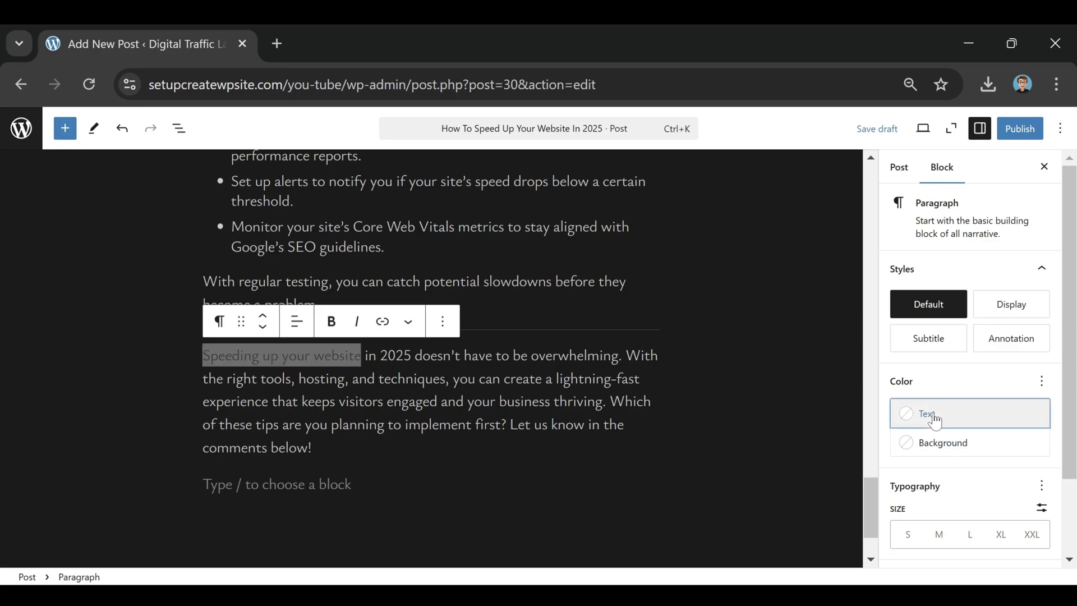
pyautogui.click(732, 352)
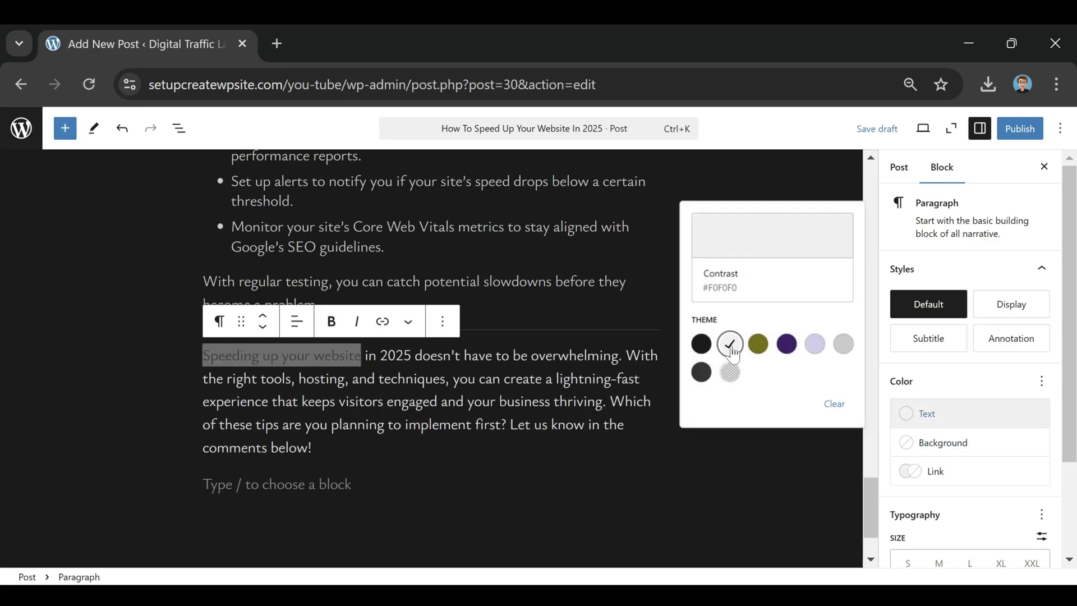
pyautogui.click(760, 346)
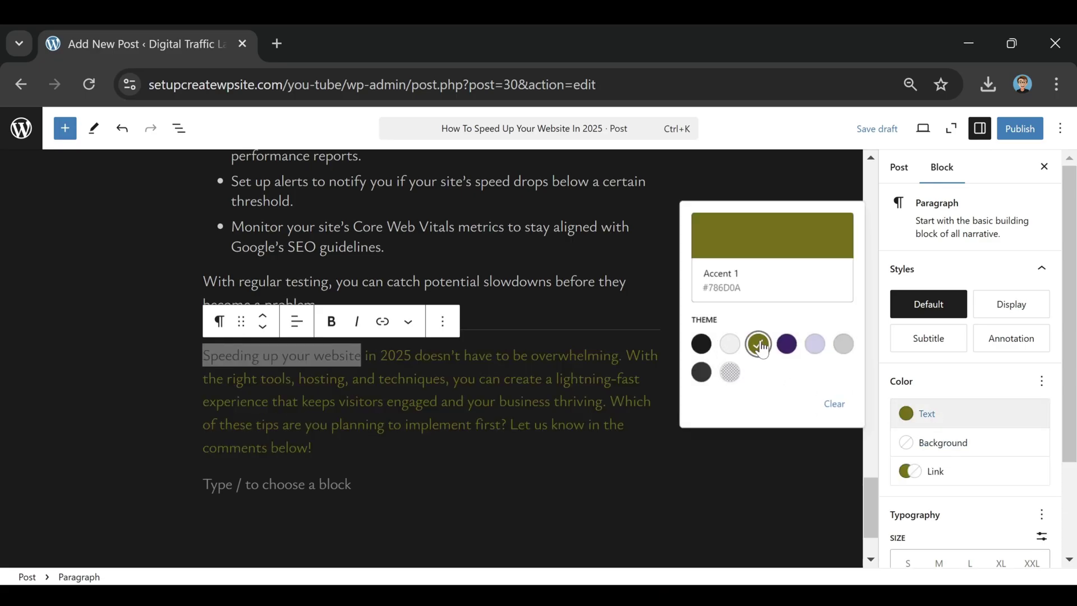
pyautogui.click(729, 343)
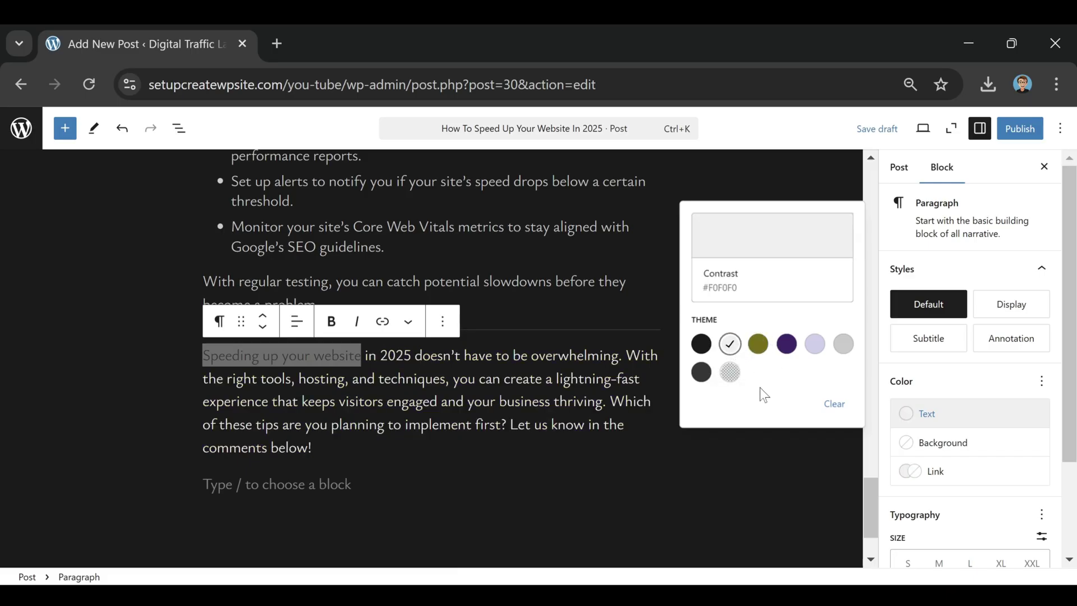
pyautogui.click(834, 403)
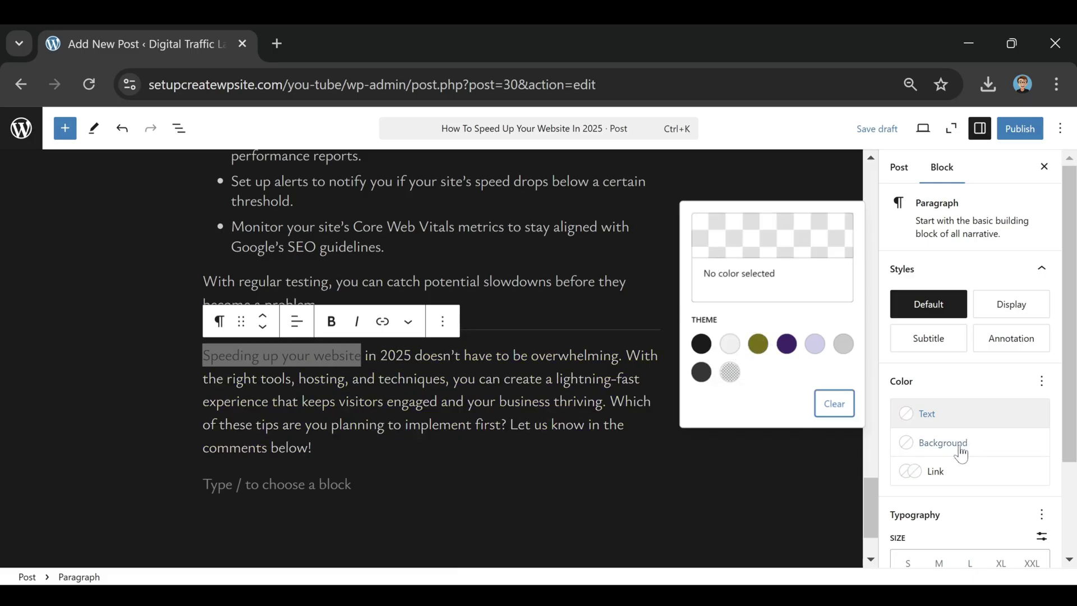
pyautogui.click(533, 424)
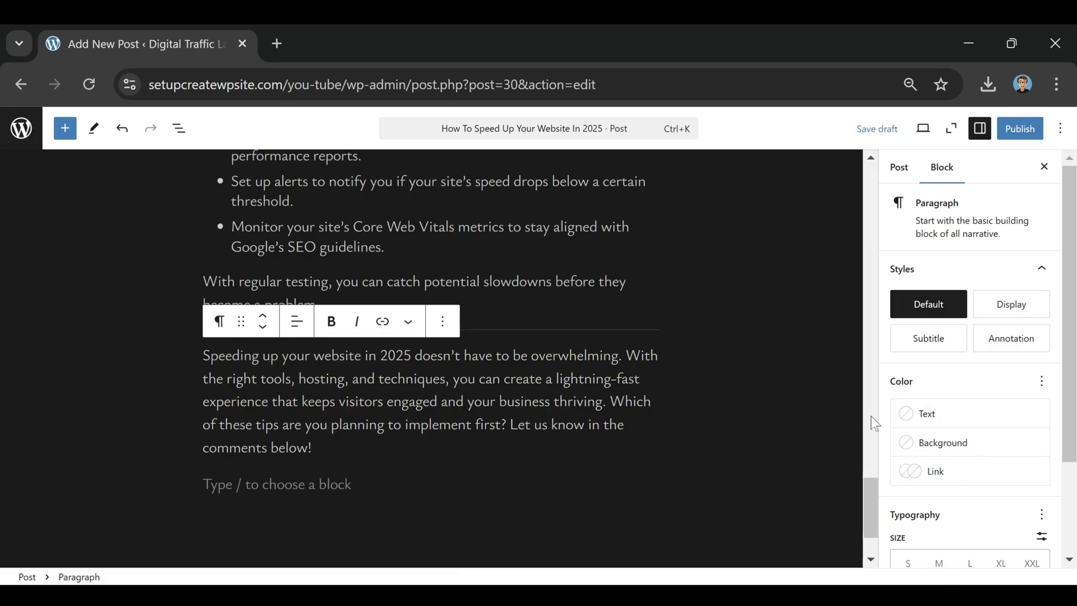
pyautogui.scroll(-1, 945, 421)
pyautogui.scroll(-2, 945, 420)
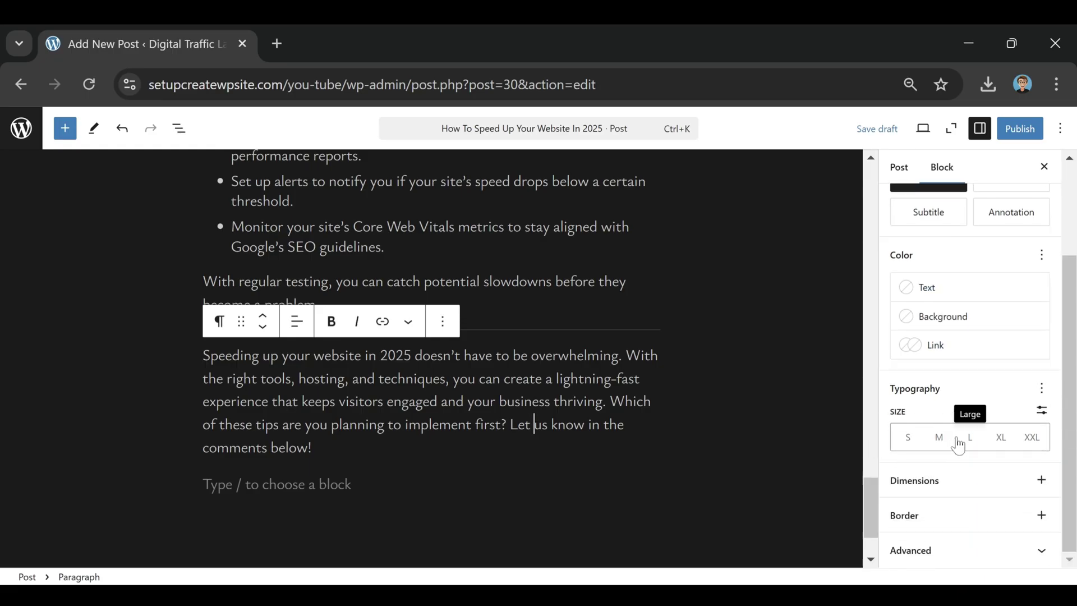
# - Review the post's URL slug in the post settings and close its editor without changing it
pyautogui.scroll(18, 505, 399)
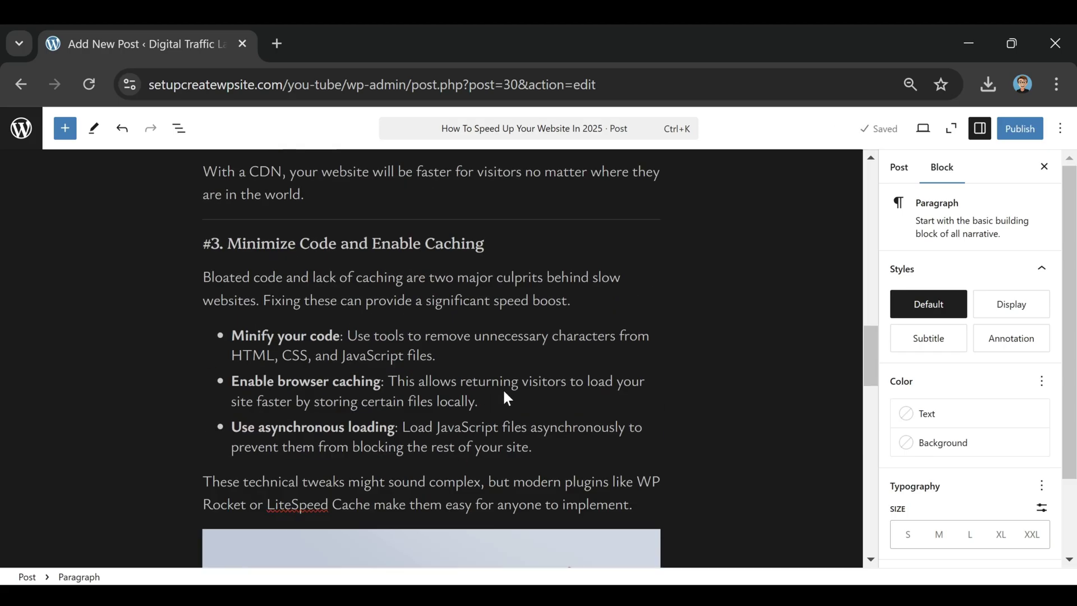
pyautogui.click(899, 167)
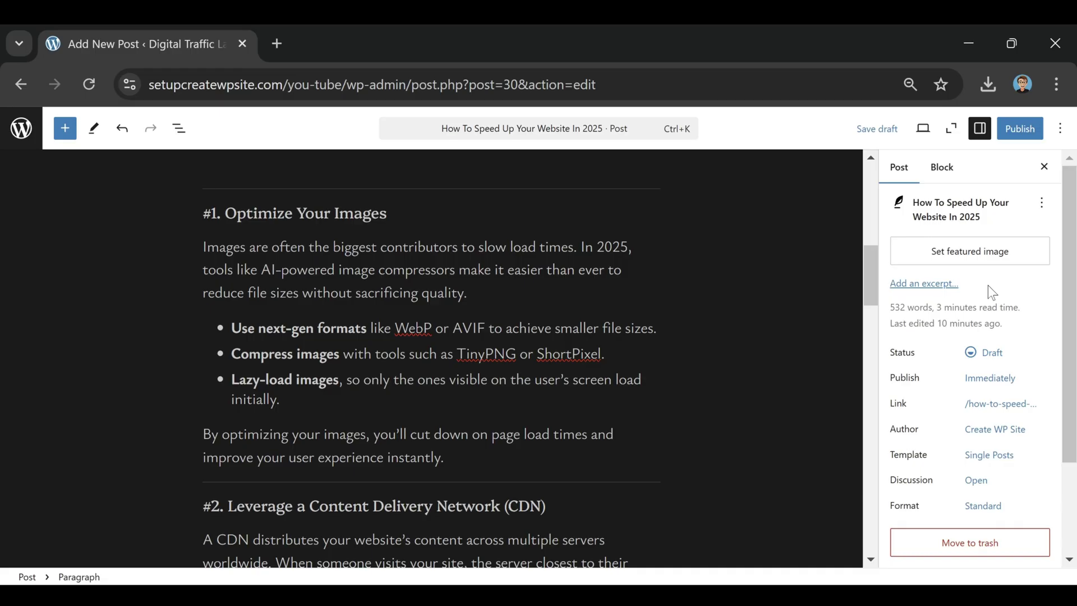
pyautogui.scroll(-2, 990, 289)
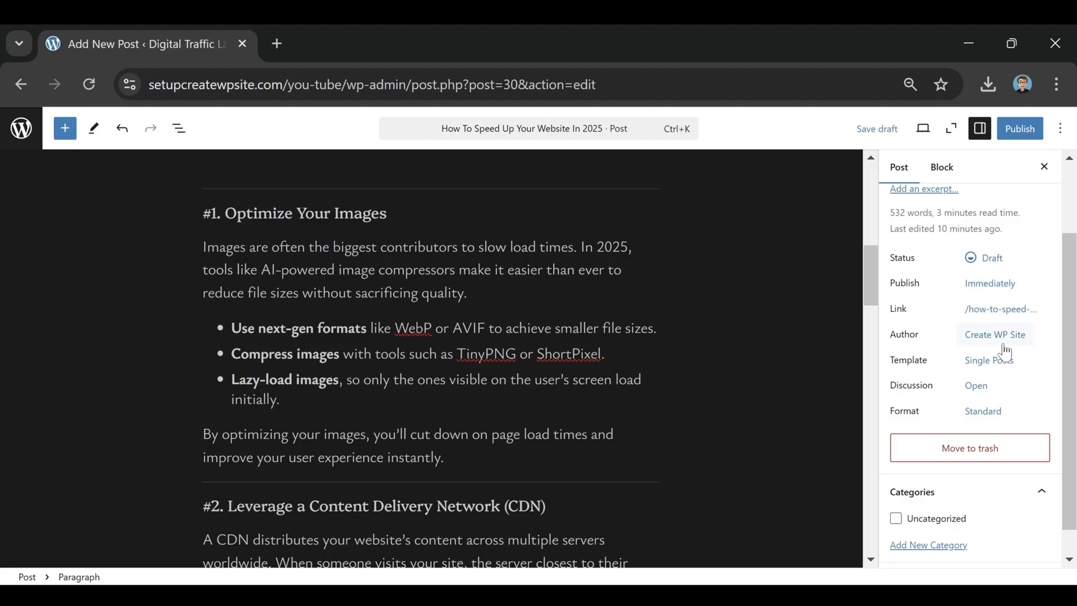
pyautogui.click(993, 310)
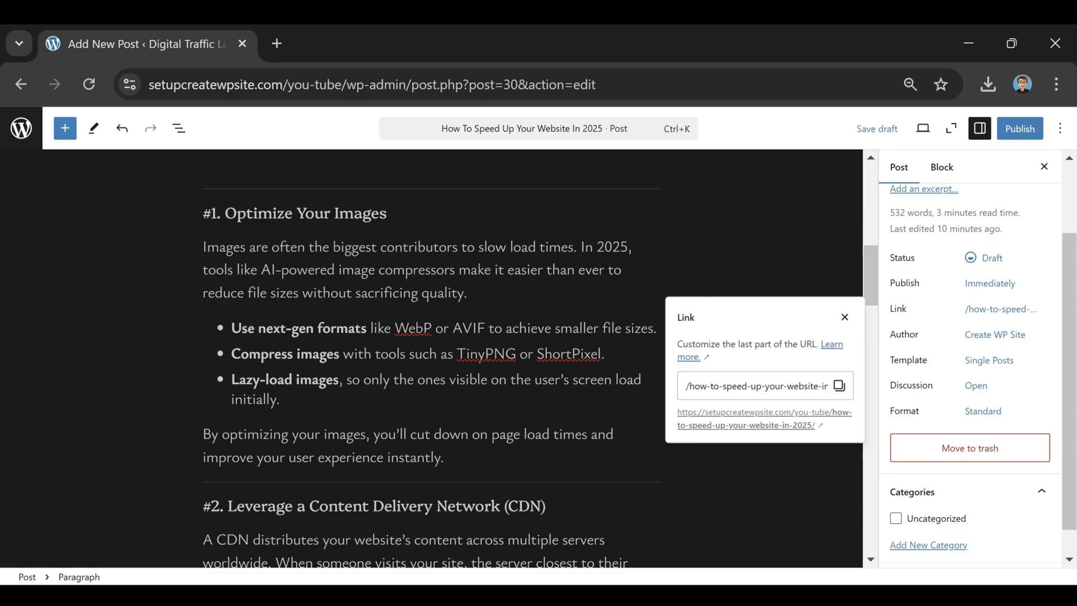
pyautogui.moveTo(735, 386); pyautogui.dragTo(891, 382)
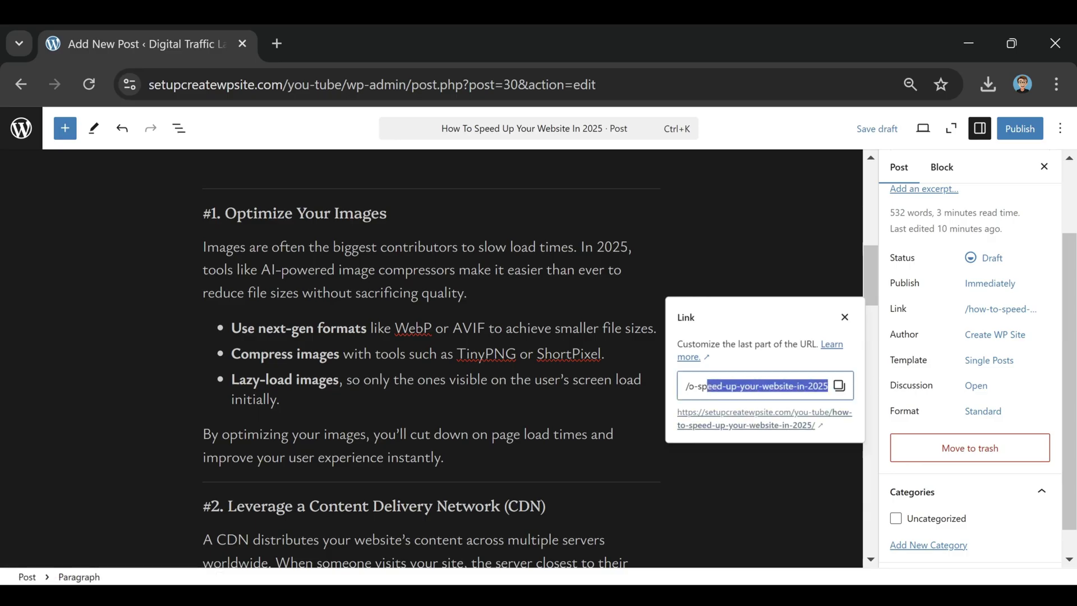
pyautogui.click(783, 386)
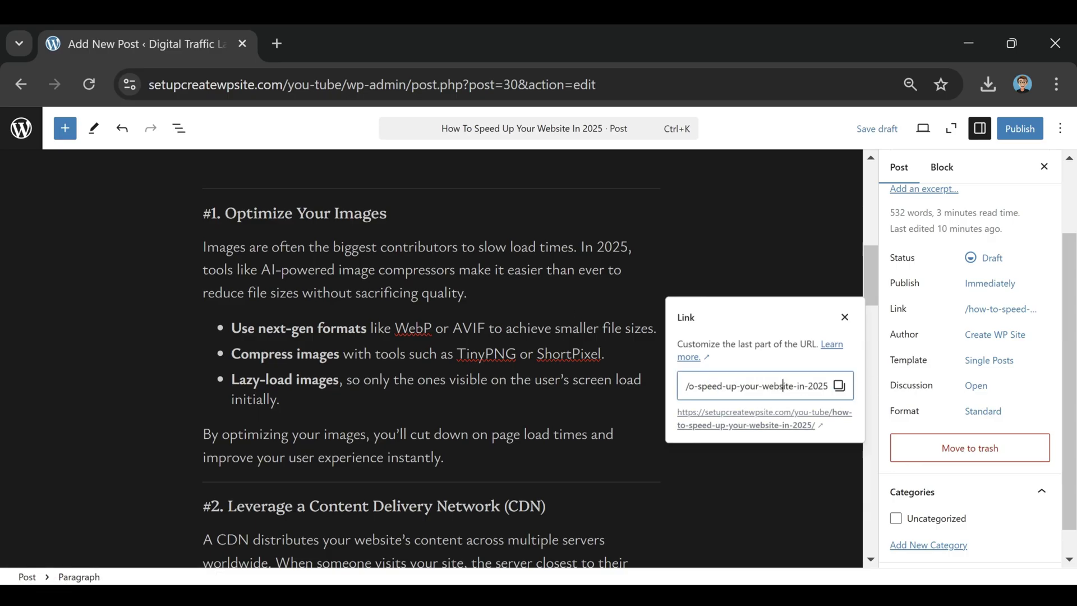
pyautogui.scroll(-2, 404, 270)
pyautogui.scroll(10, 404, 270)
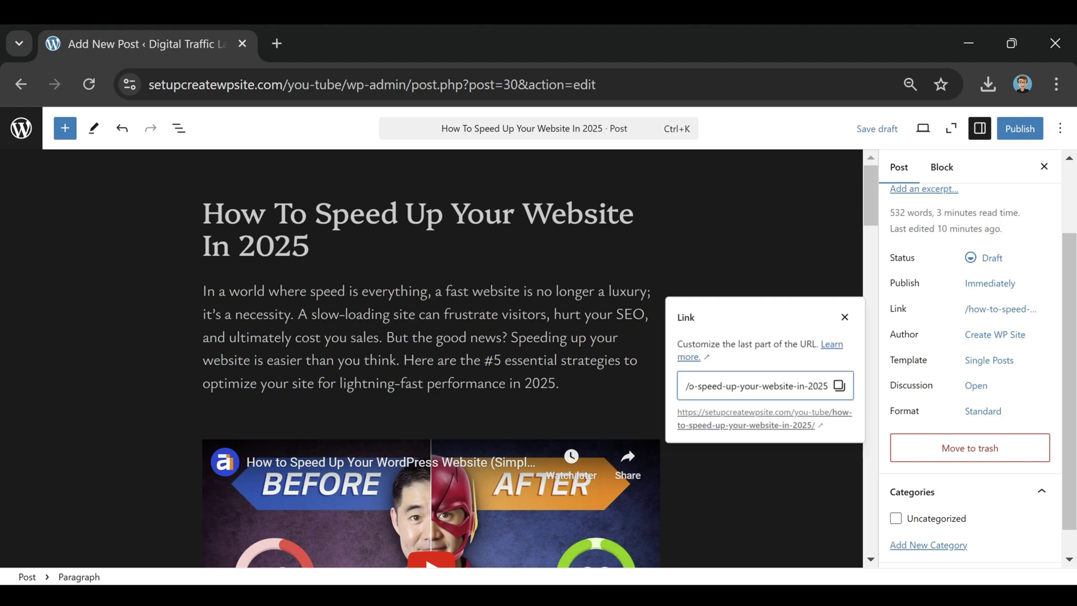
pyautogui.click(1030, 193)
# - Create a new top-level category named "SEO" and assign it to the post
pyautogui.scroll(-1, 982, 294)
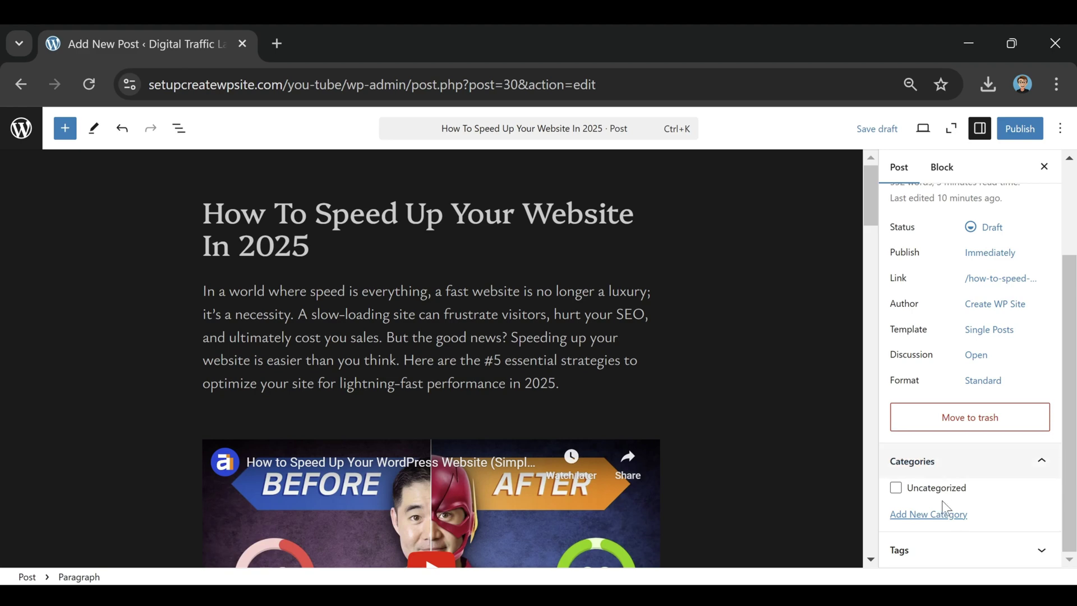
pyautogui.click(932, 515)
pyautogui.scroll(-3, 942, 533)
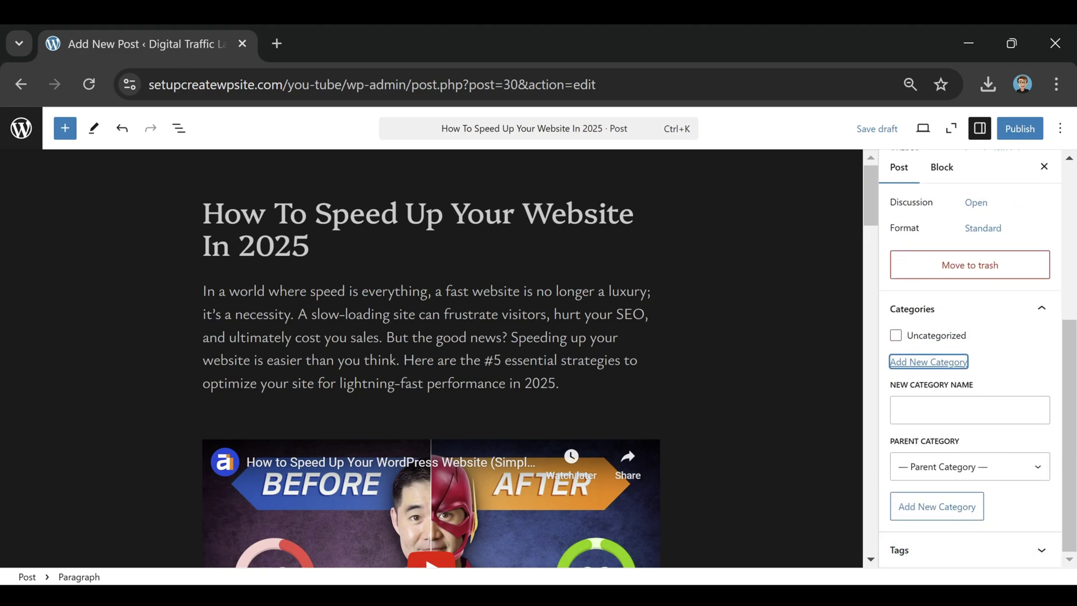
pyautogui.click(948, 412)
pyautogui.write('SEO')
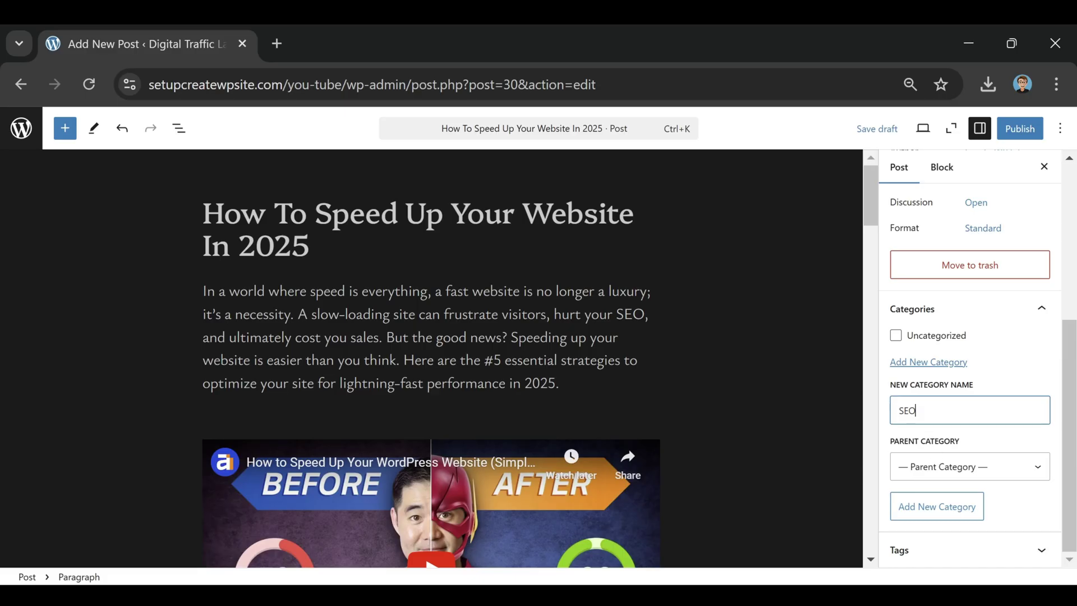
pyautogui.click(985, 484)
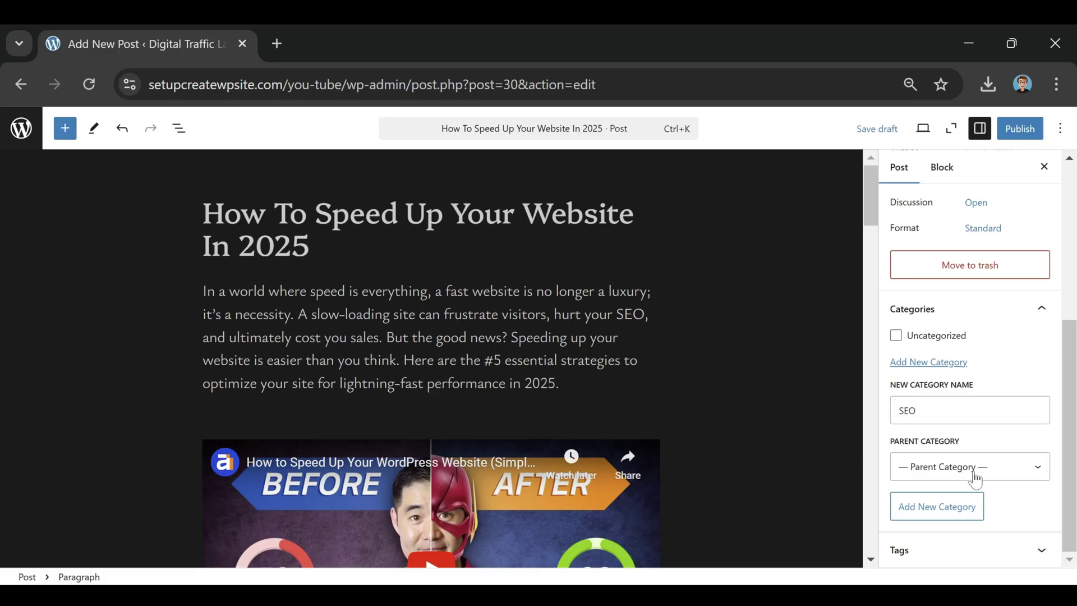
pyautogui.click(954, 508)
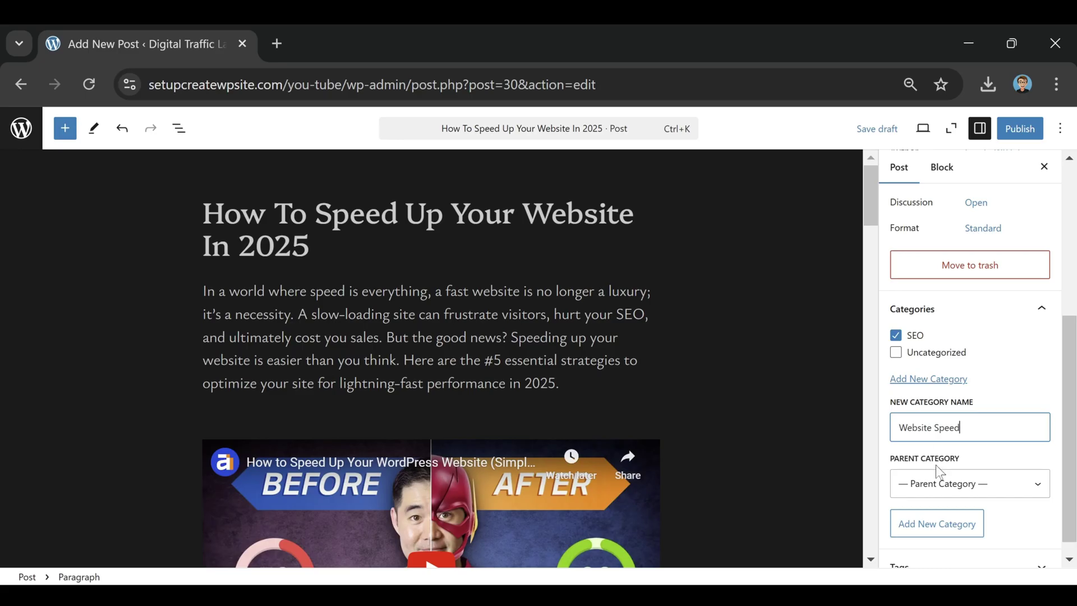
# - Add another category named "Website Speed" to the post, leaving it without a parent category
pyautogui.click(959, 484)
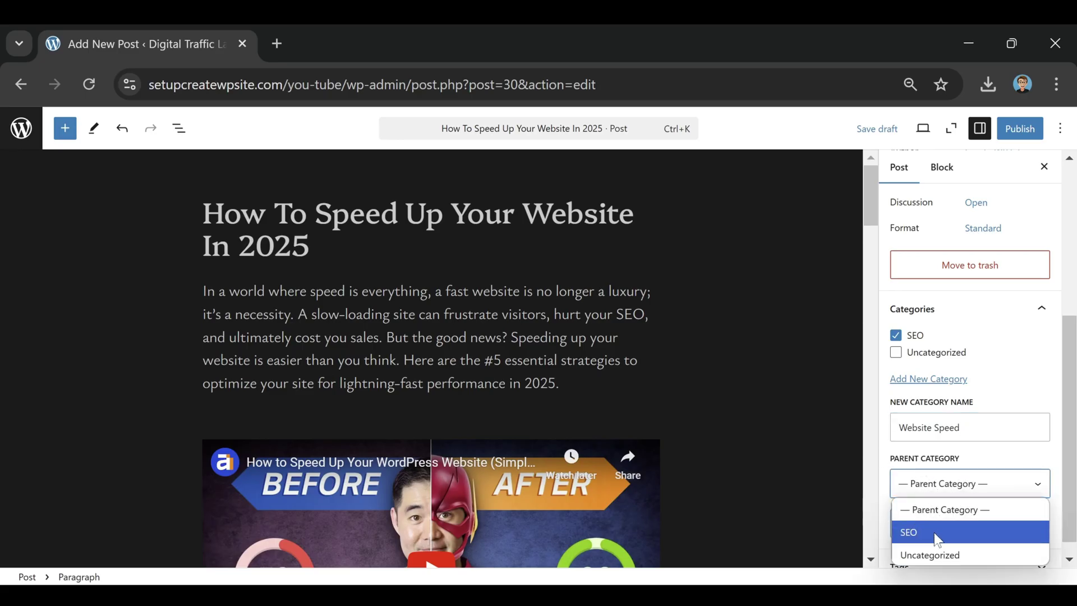
pyautogui.click(976, 500)
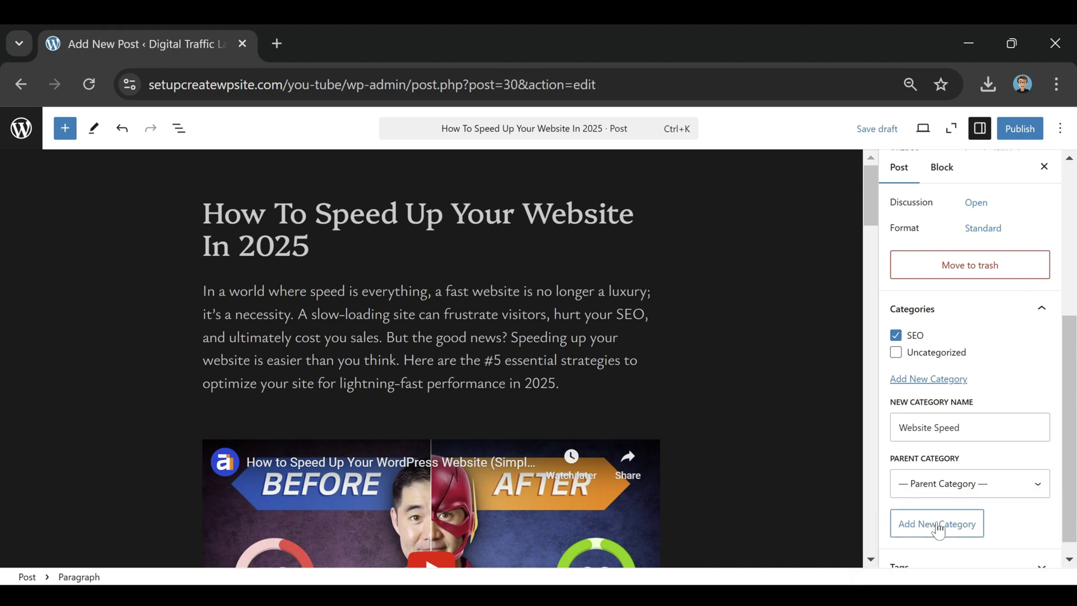
pyautogui.click(935, 523)
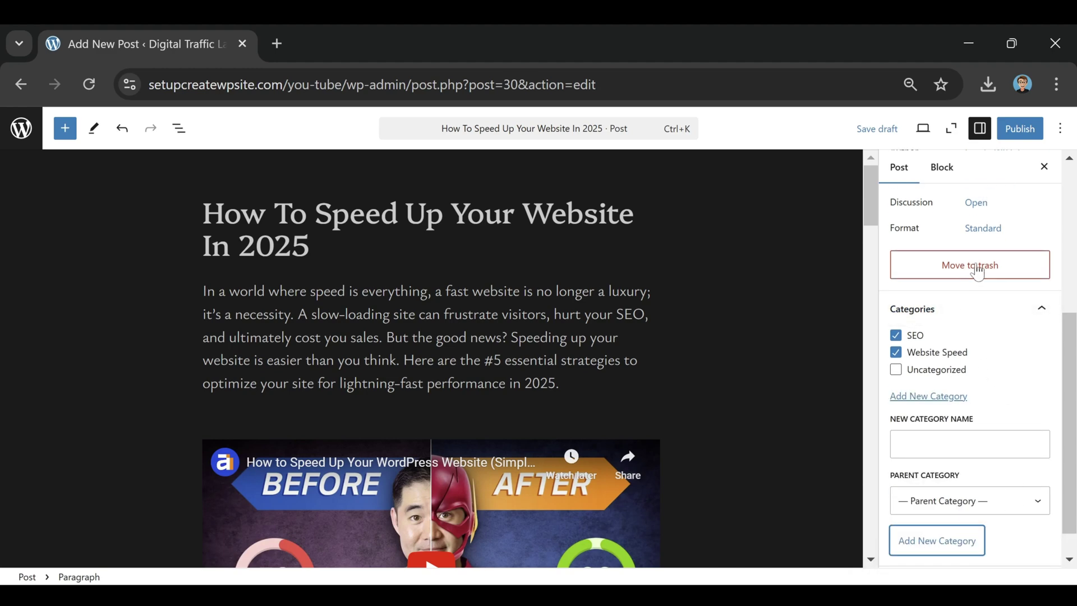
# - Add the tag "ways to speed up website" to the post and save the draft
pyautogui.scroll(-1, 999, 401)
pyautogui.click(979, 555)
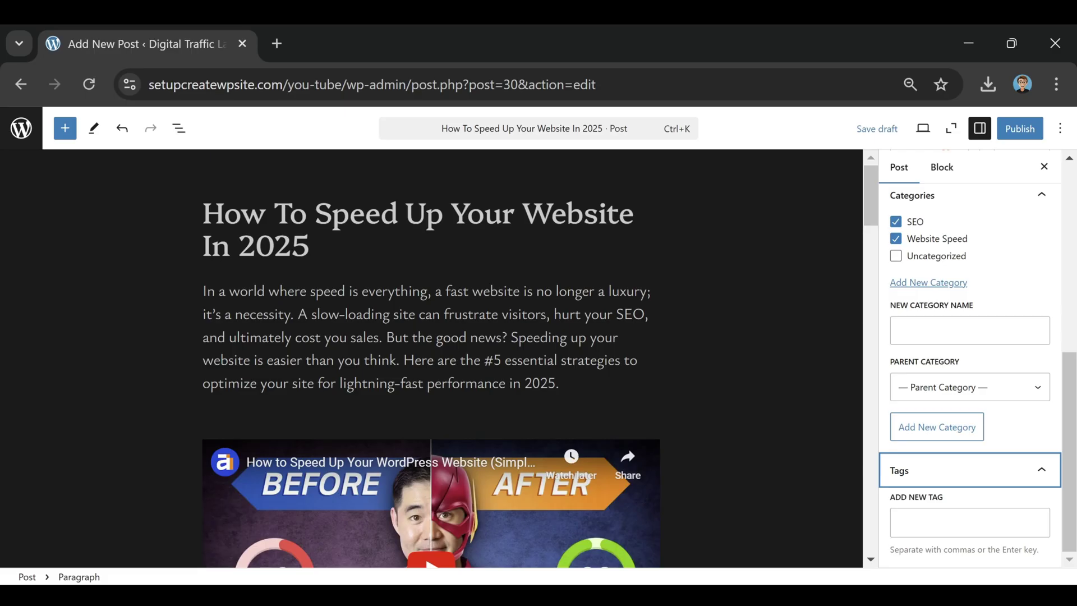
pyautogui.click(969, 523)
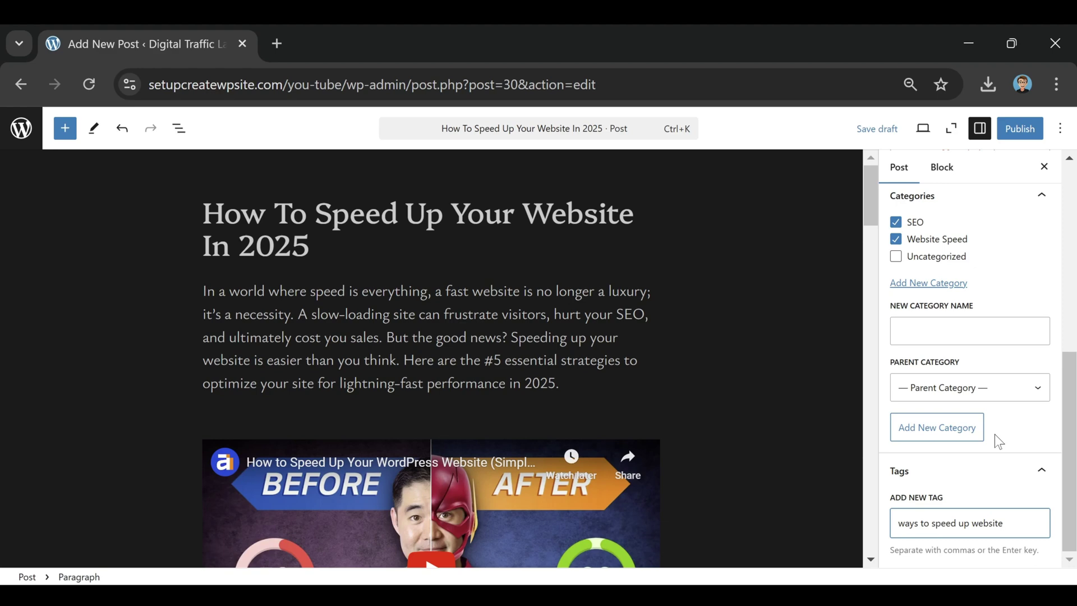
pyautogui.press('Return')
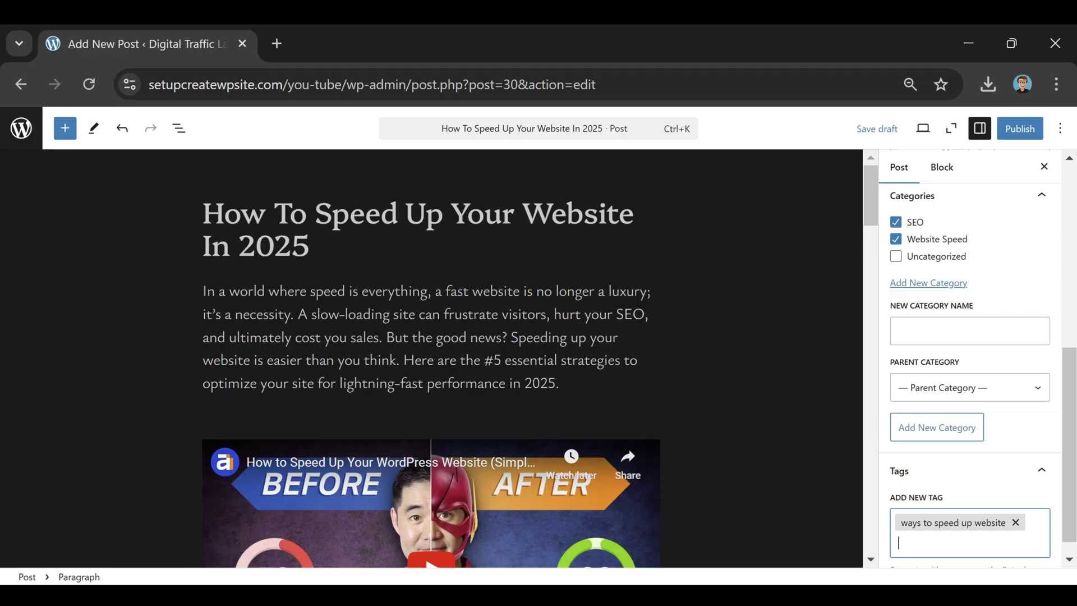
pyautogui.click(884, 130)
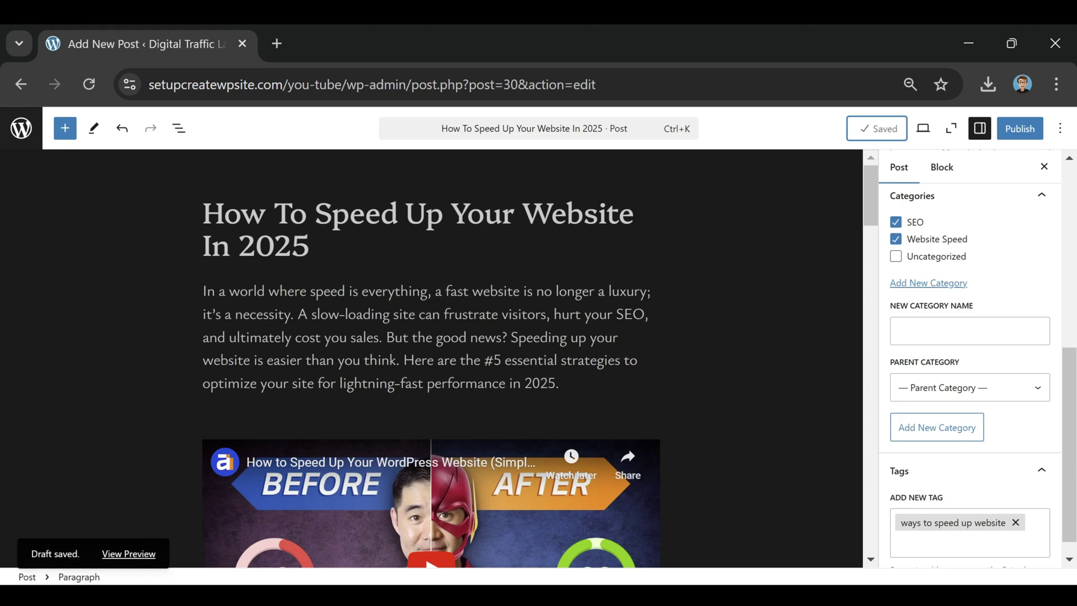
# - Publish the "How To Speed Up Your Website In 2025" post and open its live page
pyautogui.click(1022, 129)
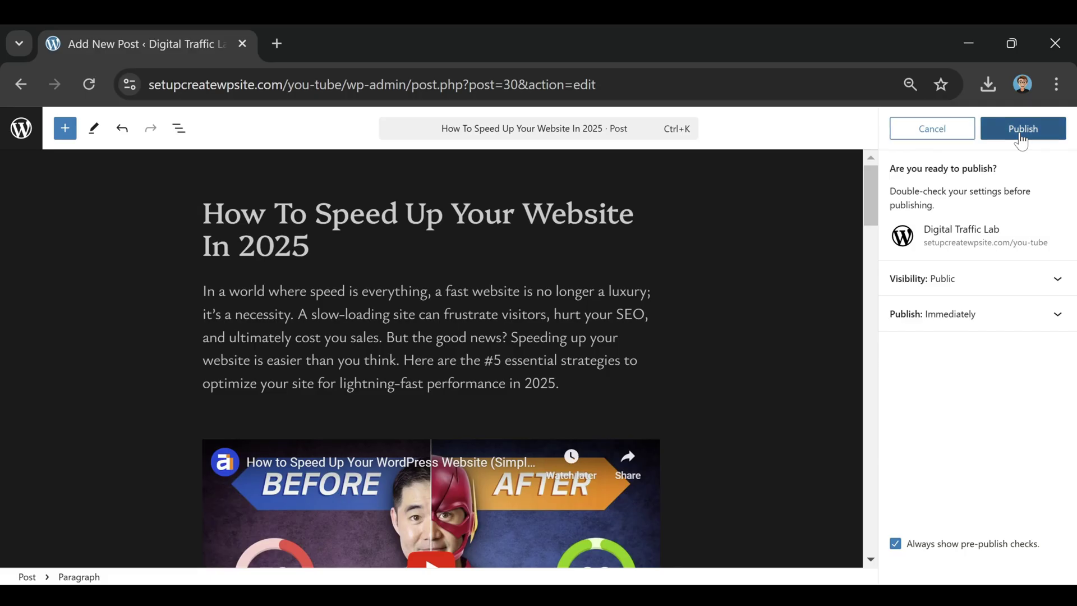
pyautogui.click(1021, 138)
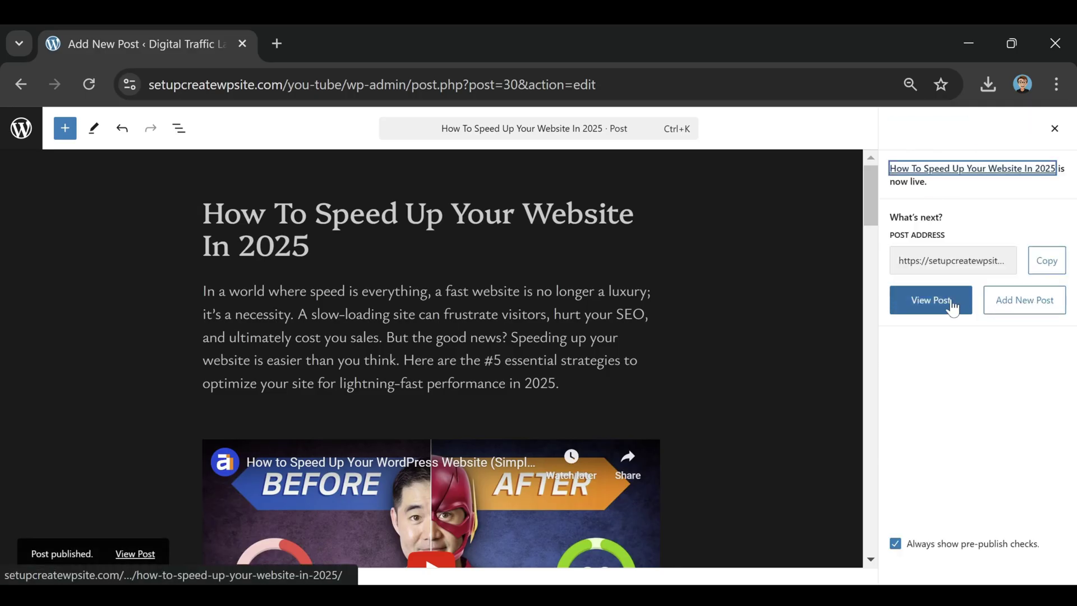
pyautogui.click(921, 310)
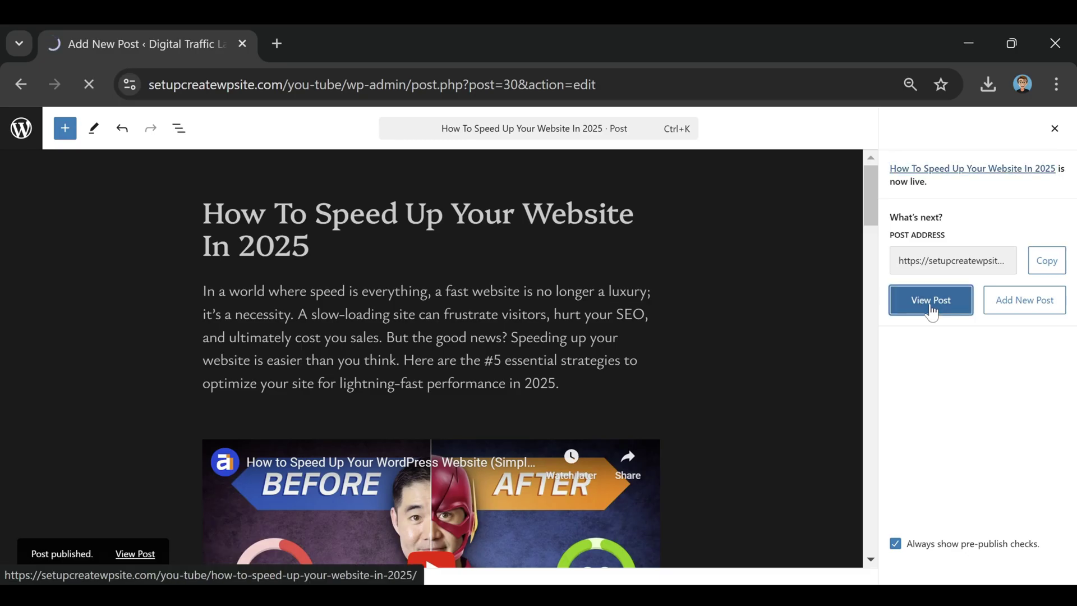
# - Look through the live post from its title and embedded video down to the hosting and speed-testing sections
pyautogui.scroll(-3, 655, 377)
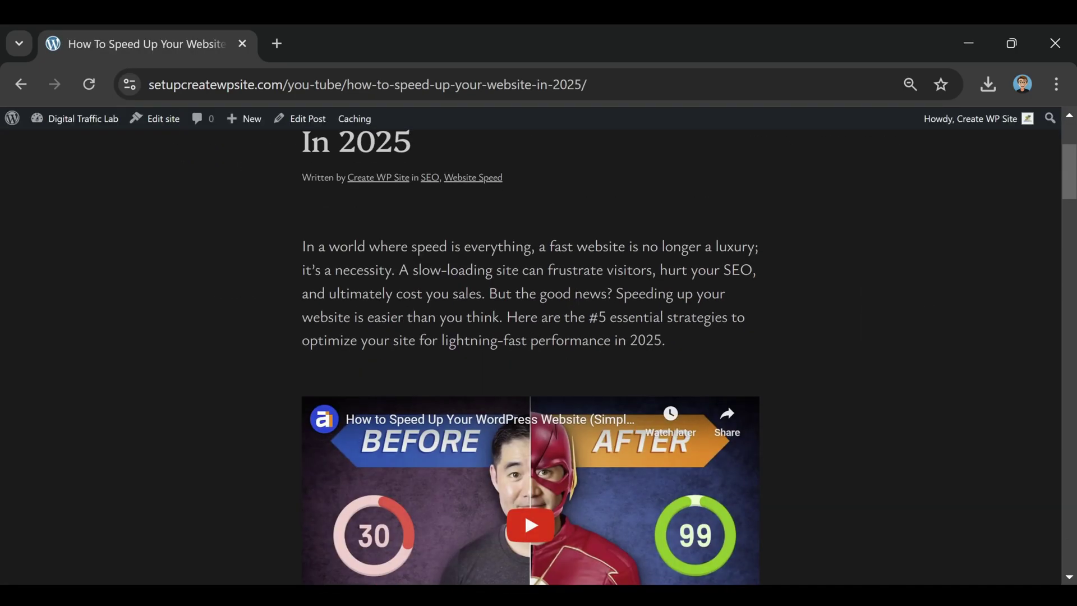
pyautogui.scroll(-2, 668, 351)
pyautogui.scroll(4, 690, 336)
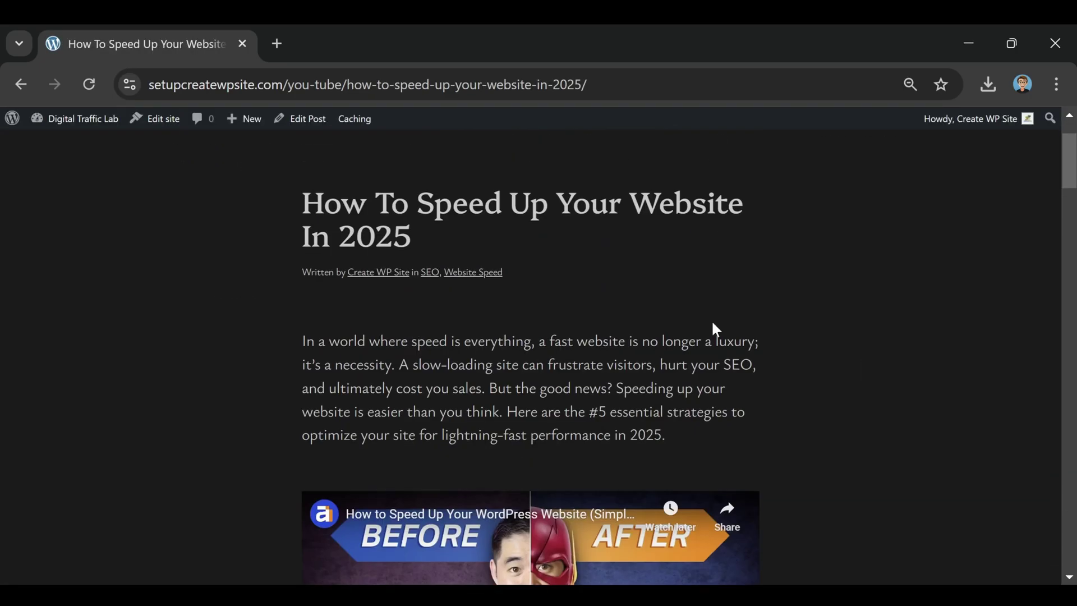
pyautogui.scroll(-5, 712, 324)
pyautogui.scroll(-15, 712, 323)
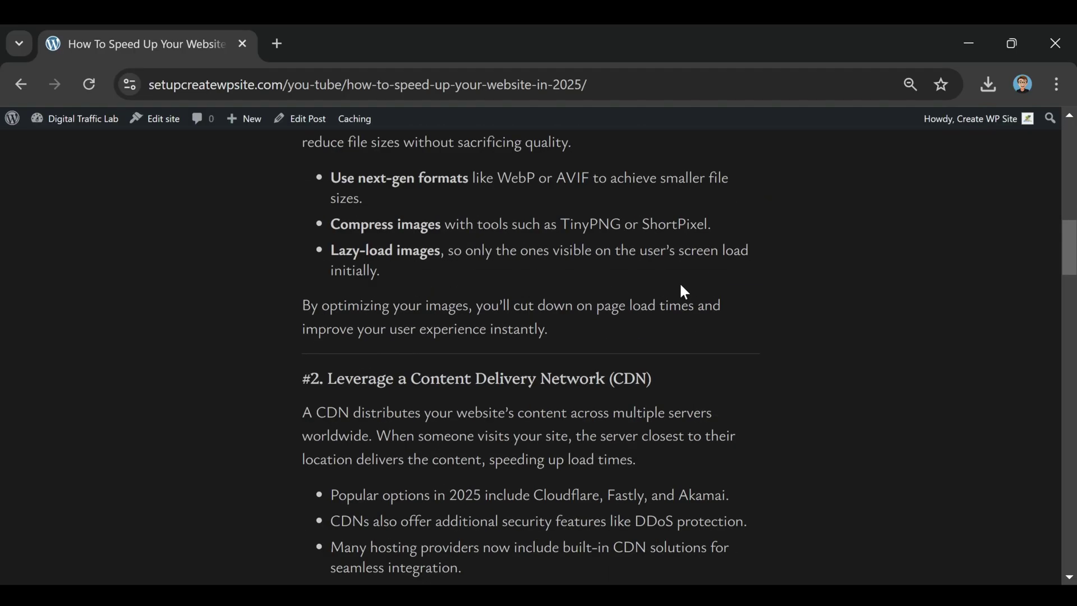
pyautogui.scroll(-14, 681, 284)
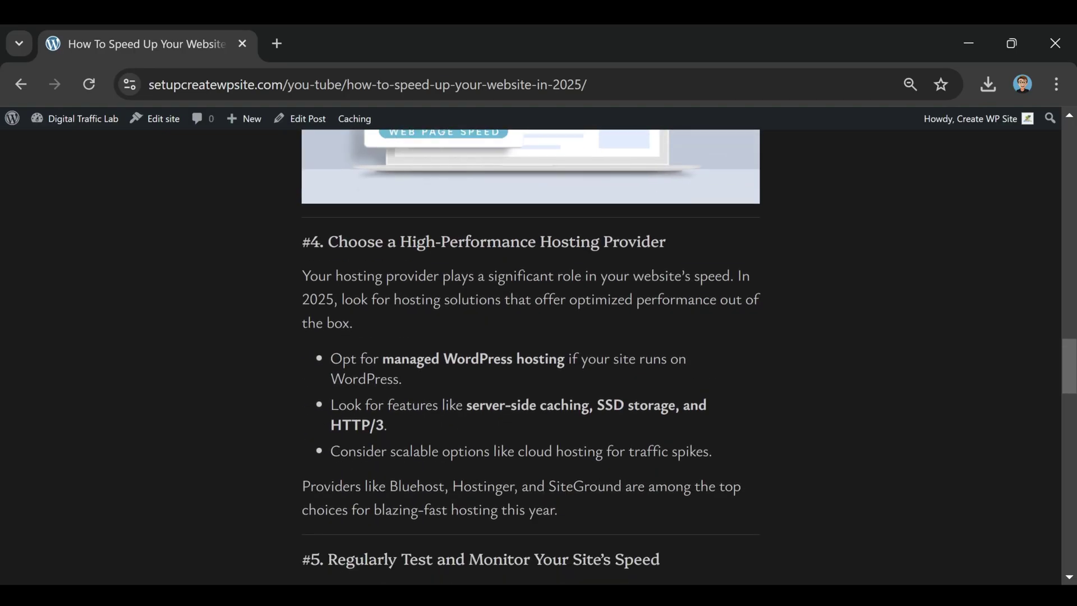
pyautogui.scroll(-3, 611, 263)
pyautogui.scroll(20, 612, 266)
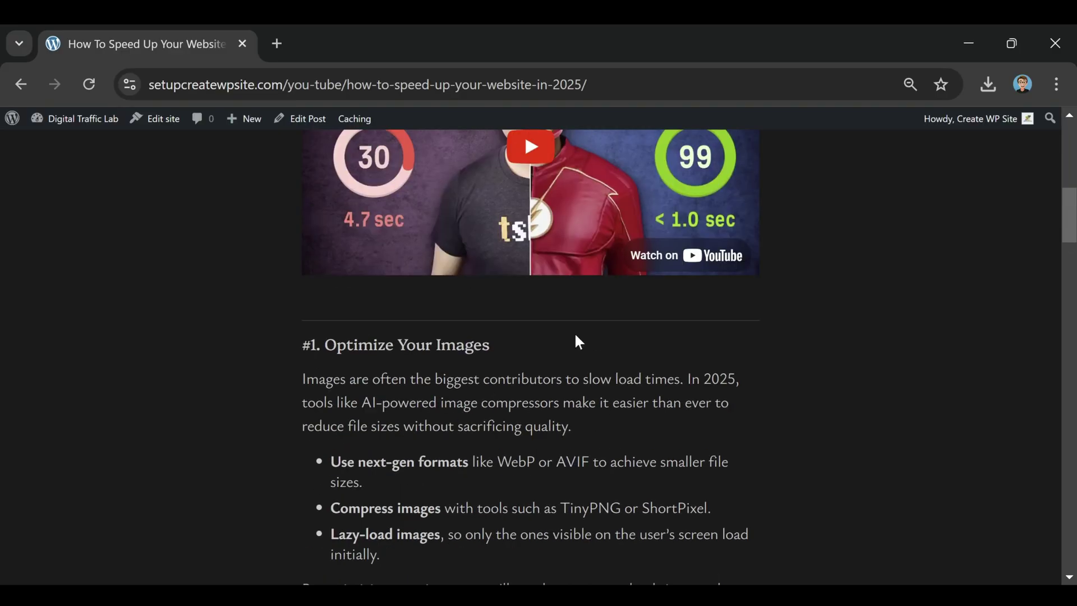
pyautogui.scroll(5, 544, 381)
pyautogui.scroll(-2, 536, 432)
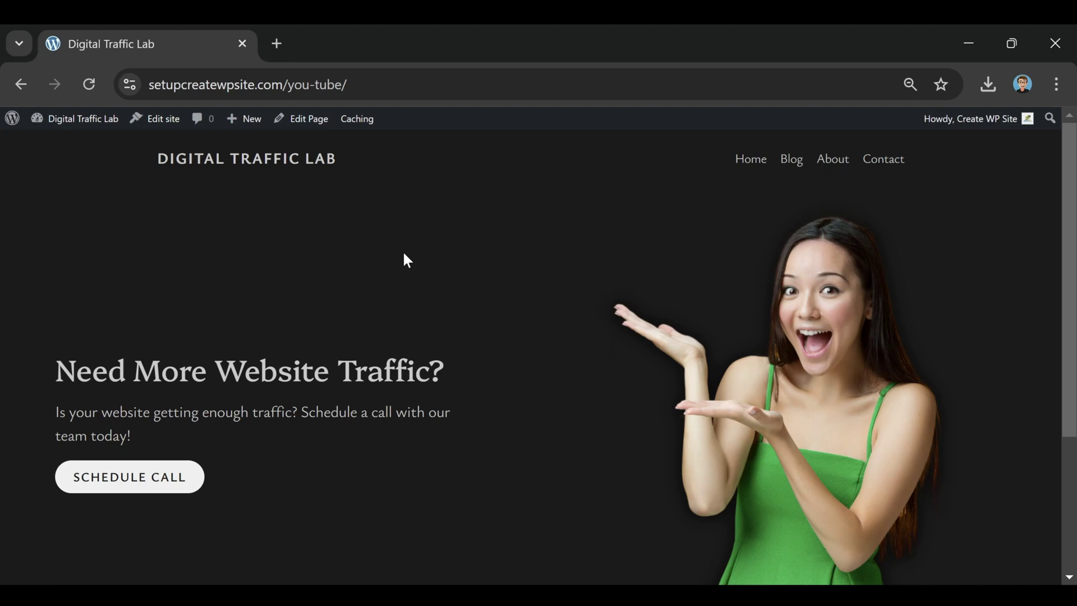
# - Open the site's Blog page and examine how the speed post's featured image, title and content are displayed
pyautogui.click(784, 166)
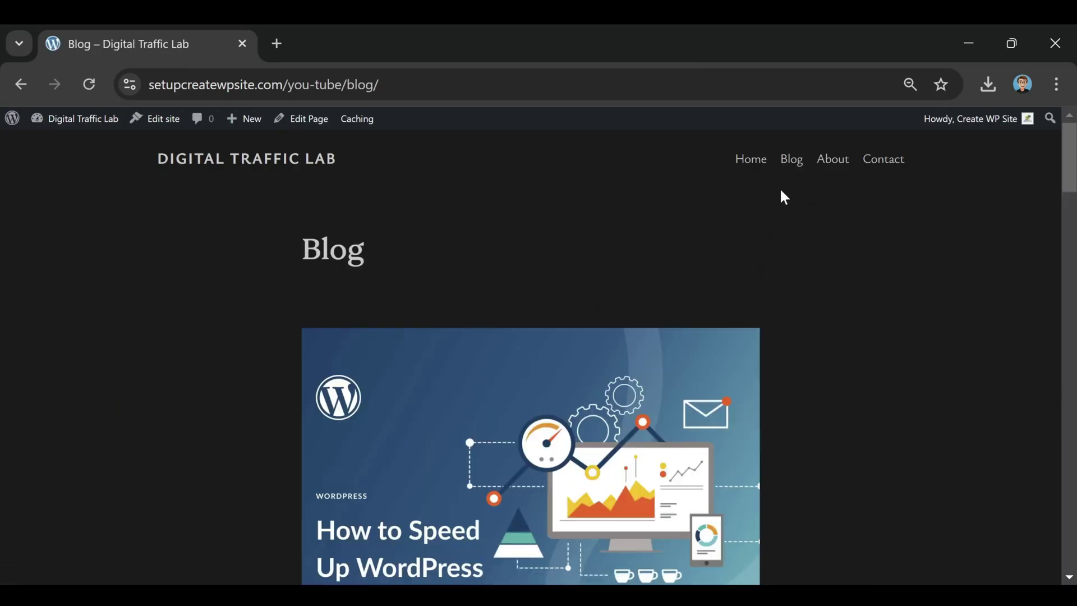
pyautogui.scroll(-5, 738, 252)
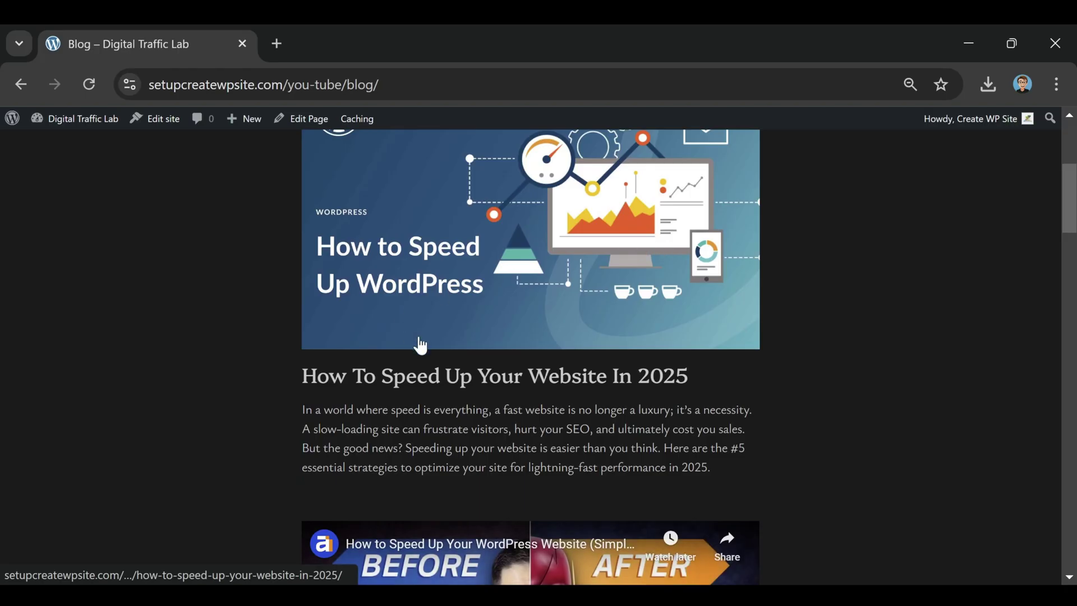
pyautogui.scroll(3, 835, 358)
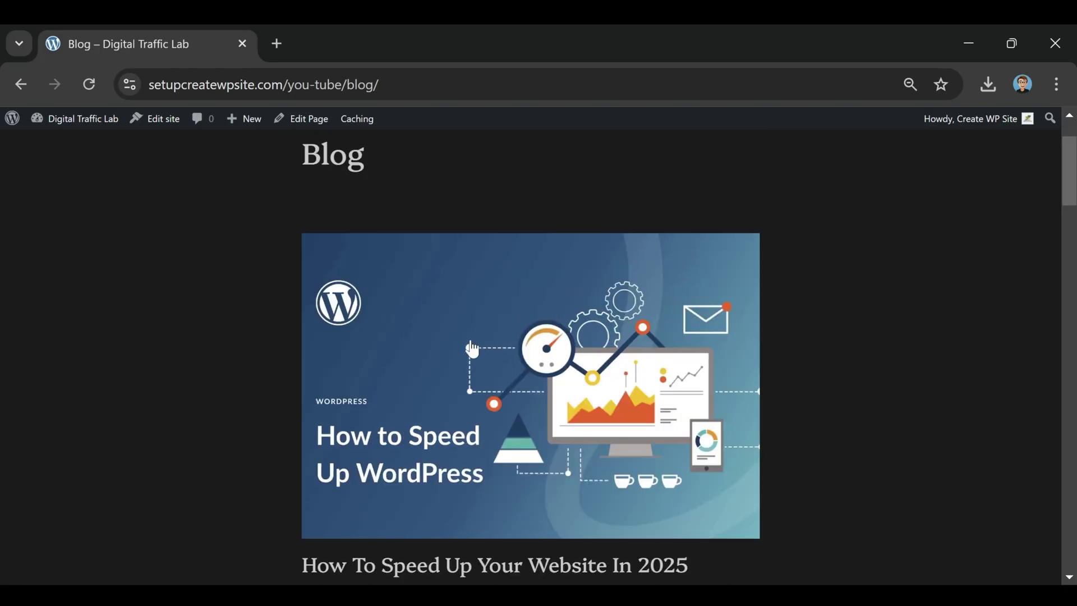
pyautogui.scroll(-2, 511, 220)
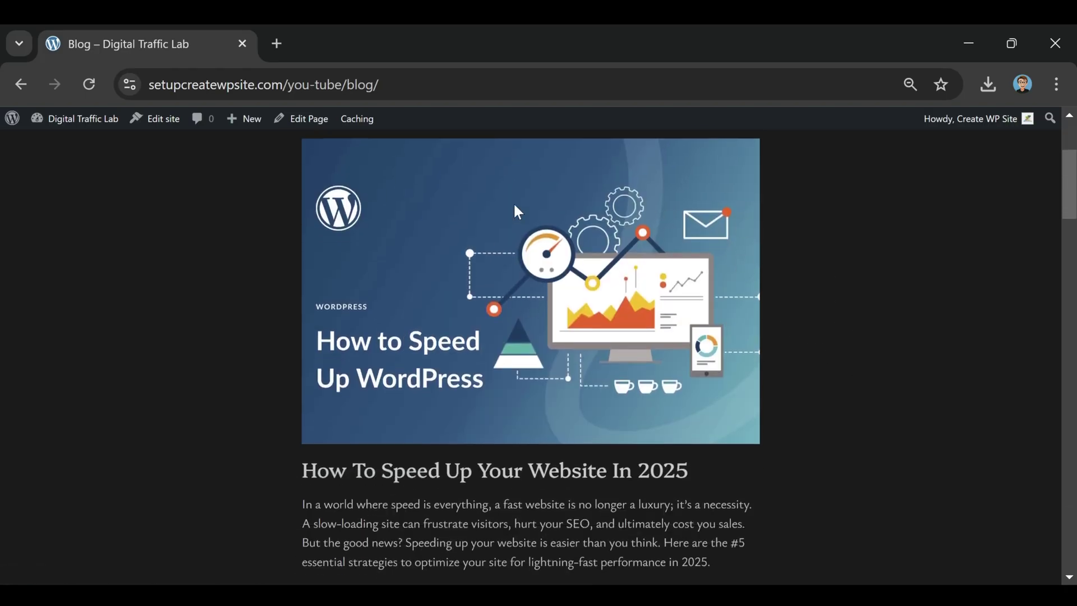
pyautogui.scroll(-1, 667, 241)
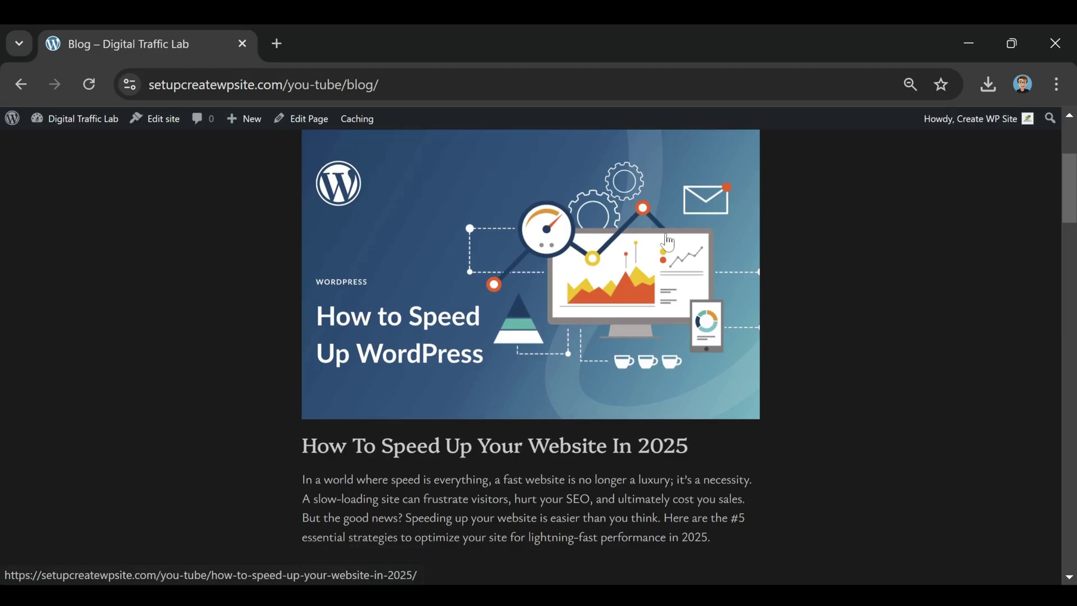
pyautogui.scroll(-5, 667, 241)
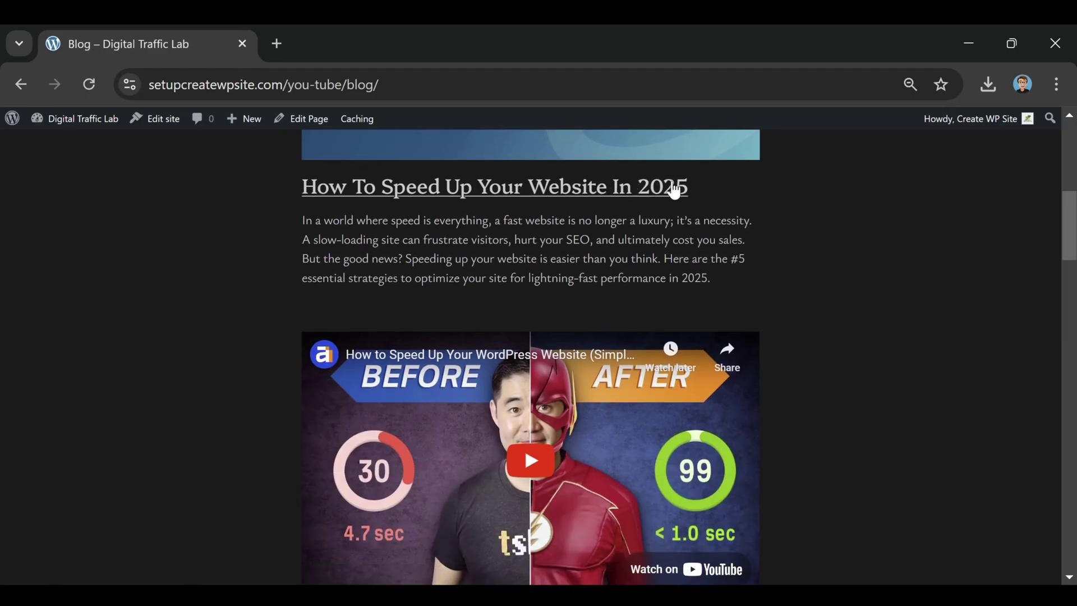
pyautogui.scroll(-9, 616, 207)
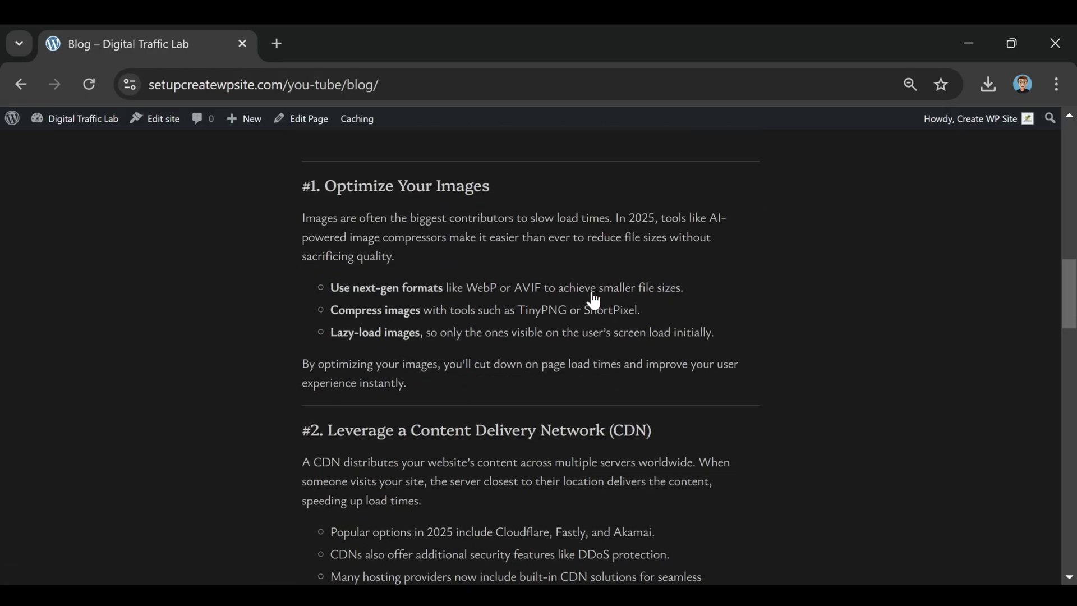
pyautogui.scroll(-18, 595, 301)
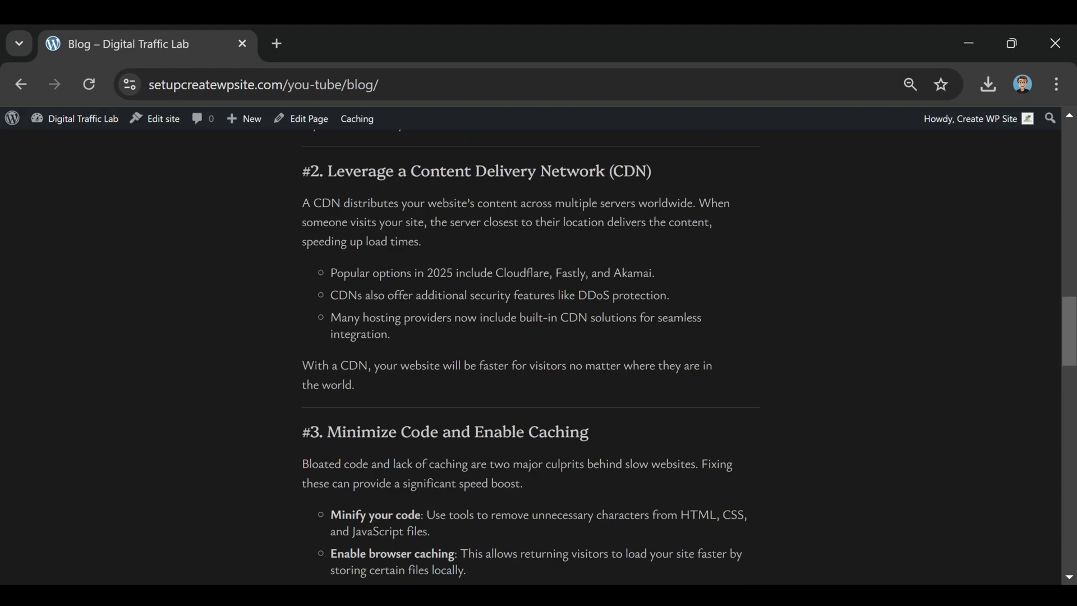
pyautogui.scroll(20, 454, 464)
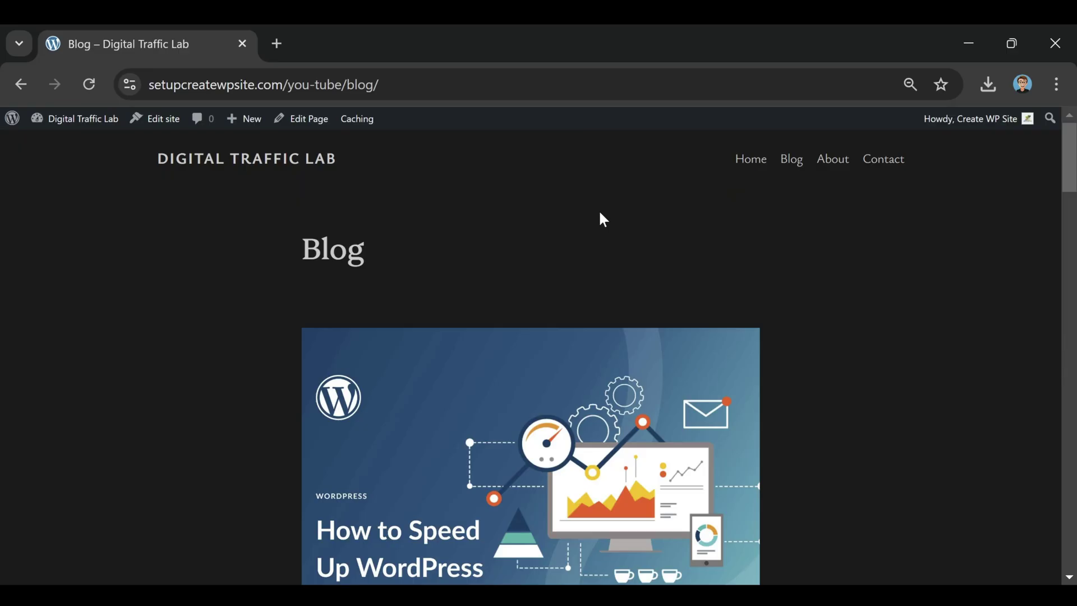
# - Open the site's About page and look through its content
pyautogui.click(844, 165)
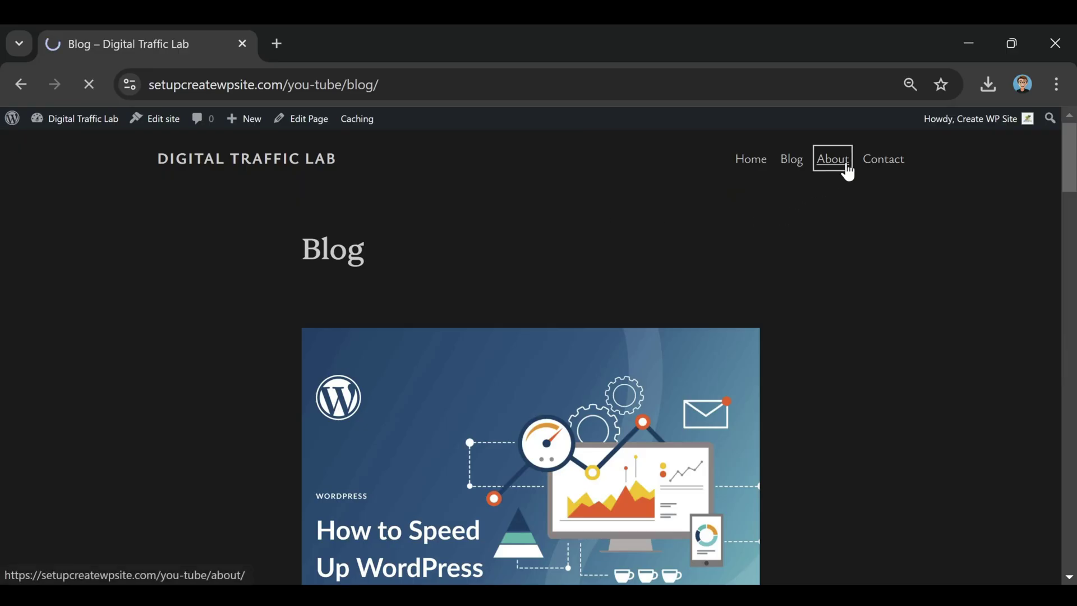
pyautogui.scroll(-15, 495, 286)
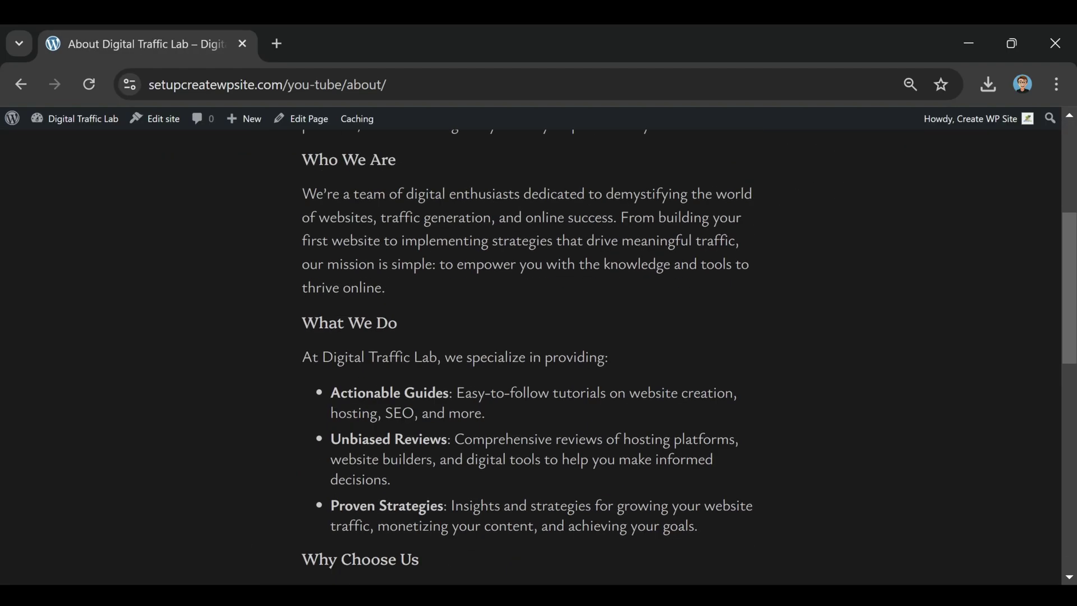
pyautogui.scroll(10, 504, 308)
pyautogui.scroll(5, 528, 327)
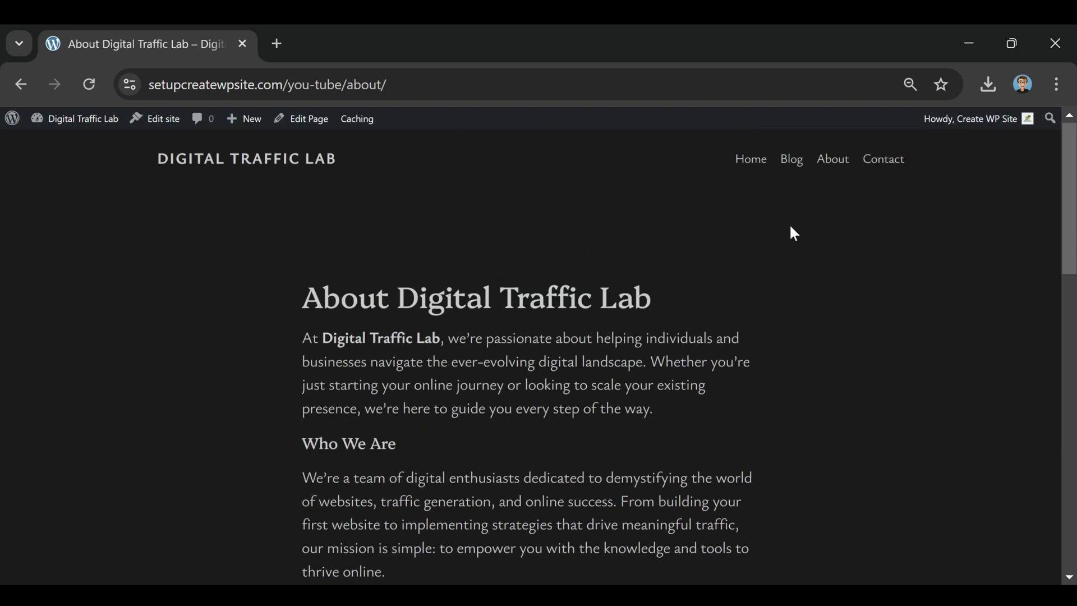
# - Open the site's Contact page for editing and paste the prepared Digital Traffic Lab contact text below the title
pyautogui.click(892, 162)
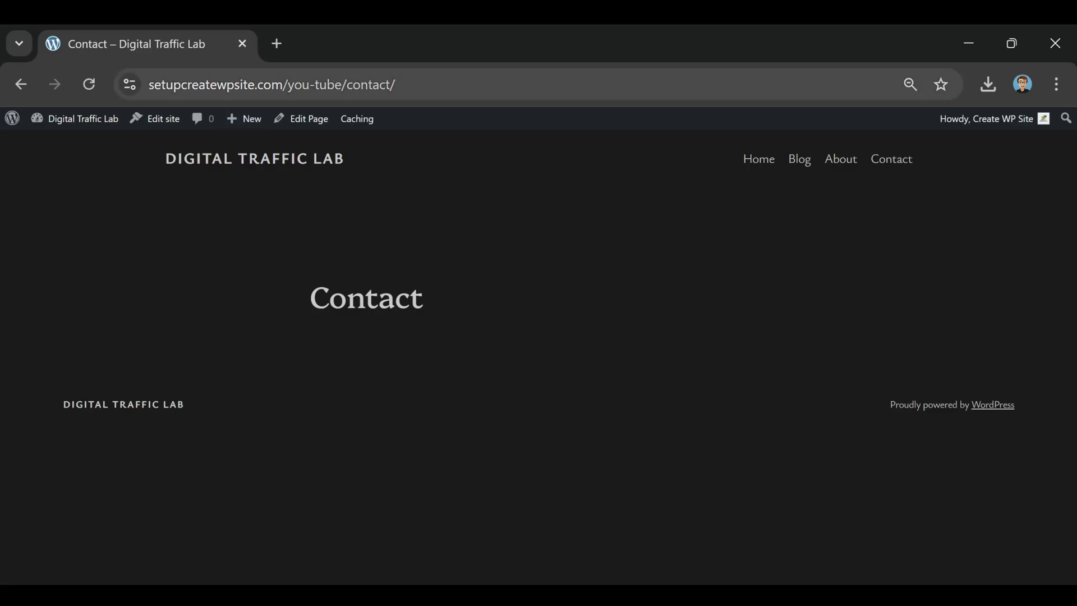
pyautogui.click(308, 125)
pyautogui.click(326, 278)
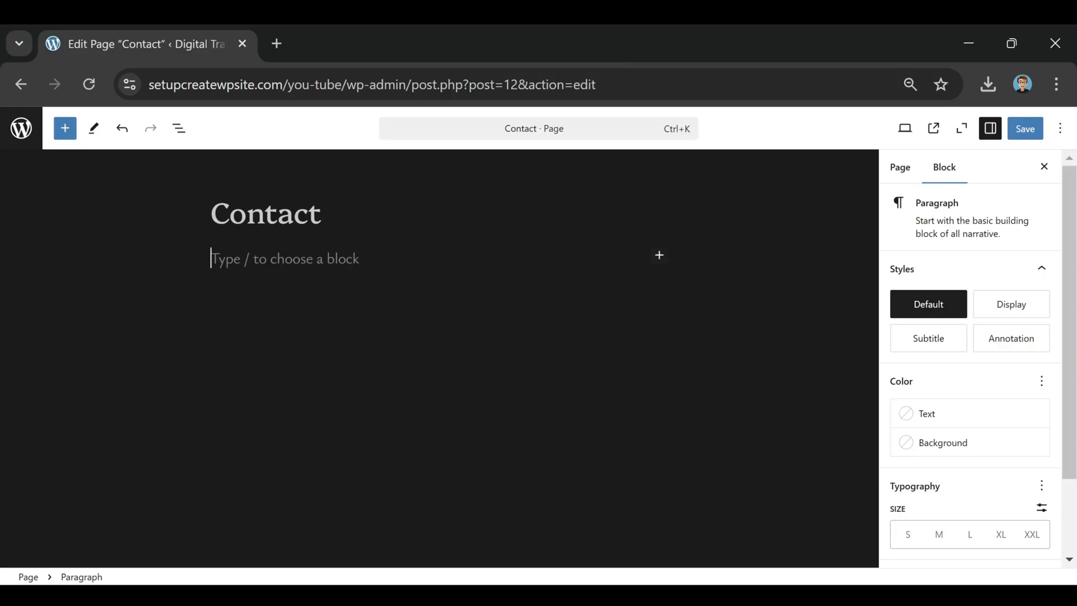
pyautogui.hotkey('ctrl', 'v')
# - Review the Contact page text in the editor, from the introduction through the form placeholder to the closing line
pyautogui.scroll(2, 444, 429)
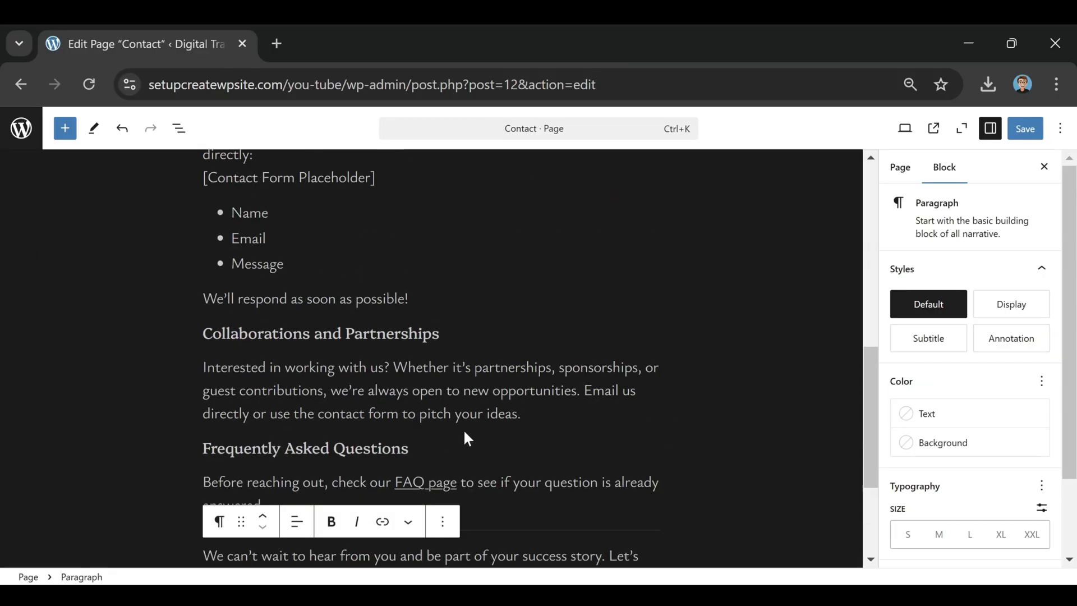
pyautogui.scroll(3, 463, 429)
pyautogui.scroll(5, 431, 359)
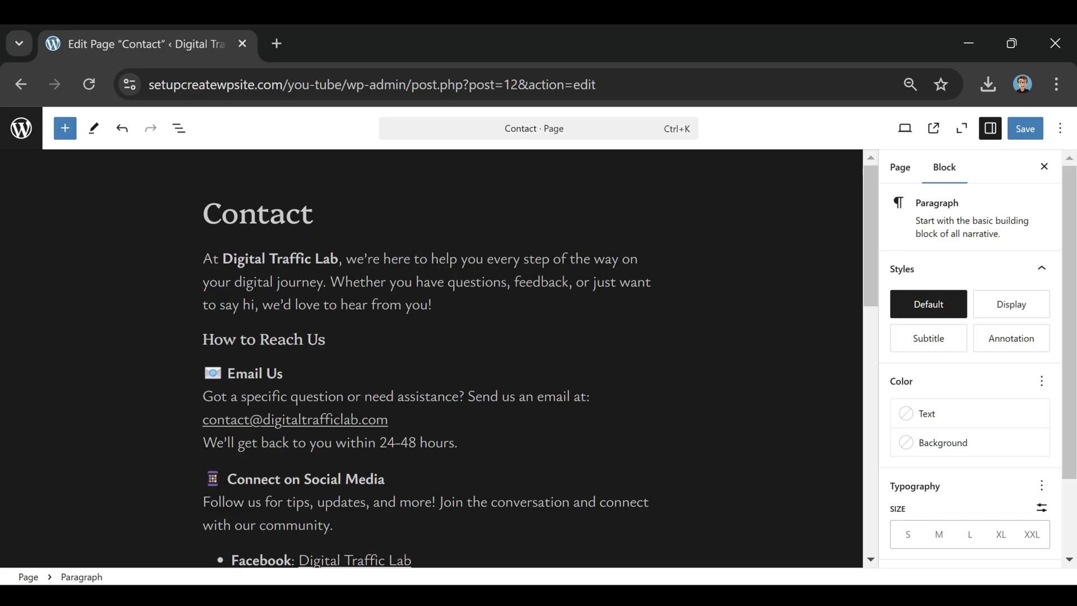
pyautogui.scroll(-3, 326, 263)
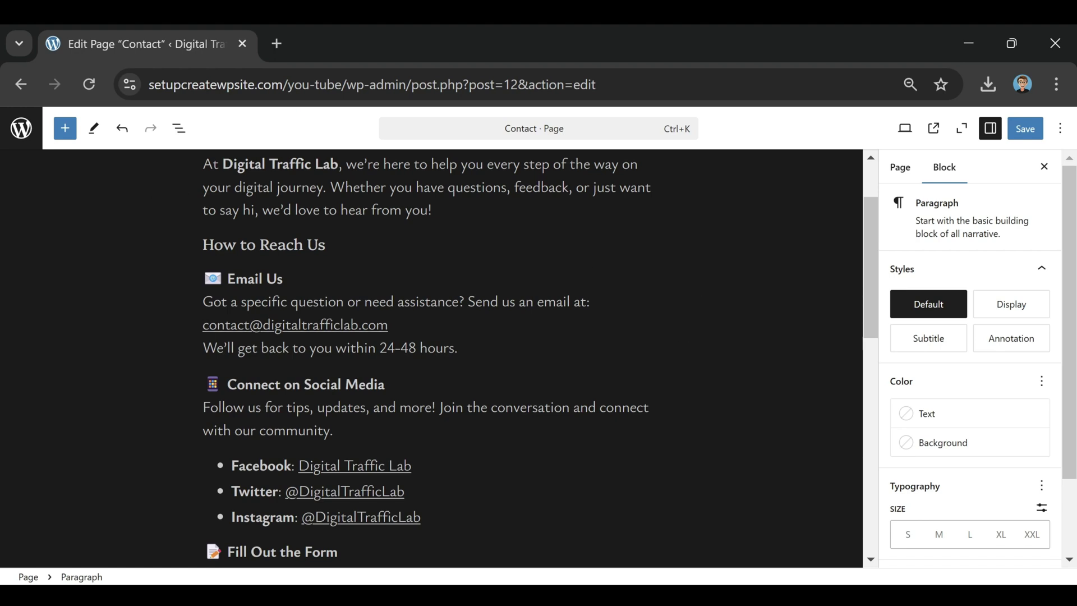
pyautogui.scroll(-5, 427, 359)
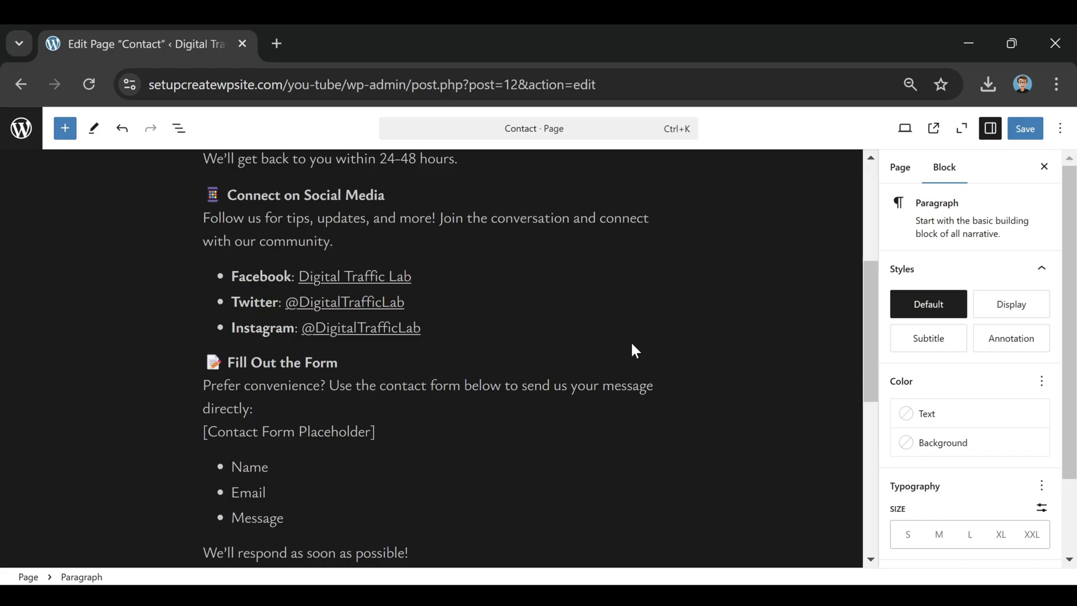
pyautogui.scroll(-3, 536, 415)
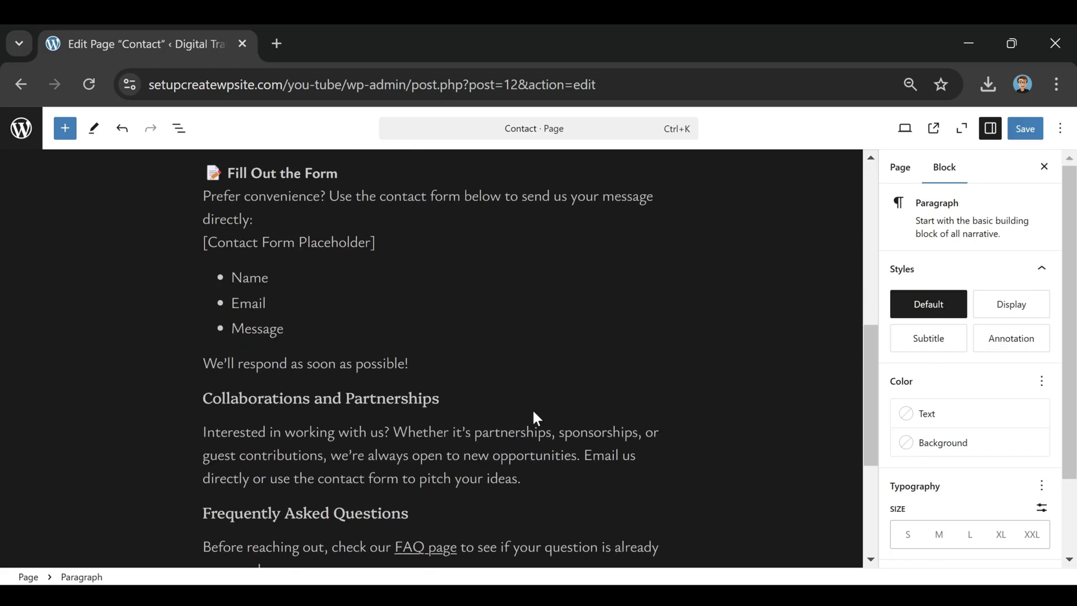
pyautogui.scroll(-3, 534, 416)
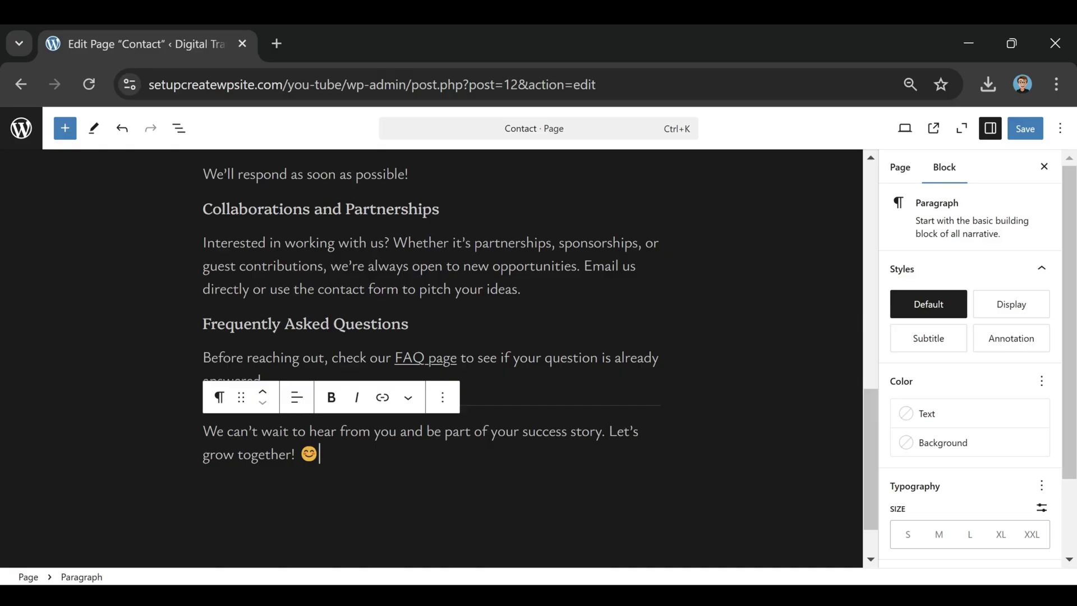
pyautogui.scroll(6, 574, 497)
pyautogui.scroll(5, 452, 359)
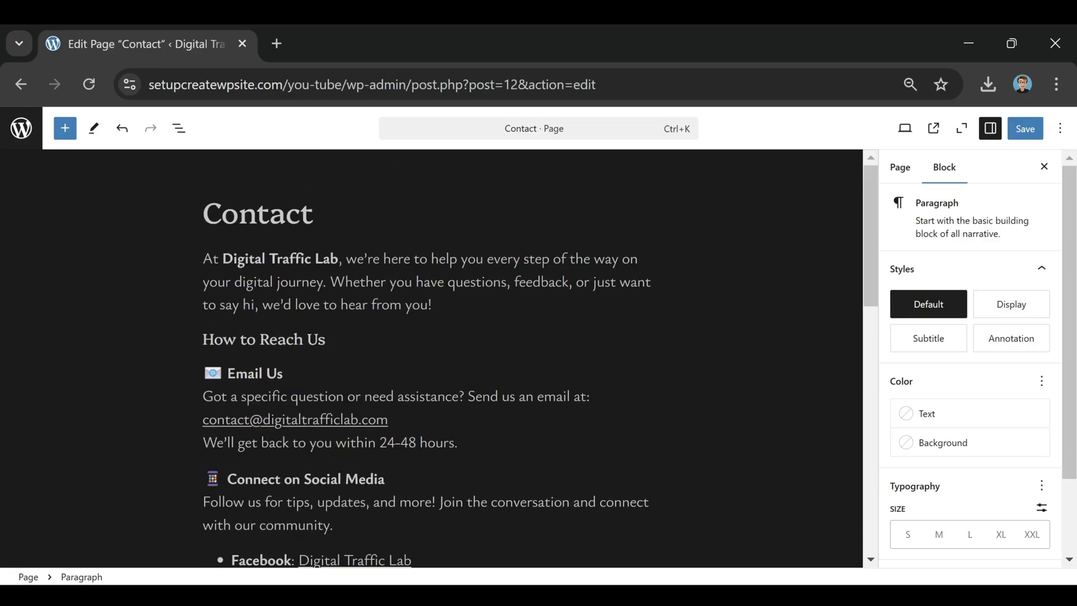
# - Save the Contact page and check its content on the live site
pyautogui.click(1030, 132)
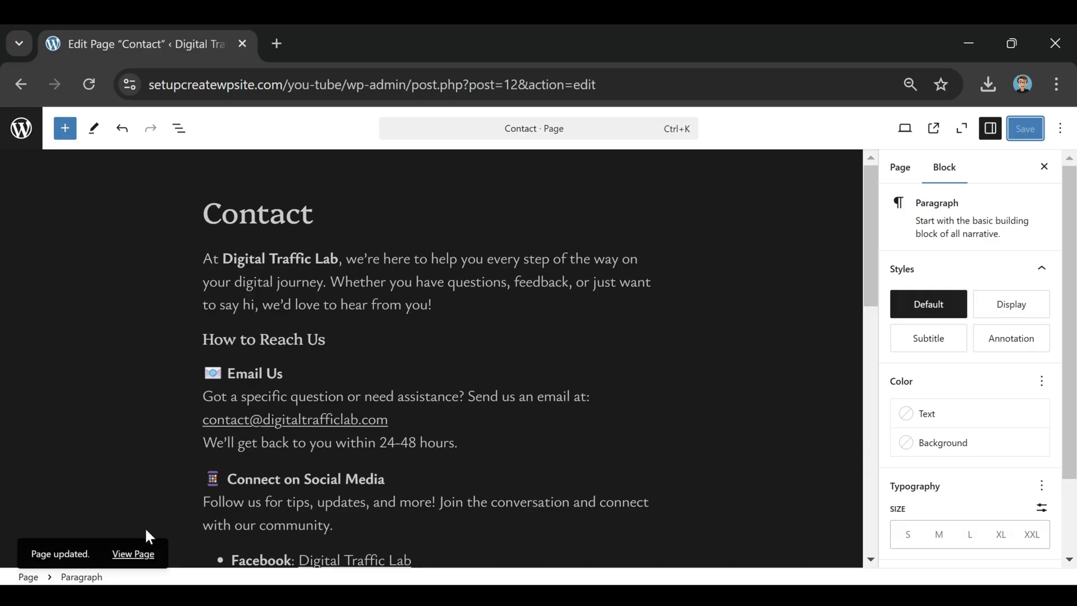
pyautogui.click(134, 553)
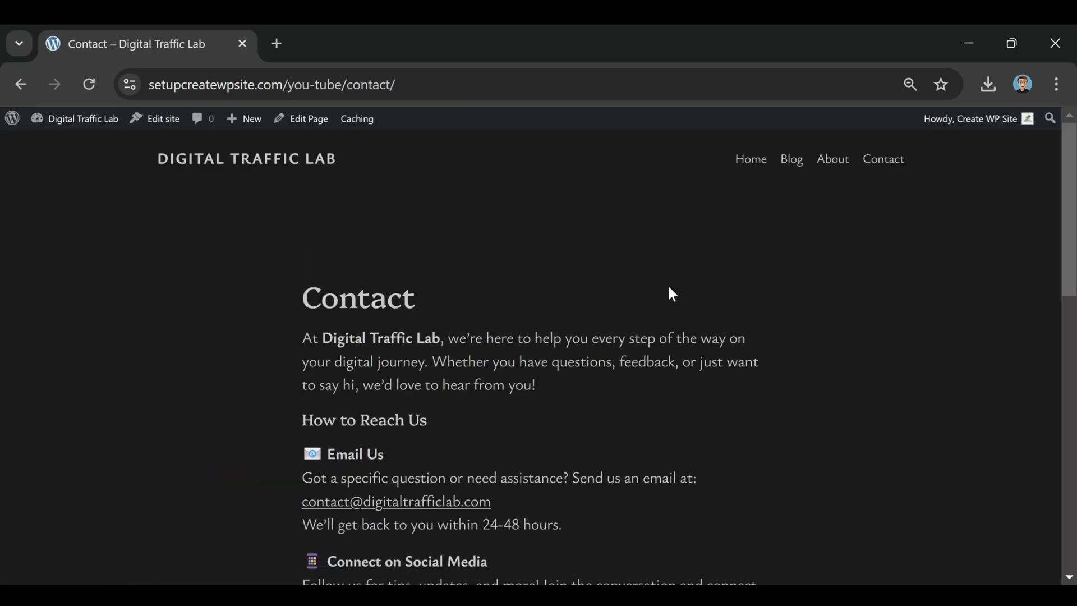
pyautogui.scroll(-5, 716, 267)
pyautogui.scroll(-8, 702, 281)
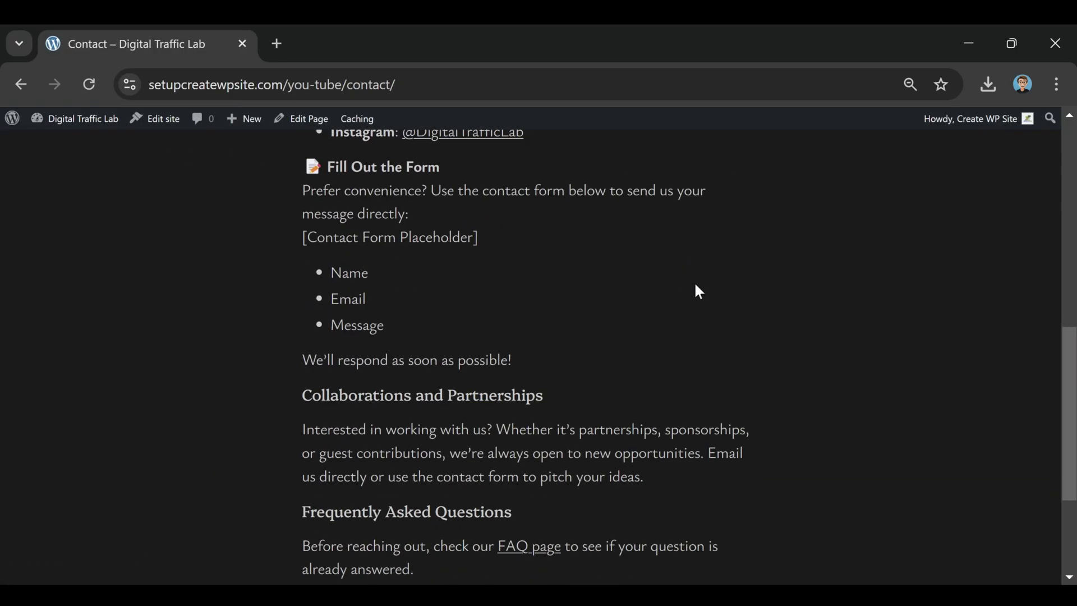
pyautogui.scroll(7, 688, 301)
pyautogui.scroll(5, 640, 325)
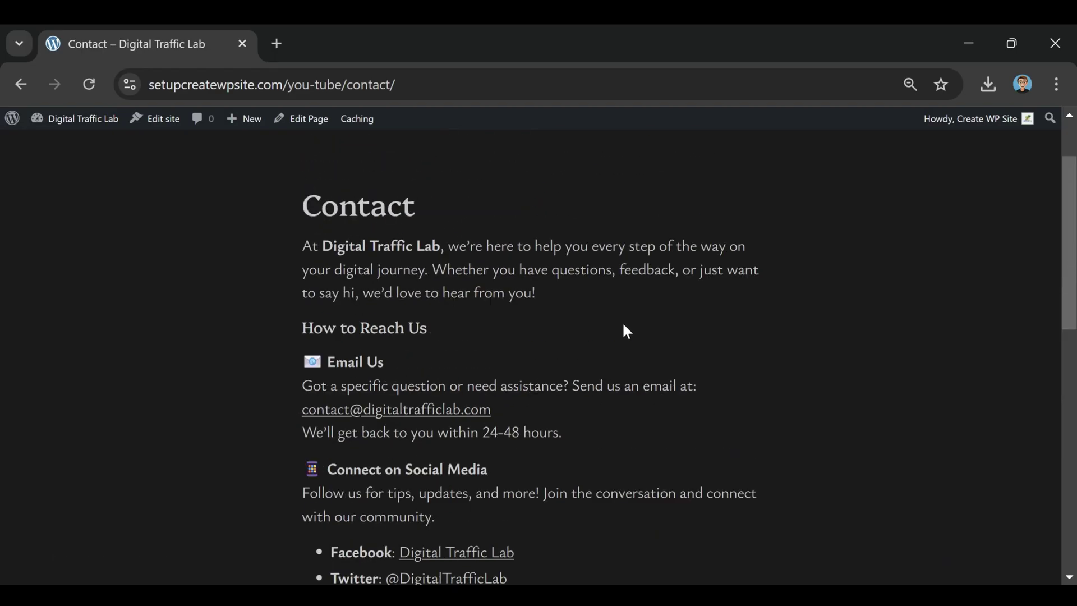
pyautogui.scroll(-2, 611, 353)
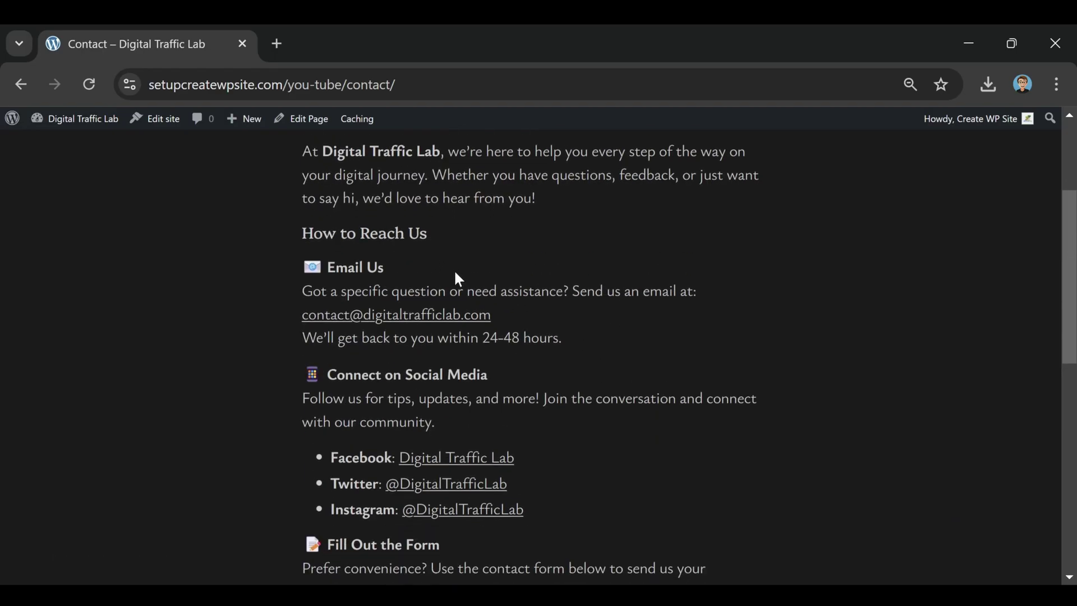
# - Examine the rest of the live Contact page, from the email details through the social media and form sections
pyautogui.scroll(-3, 456, 278)
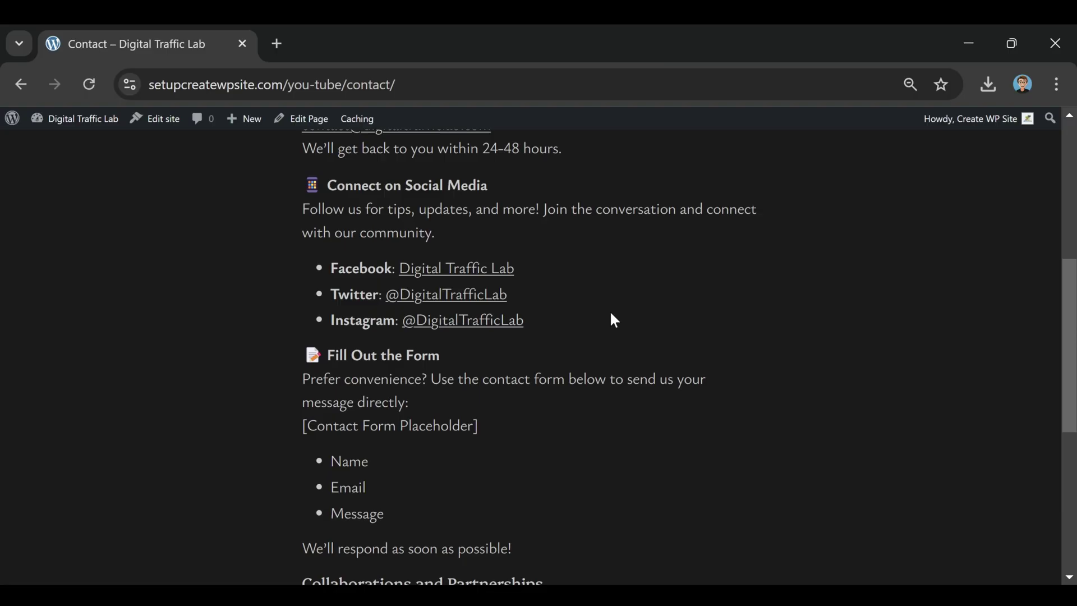
pyautogui.scroll(-3, 611, 317)
pyautogui.scroll(9, 604, 319)
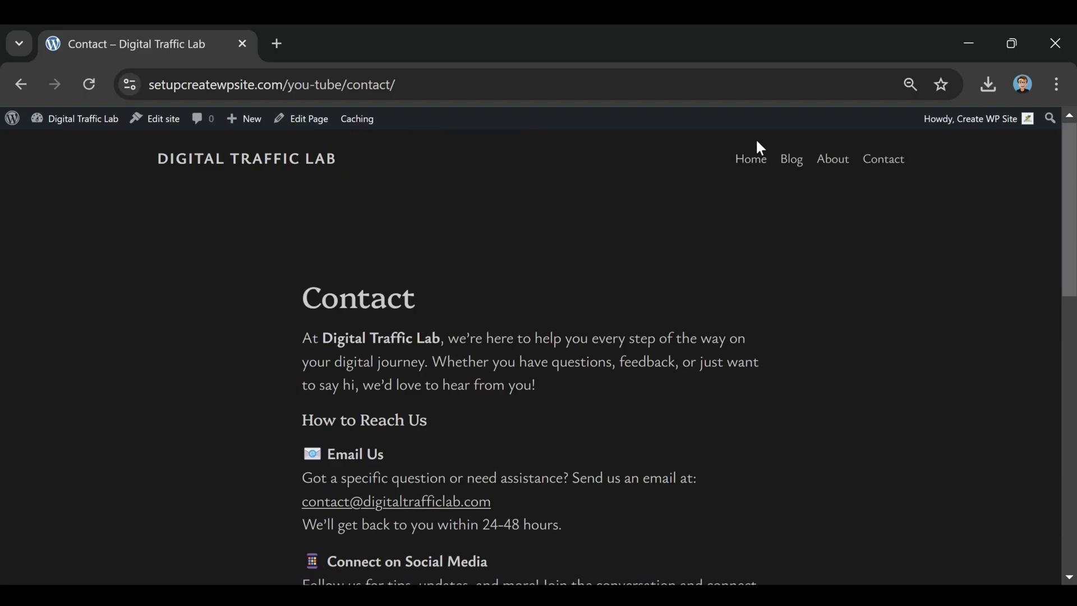
# - Open the live Home, Blog and About pages from the site navigation and look through their content
pyautogui.click(750, 163)
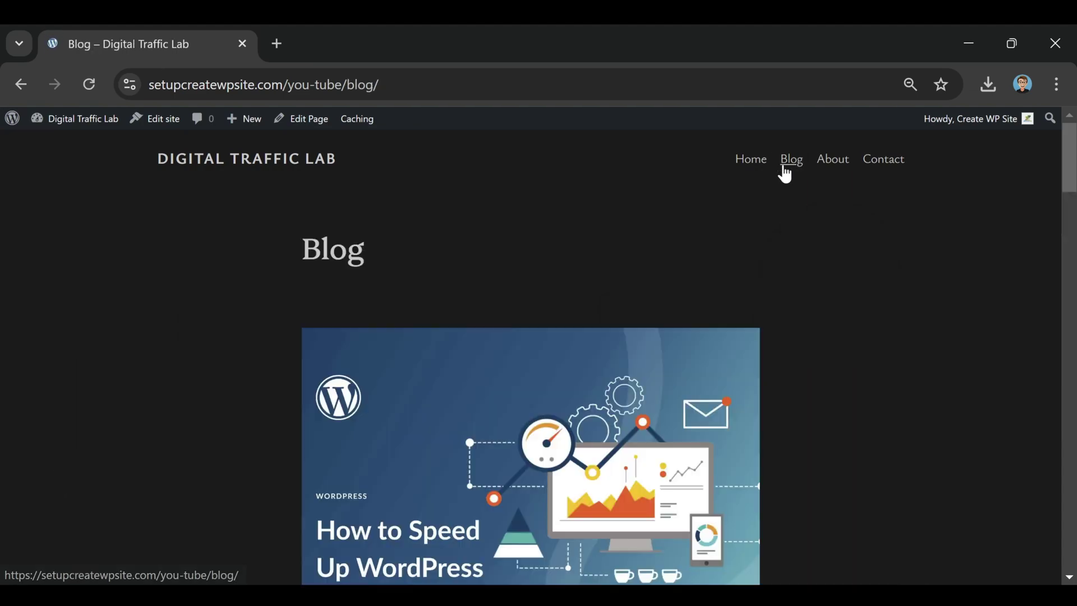
pyautogui.scroll(-5, 721, 296)
pyautogui.scroll(5, 790, 273)
pyautogui.click(833, 162)
pyautogui.scroll(-6, 875, 230)
pyautogui.scroll(6, 896, 264)
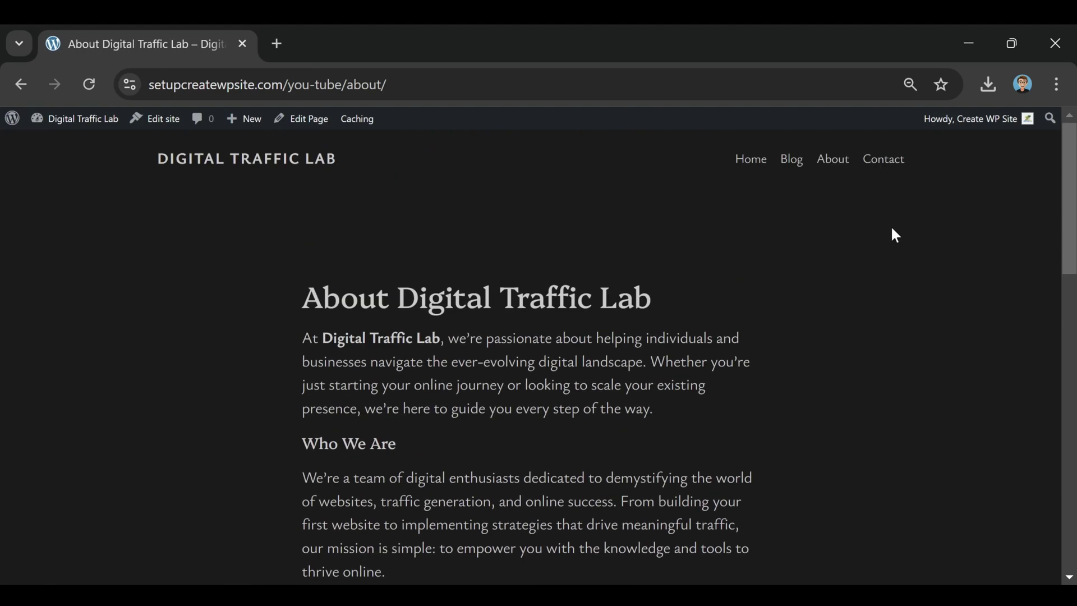
# - Check that the Contact link opens its page, and return to the home page to look it over
pyautogui.click(885, 163)
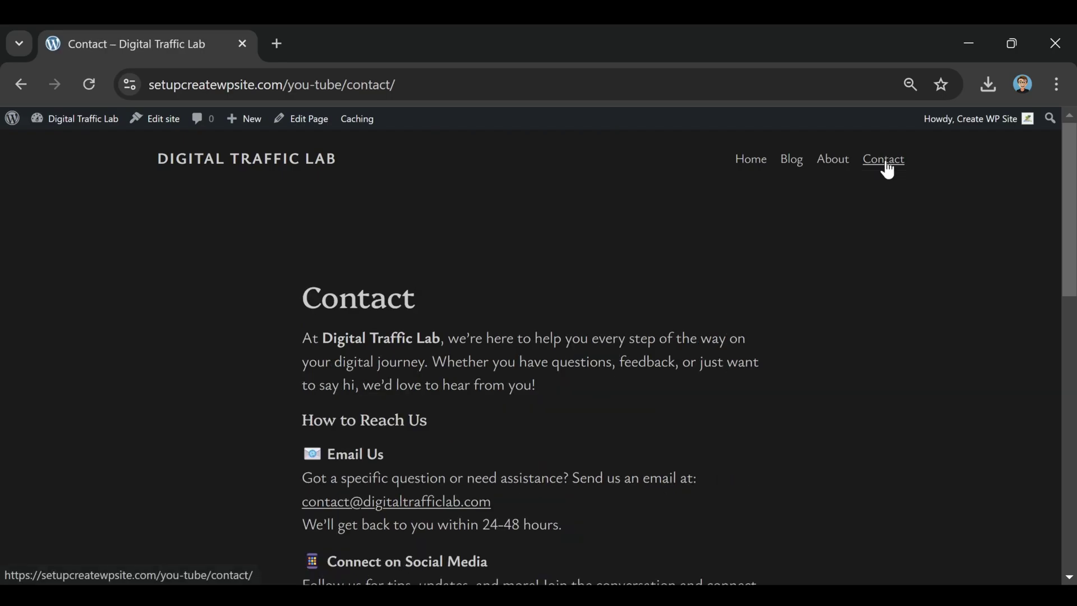
pyautogui.click(752, 161)
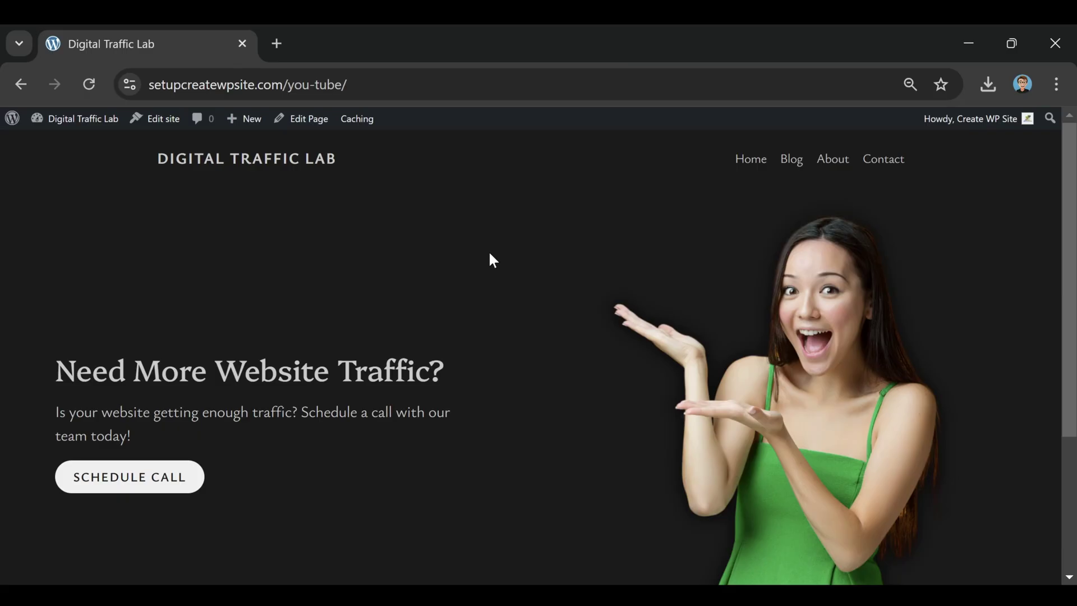
pyautogui.scroll(-3, 659, 279)
pyautogui.scroll(3, 662, 275)
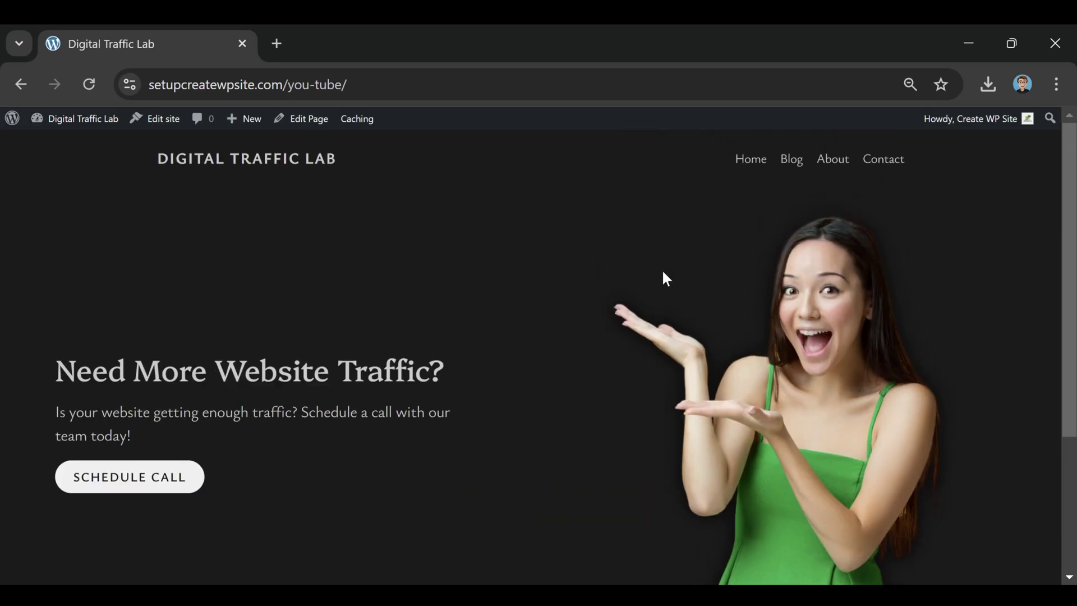